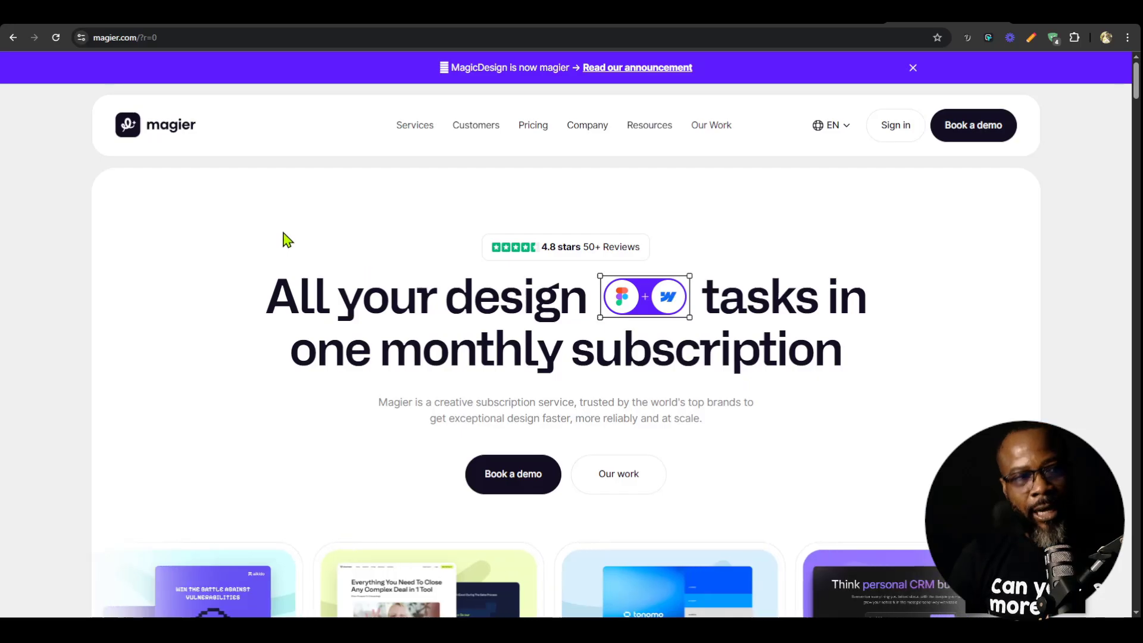
Examine the desktop navigation of the magier.com header, including its dropdown submenus and language selector.
mouse_move(417, 137)
mouse_move(466, 138)
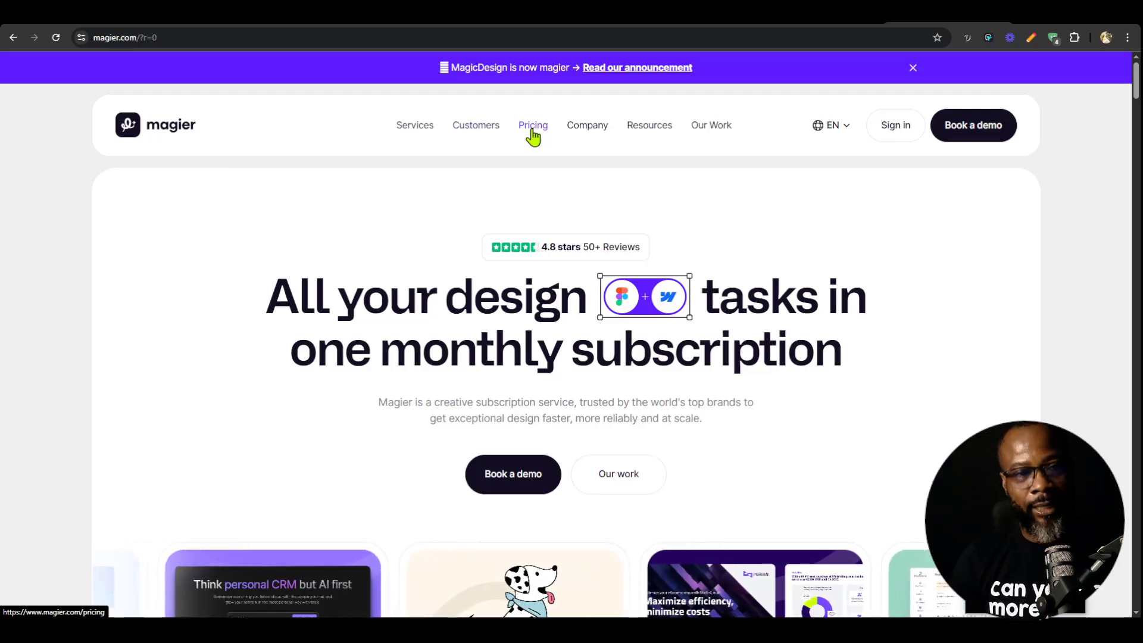
mouse_move(588, 131)
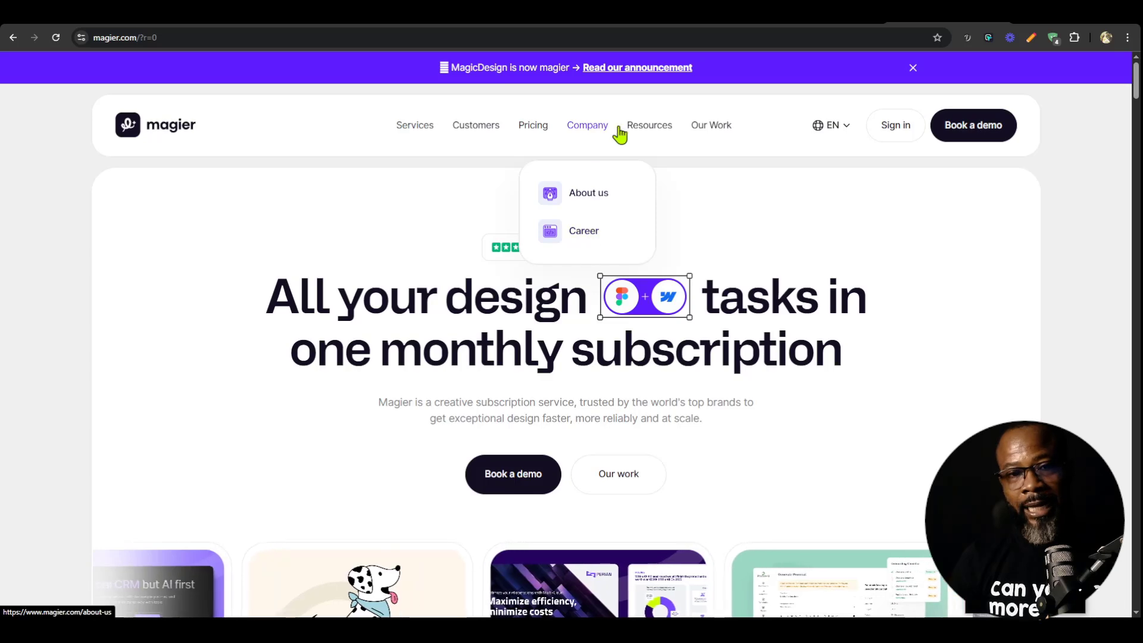
mouse_move(656, 131)
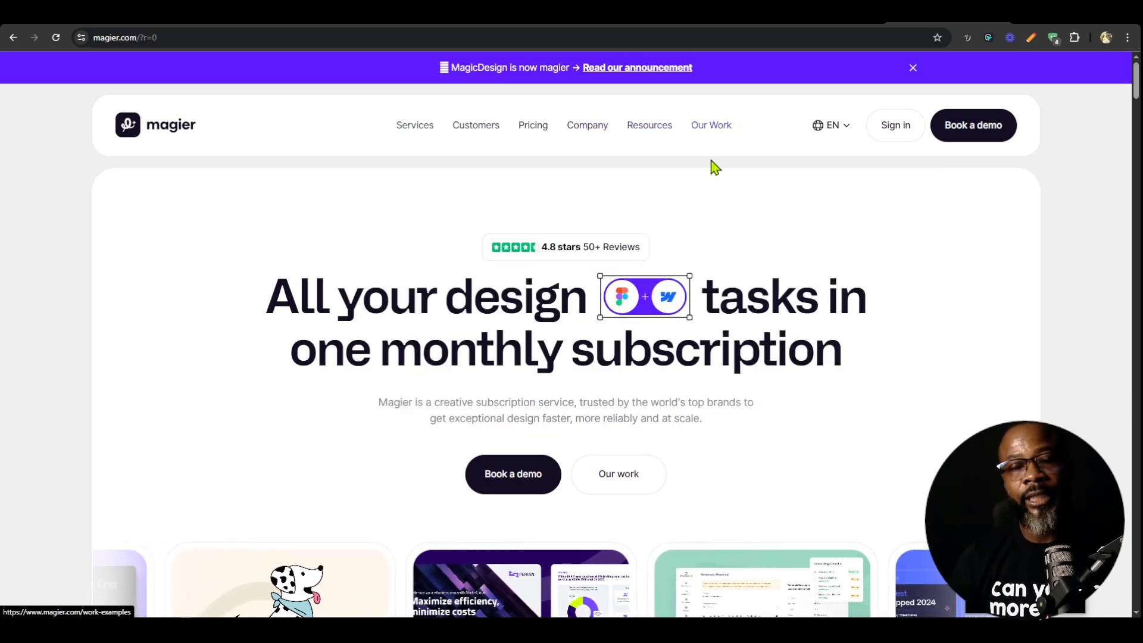
mouse_move(829, 139)
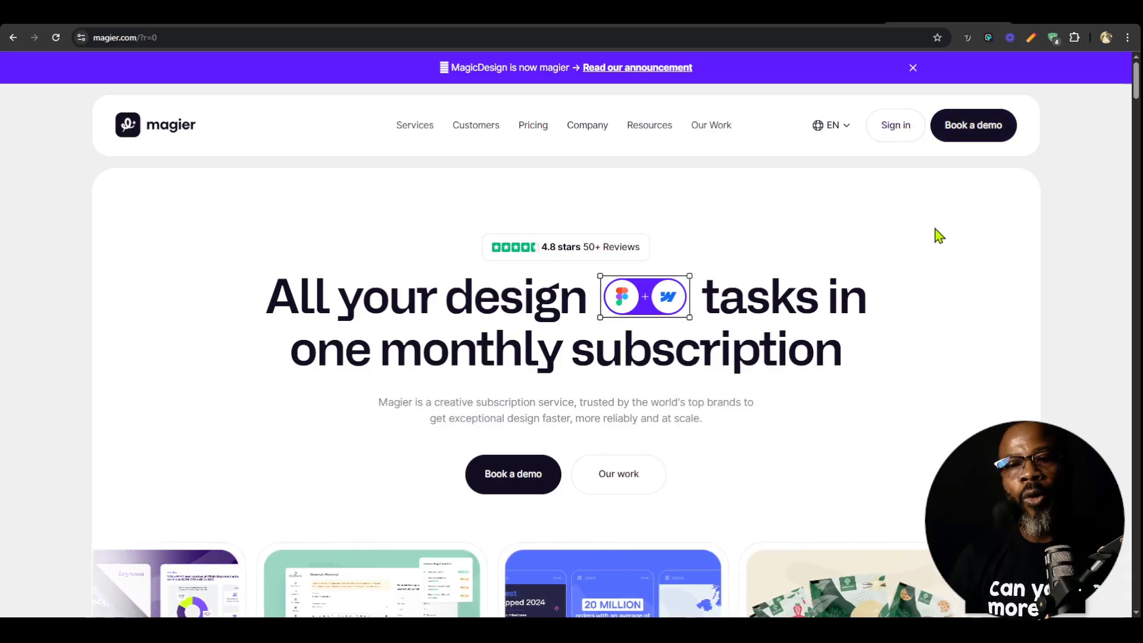
Examine the site's mobile menu in iPhone XR device emulation, including its Services and Company submenus, and close the developer tools.
key(F12)
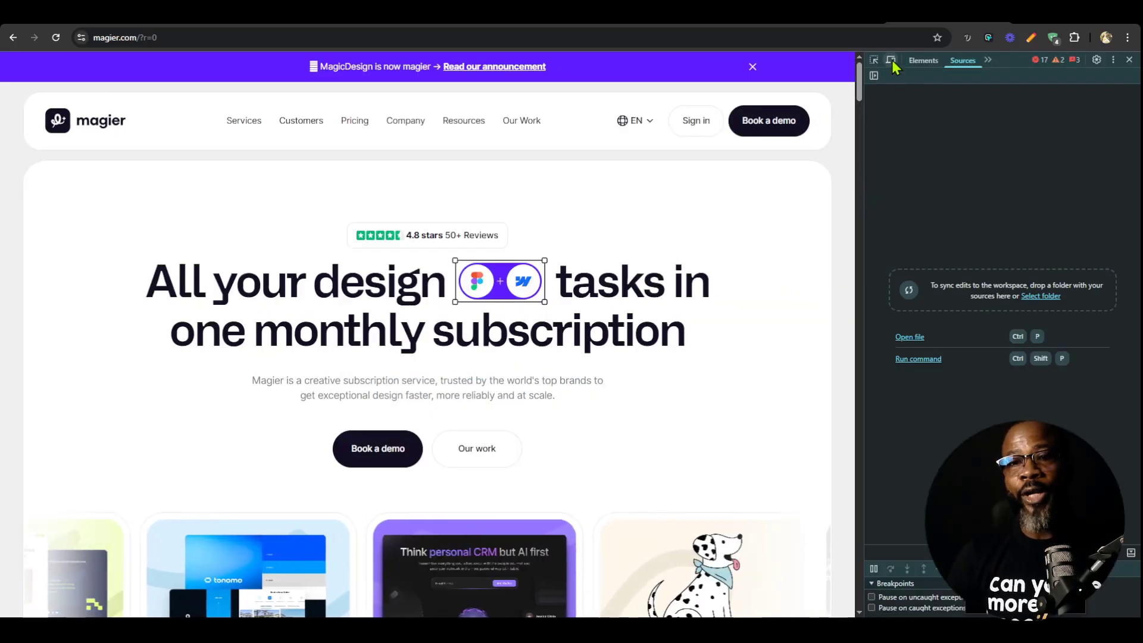
click(890, 59)
click(521, 149)
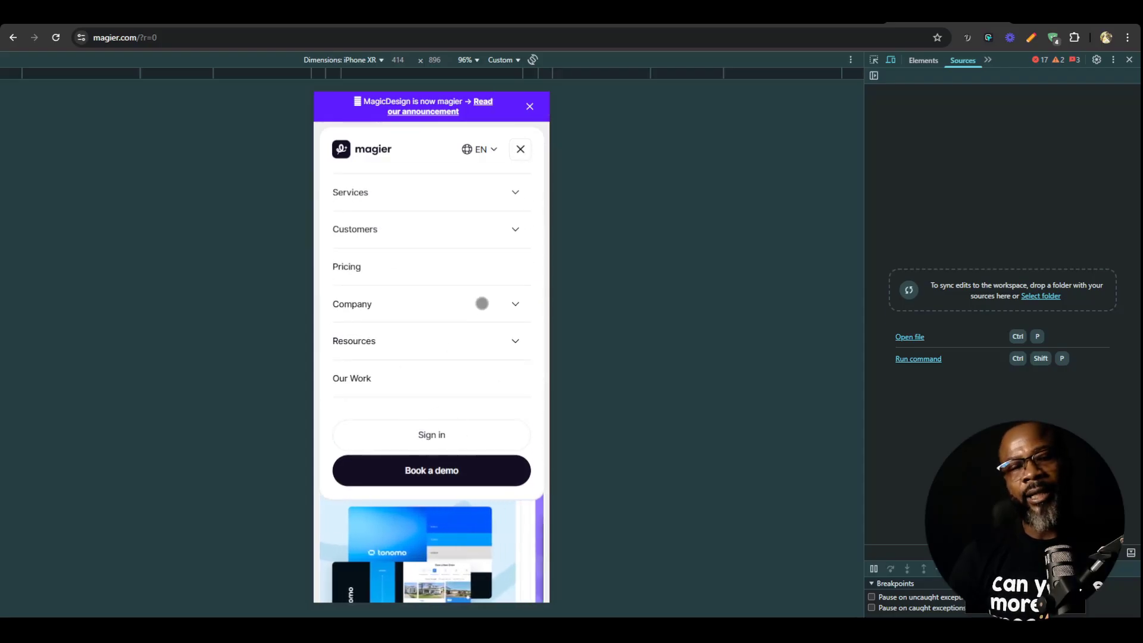
click(516, 191)
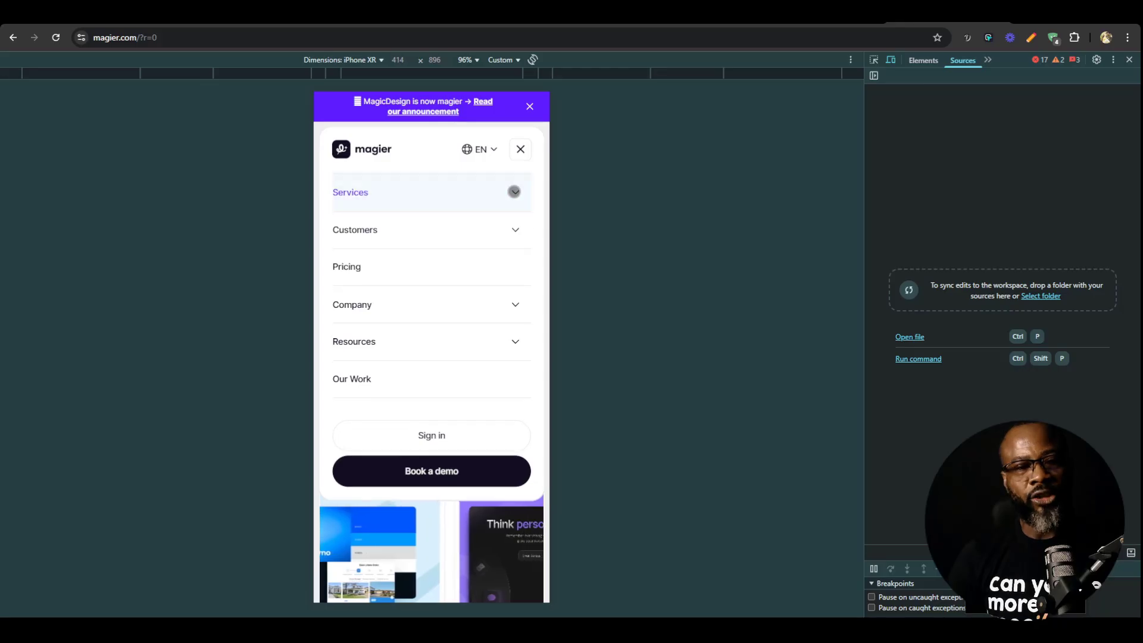
click(516, 192)
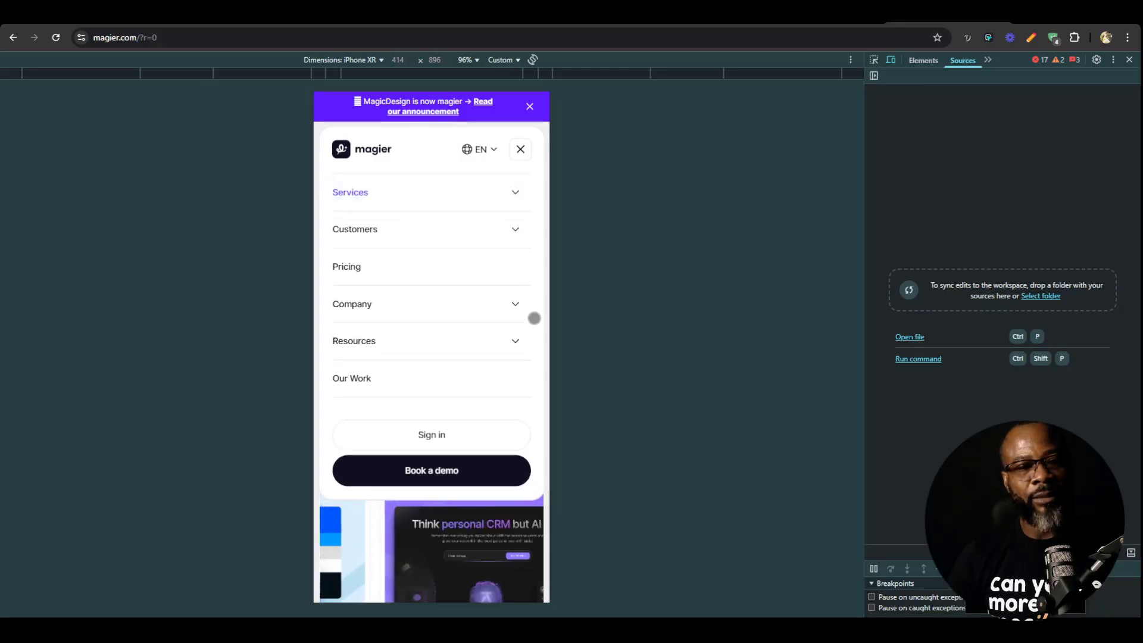
click(514, 307)
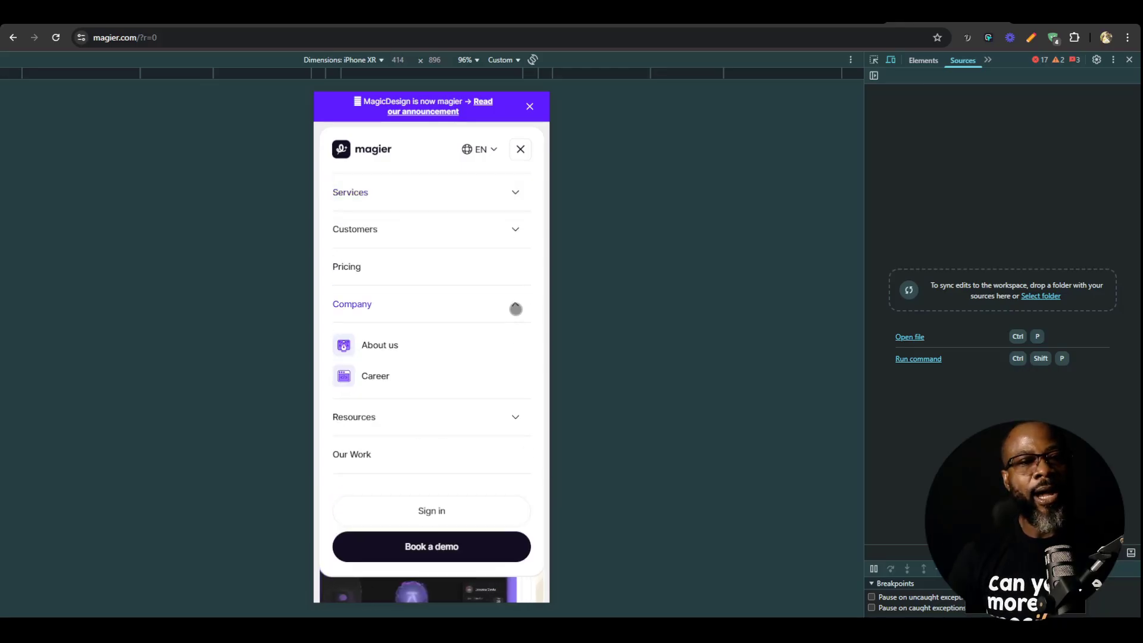
click(516, 307)
click(520, 149)
click(1129, 60)
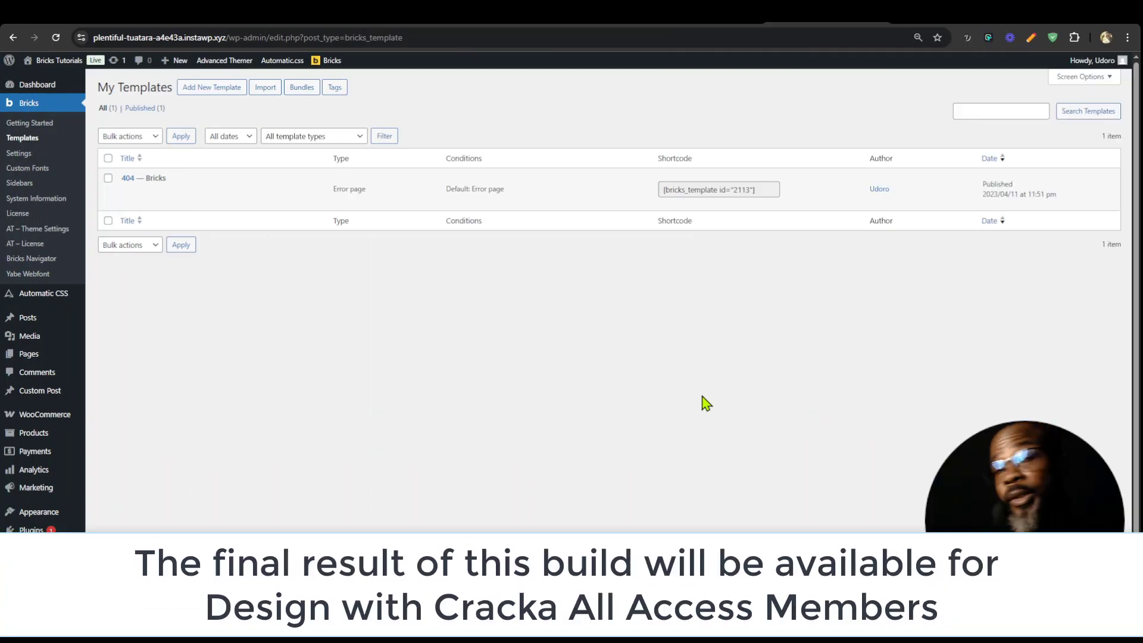
Import the Bricks mega menu Lite JSON file into My Templates with image import enabled.
click(276, 90)
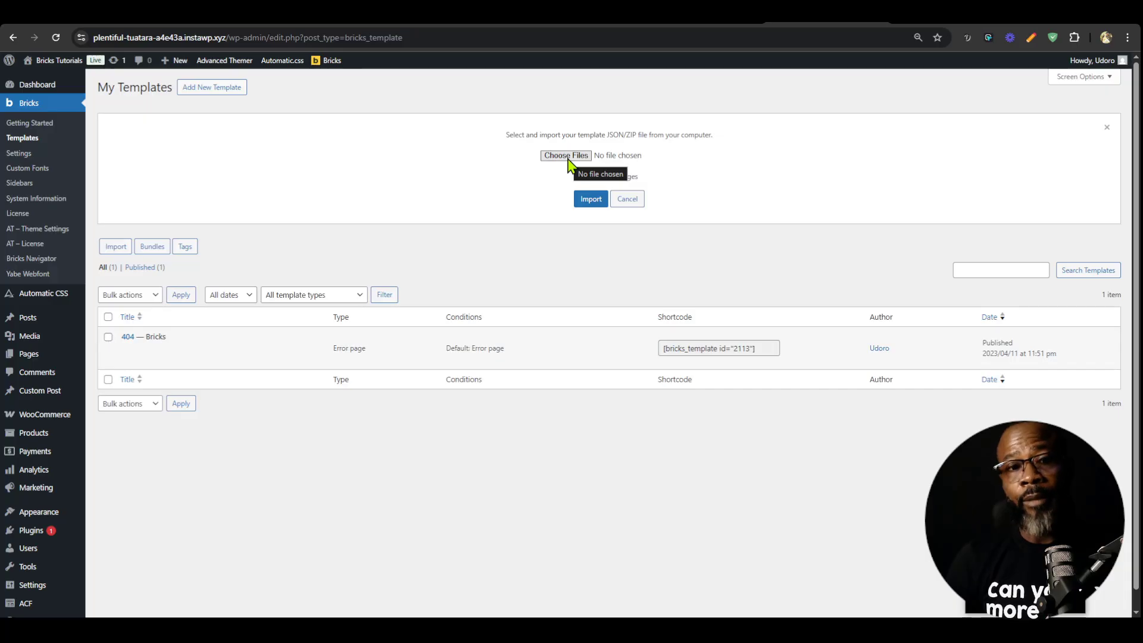
click(565, 155)
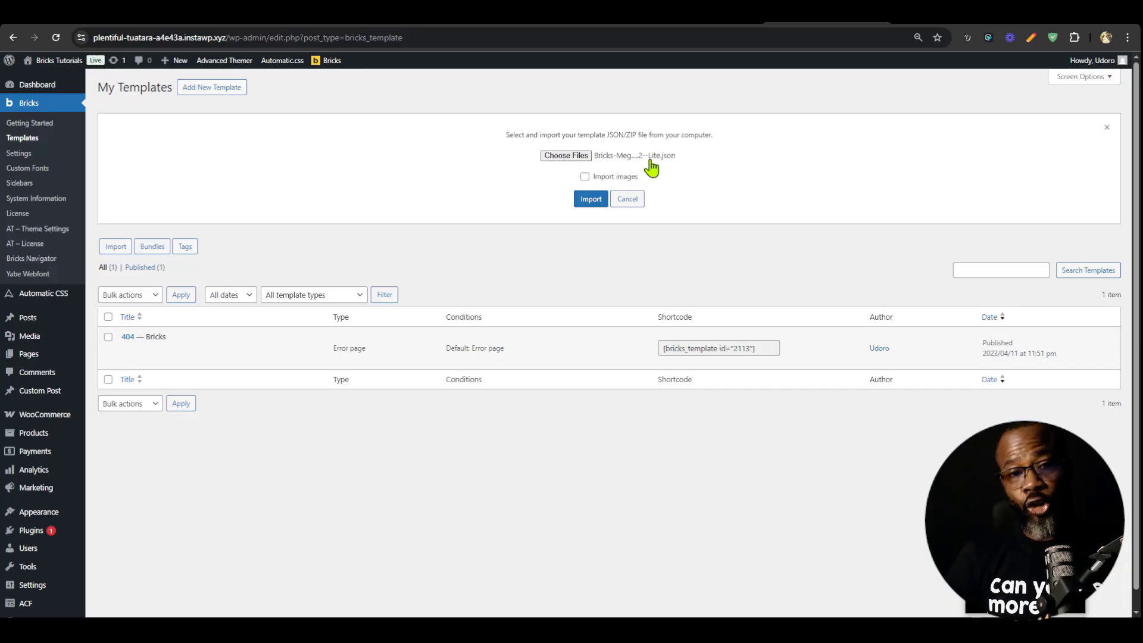
click(585, 178)
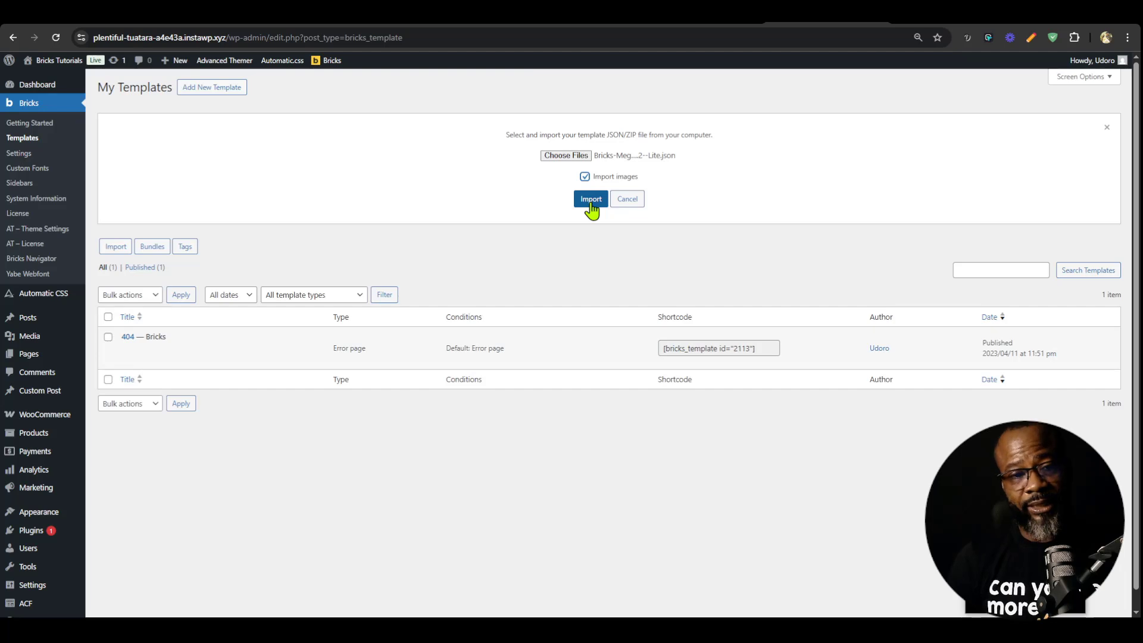
click(592, 207)
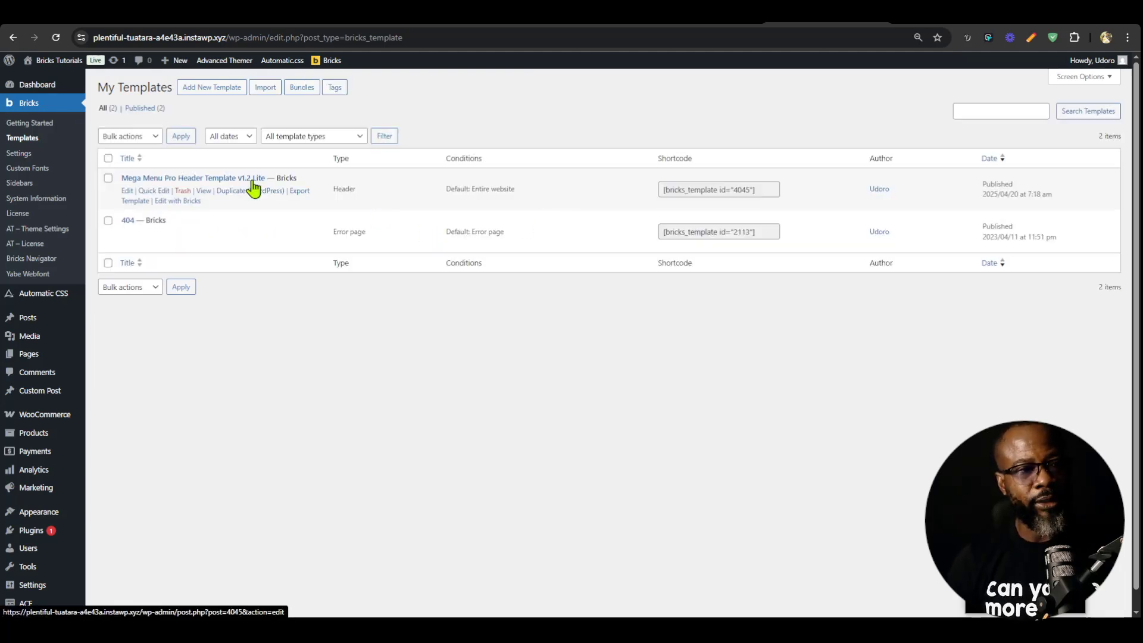
Open the Mega Menu Pro Header Template v1.2 Lite in the Bricks builder and check its dropdowns on the front end.
middle_click(180, 202)
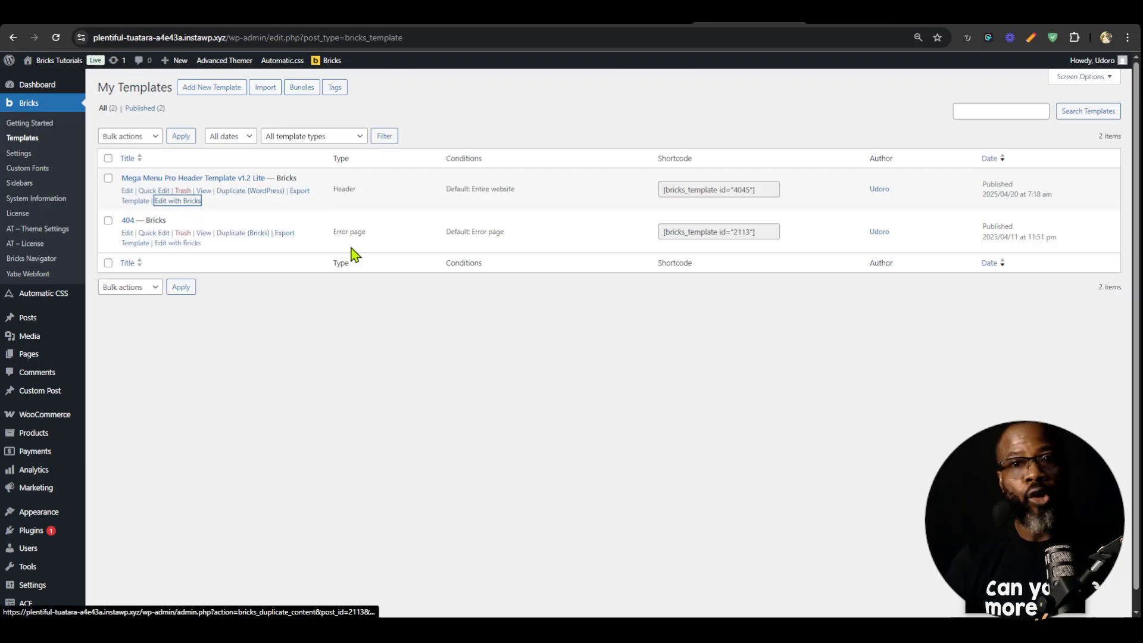
key(ctrl+Tab)
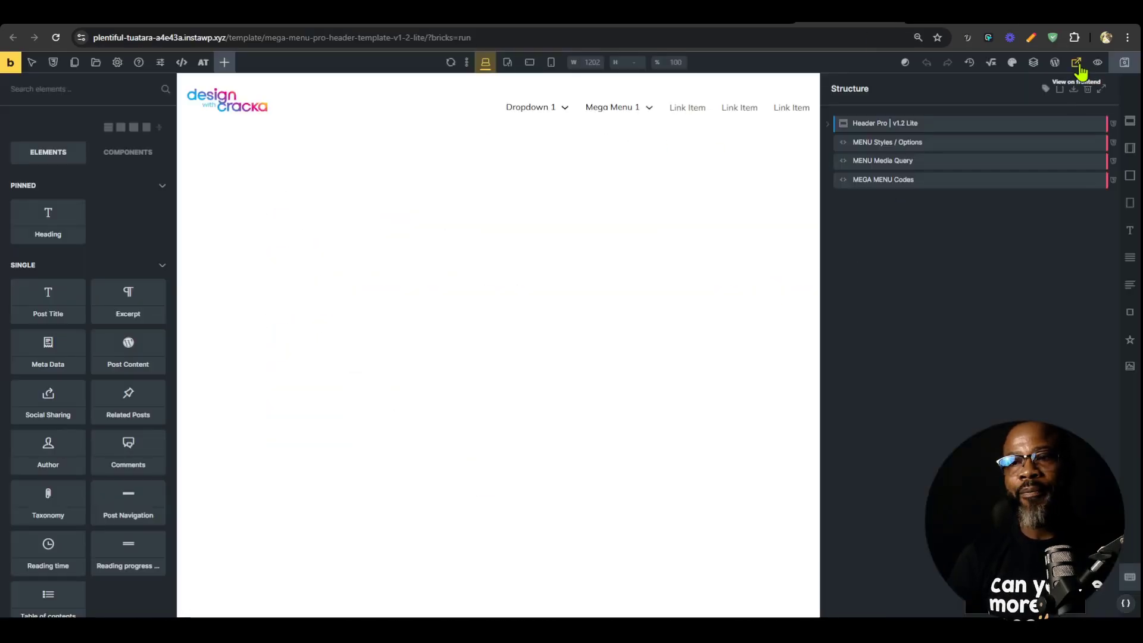
click(1076, 62)
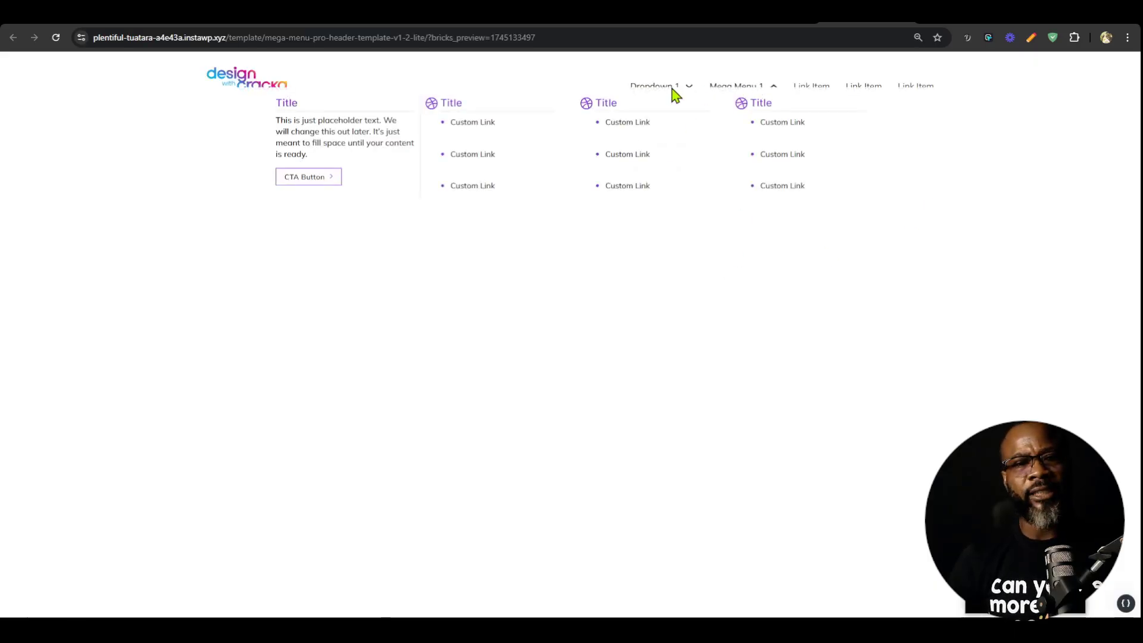
mouse_move(678, 96)
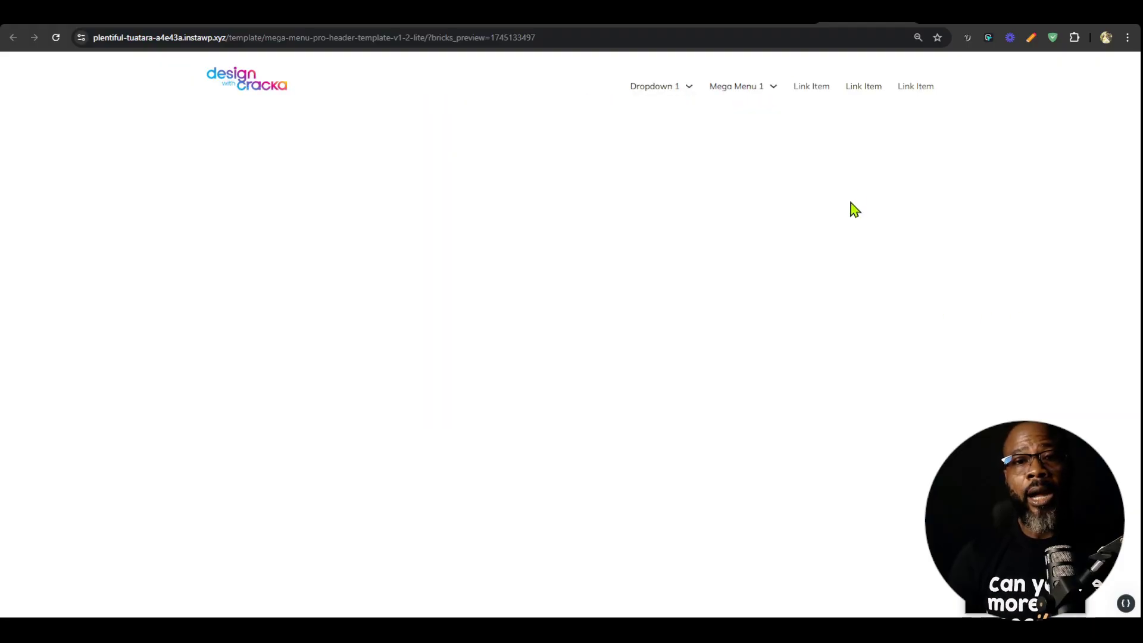
Return to the builder and open the MENU Styles / Options, MENU Media Query and MEGA MENU Codes elements to apply their code.
click(782, 14)
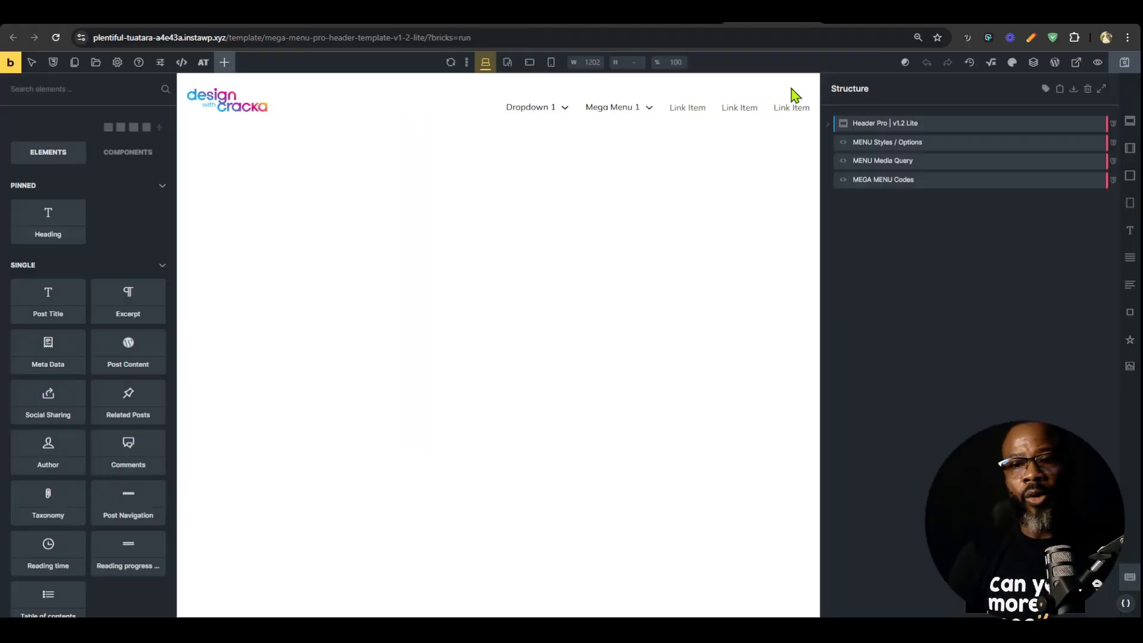
click(893, 148)
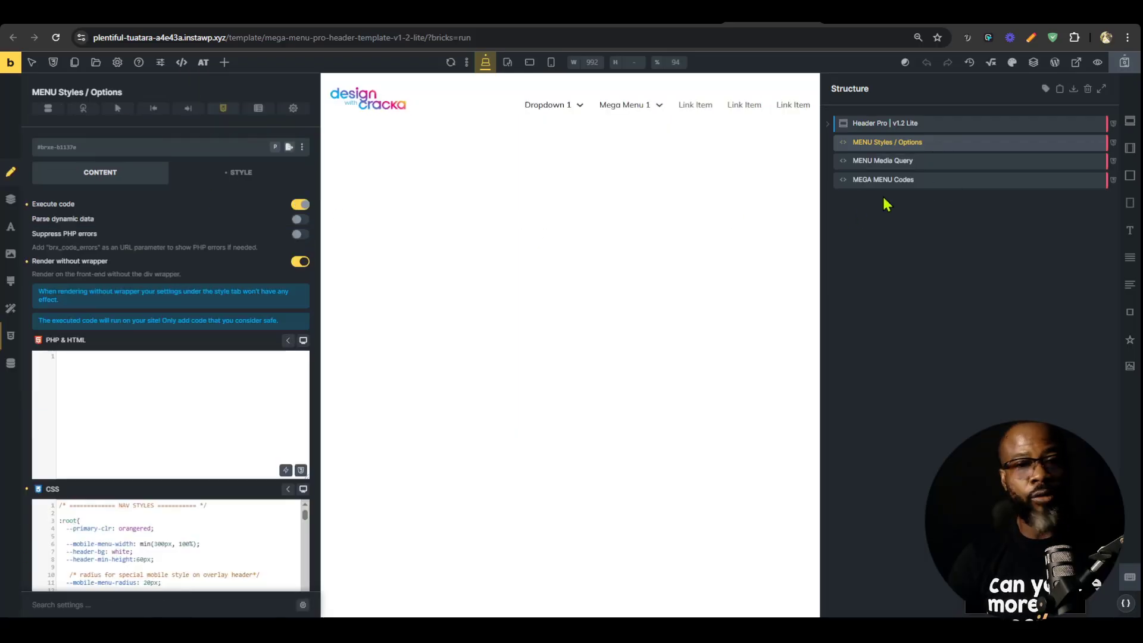
click(893, 162)
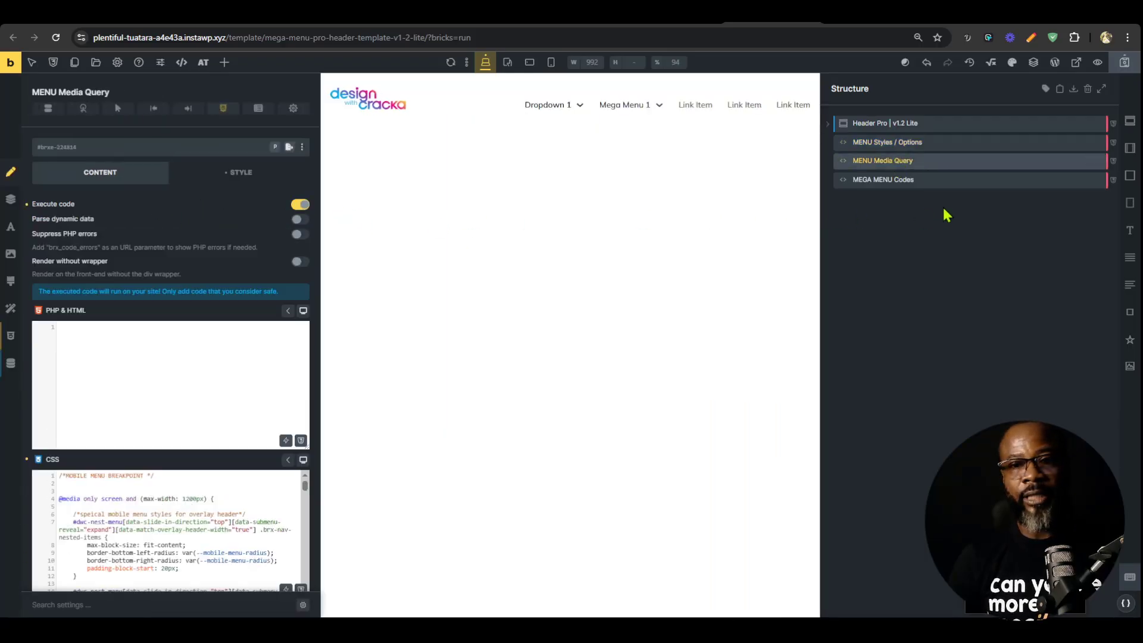
click(893, 179)
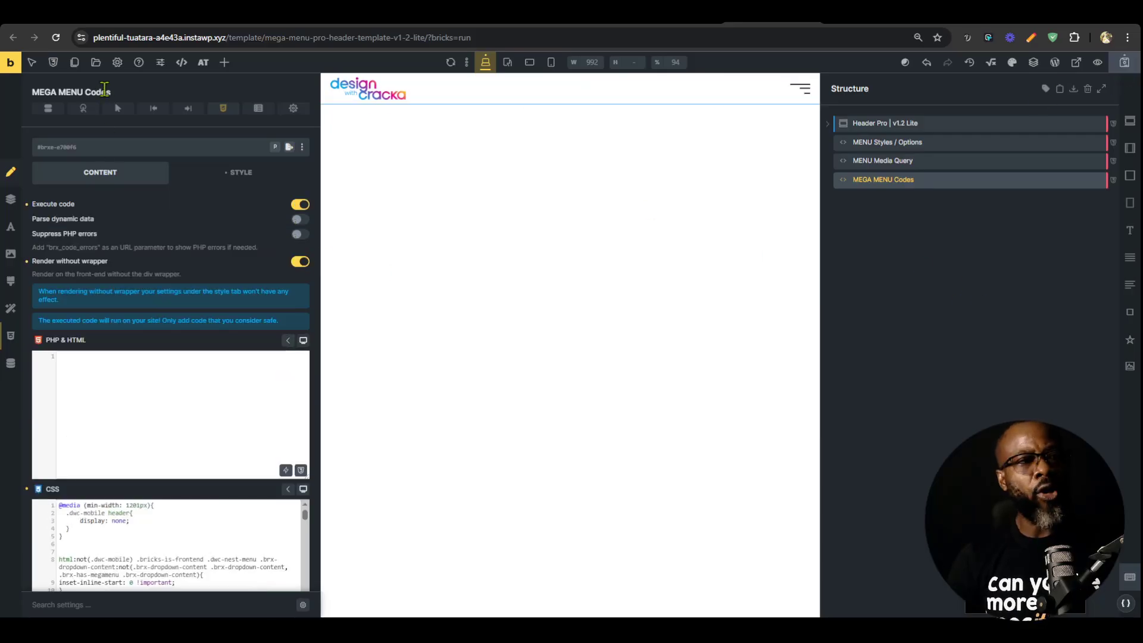
Populate the template's canvas with the Home page as single post/page content and apply the preview.
click(117, 62)
click(98, 173)
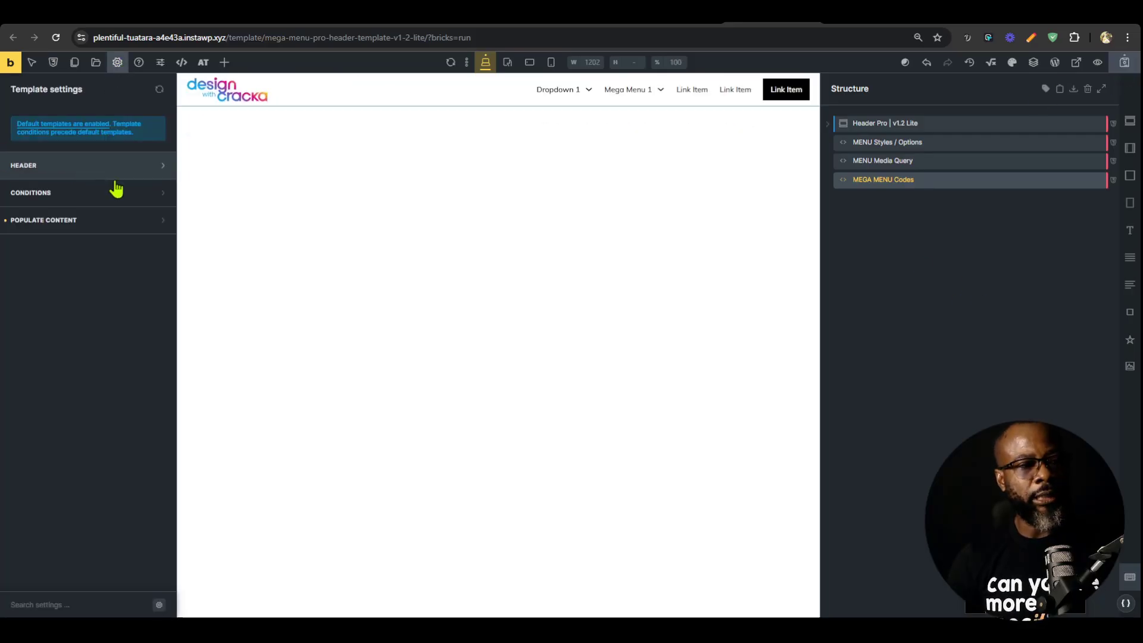
click(107, 221)
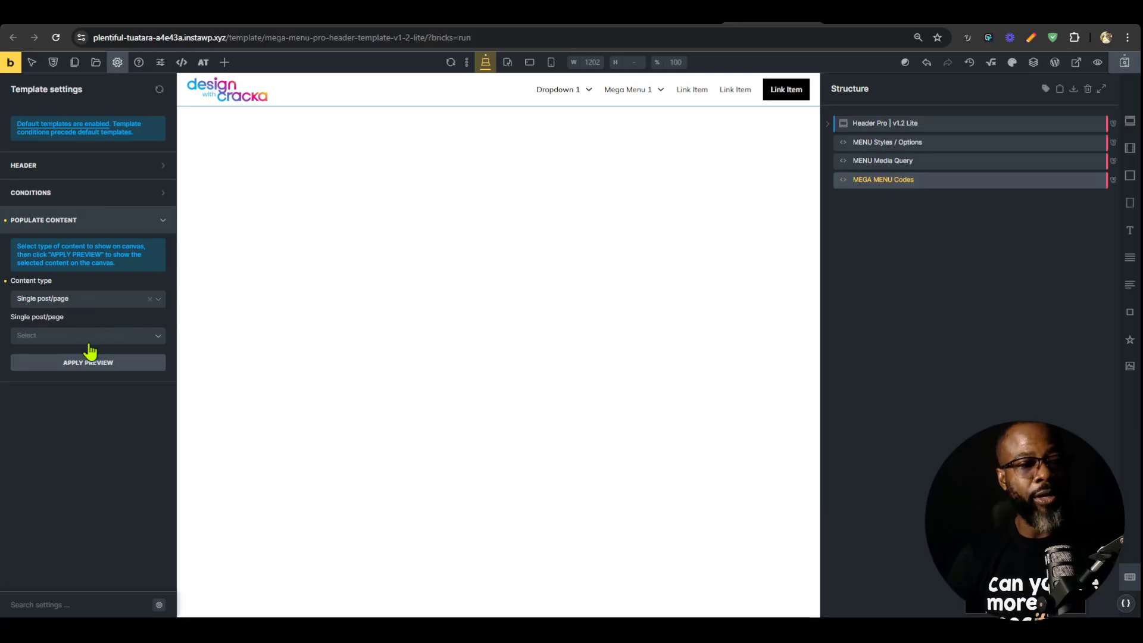
click(108, 340)
text(home)
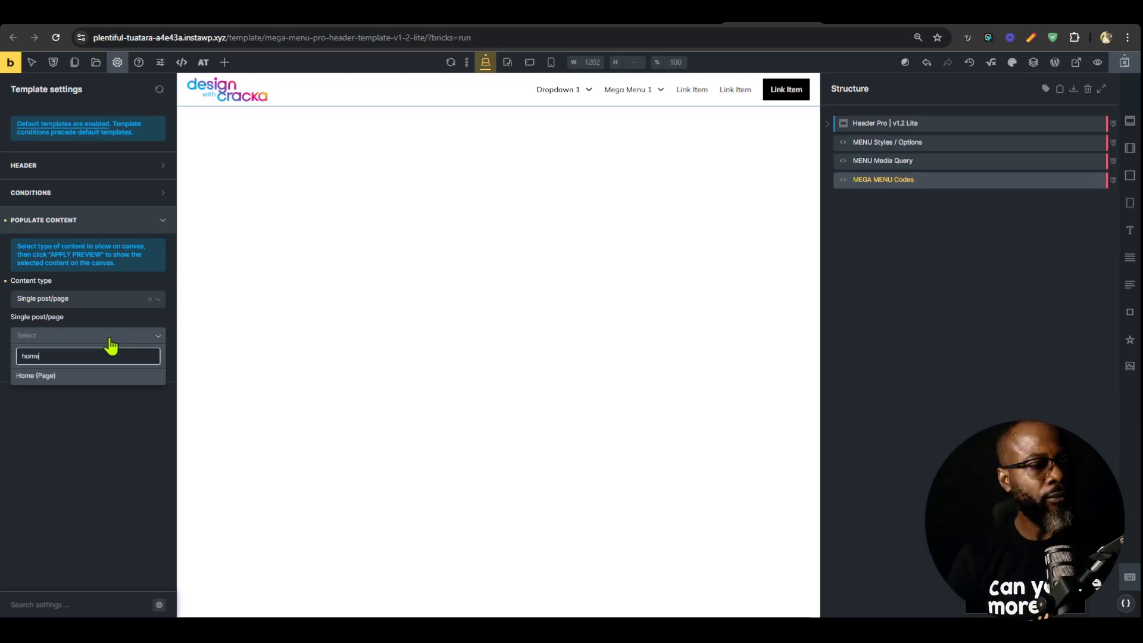
click(91, 380)
click(94, 362)
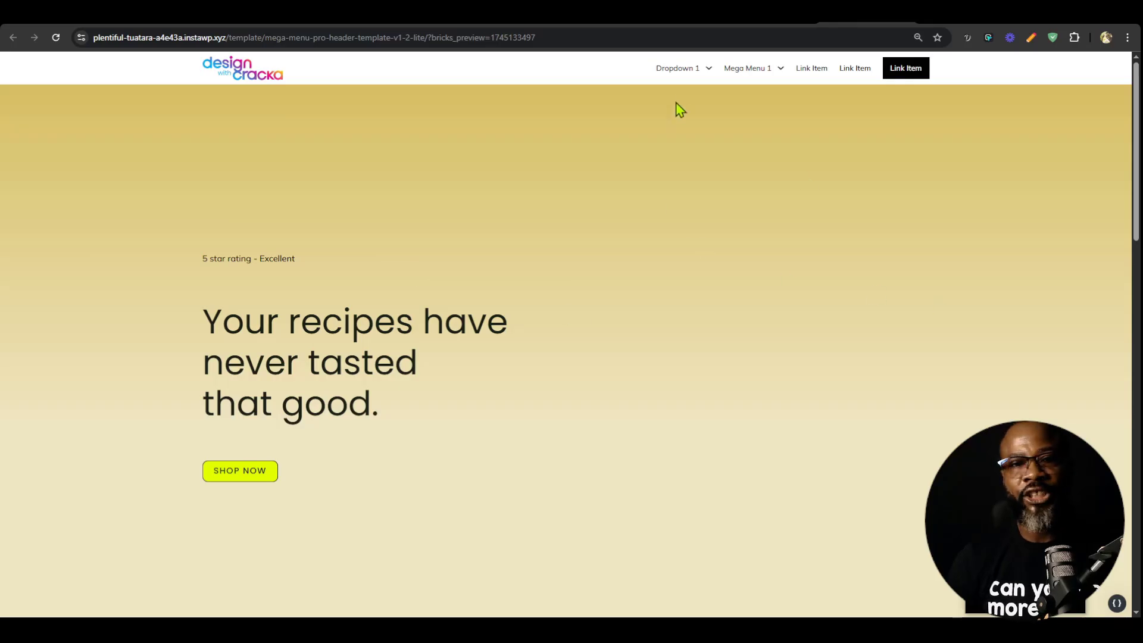
Check the header's dropdown menus on the front end and examine how the magier.com header behaves while scrolling.
mouse_move(679, 70)
mouse_move(709, 172)
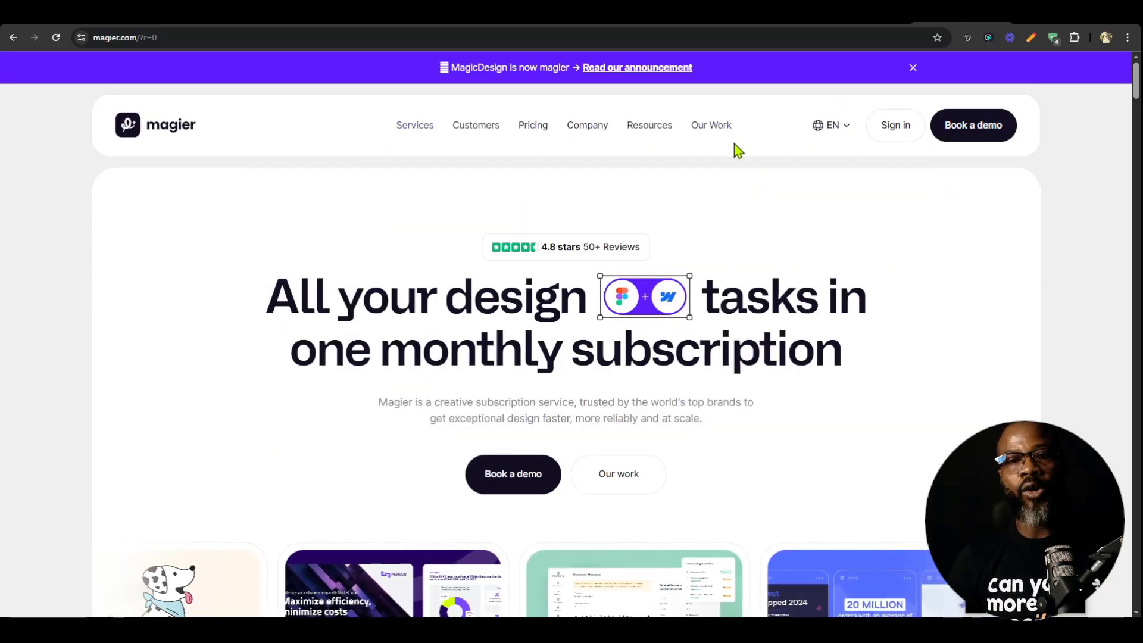
scroll(745, 288, down, 8)
scroll(738, 327, up, 3)
scroll(737, 318, down, 5)
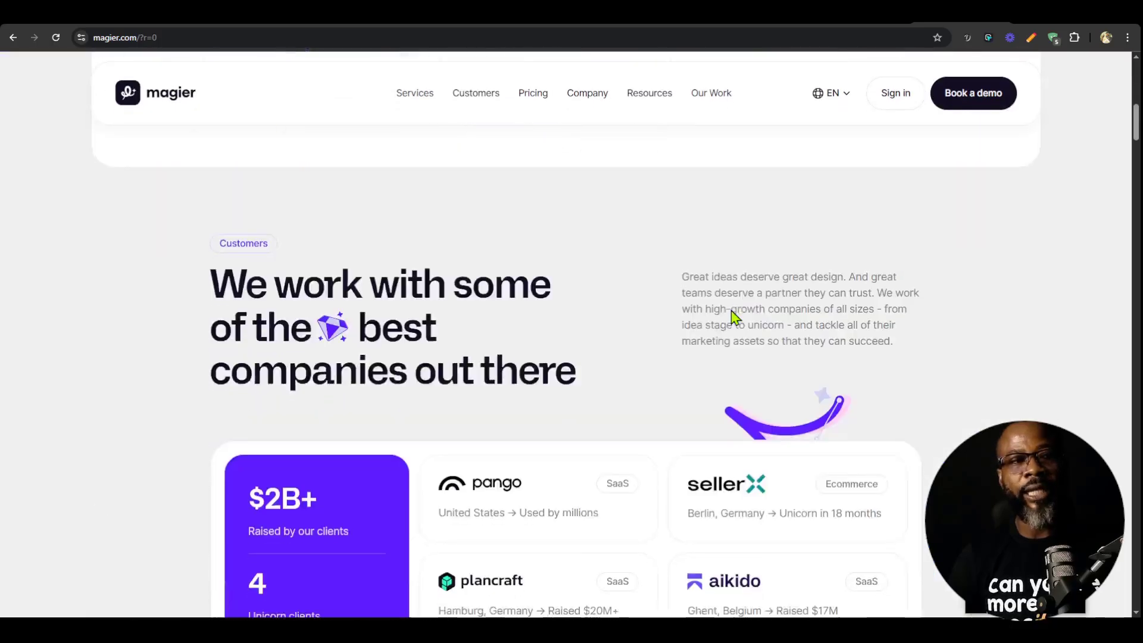
scroll(774, 286, up, 10)
scroll(834, 261, down, 3)
scroll(806, 304, up, 3)
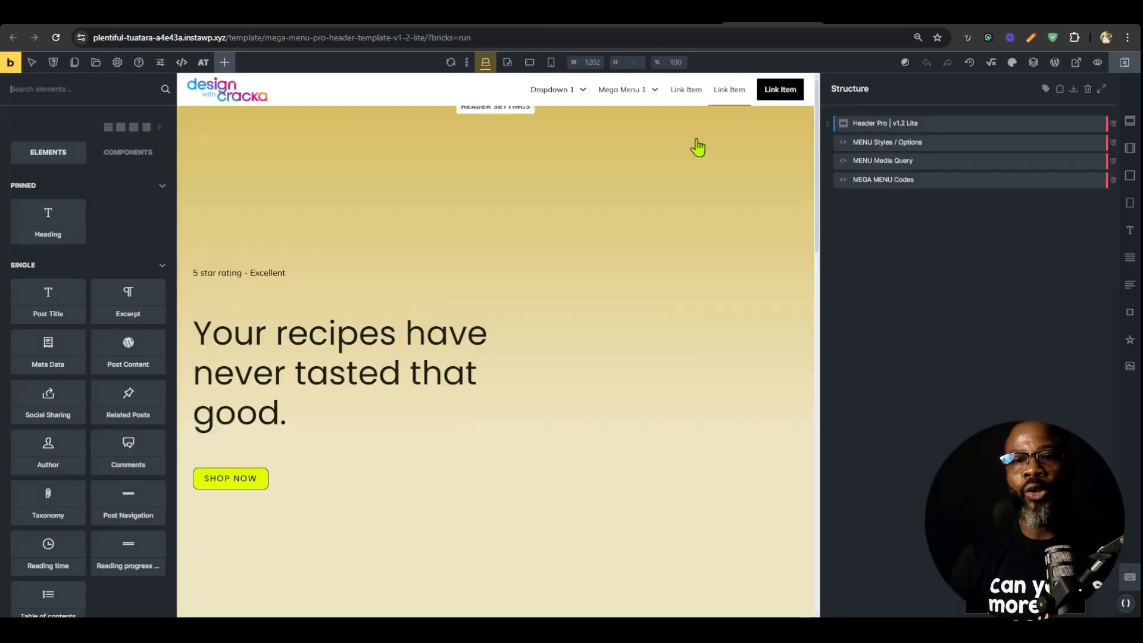
Set the Header Pro element's data-overlay-header and data-overlay-header-mobile attributes to true, save, and check the header on the front end.
click(909, 122)
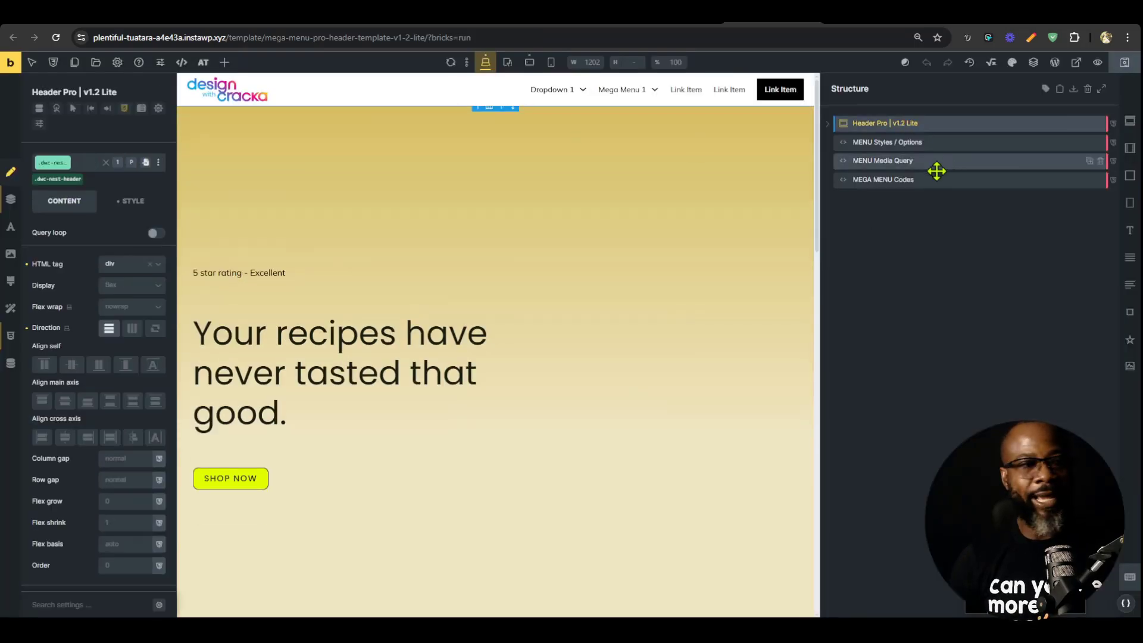
click(8, 364)
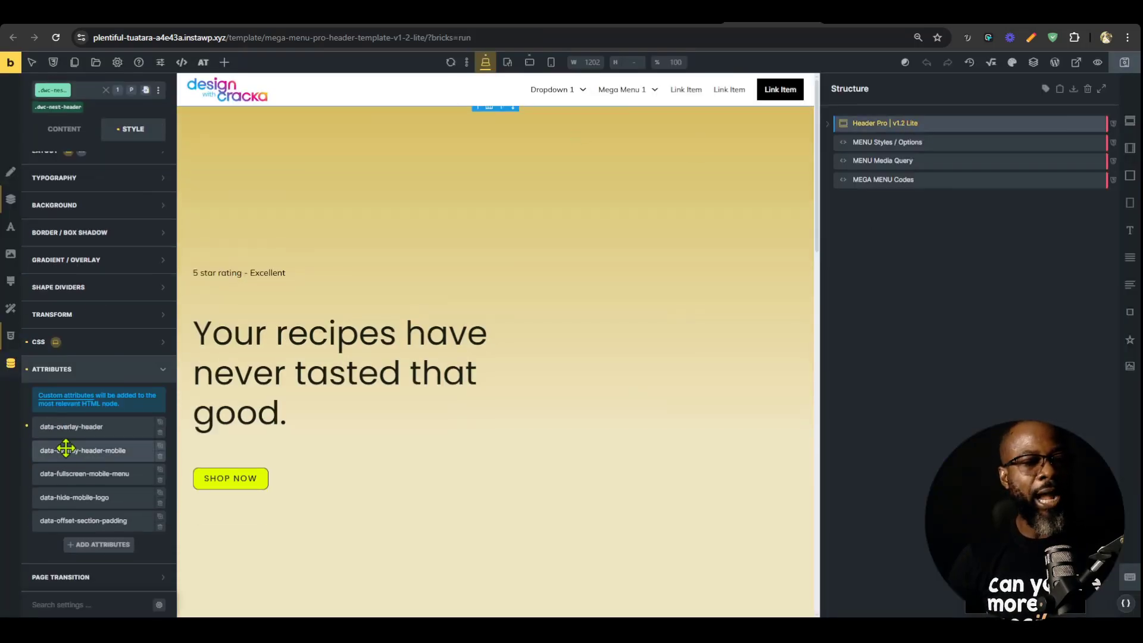
click(96, 425)
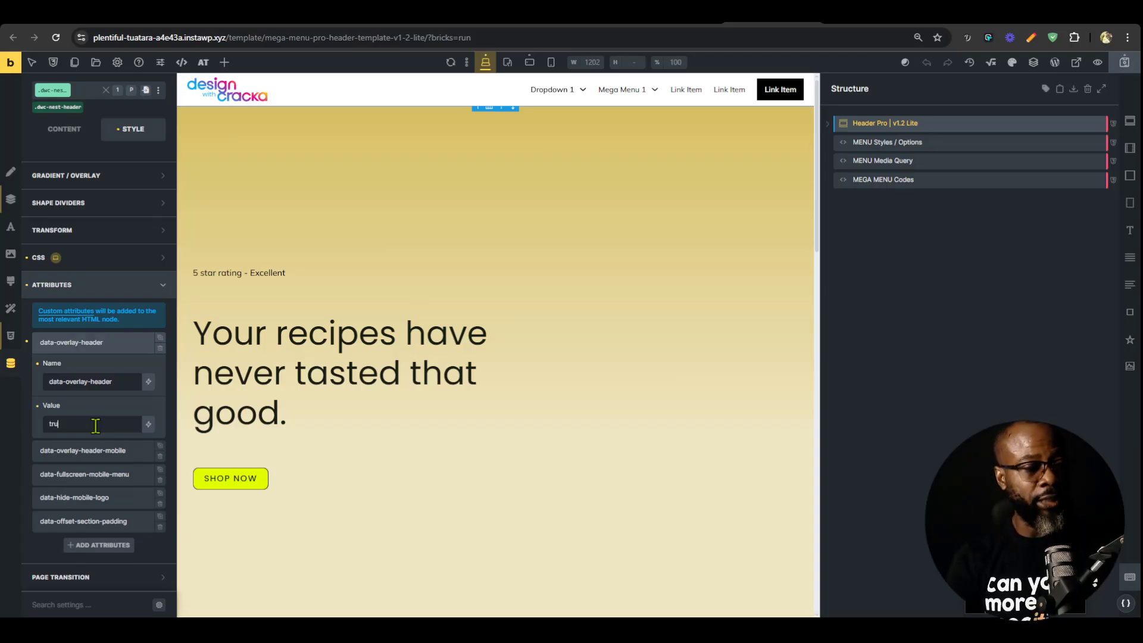
click(99, 446)
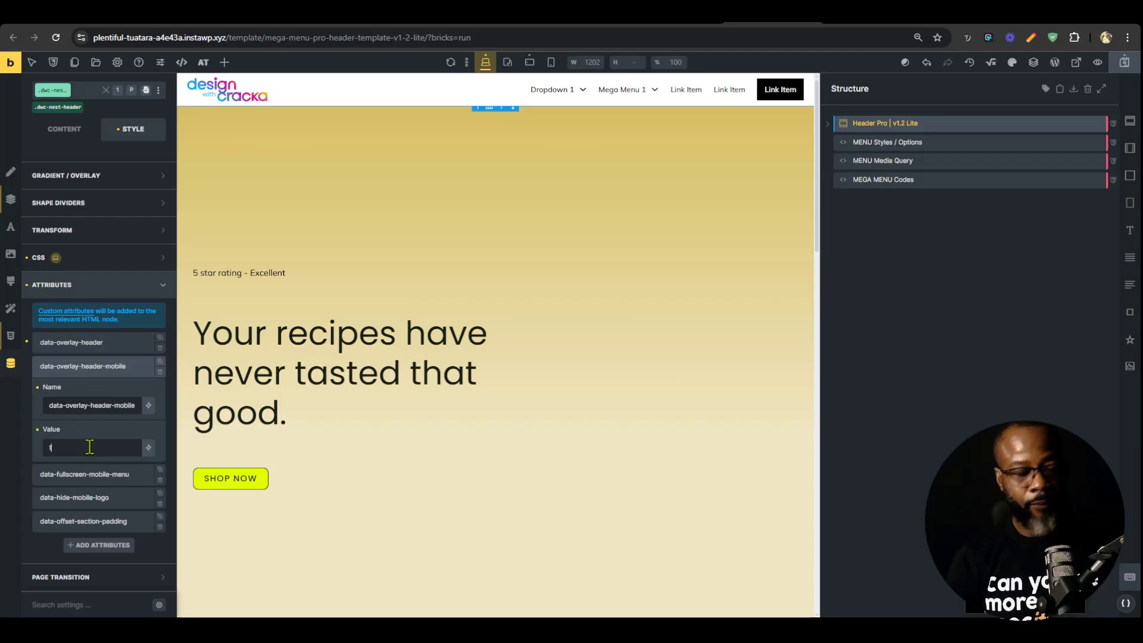
click(107, 366)
click(1124, 65)
click(867, 15)
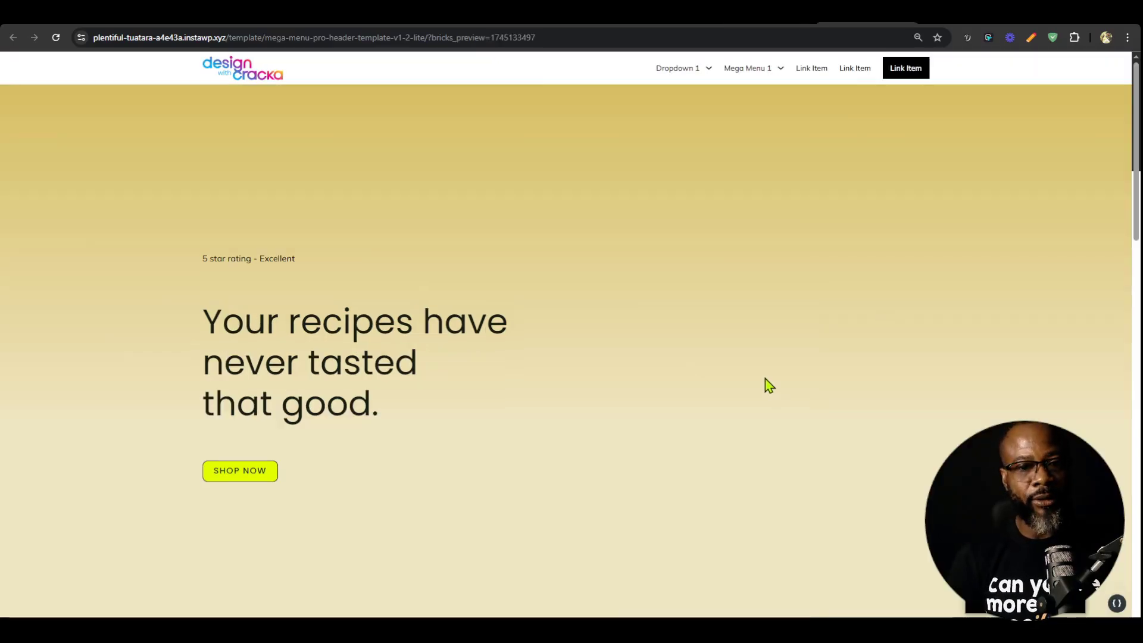
scroll(812, 176, down, 1)
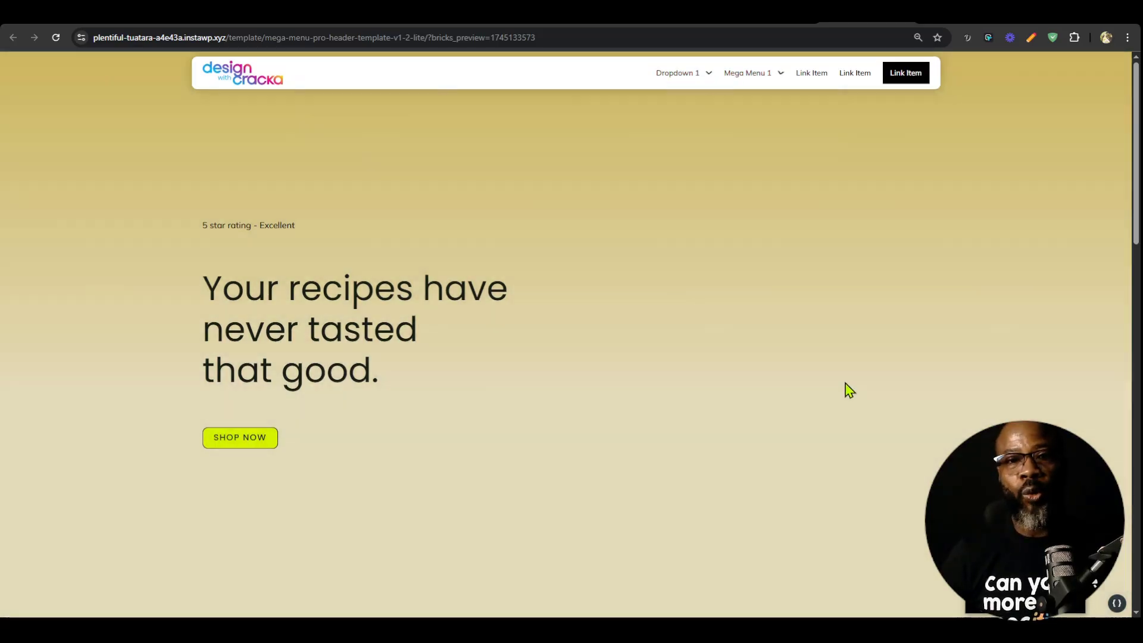
Enable the sticky header in the template's header settings, save, and check how the header behaves while scrolling on the front end.
scroll(844, 381, down, 10)
scroll(839, 377, up, 10)
scroll(839, 379, down, 7)
scroll(839, 379, up, 7)
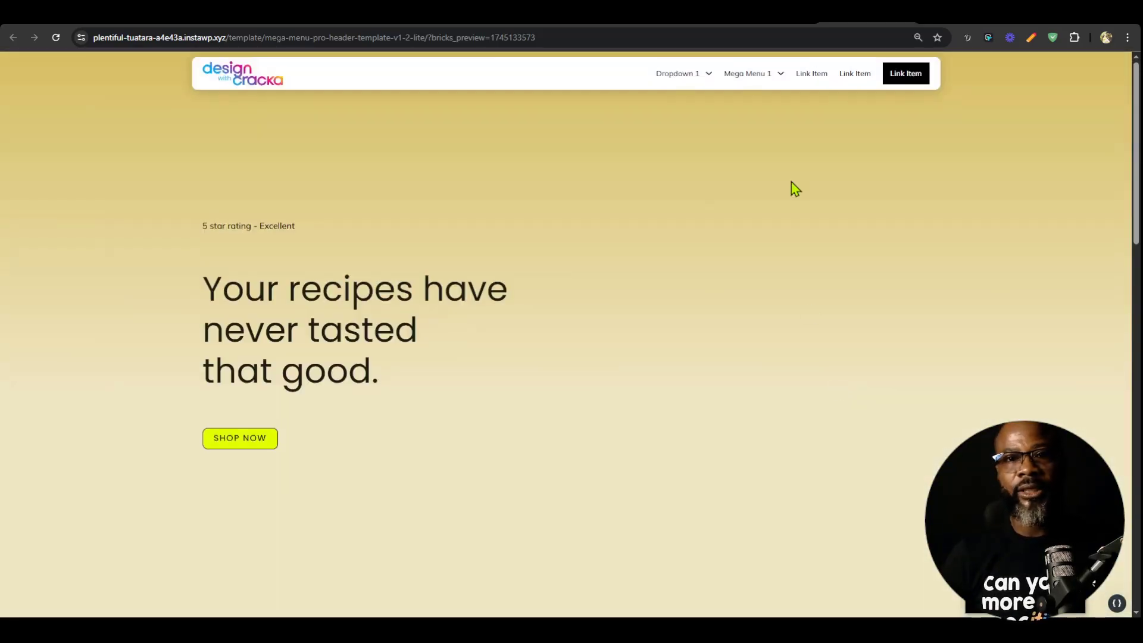
click(774, 14)
click(118, 62)
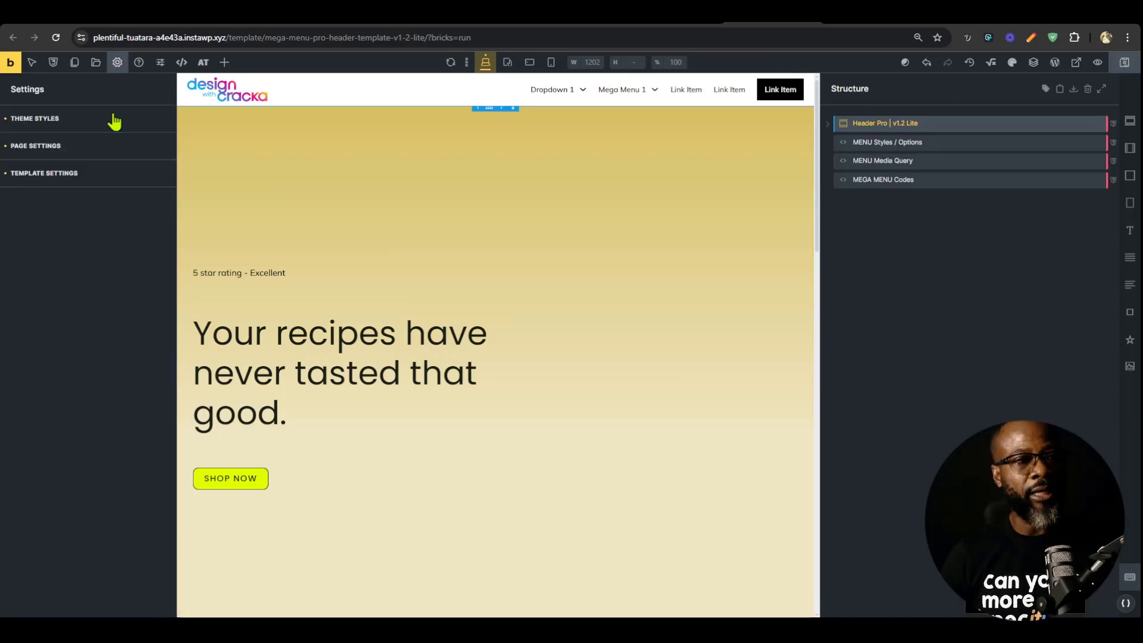
click(101, 174)
click(100, 173)
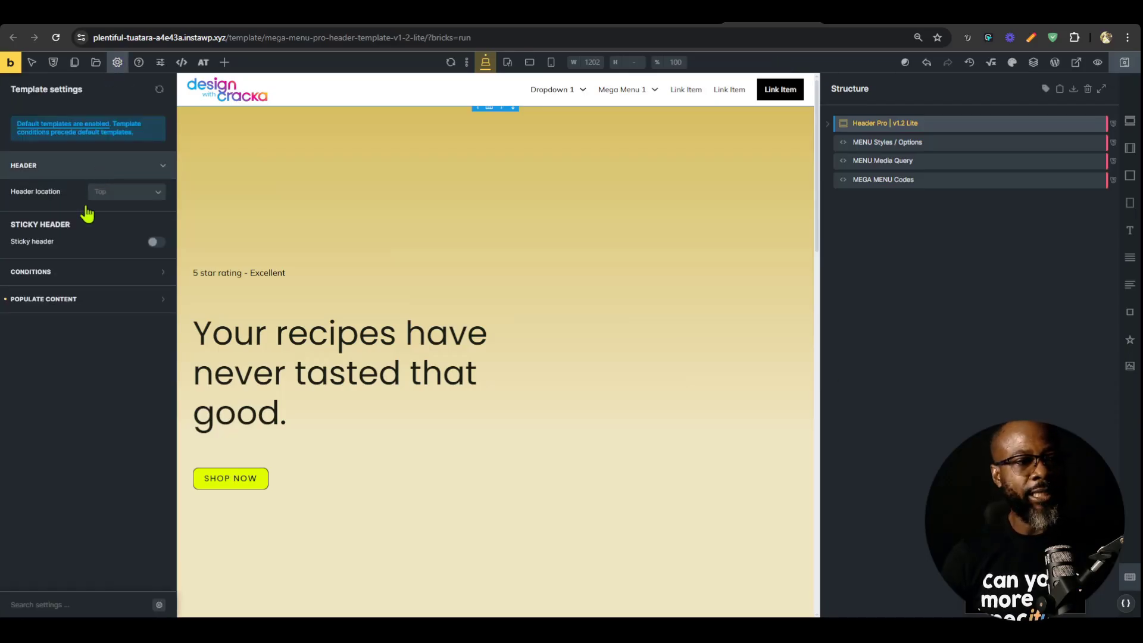
click(154, 243)
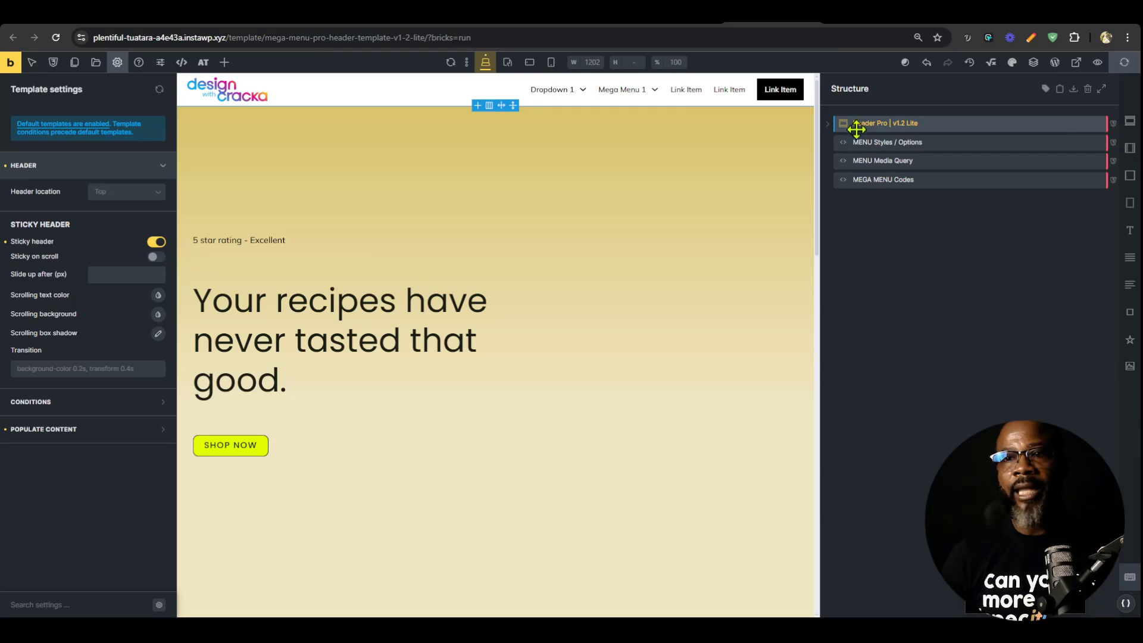
click(865, 25)
scroll(806, 337, down, 5)
scroll(808, 338, up, 5)
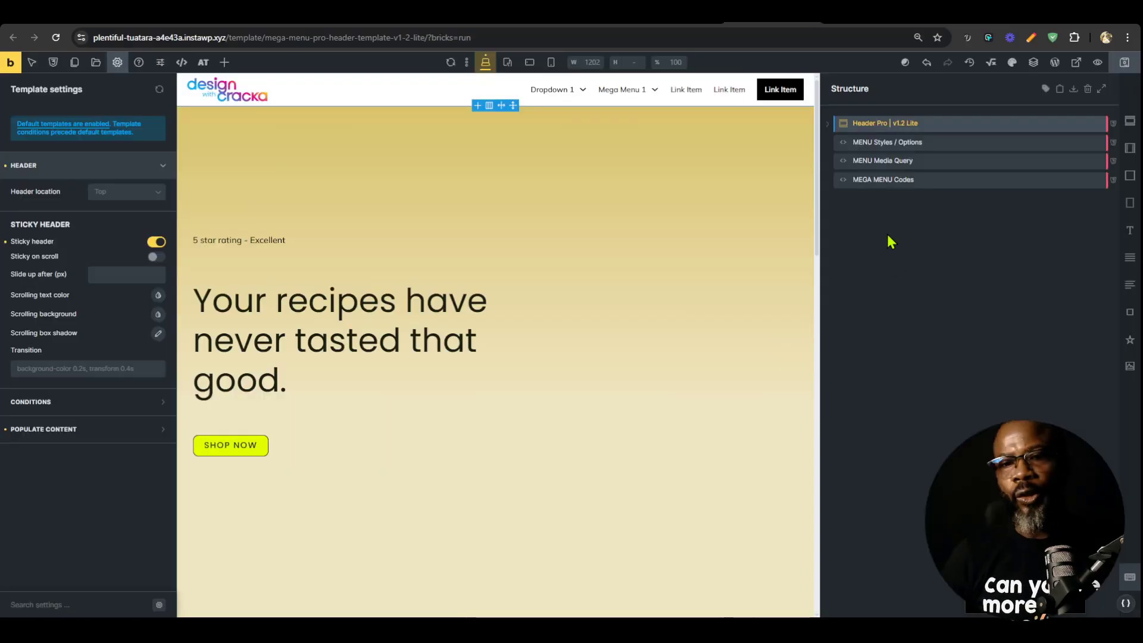
Set --header-min-height to 100px in the MENU Styles / Options CSS, save, and compare the front-end header with magier.com.
click(887, 143)
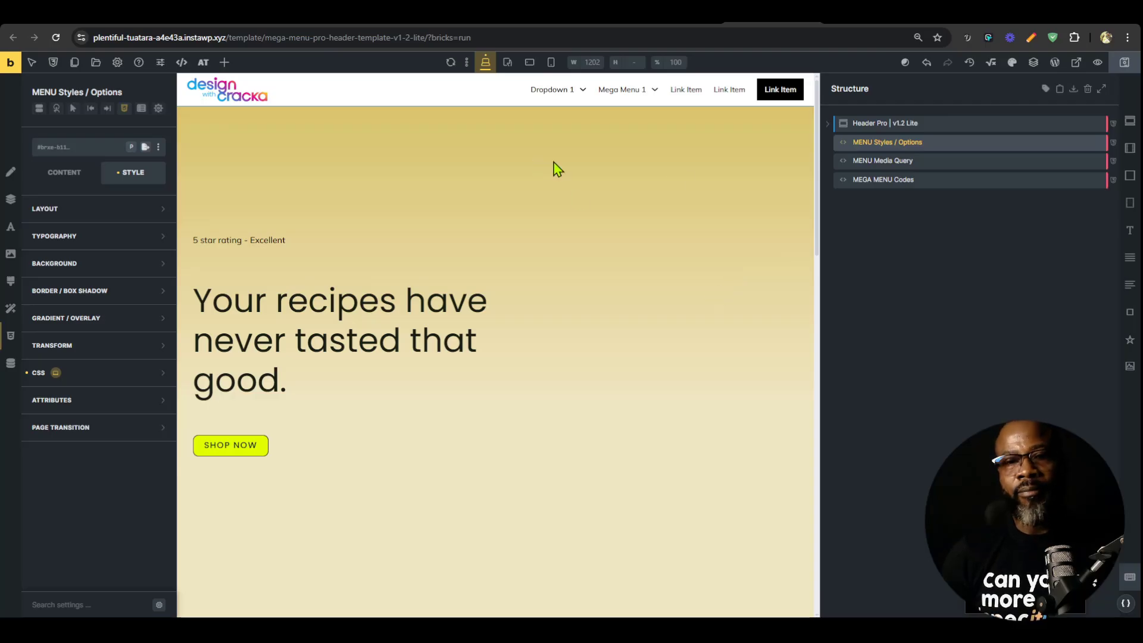
click(65, 176)
scroll(145, 417, down, 3)
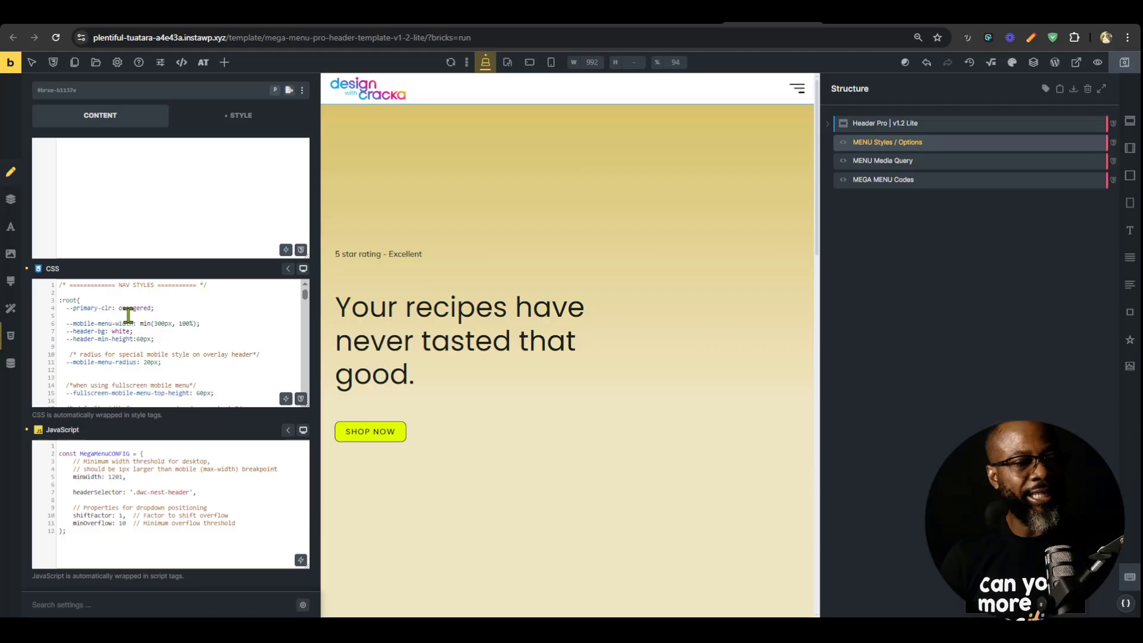
scroll(252, 341, down, 4)
scroll(226, 366, up, 4)
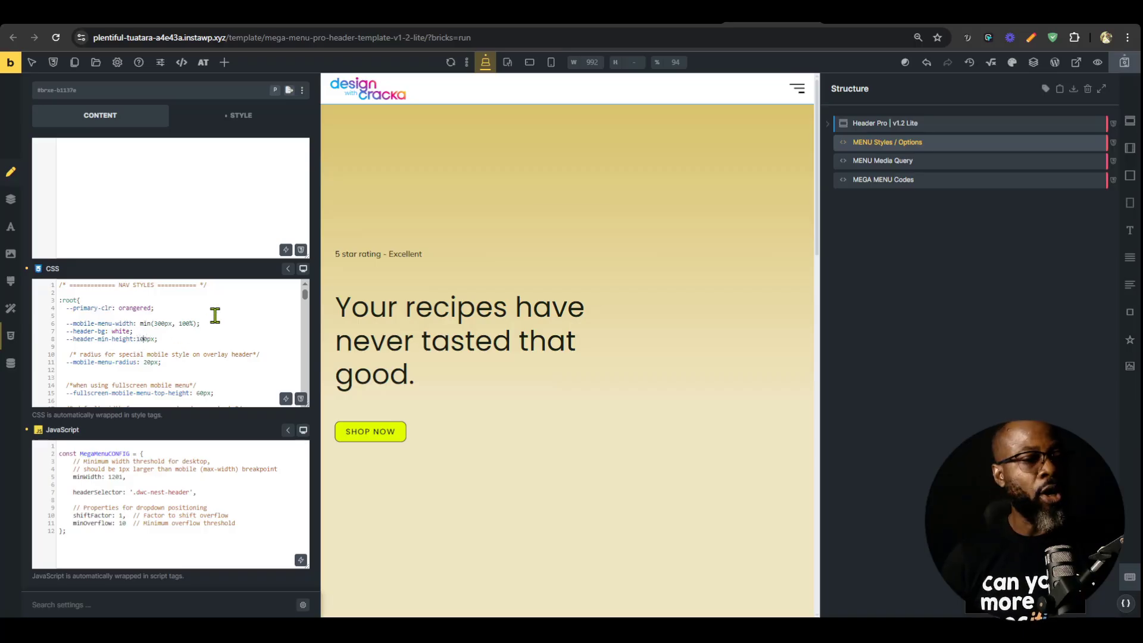
click(1125, 63)
click(867, 23)
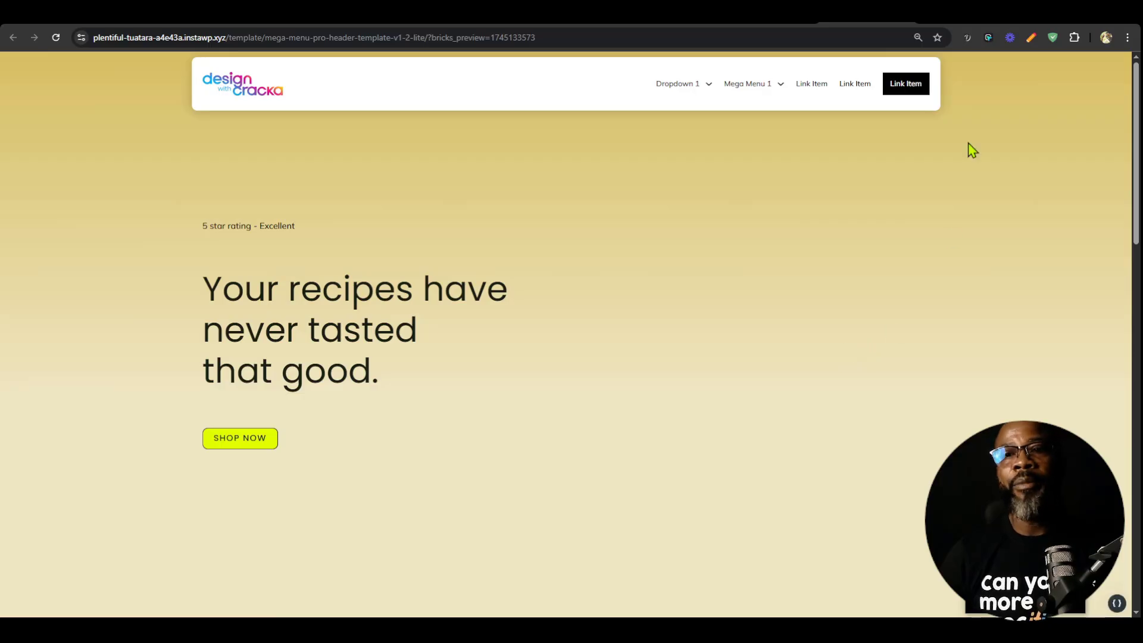
click(967, 24)
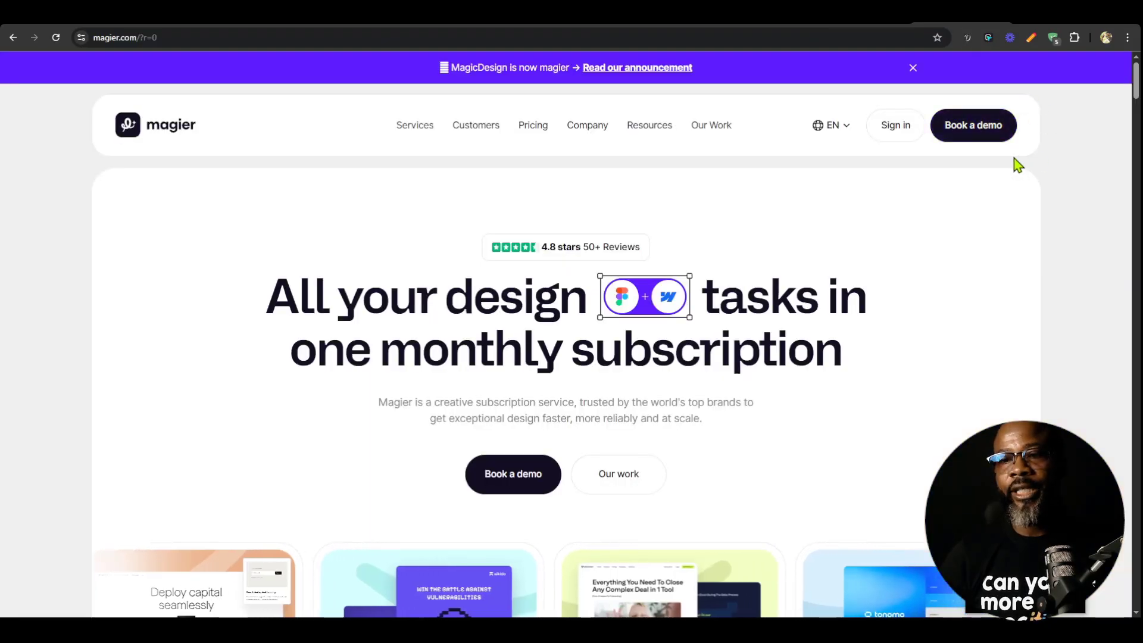
click(867, 17)
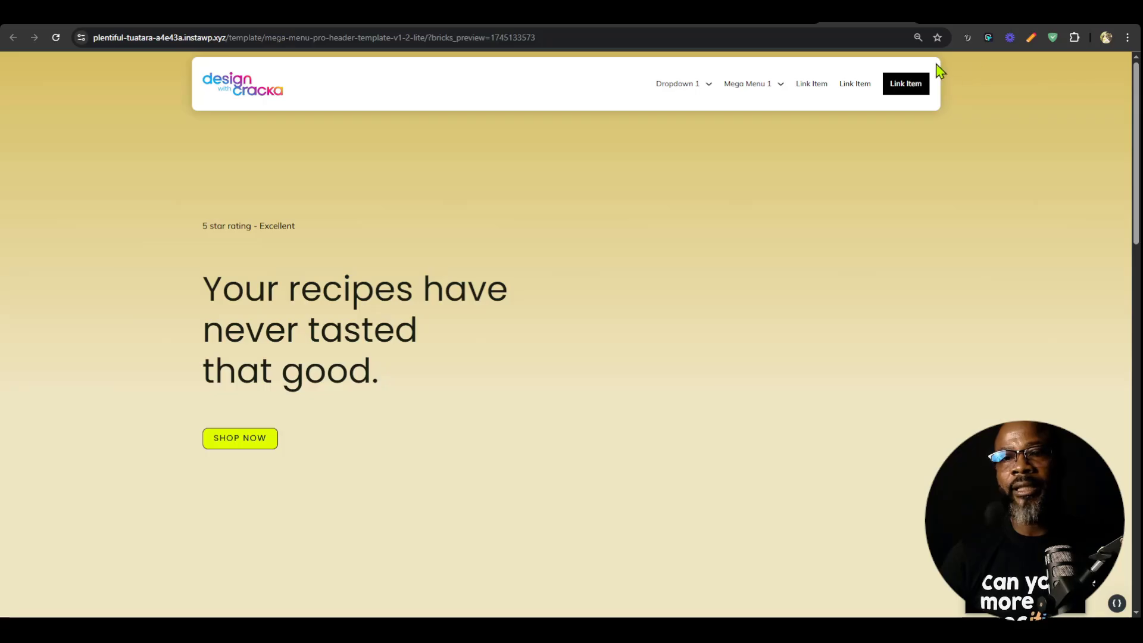
Move all the CSS from the builder's MENU Styles / Options element into Automatic.css Global SCSS and save it.
click(773, 17)
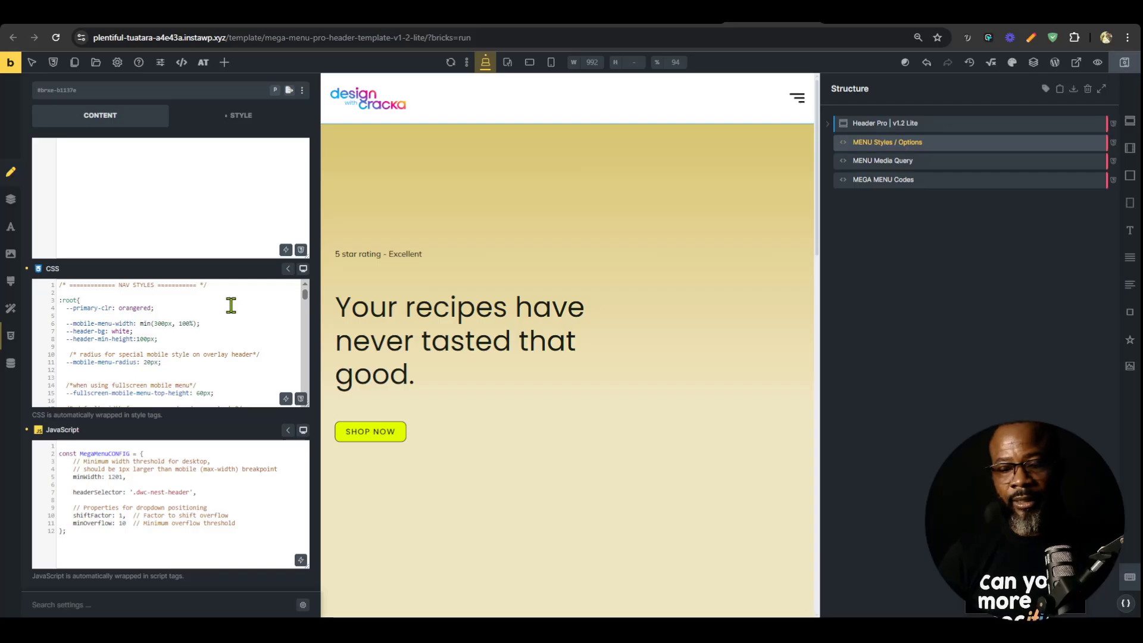
key(ctrl+a)
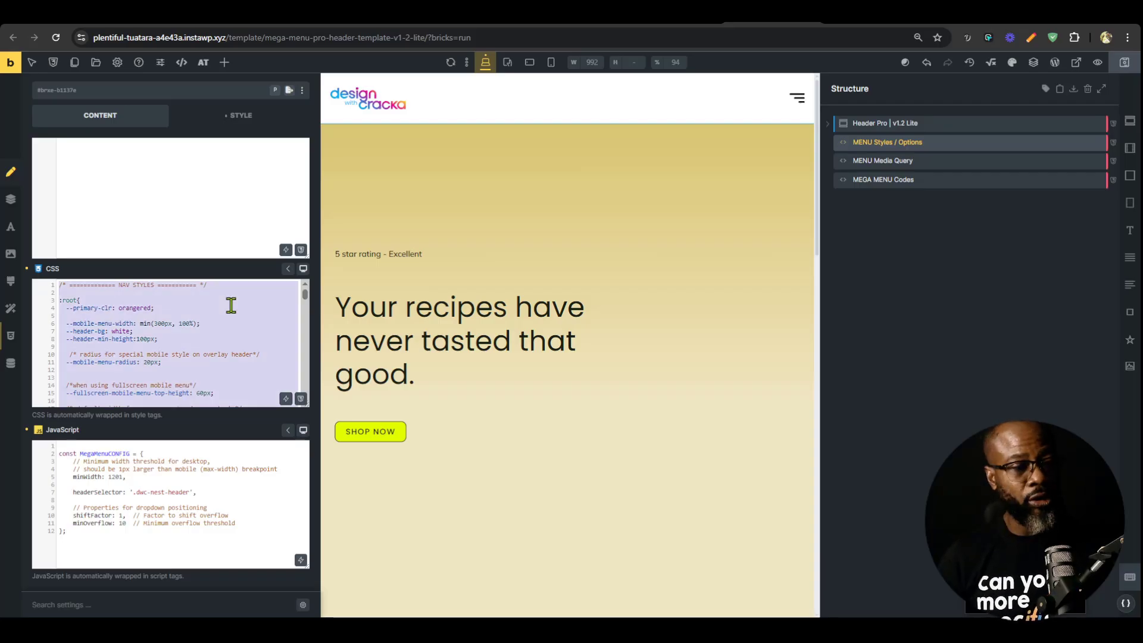
text(.my-heading {   color: crimson; })
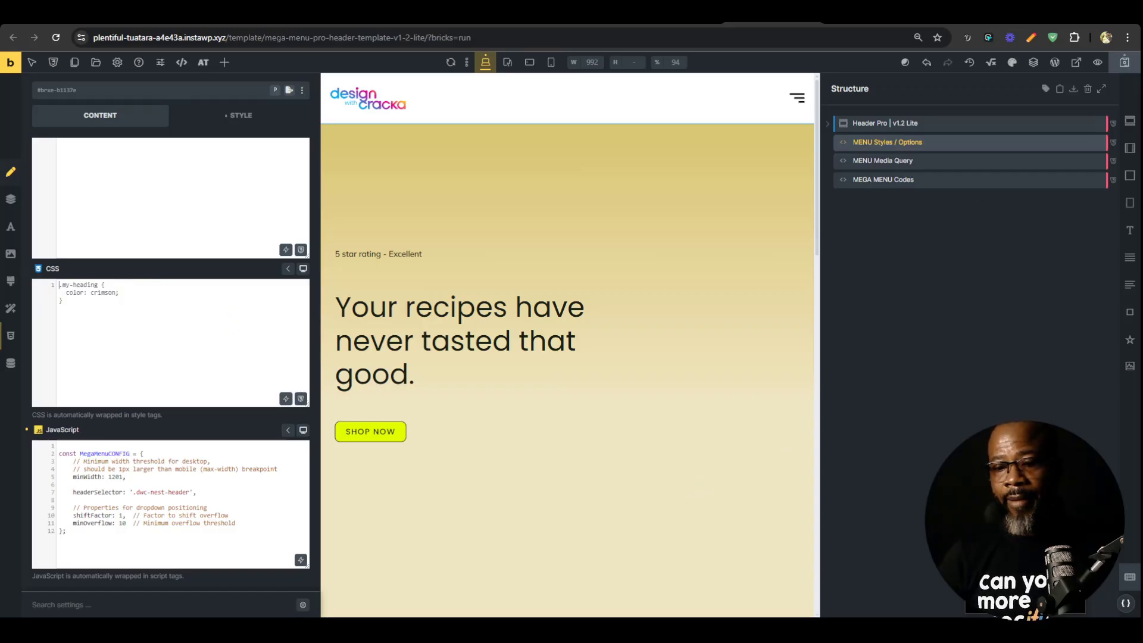
click(1126, 611)
drag(106, 62, 1024, 242)
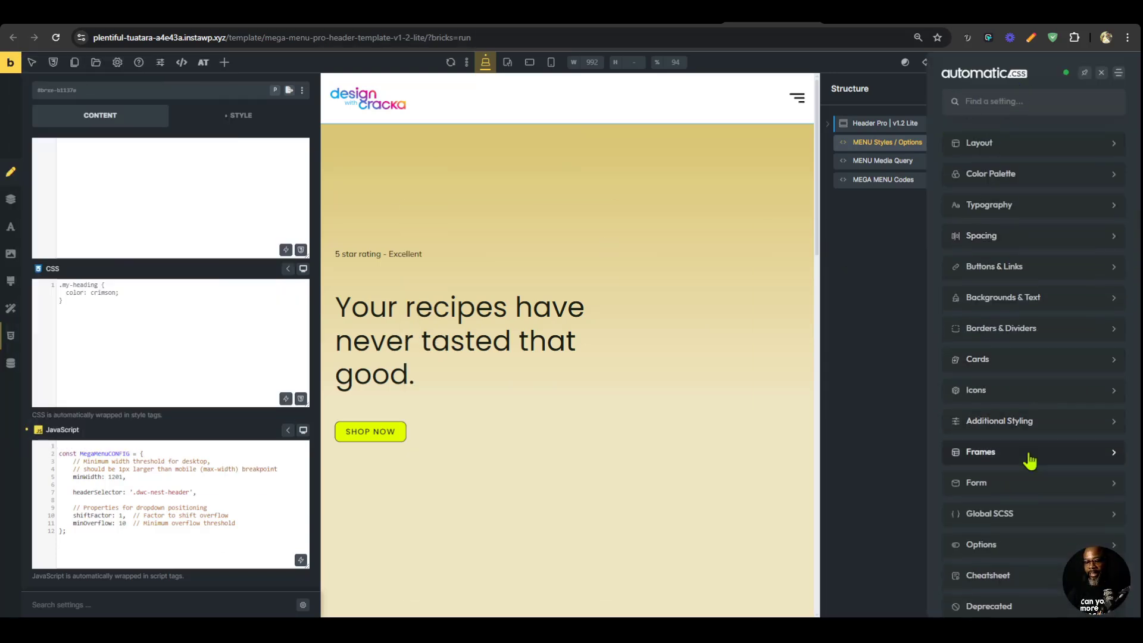
click(1032, 533)
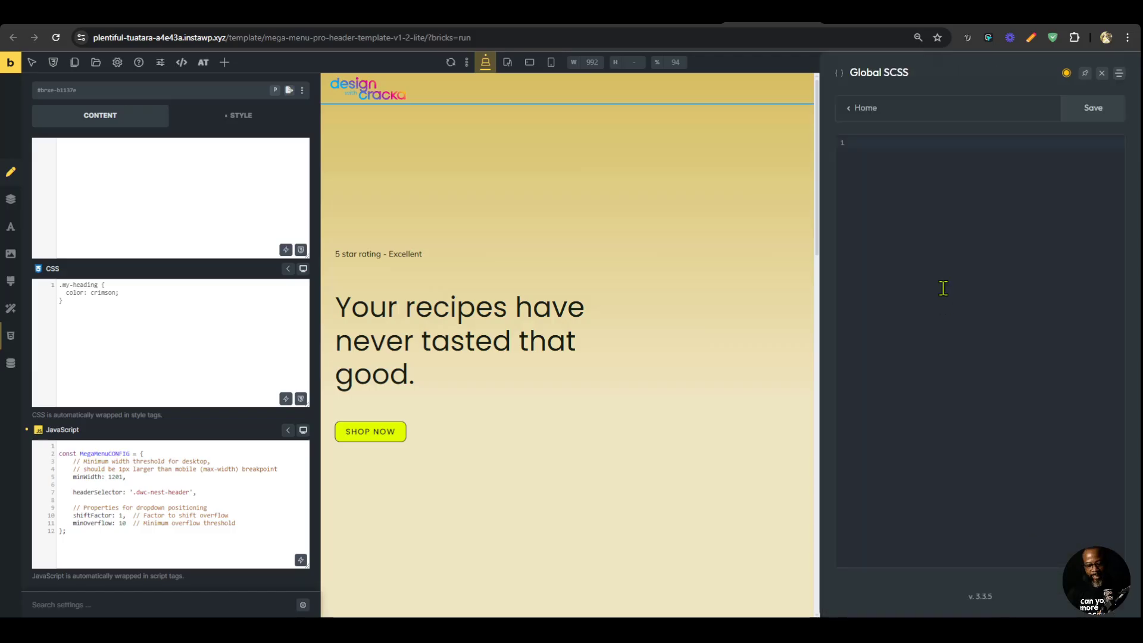
key(ctrl+v)
click(1100, 109)
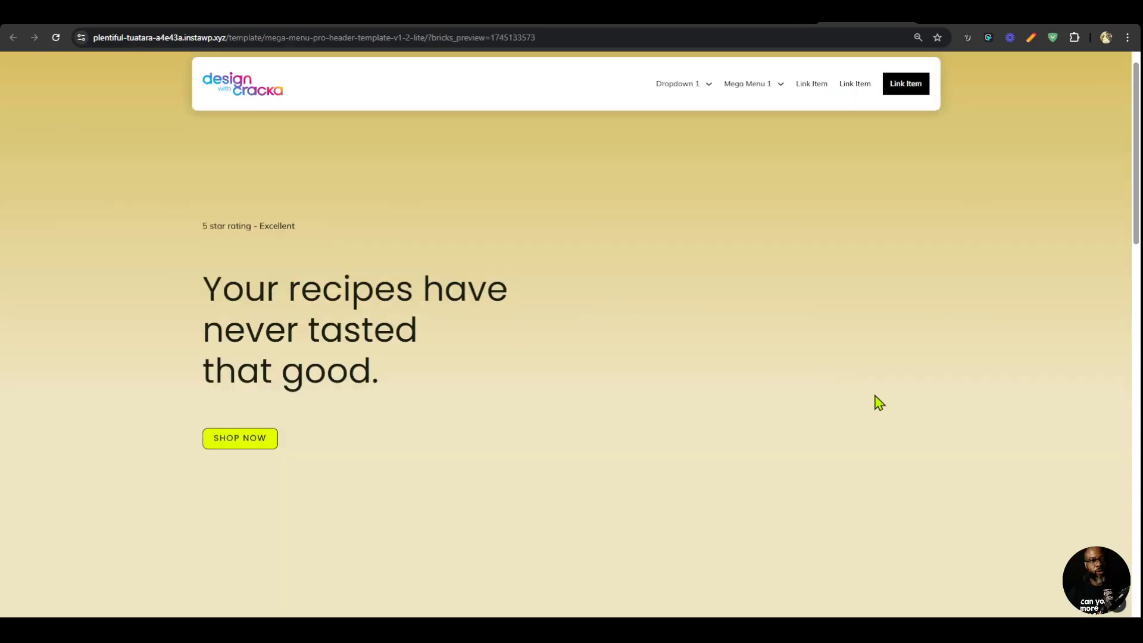
Reload the front-end page and open the Automatic.css Global SCSS editor over it to view the nav style variables.
click(56, 38)
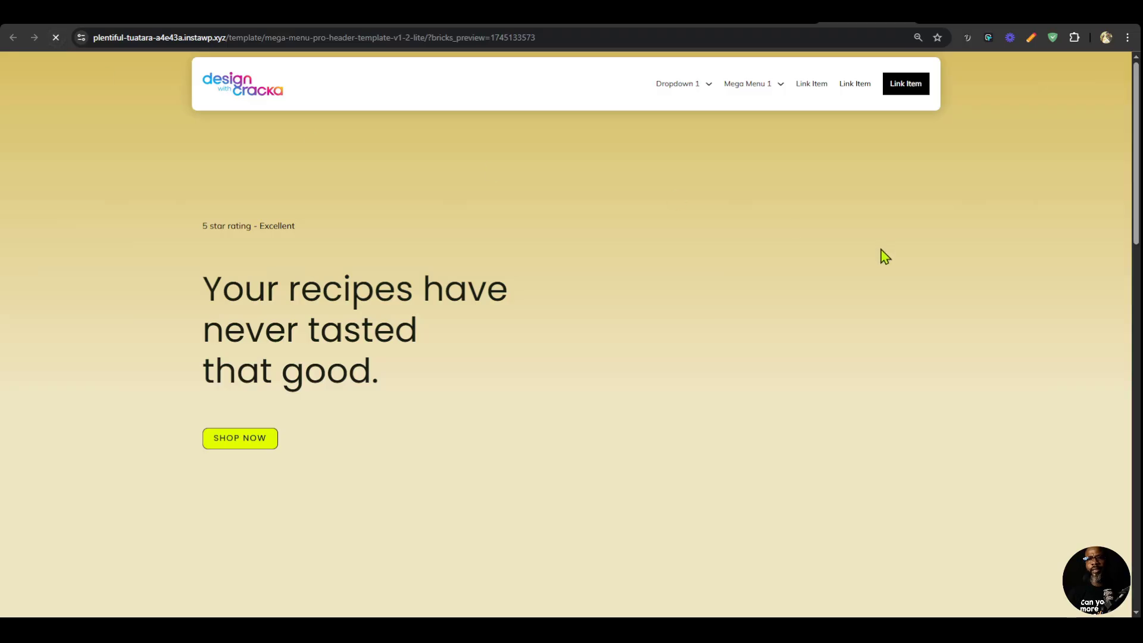
click(1103, 530)
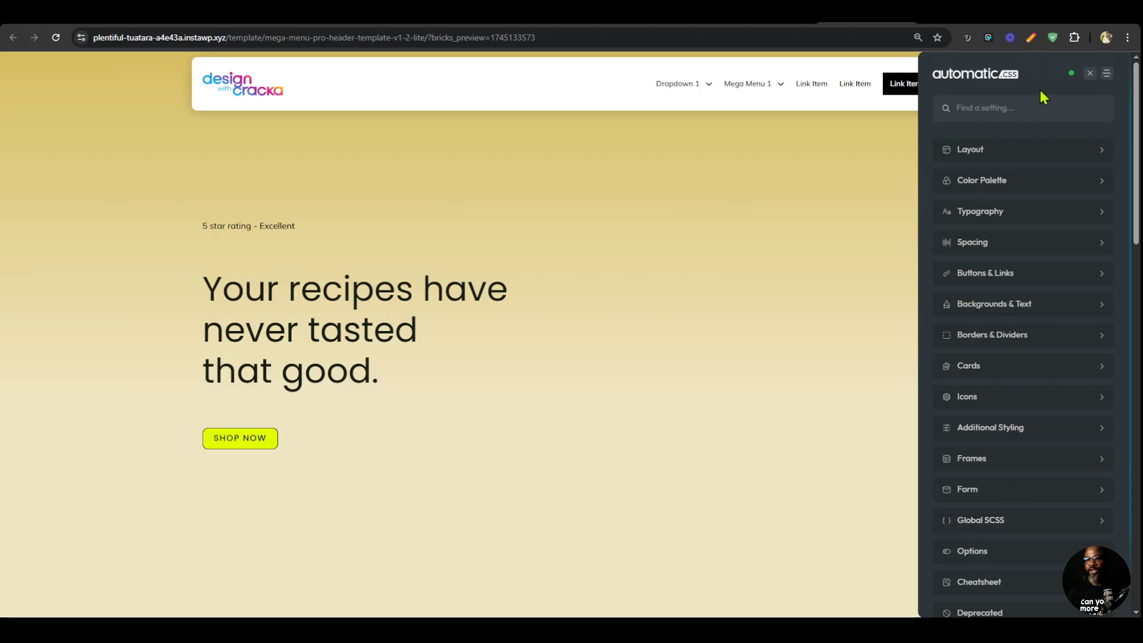
drag(1043, 95, 1028, 116)
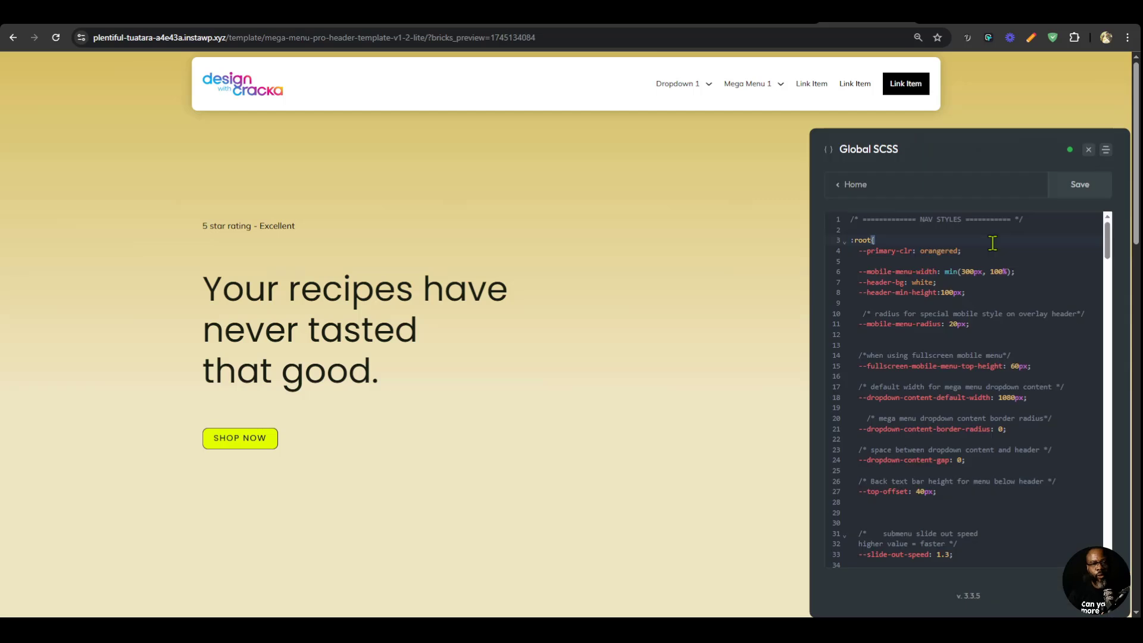
scroll(993, 243, down, 5)
scroll(952, 250, up, 5)
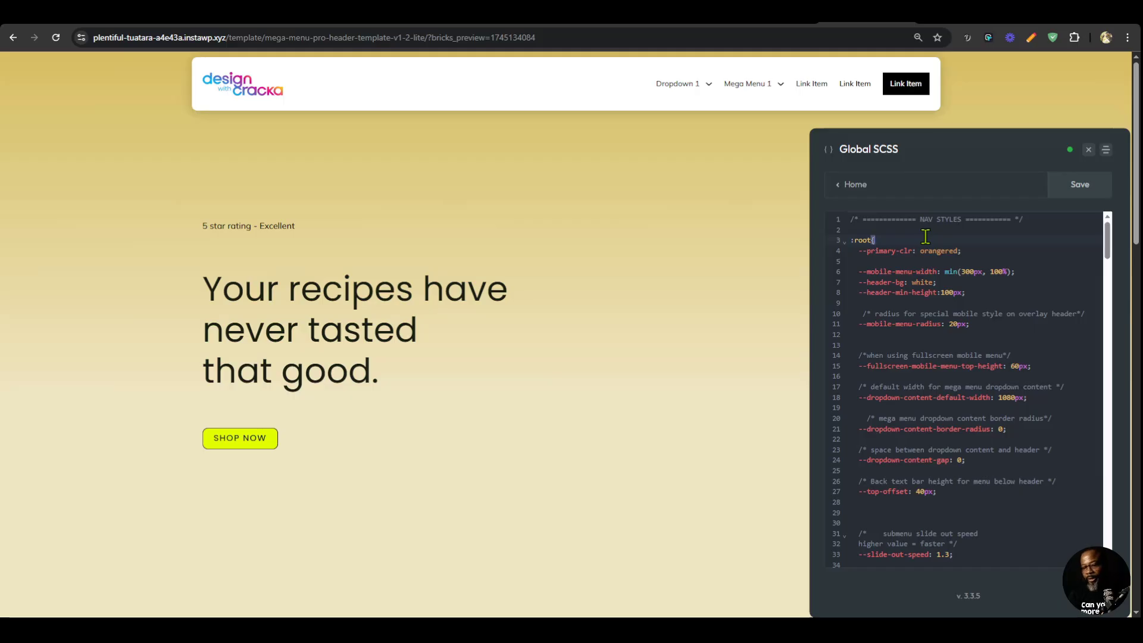
Search the Global SCSS for "overlay header" to reach the OVERLAY HEADER variables section.
key(ctrl+f)
text(over)
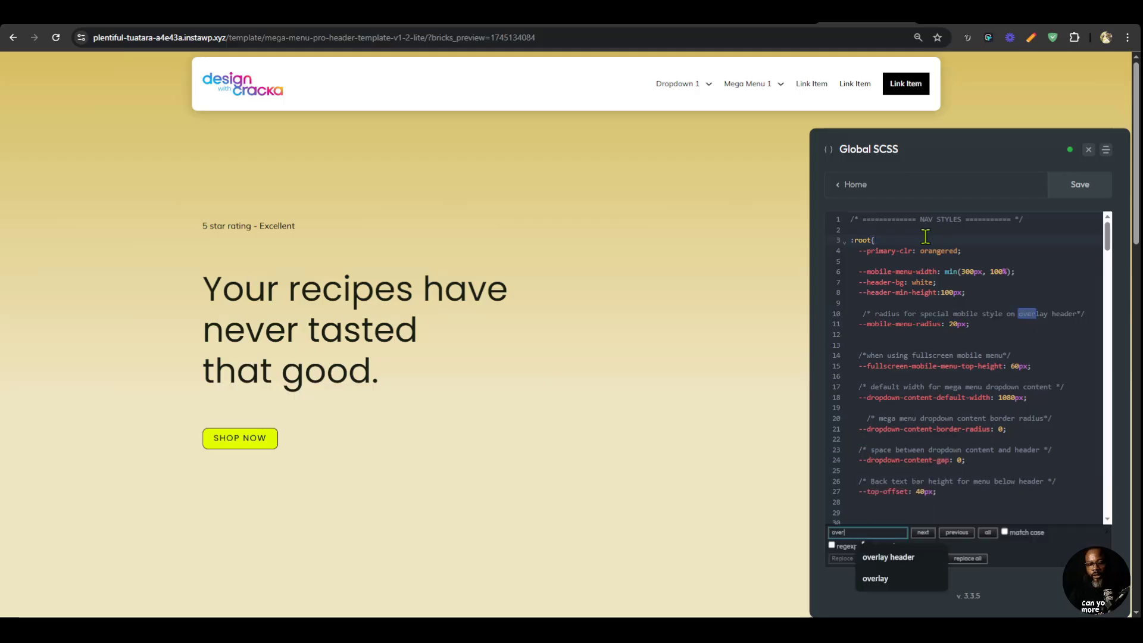
text(lay header)
key(Return)
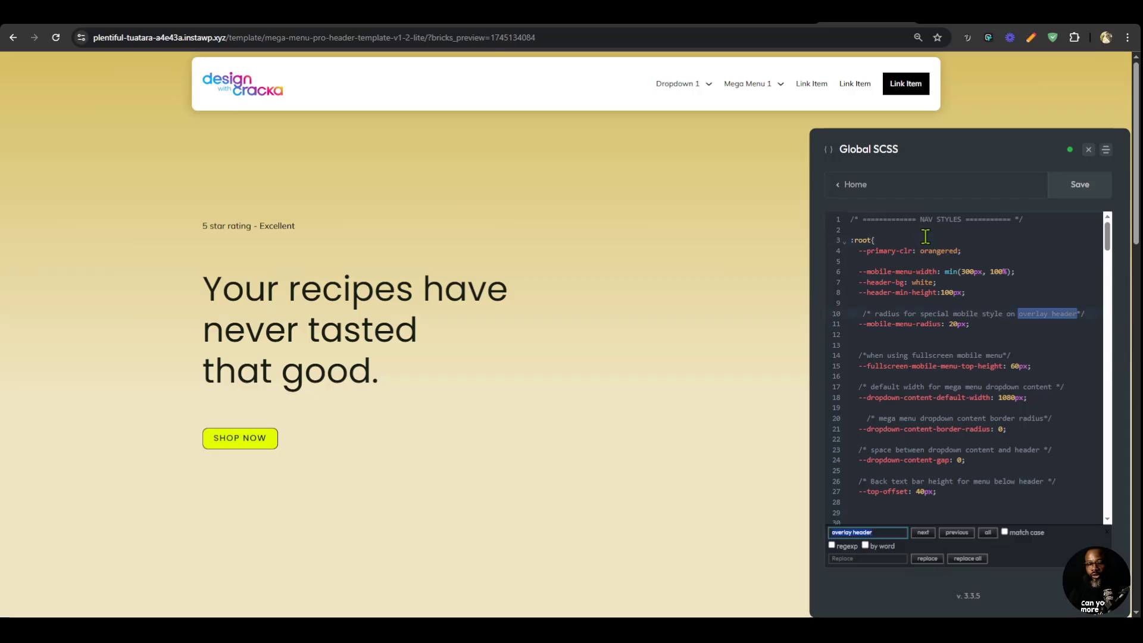
key(Return)
key(Return)
key(Return)
key(Return)
key(Return)
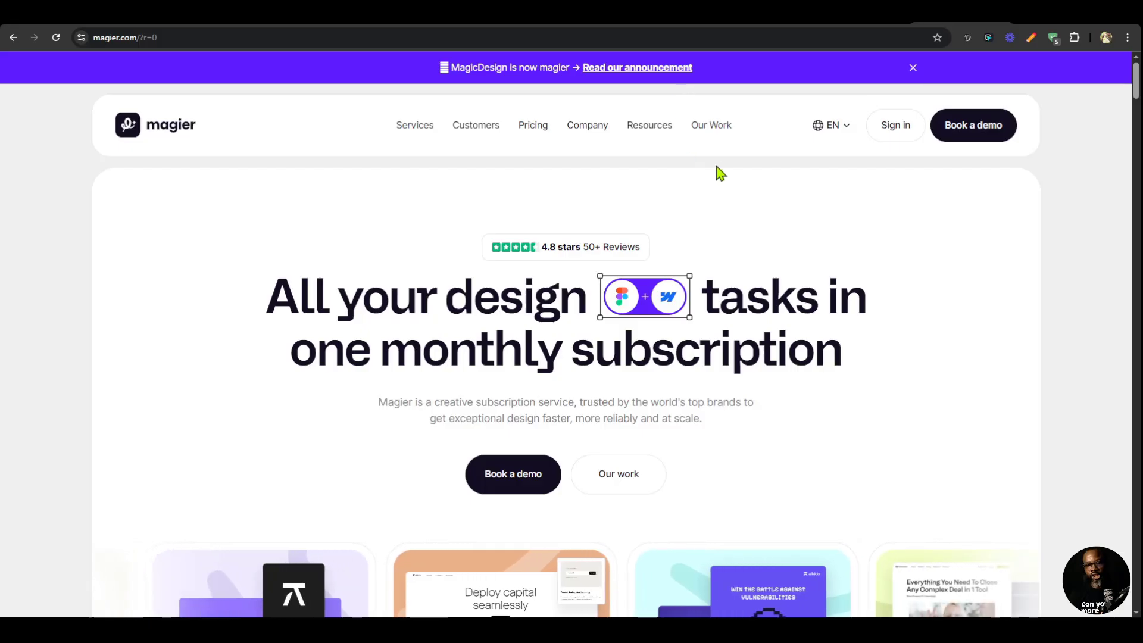
Dismiss magier.com's announcement bar for comparison, and save the Global SCSS with --overlay-header-inset at 1.8rem and --overlay-header-radius at 2.5rem.
click(913, 68)
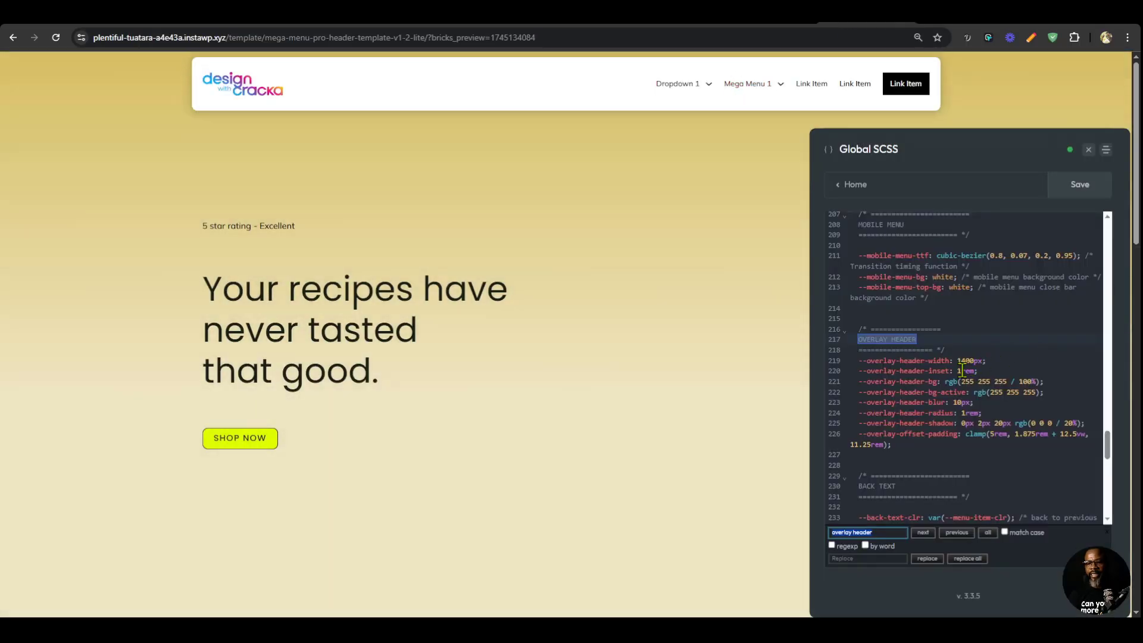
click(962, 371)
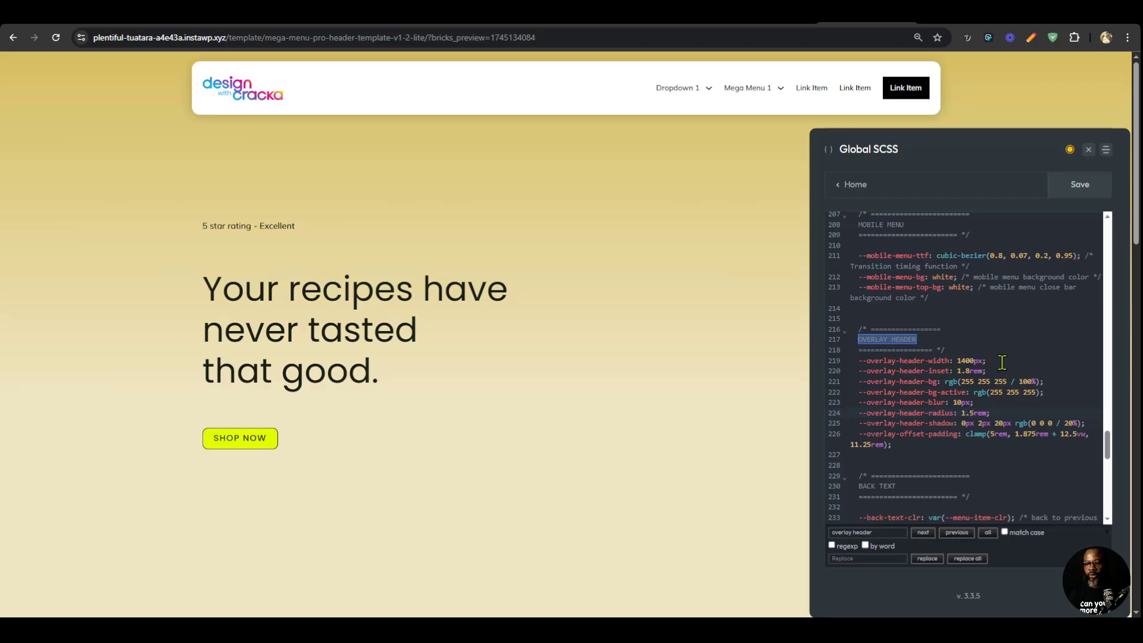
key(BackSpace)
text(2)
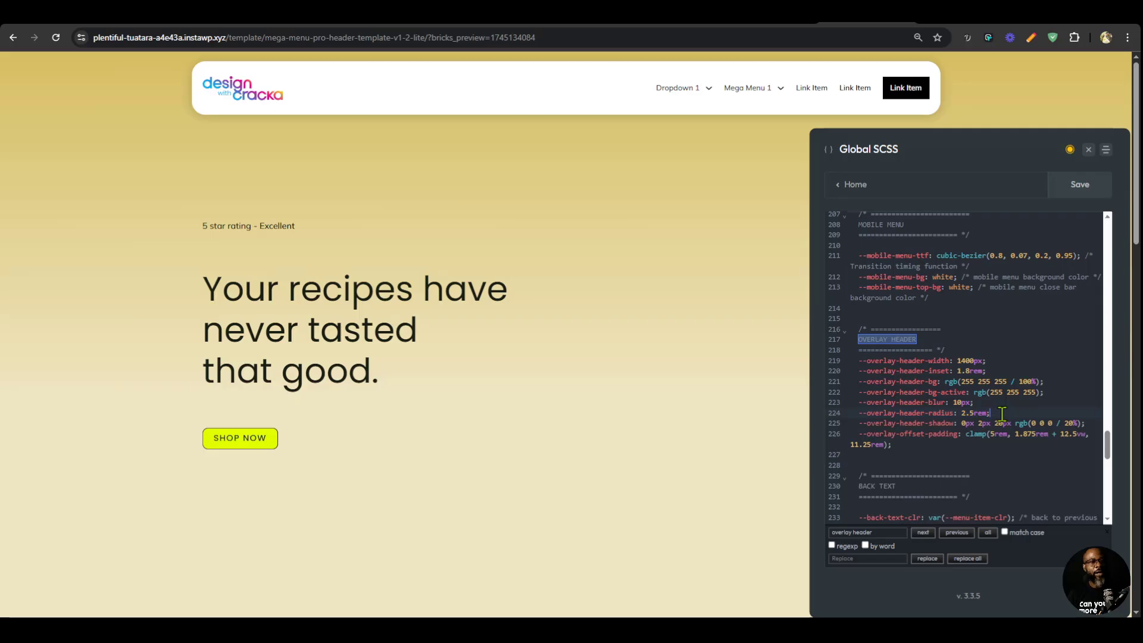
click(1079, 186)
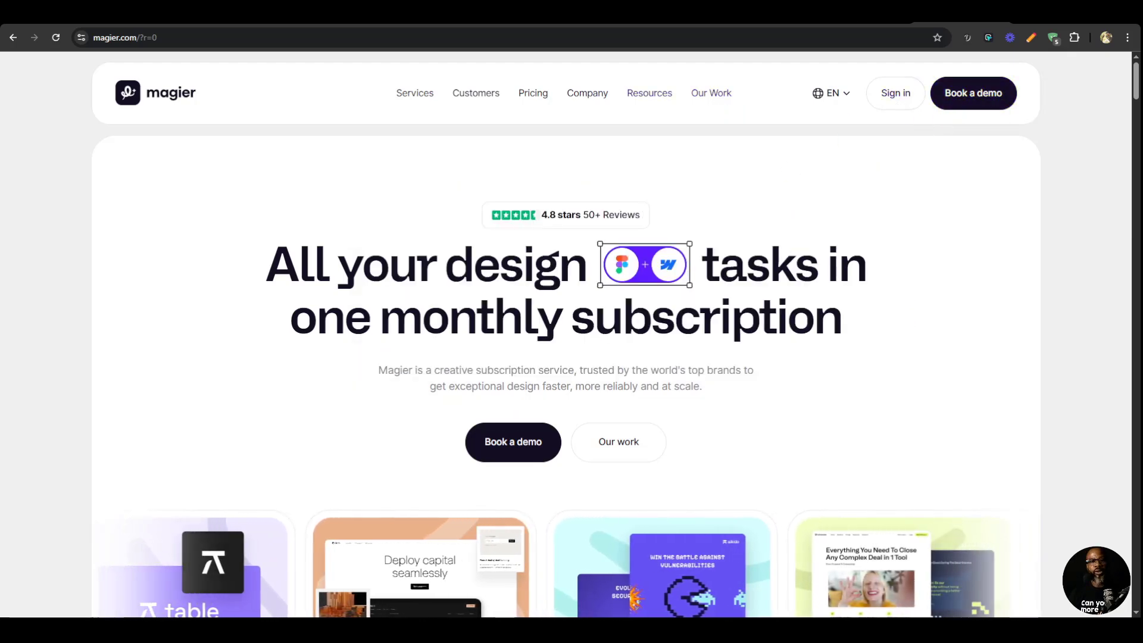
Check the dropdown menus in magier.com's navigation, and delete the Dropdown 1 element from the header's Nav items in the builder.
mouse_move(411, 100)
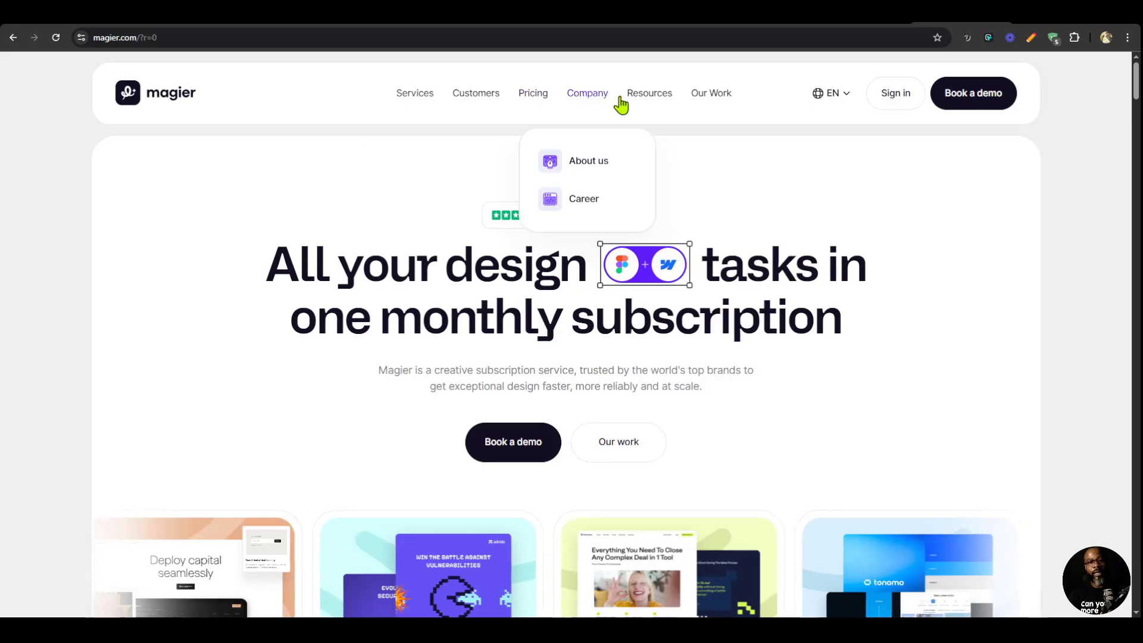
mouse_move(649, 102)
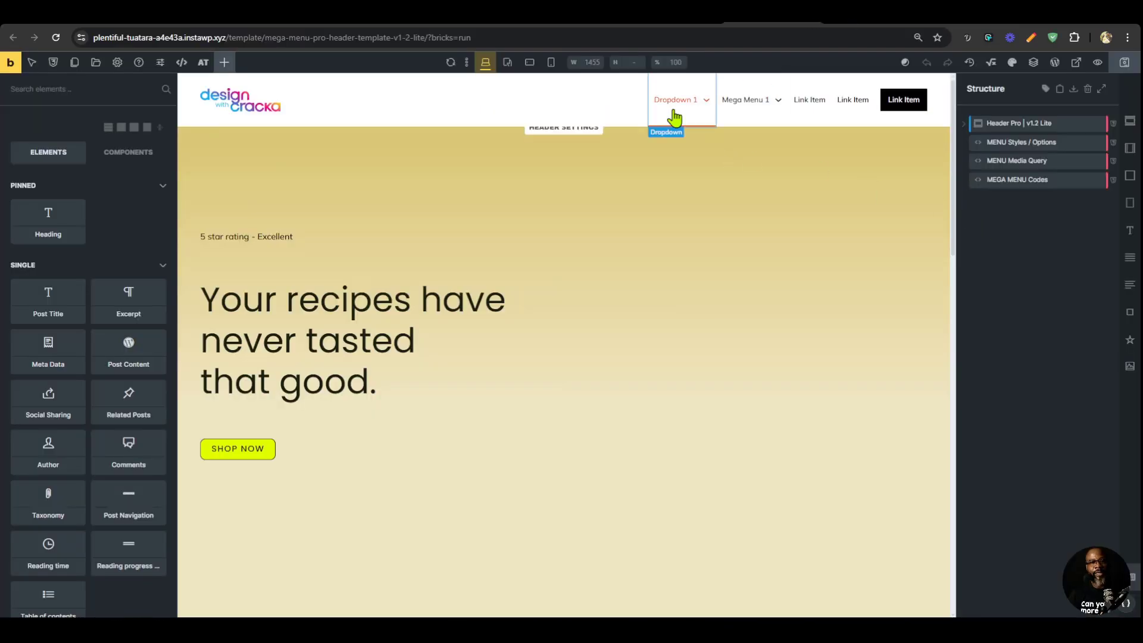
click(675, 106)
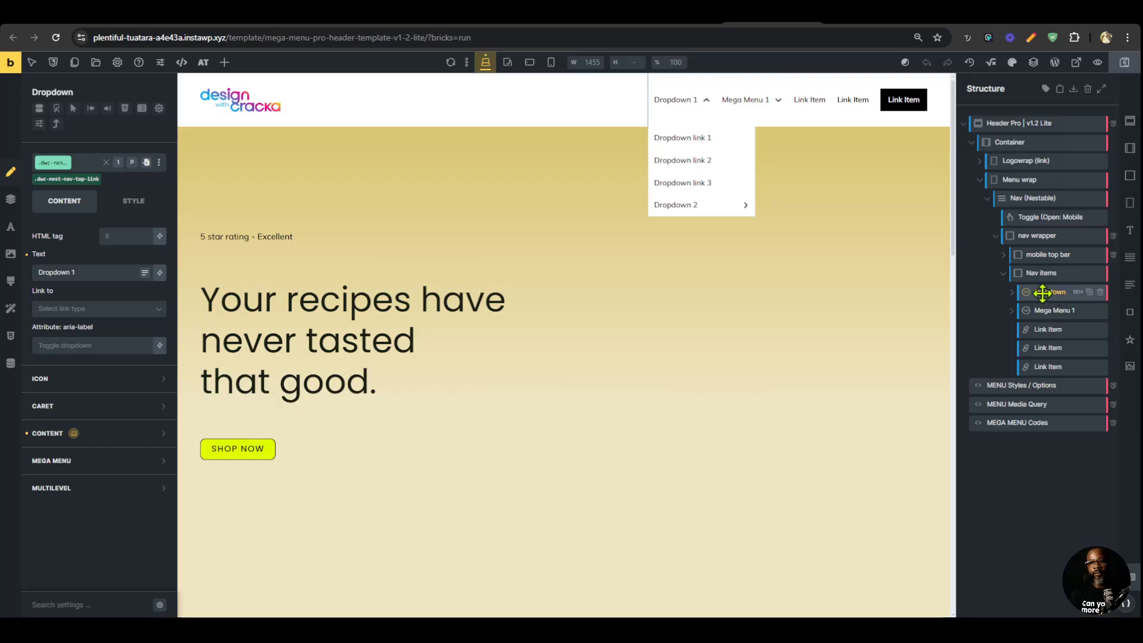
click(1100, 292)
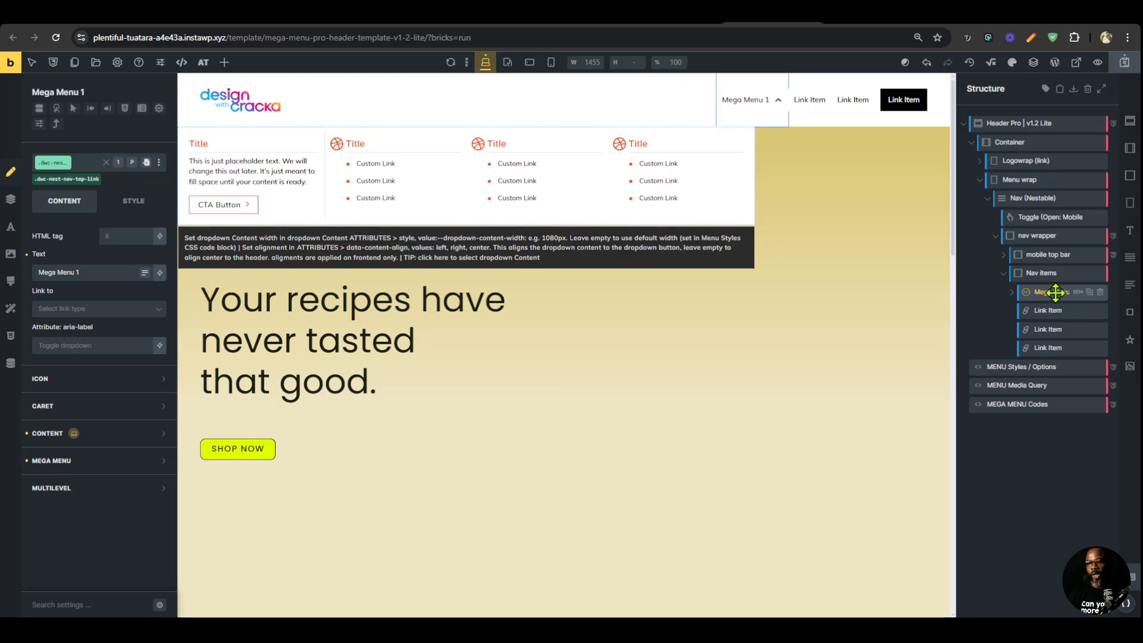
Duplicate Mega Menu 1 to get four mega menus in Nav items, and move the first Link Item between the second and third.
click(1090, 292)
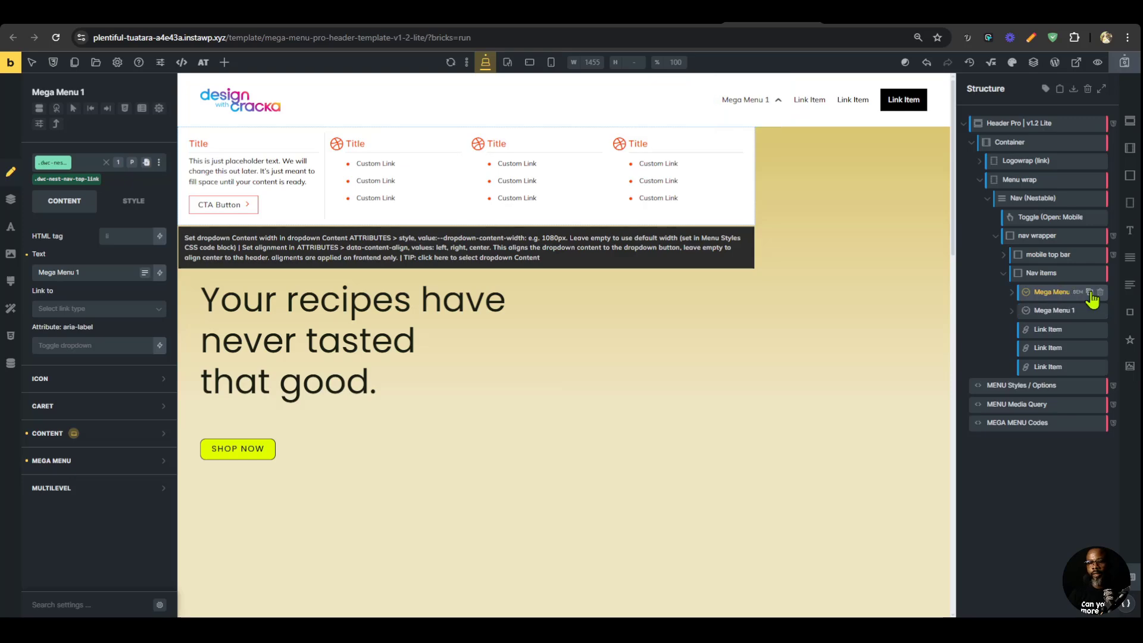
click(1090, 293)
click(1090, 293)
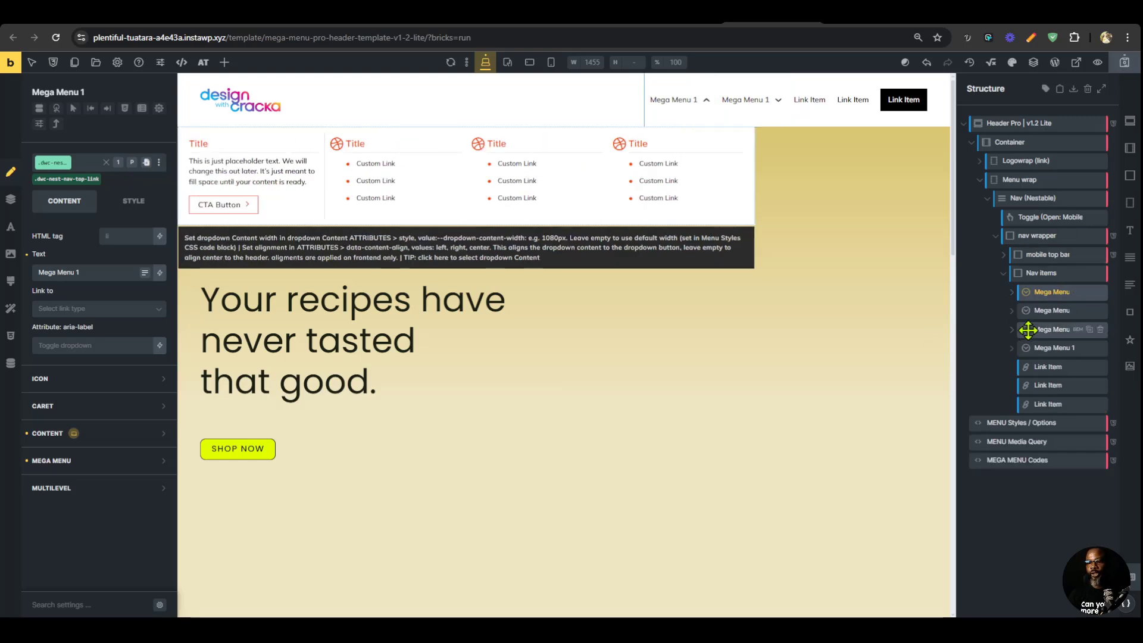
drag(1033, 367, 1058, 322)
click(1056, 386)
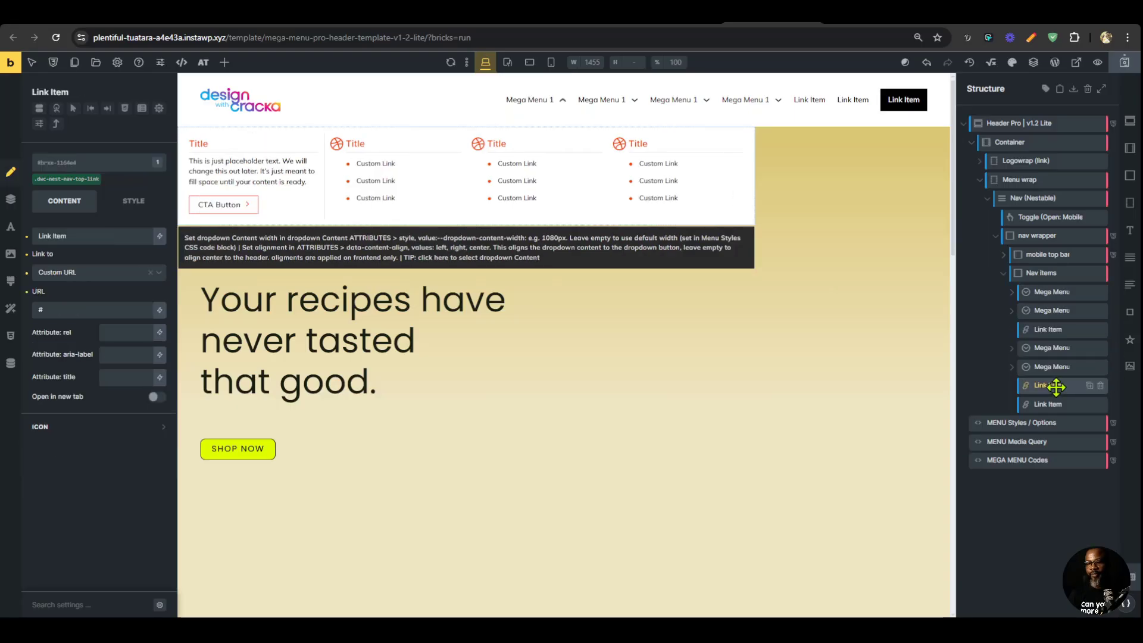
Duplicate the last Link Item in Nav items and rename the final two elements "sign in" and "book a demo".
click(1051, 403)
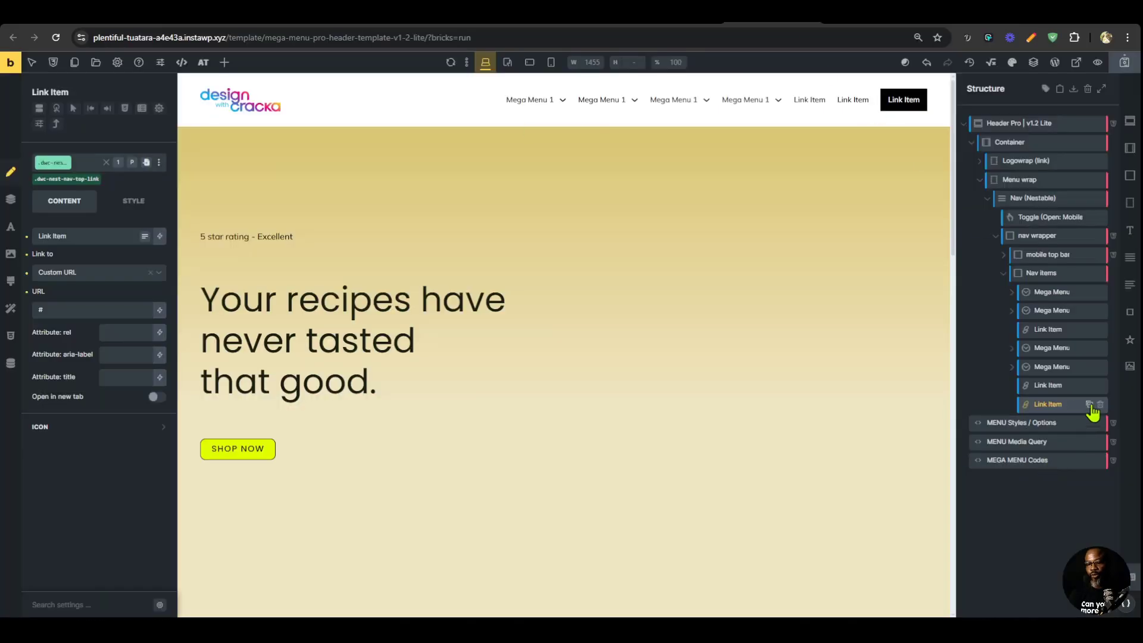
click(1090, 405)
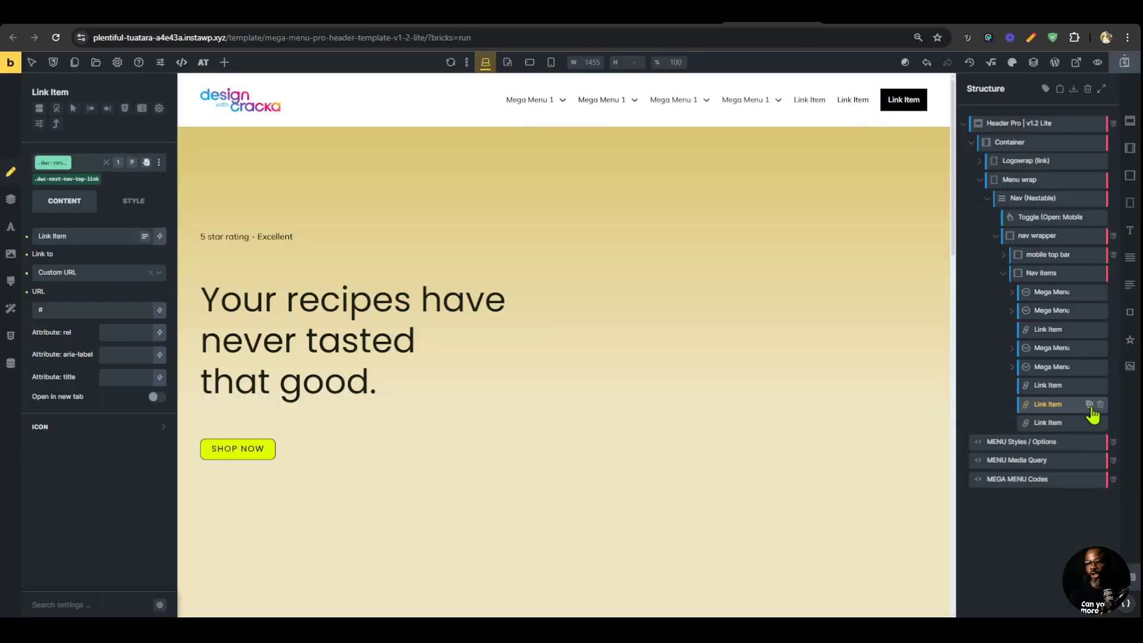
double_click(1046, 403)
text(s)
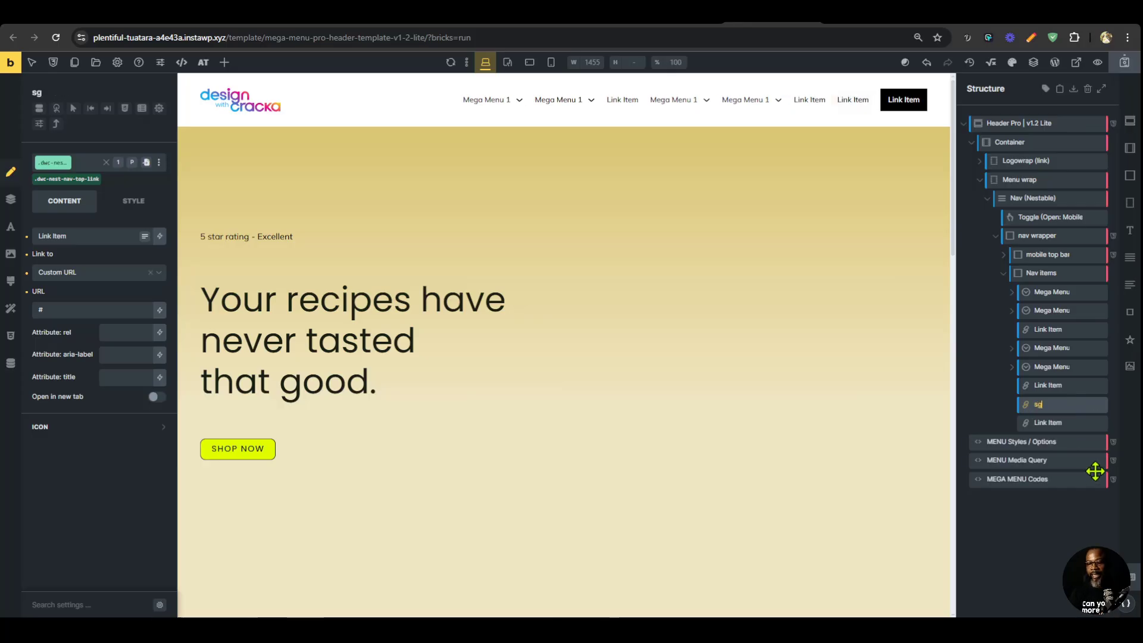
text(ign in)
double_click(1048, 422)
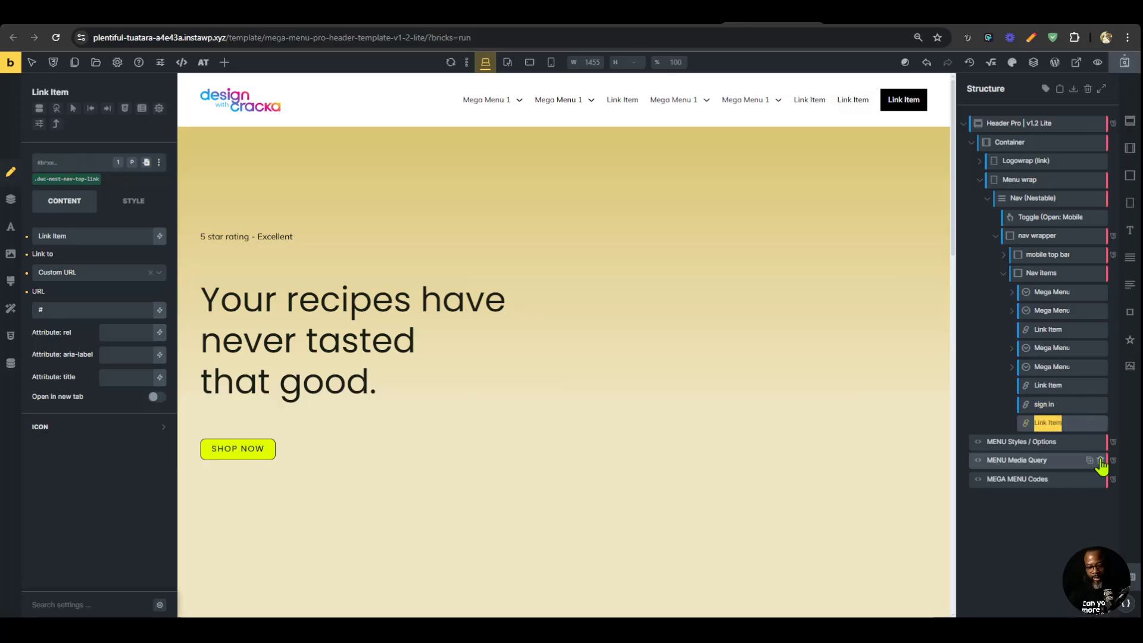
text(book a demo)
key(Return)
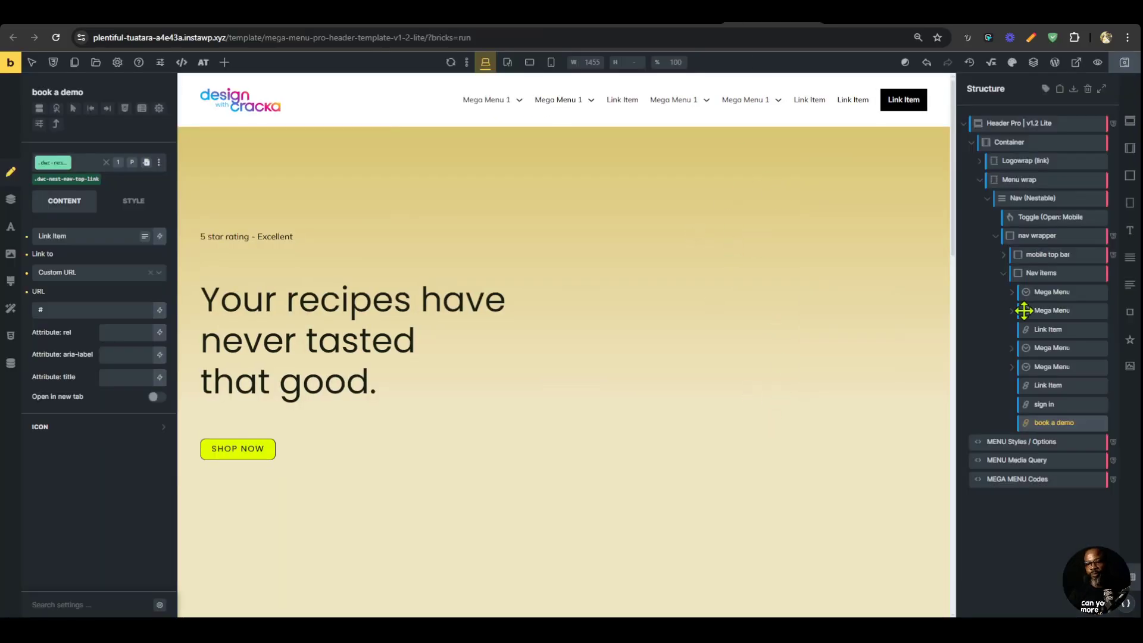
Label the nav items Services, Customers, Pricing, Compnay, Resources, Our Work, Sign in and Book a demo.
click(1052, 292)
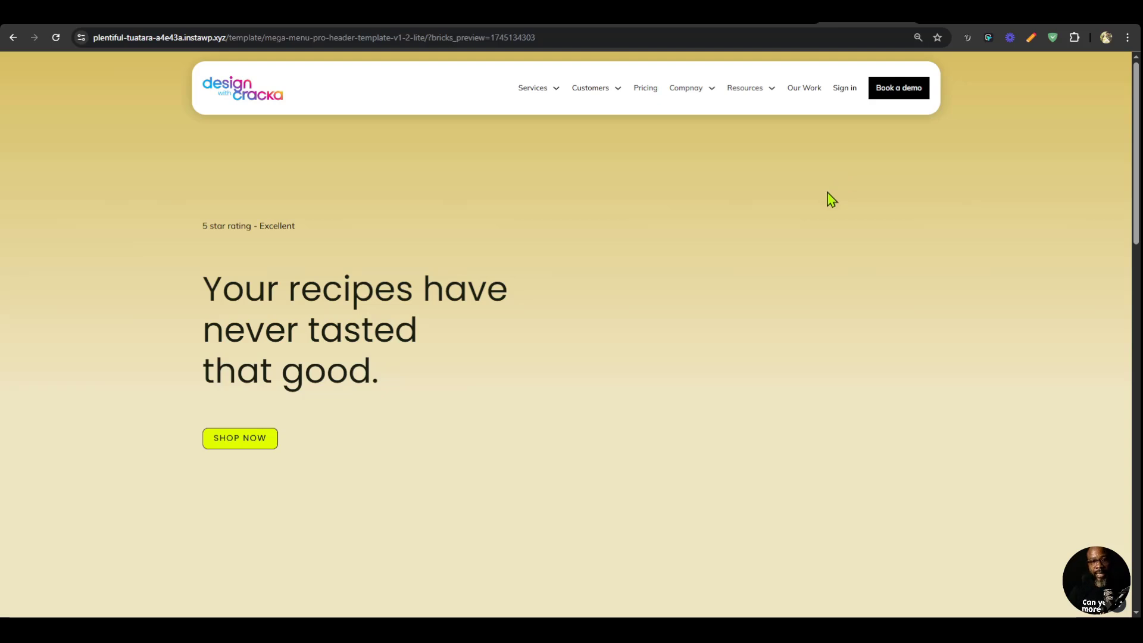
click(773, 15)
Set the data-last-item-is-button attribute of Nav (Nestable) to true-2, save the template and check the preview.
click(1036, 205)
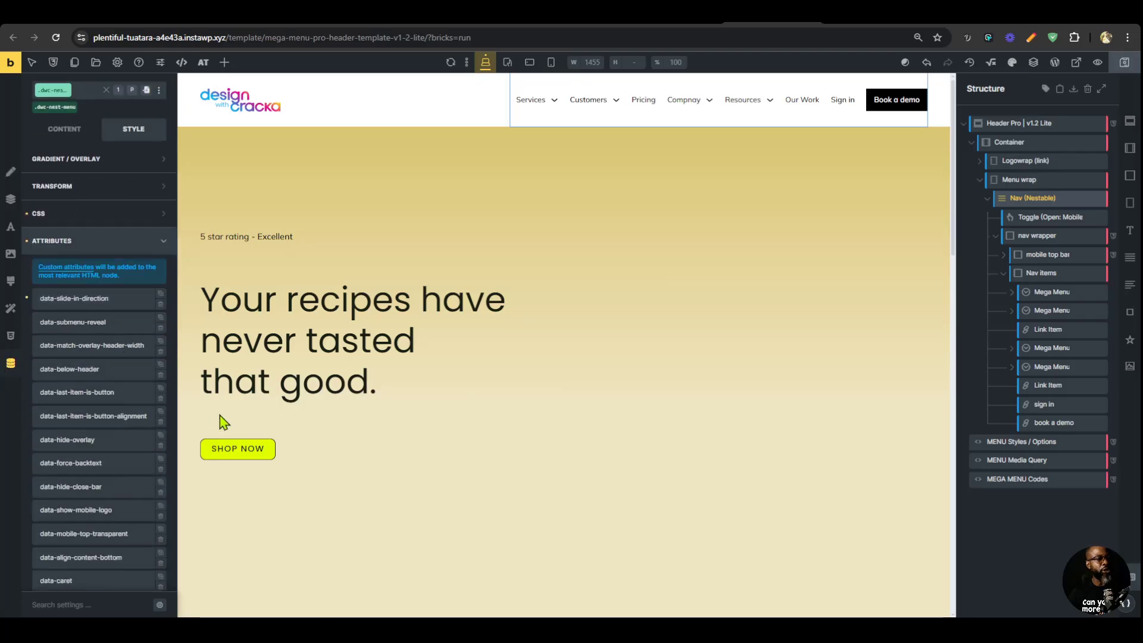
click(99, 393)
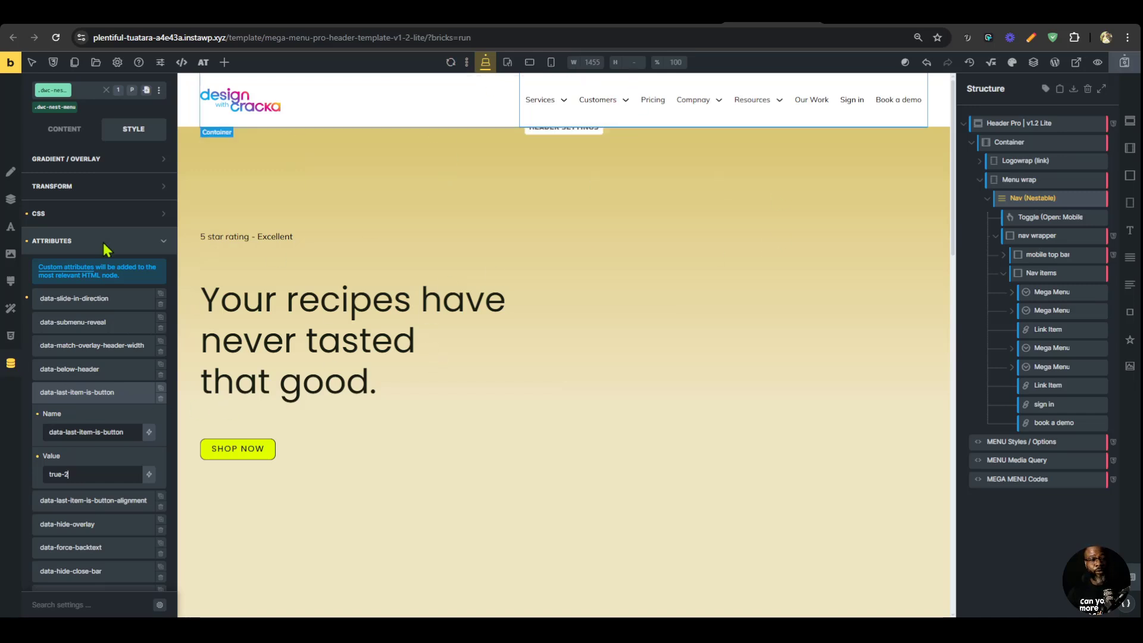
click(1123, 63)
click(863, 18)
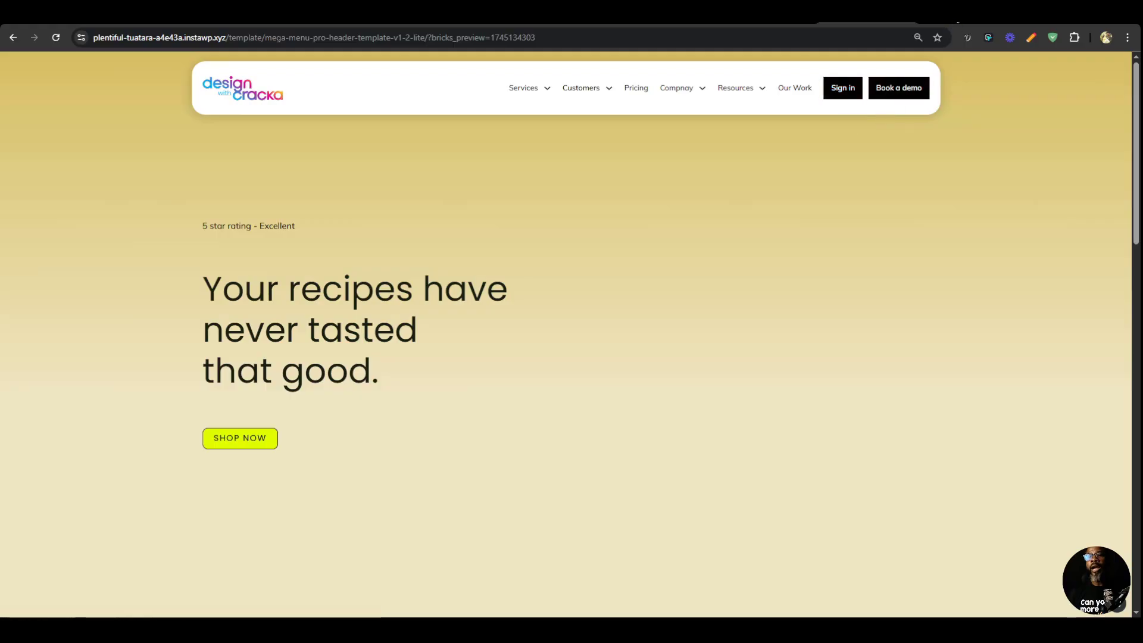
Compare with magier.com's header, set data-last-item-is-button-alignment to center, and save and reload the preview.
click(957, 17)
mouse_move(401, 89)
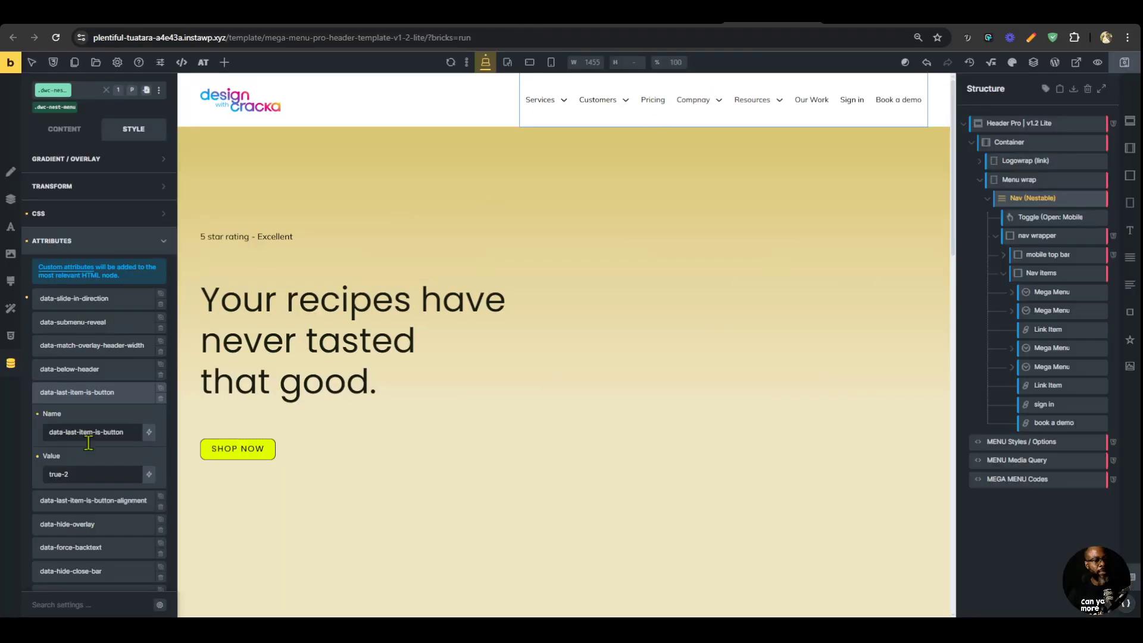
scroll(98, 477, down, 3)
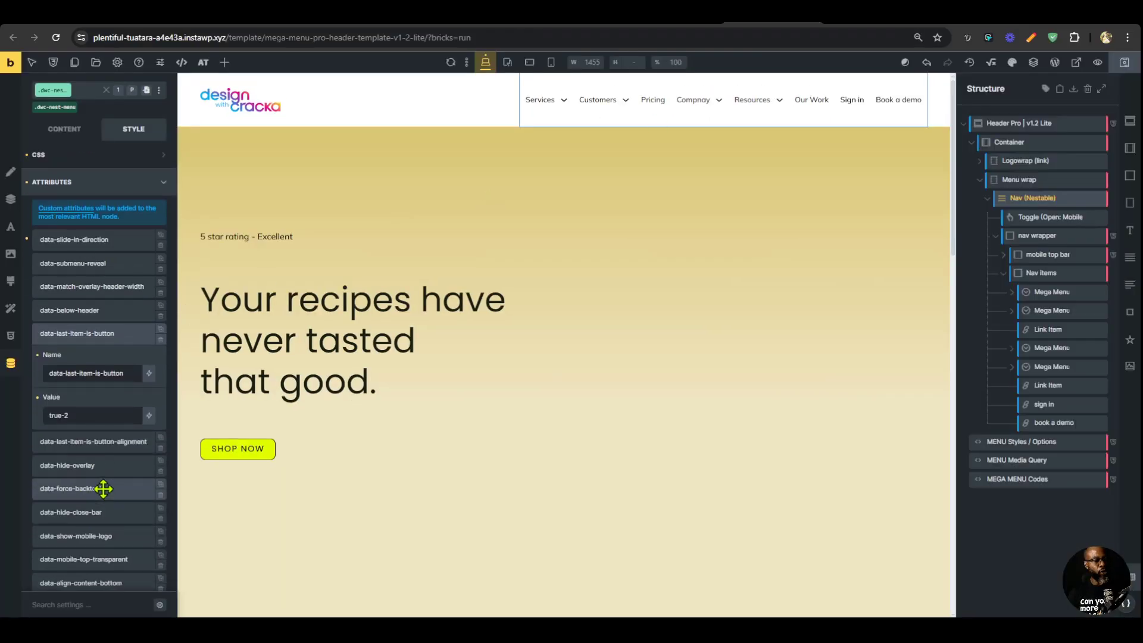
click(98, 366)
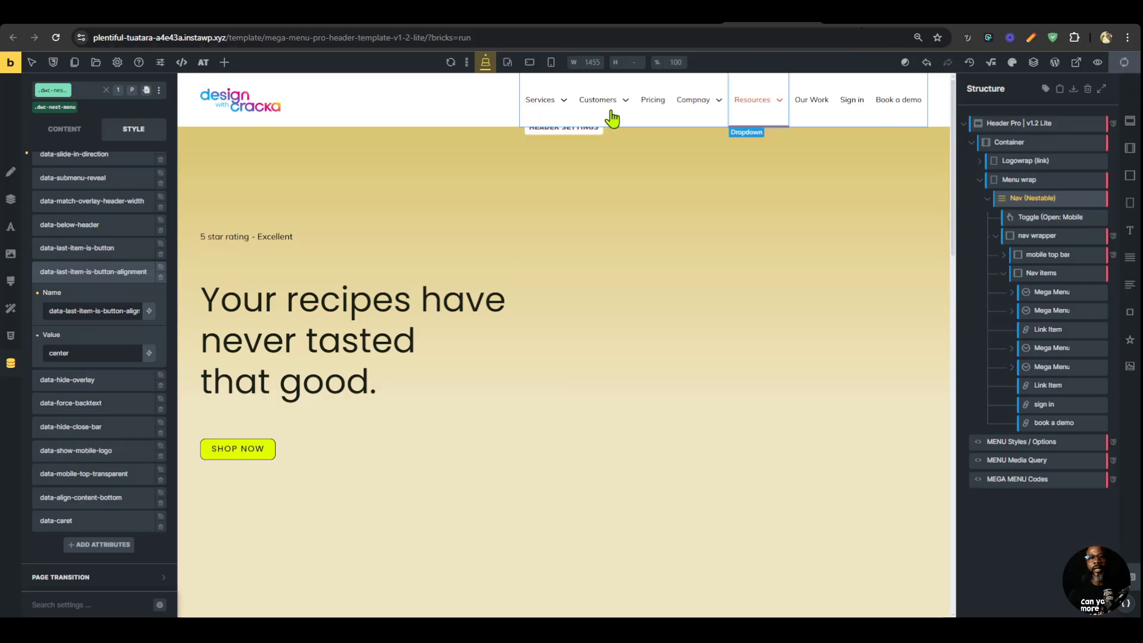
key(ctrl+s)
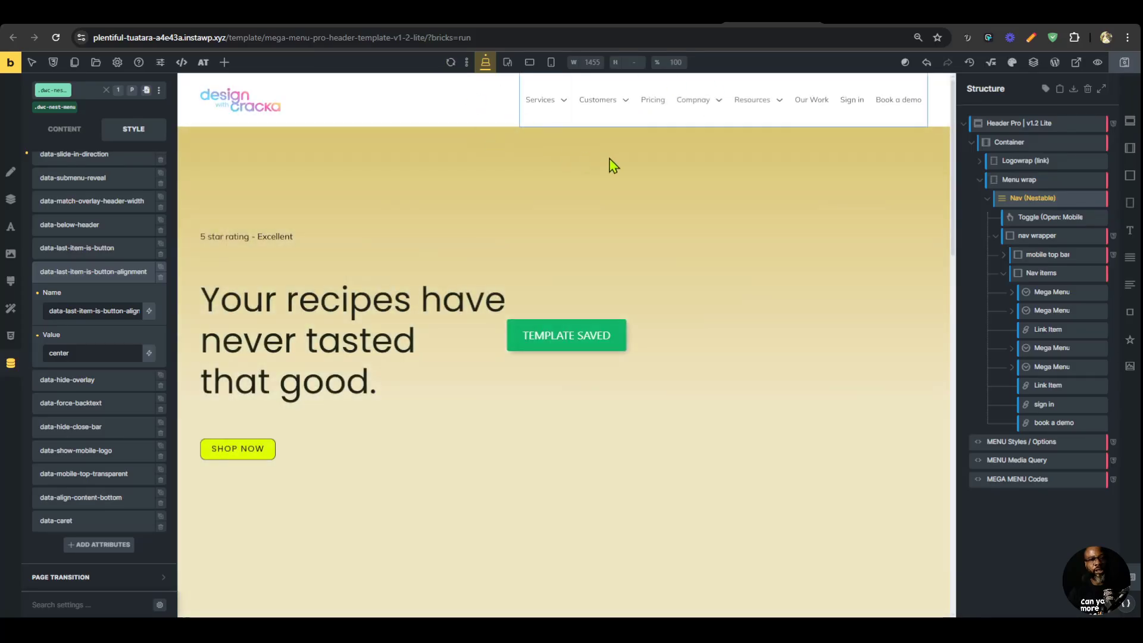
click(851, 16)
key(ctrl+r)
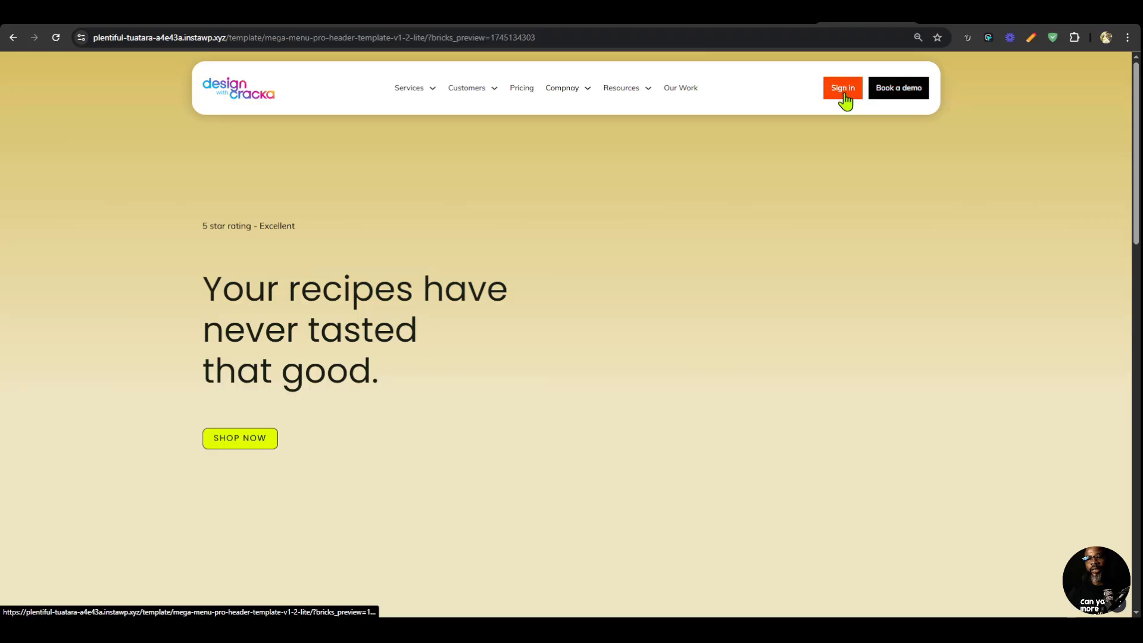
click(774, 13)
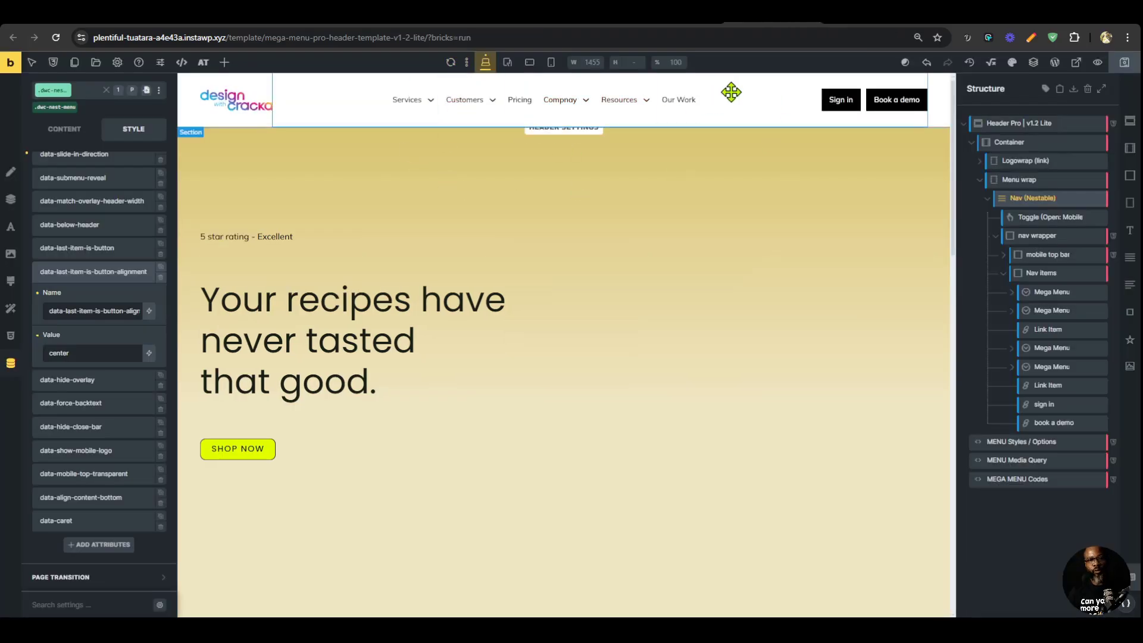
Open the Automatic.css Global SCSS on the preview page and search it for "cta".
click(857, 13)
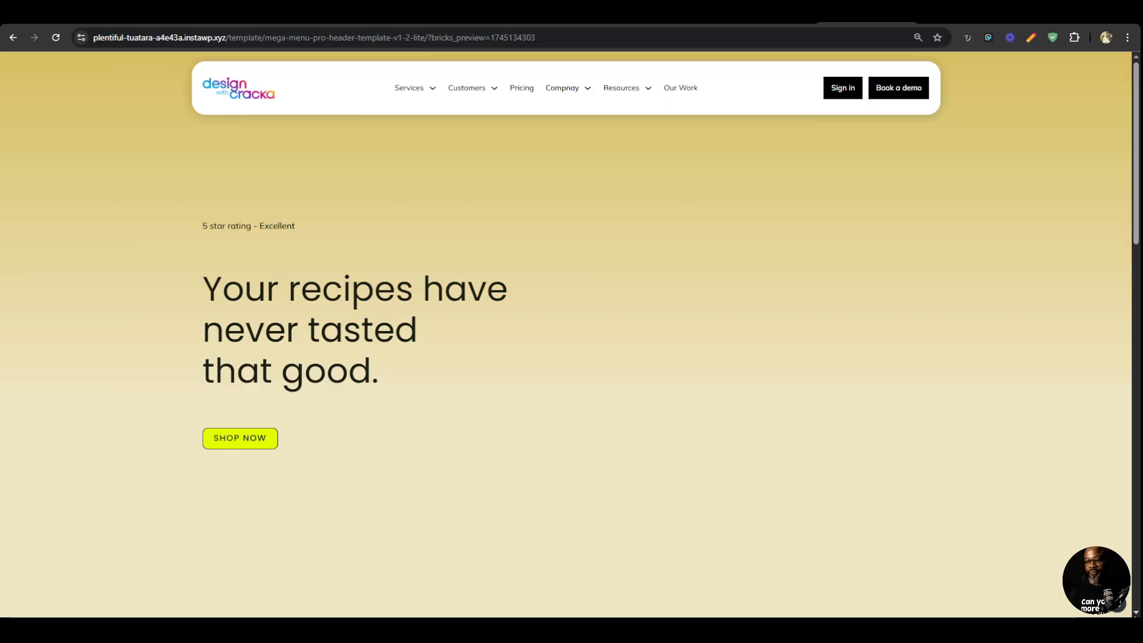
click(1117, 609)
drag(89, 186, 1001, 131)
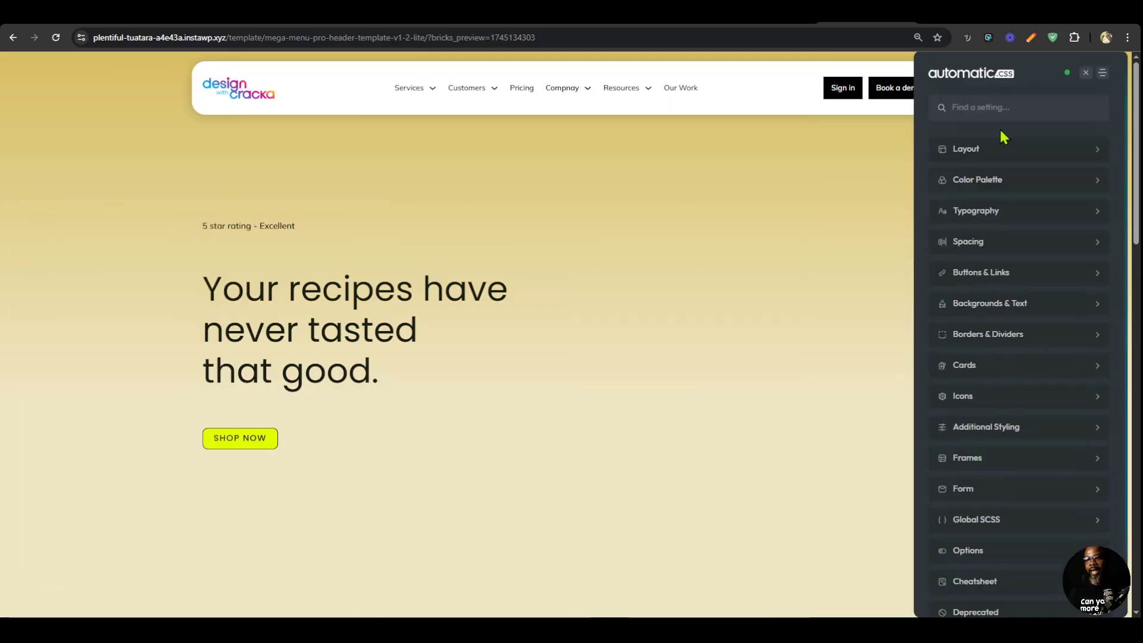
click(1027, 519)
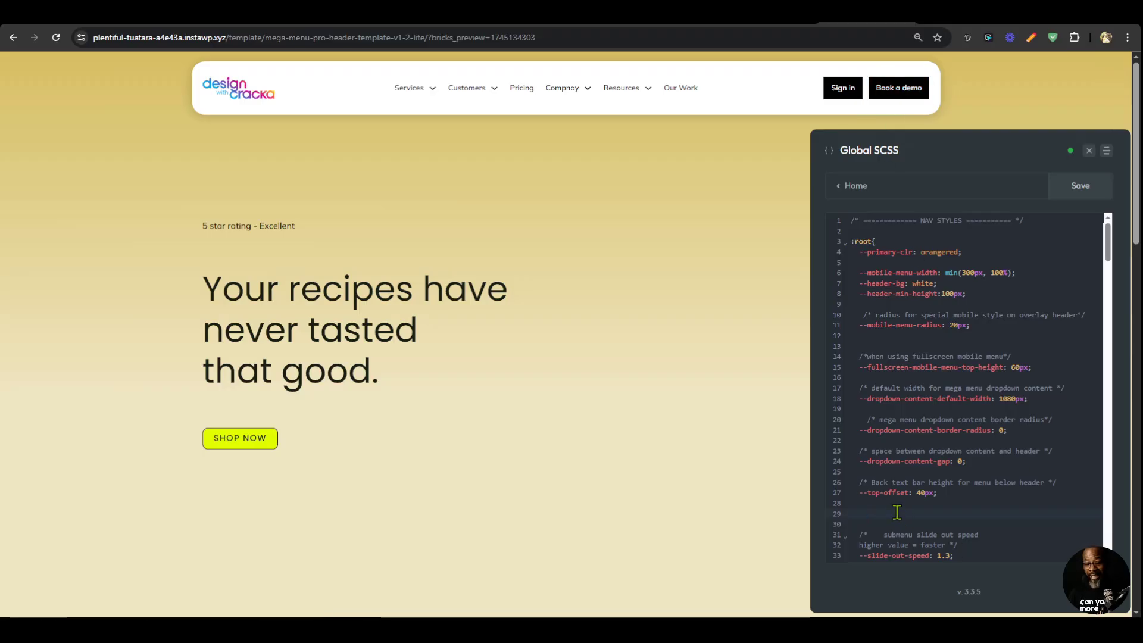
key(ctrl+f)
text(cta)
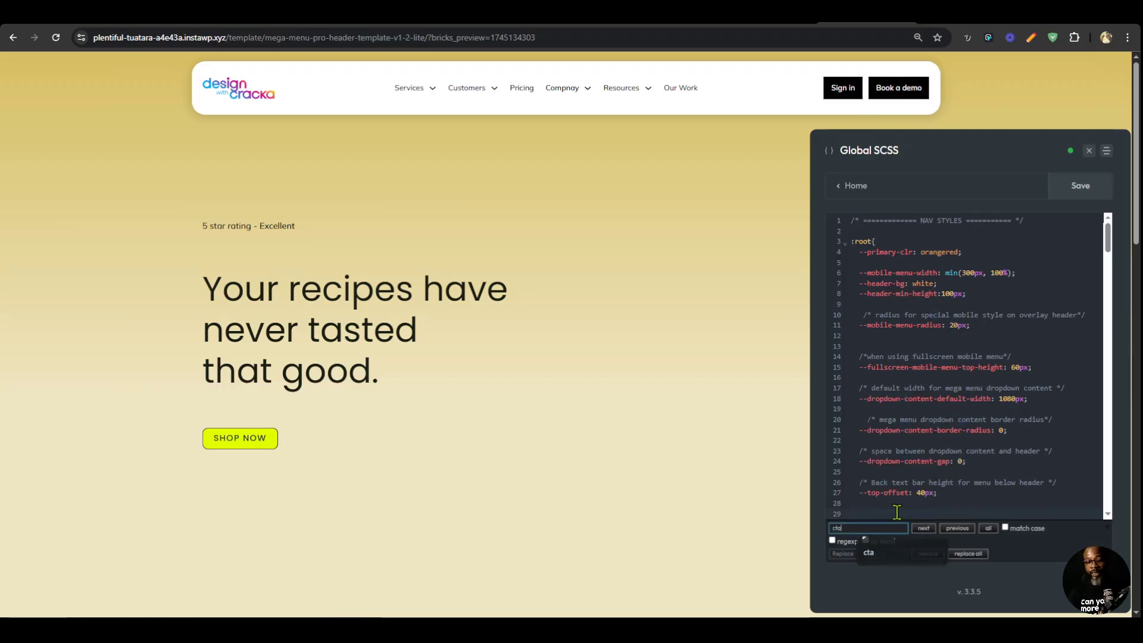
Examine the MENU CTA BUTTON variables in the Global SCSS for all buttons and the last, second and third buttons.
scroll(974, 364, down, 2)
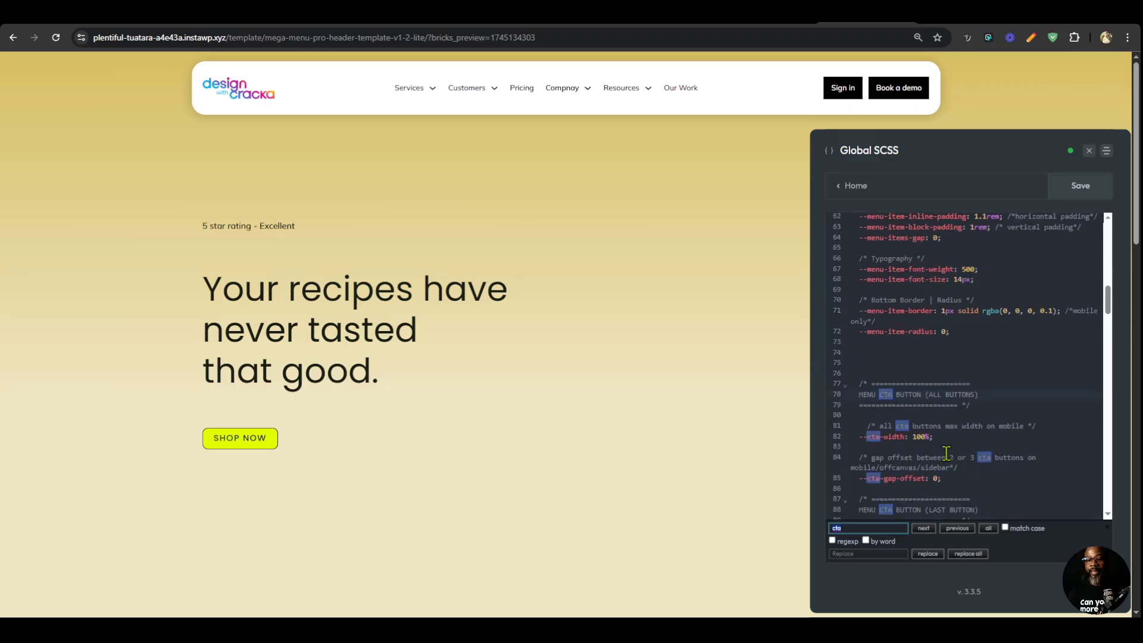
scroll(946, 429, down, 1)
scroll(902, 346, down, 3)
scroll(937, 390, up, 3)
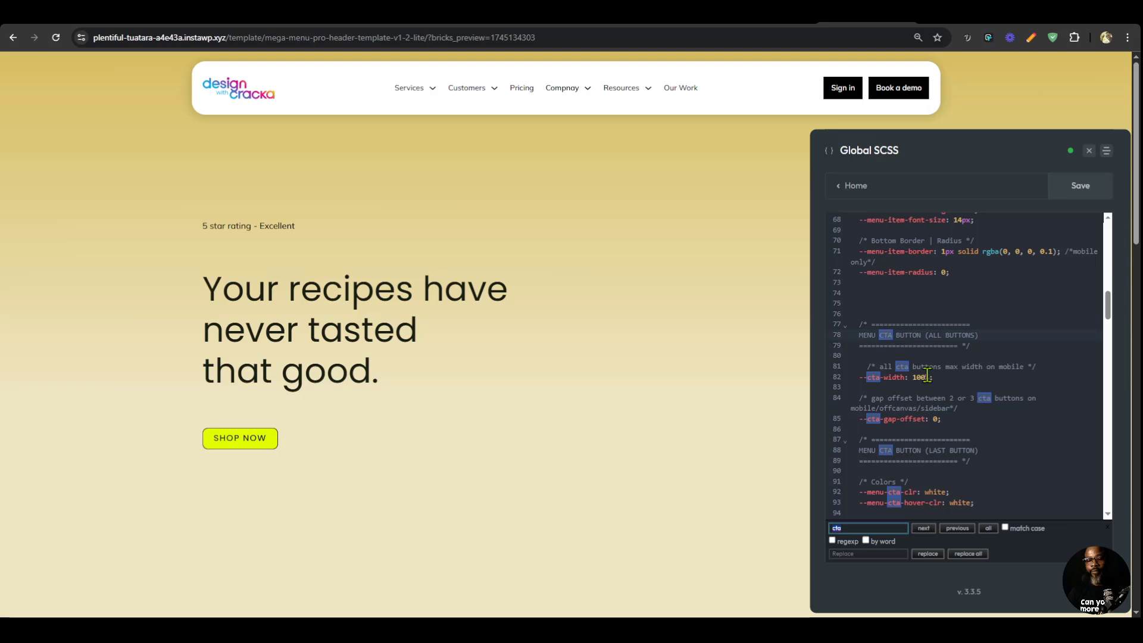
scroll(905, 339, down, 2)
scroll(873, 296, up, 1)
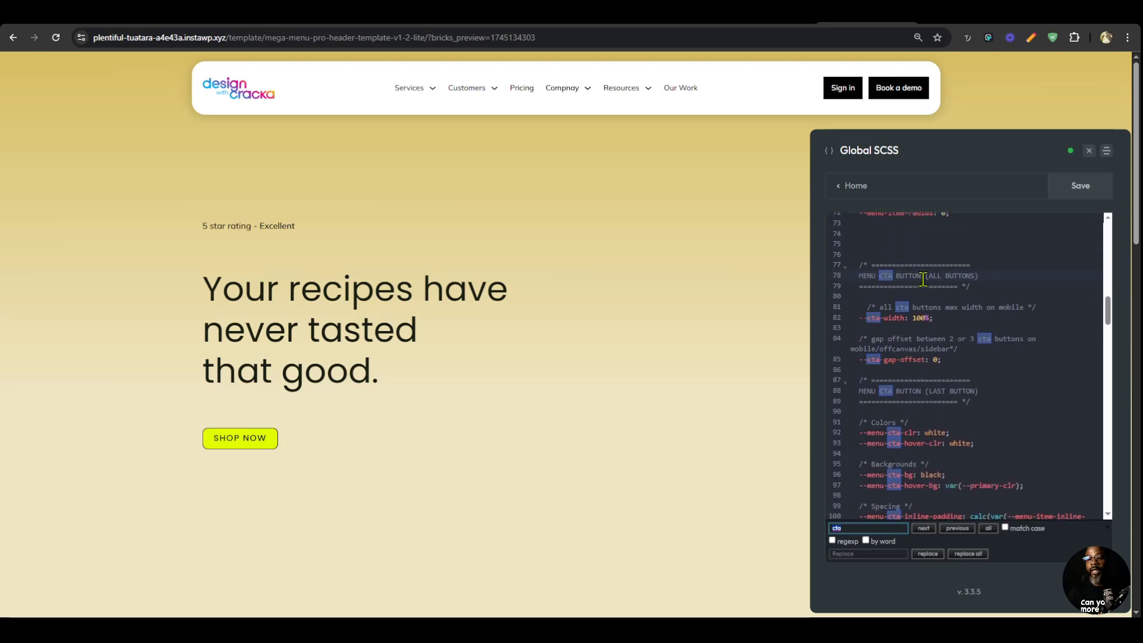
drag(922, 276, 987, 273)
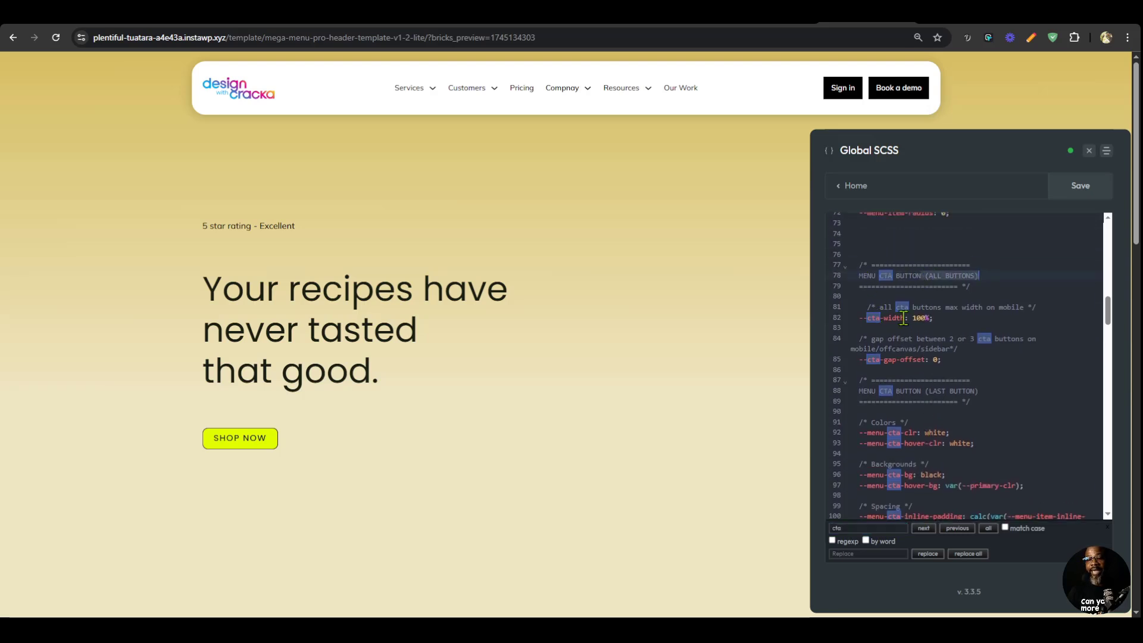
click(948, 319)
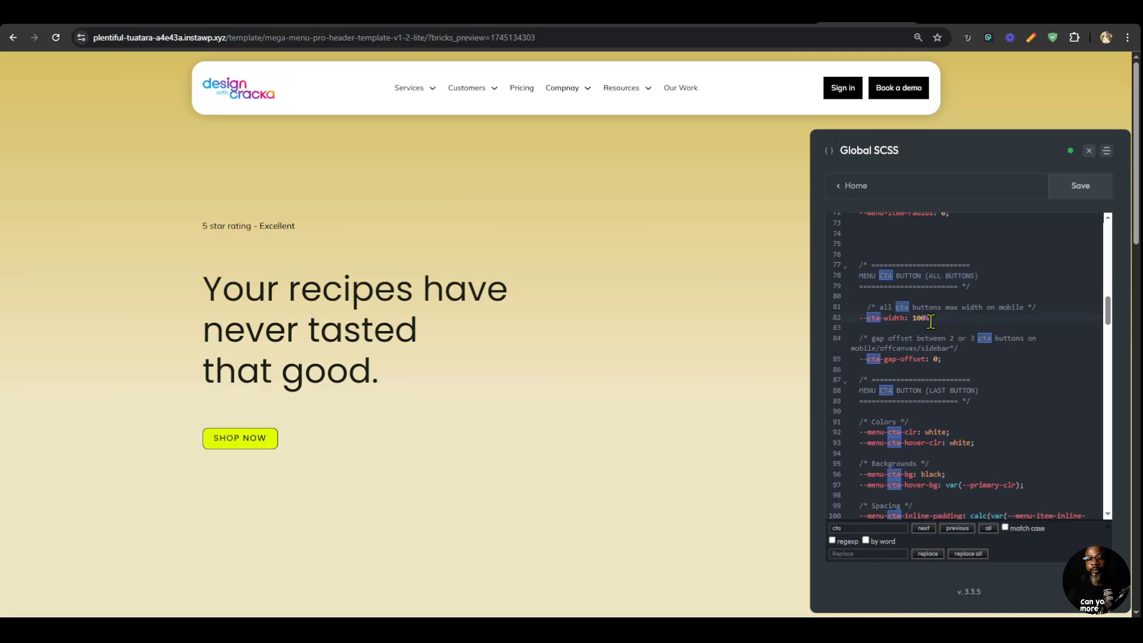
scroll(931, 322, down, 2)
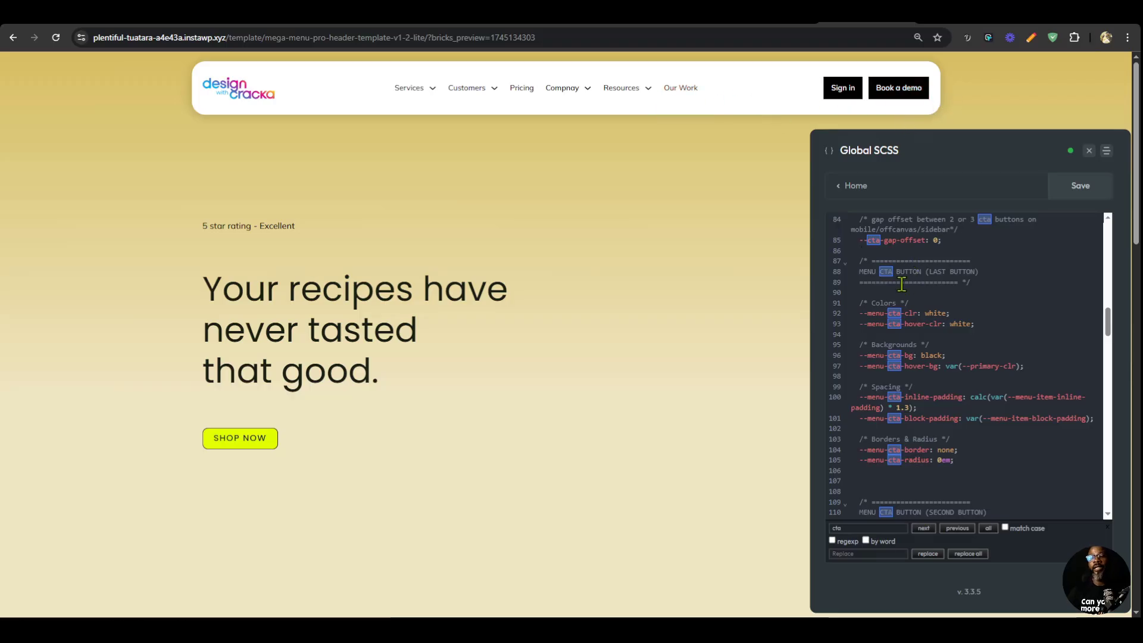
scroll(944, 396, down, 3)
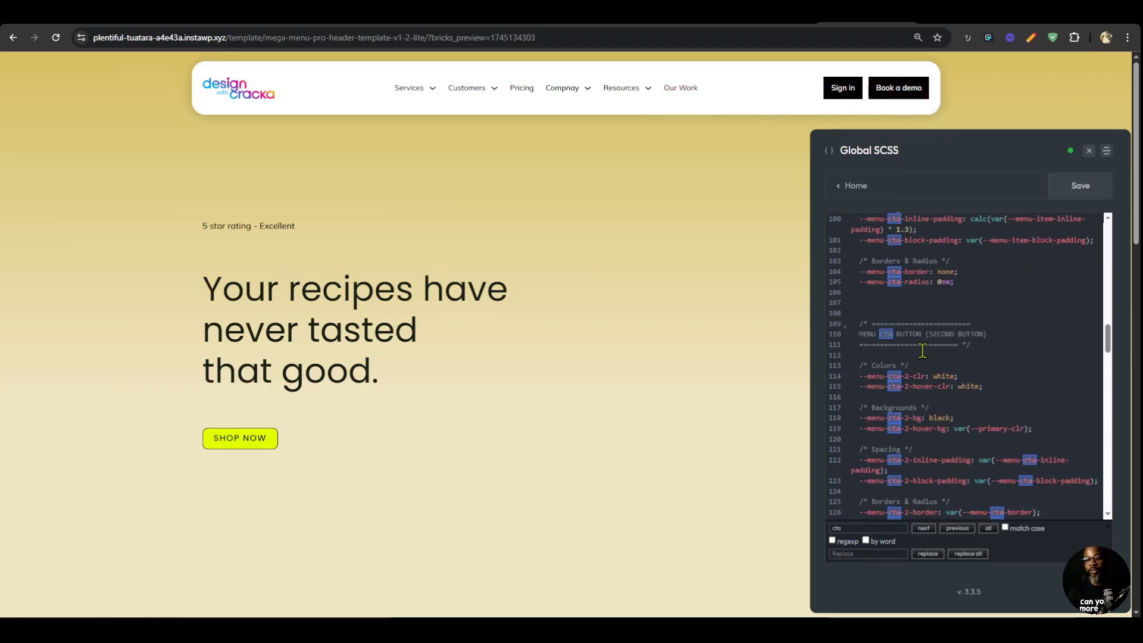
scroll(971, 414, down, 3)
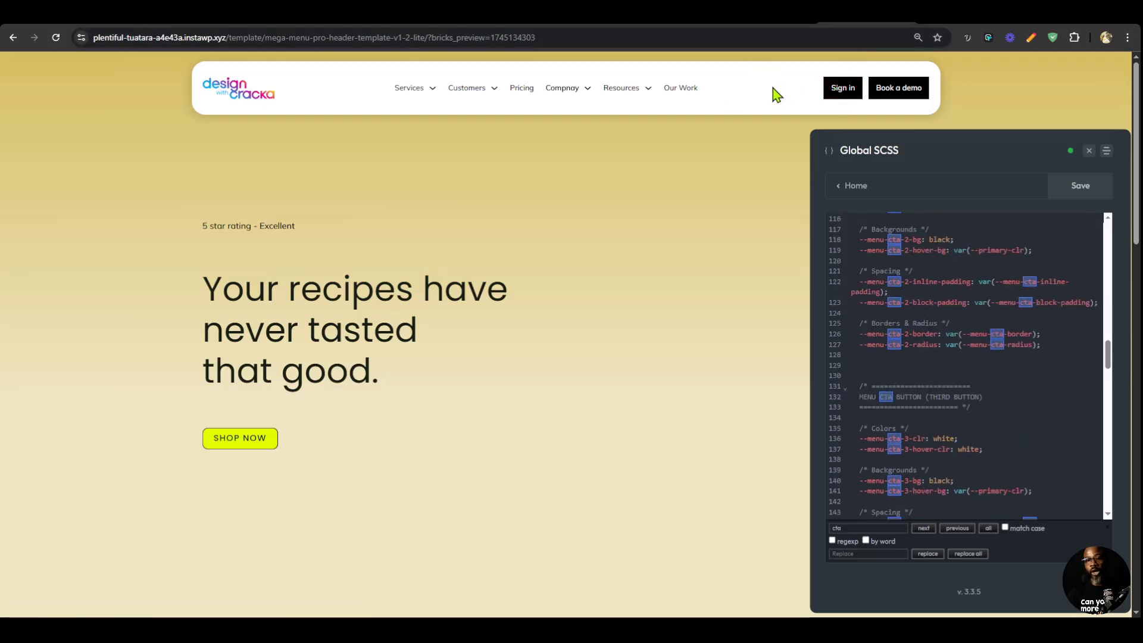
scroll(1023, 401, up, 5)
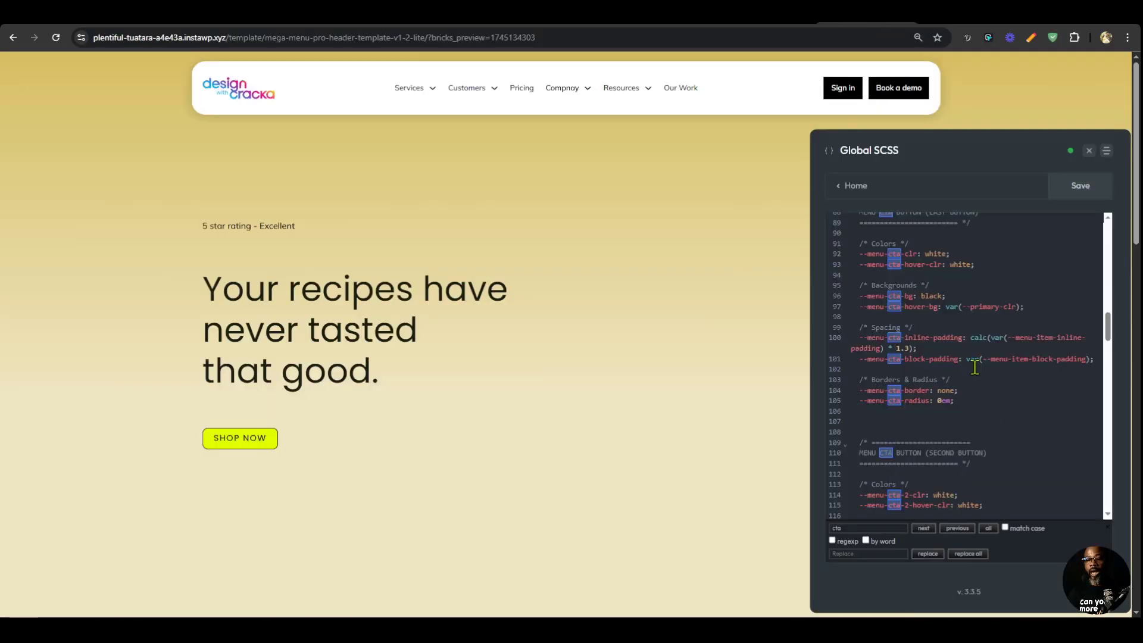
scroll(948, 304, up, 2)
scroll(931, 340, down, 2)
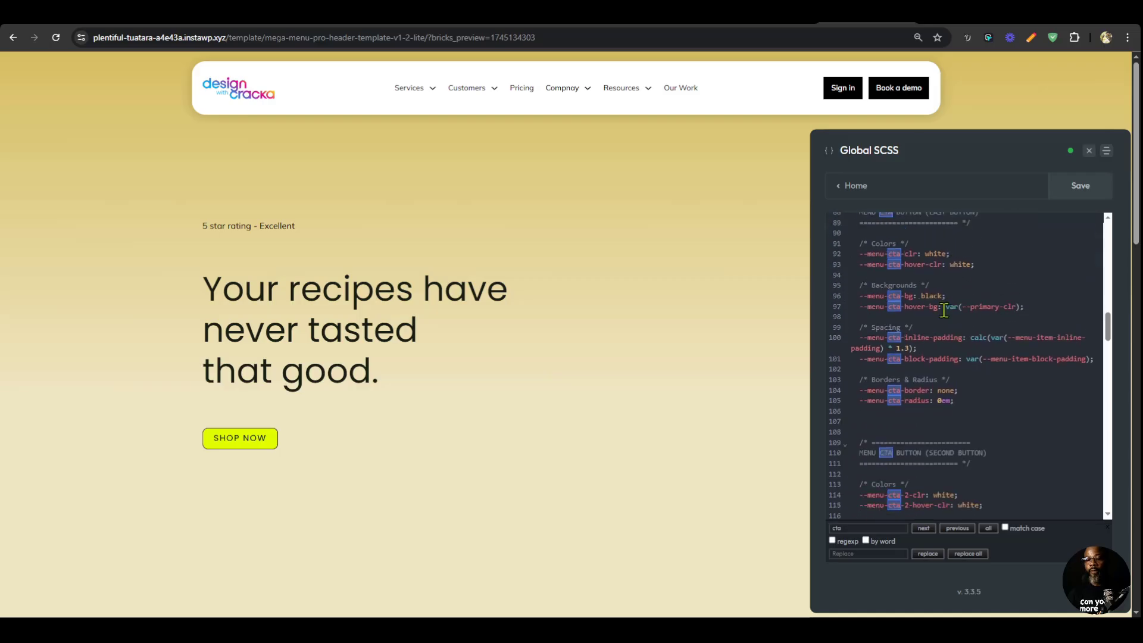
scroll(935, 410, down, 2)
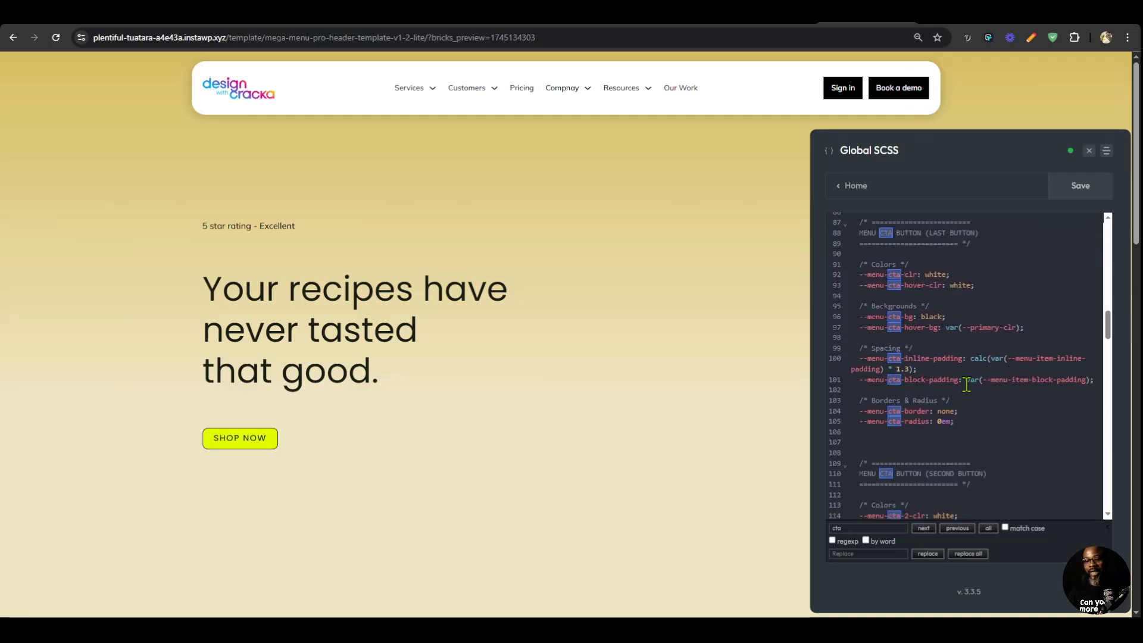
Set --menu-cta-radius to 50vw for the last CTA button and review the second button's variables.
click(939, 402)
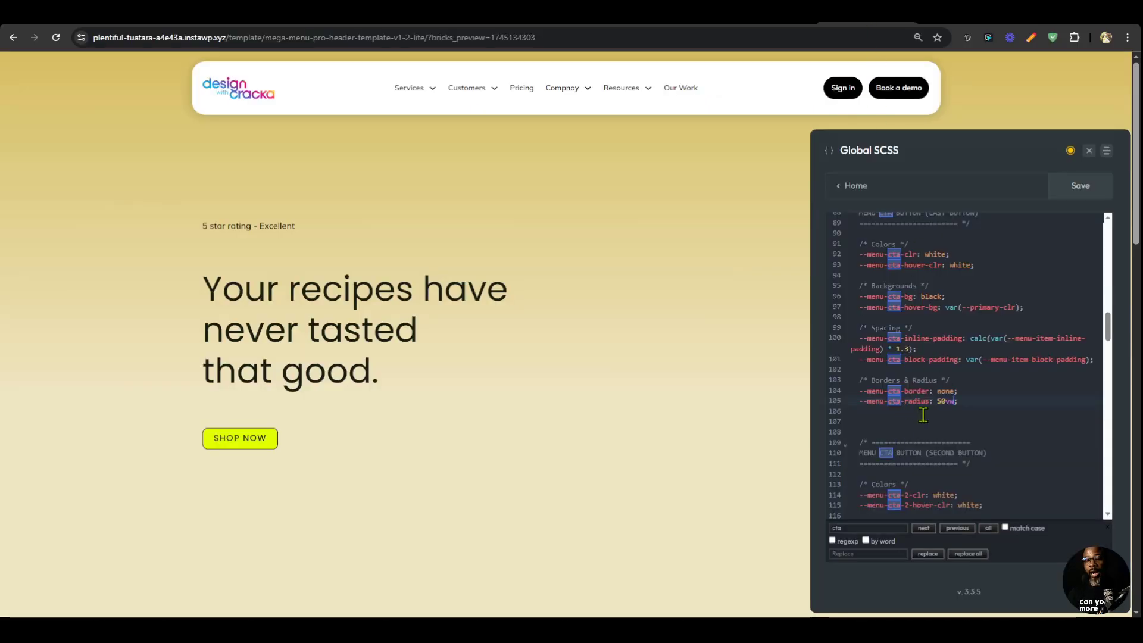
scroll(930, 476, down, 3)
scroll(930, 316, down, 2)
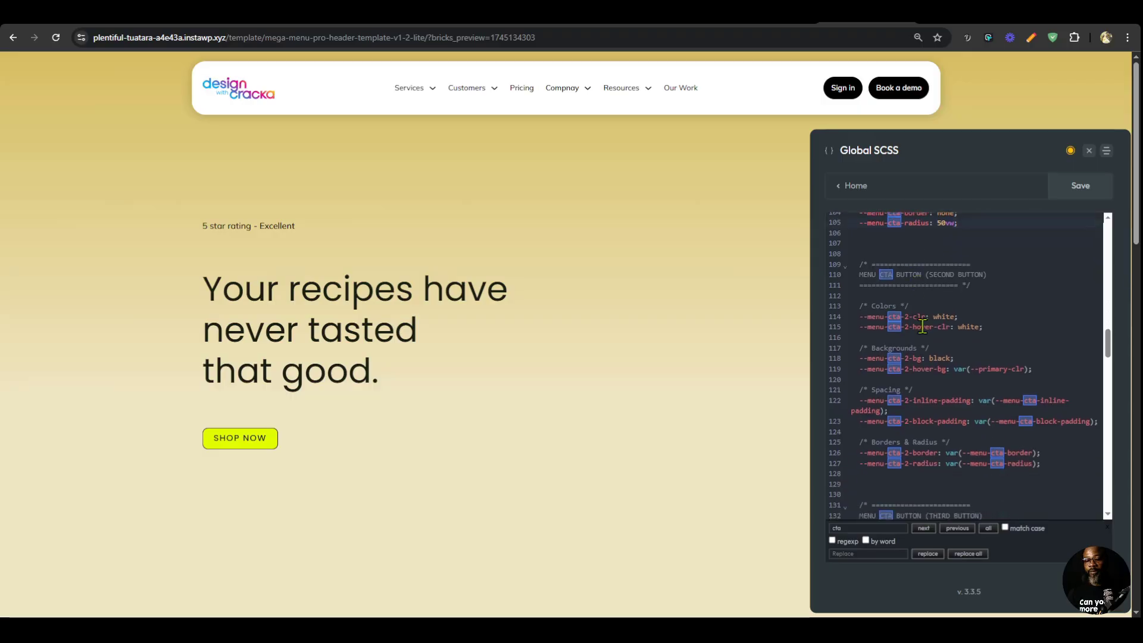
scroll(965, 417, down, 2)
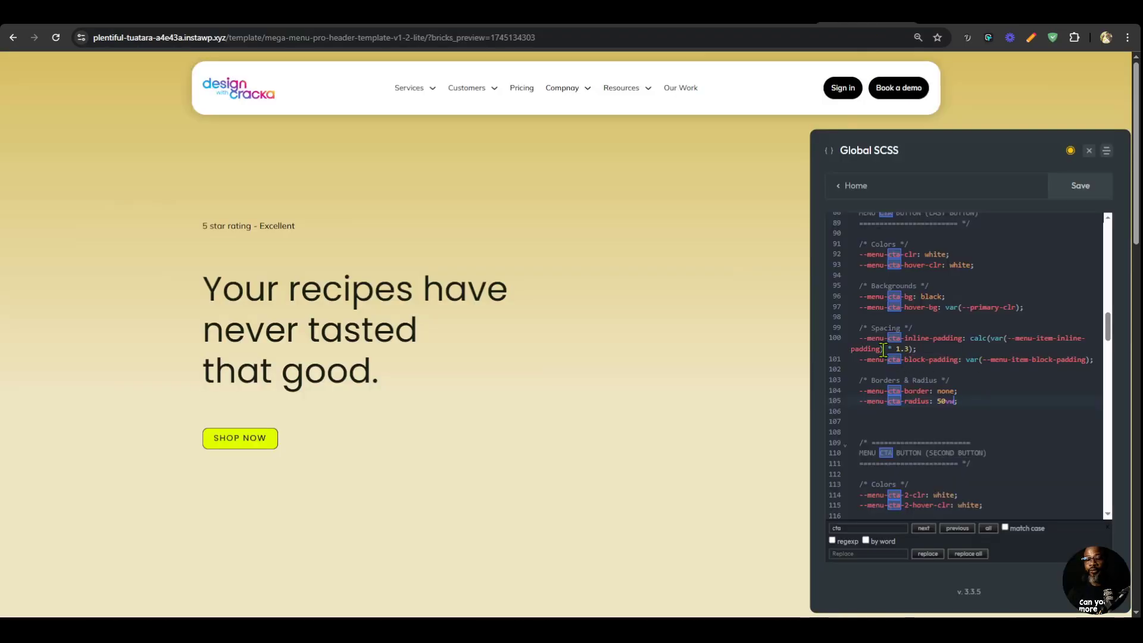
Set the last CTA button's --menu-cta-block-padding to 2rem and --menu-cta-inline-padding to 2.4rem.
scroll(1016, 434, up, 1)
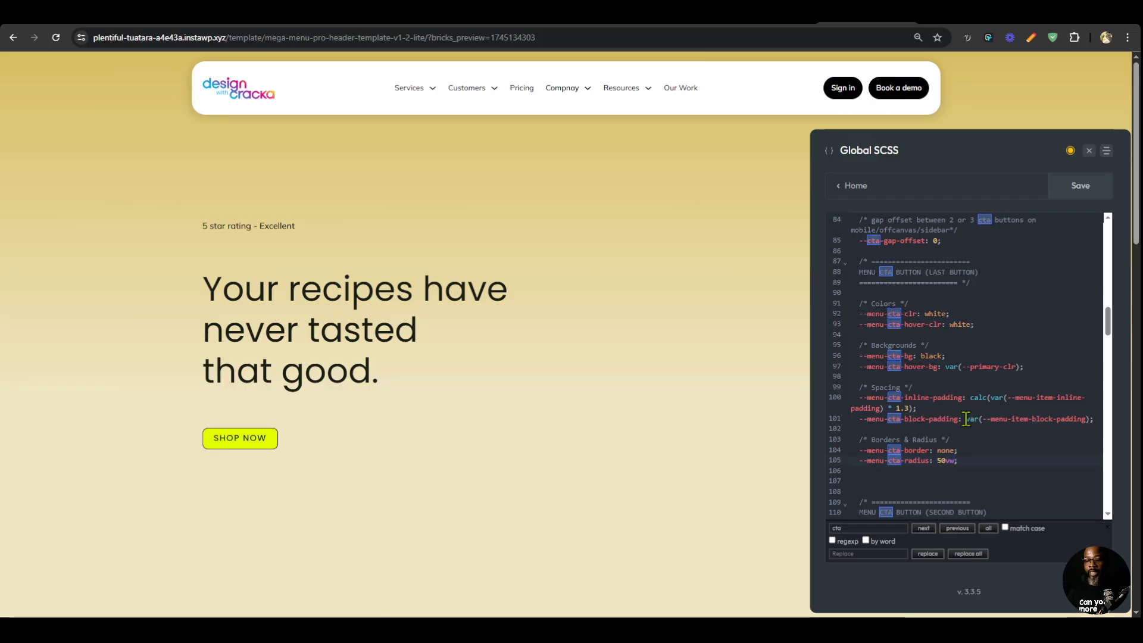
click(966, 418)
shift+click(1089, 419)
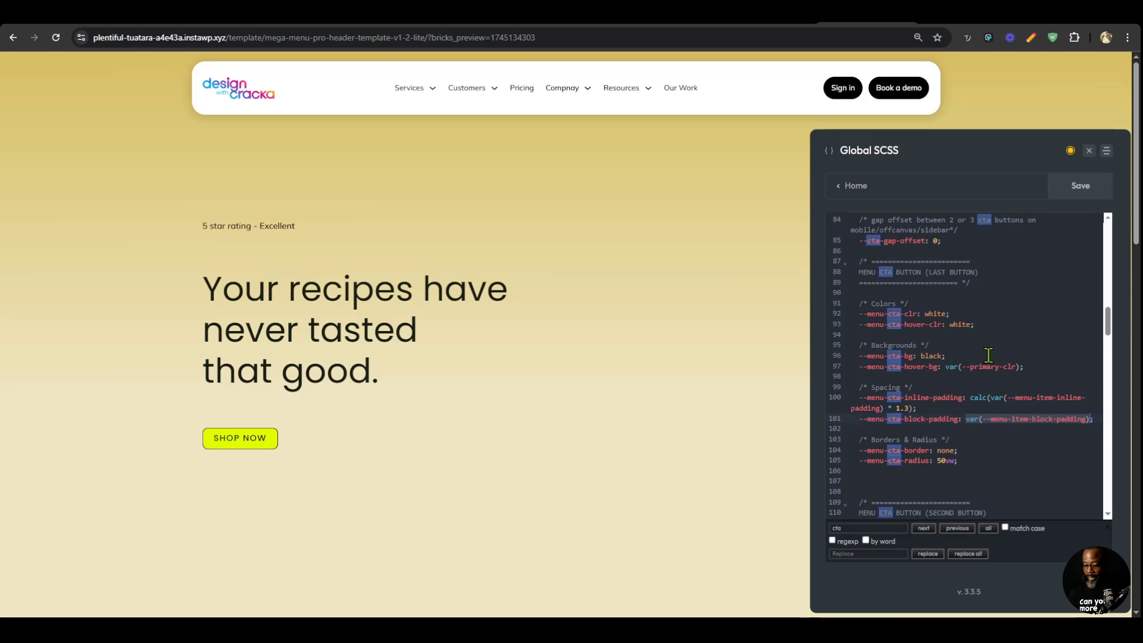
text(2re)
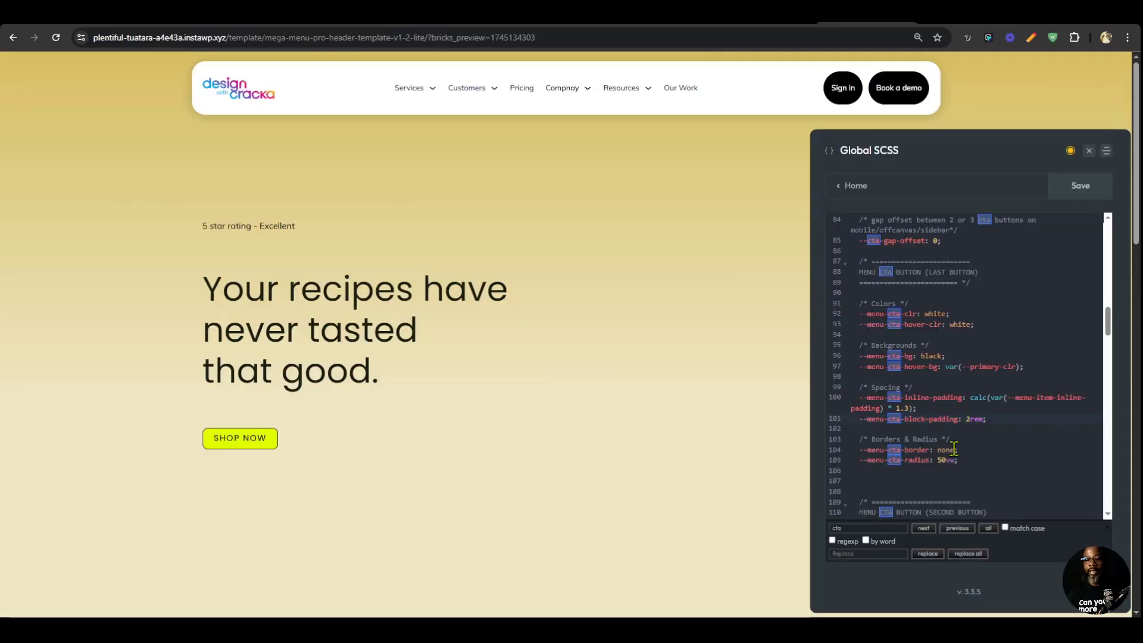
drag(972, 398, 924, 406)
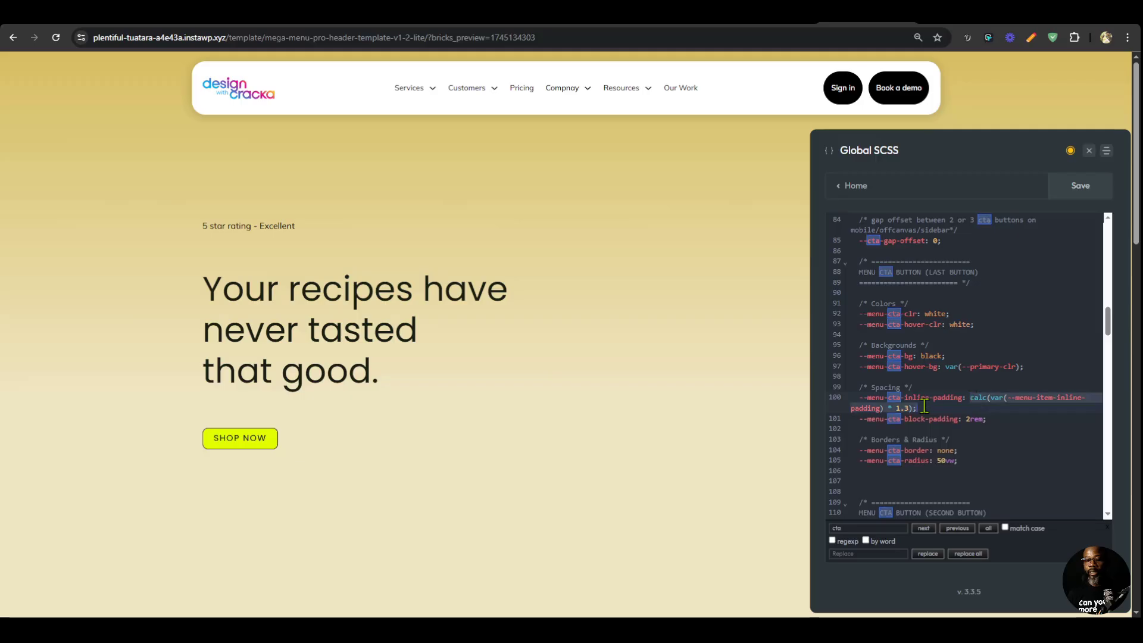
text(2rem)
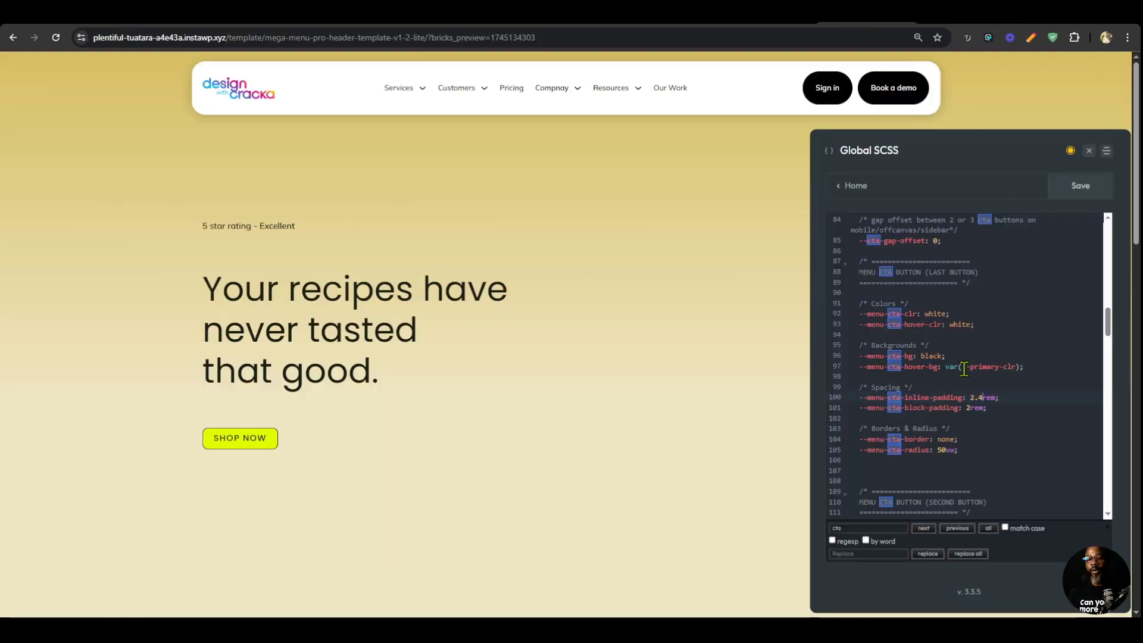
For the second CTA button, set --menu-cta-2-clr to black and --menu-cta-2-hover-clr to var(--primary-clr).
scroll(912, 350, down, 5)
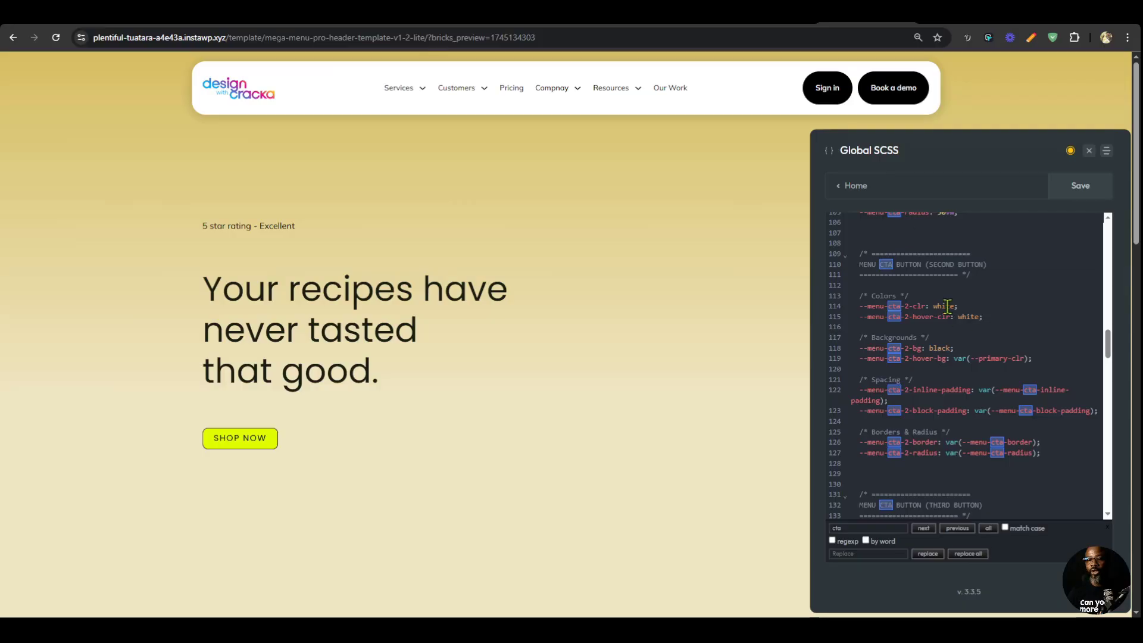
double_click(947, 306)
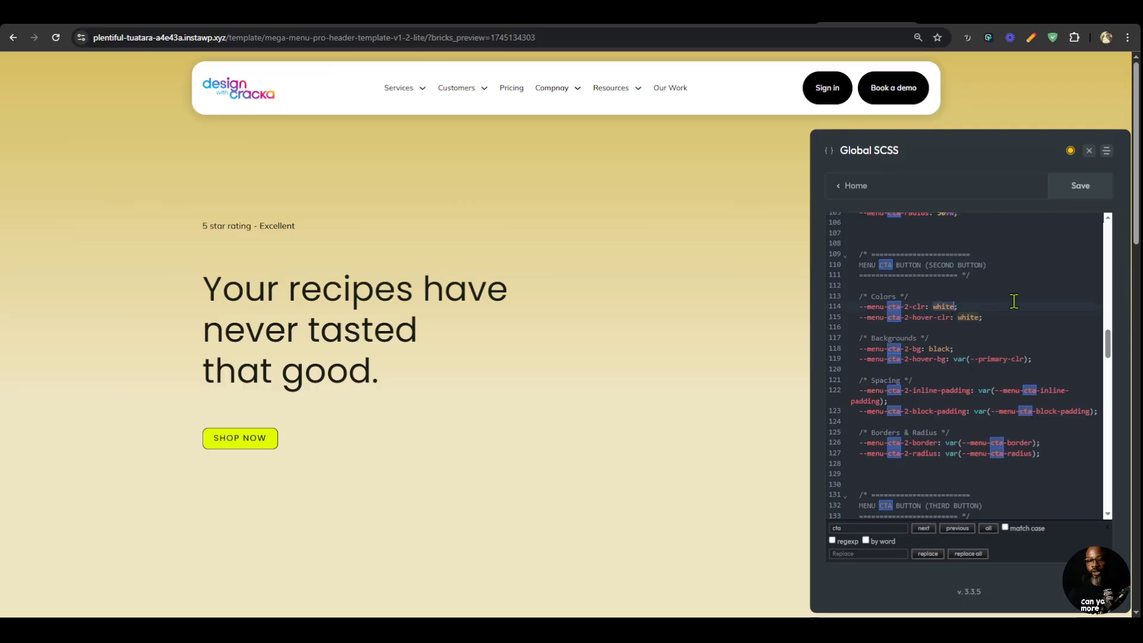
text(black)
click(1027, 320)
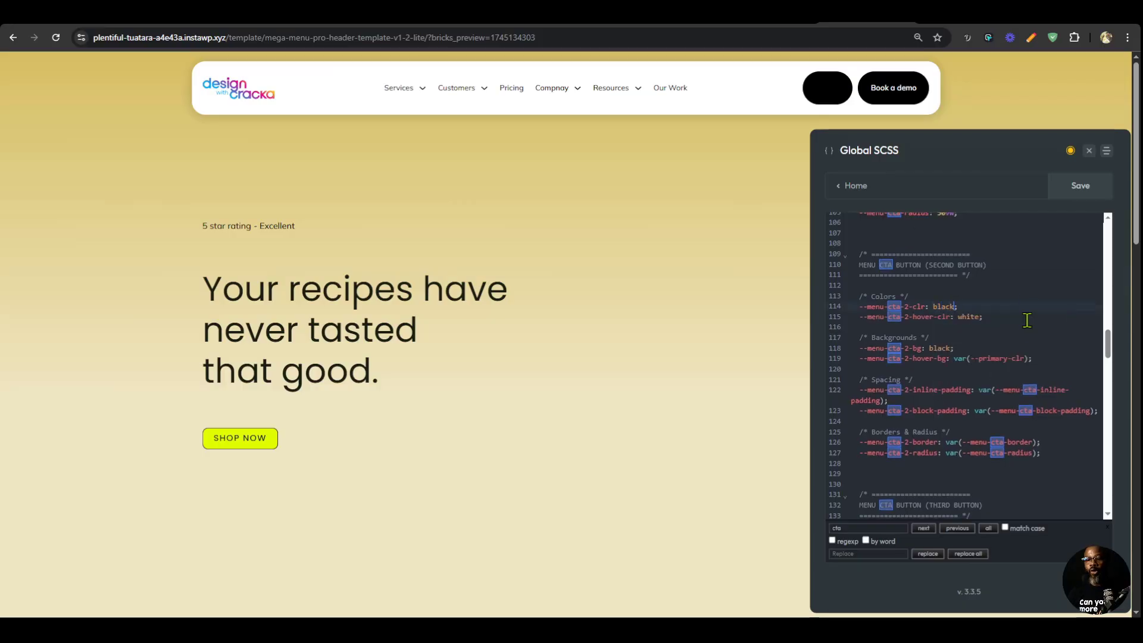
double_click(970, 317)
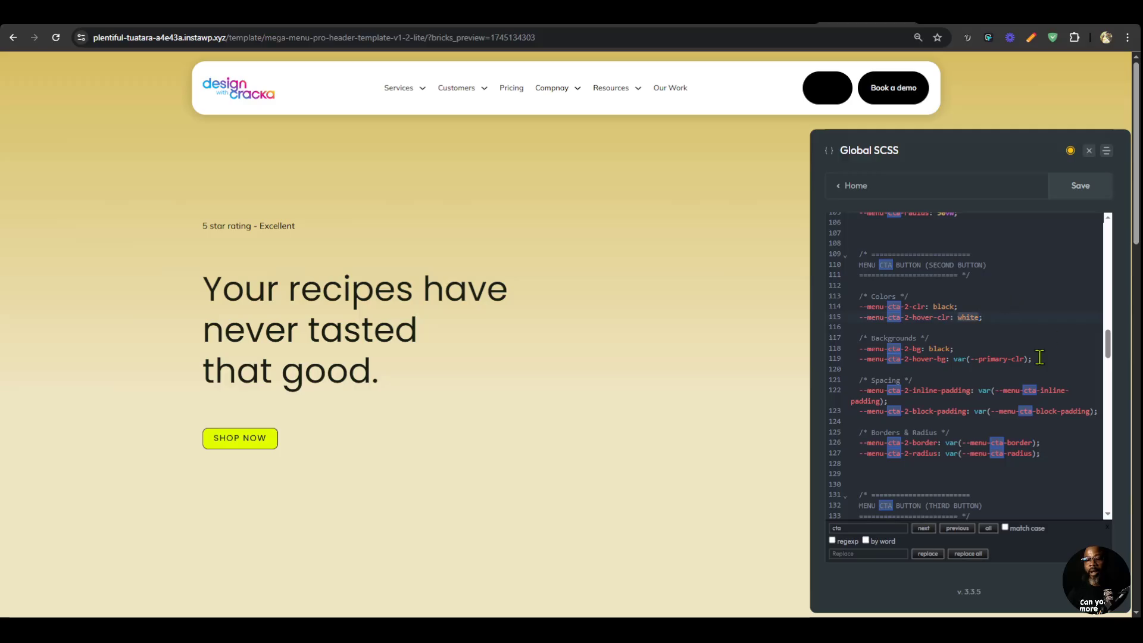
text(var()
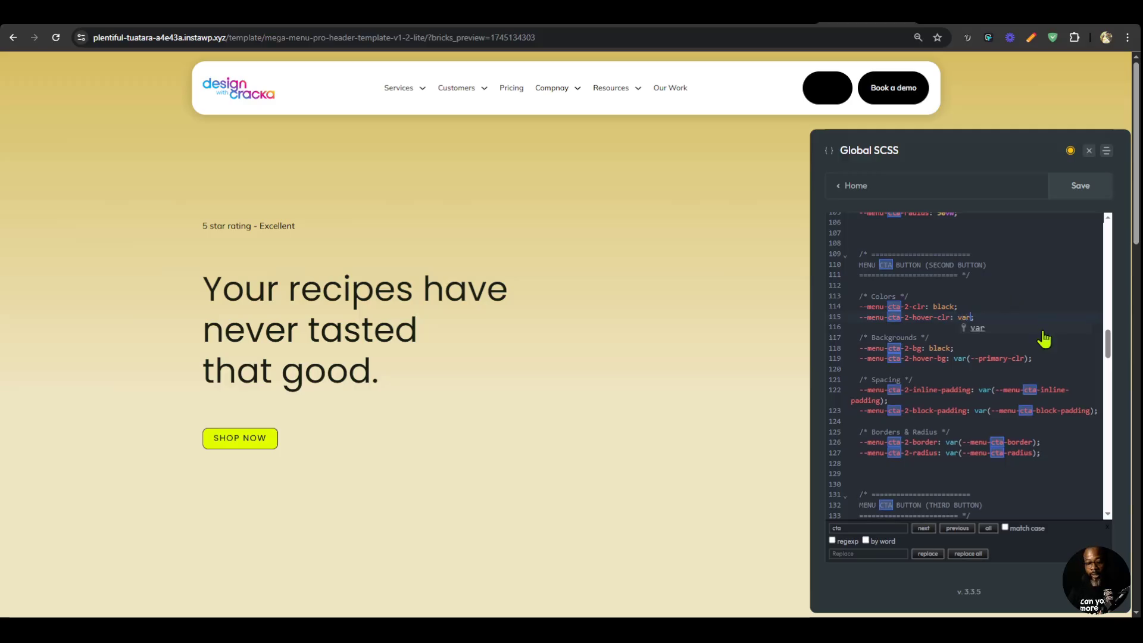
text(--prim)
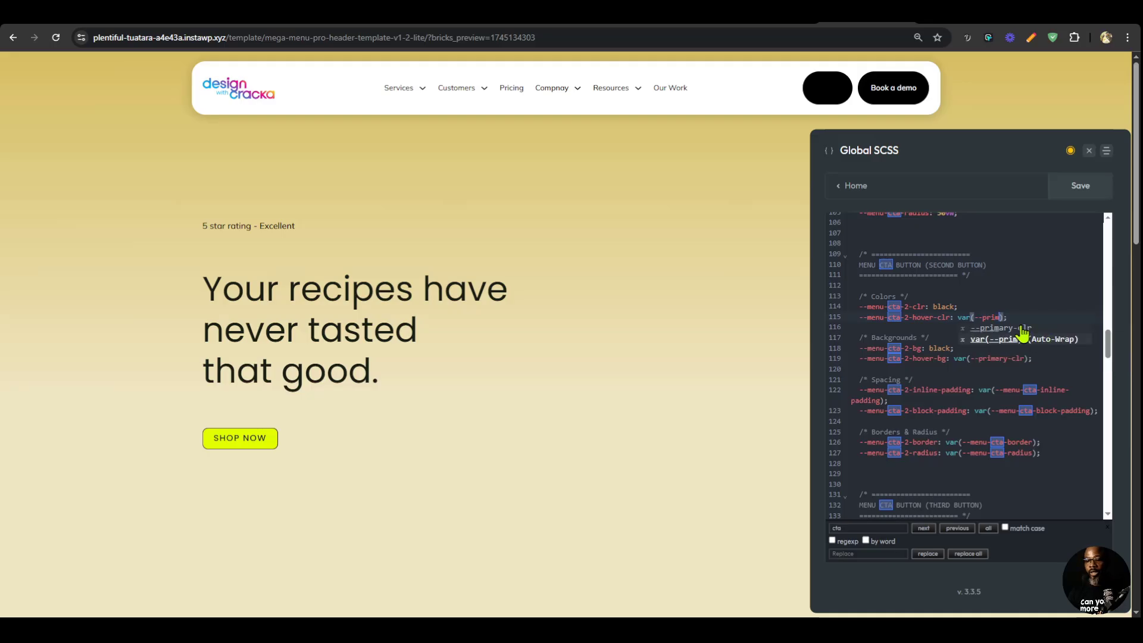
click(1020, 329)
Set the root variable --primary-clr to rebeccapurple in the Global SCSS.
drag(1111, 351, 1108, 225)
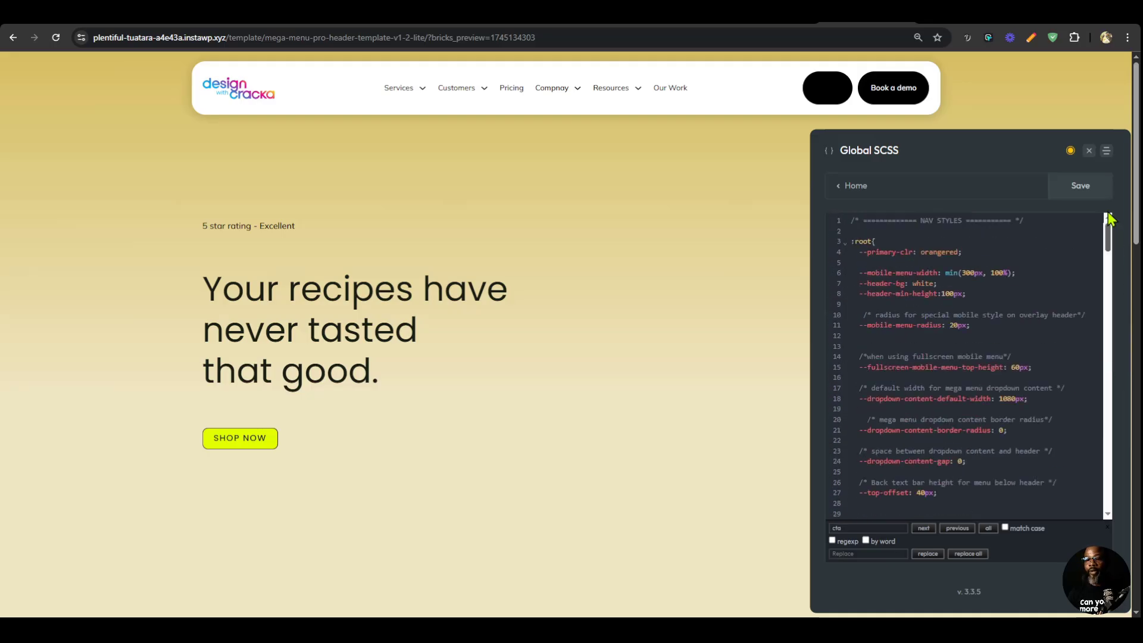
double_click(940, 254)
text(pur)
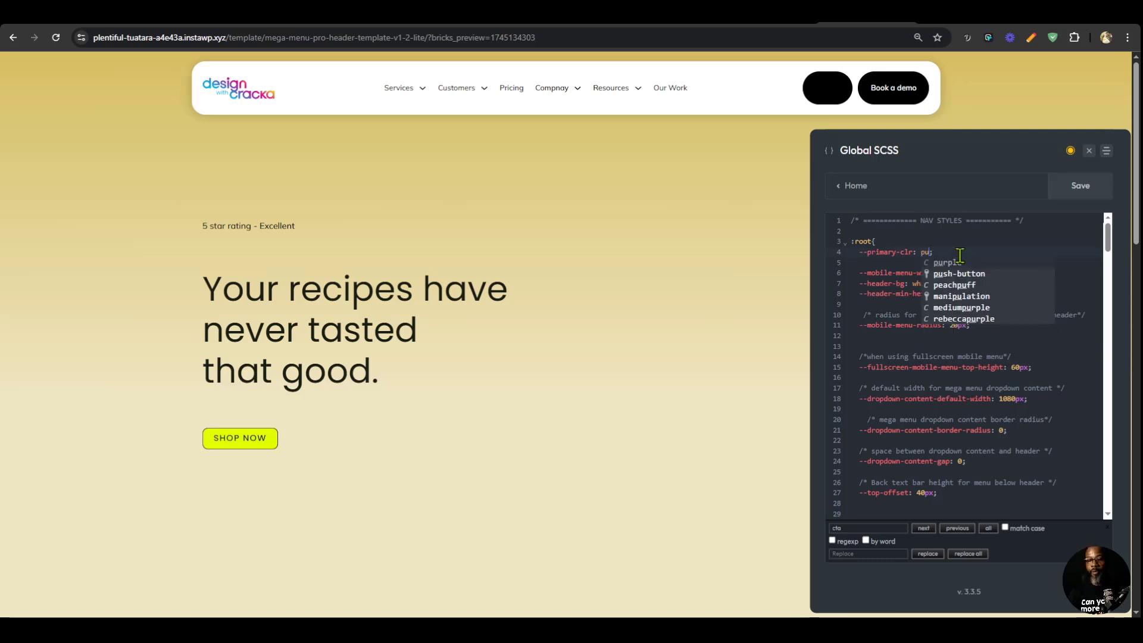
click(966, 286)
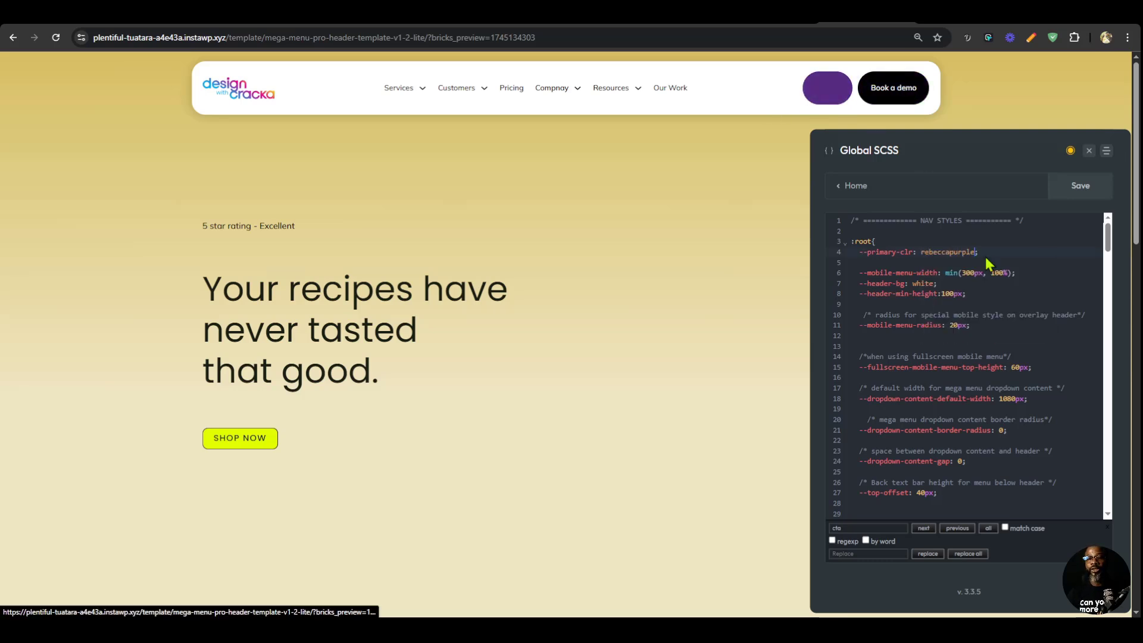
Search again for "cta" and set the second CTA button's --menu-cta-2-bg to white.
click(883, 526)
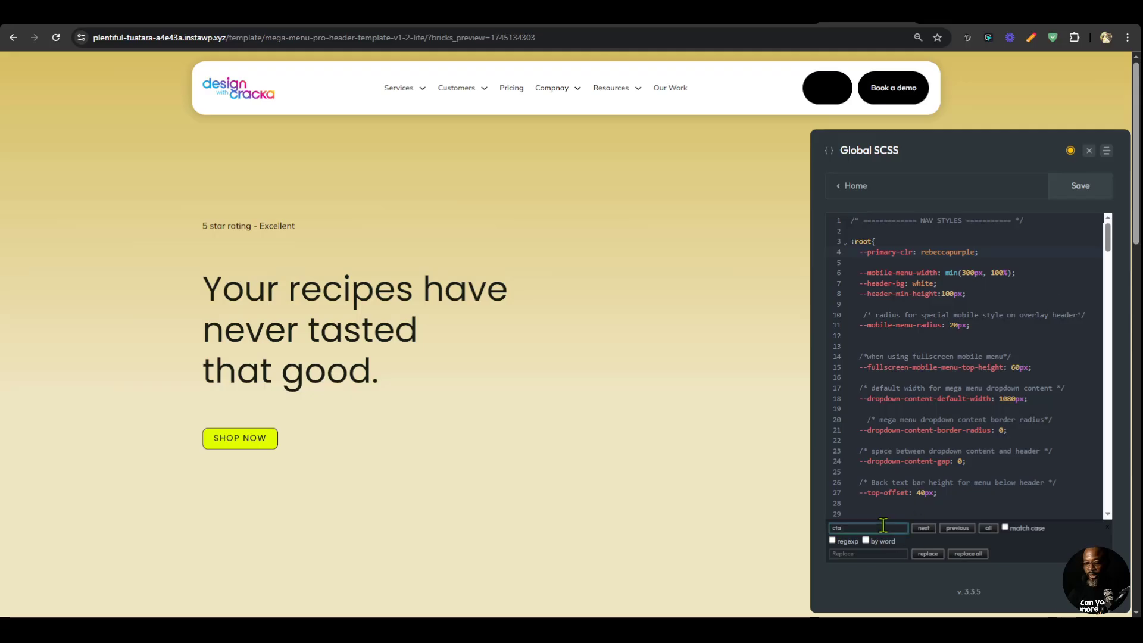
key(Return)
scroll(913, 365, down, 9)
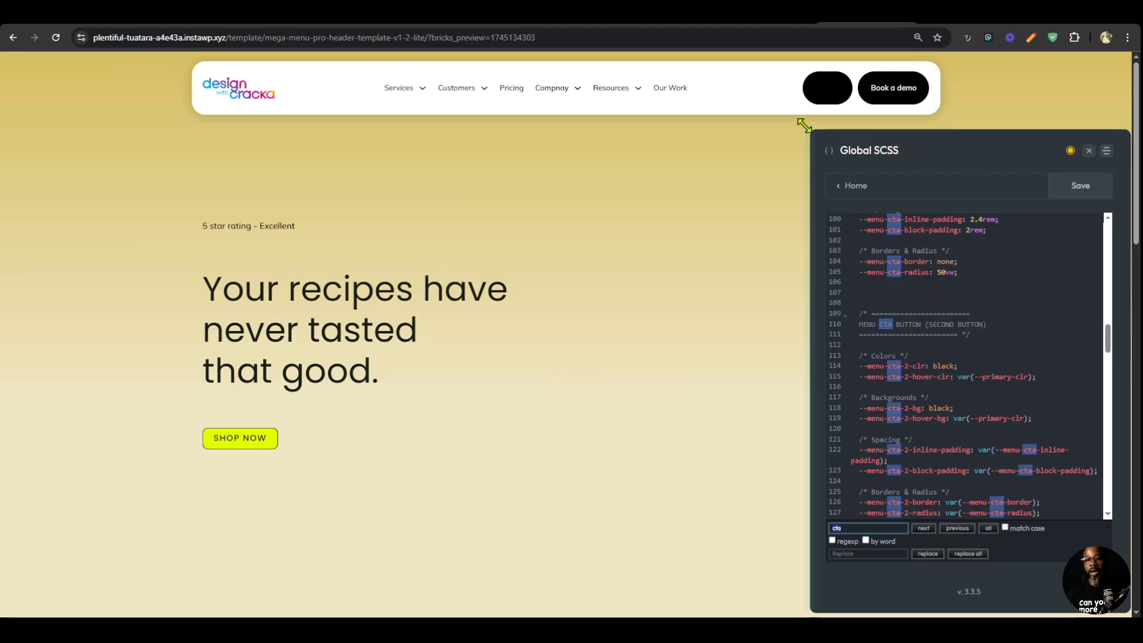
double_click(930, 409)
text(white)
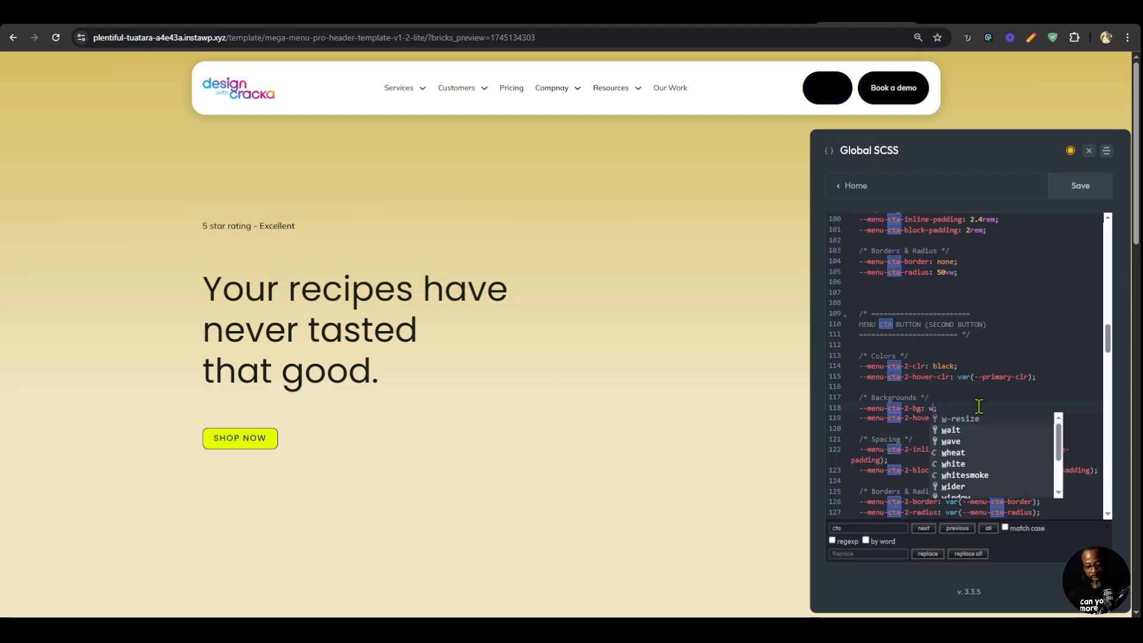
click(1003, 335)
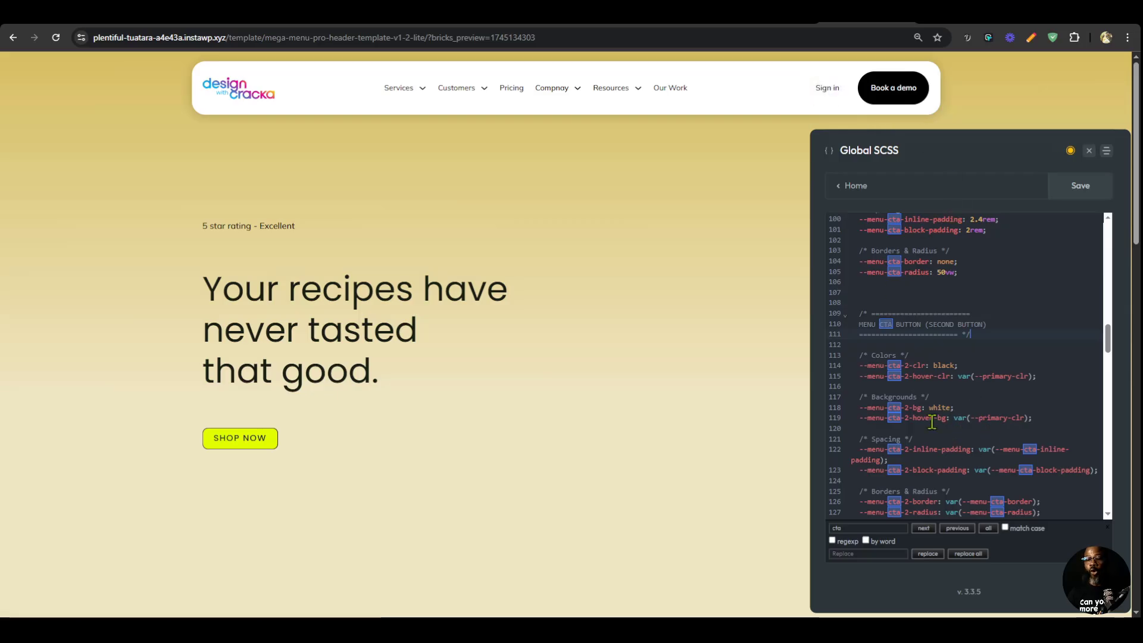
Try white for the second CTA button's --menu-cta-2-hover-bg, and replace it with inherit.
drag(954, 418, 1027, 417)
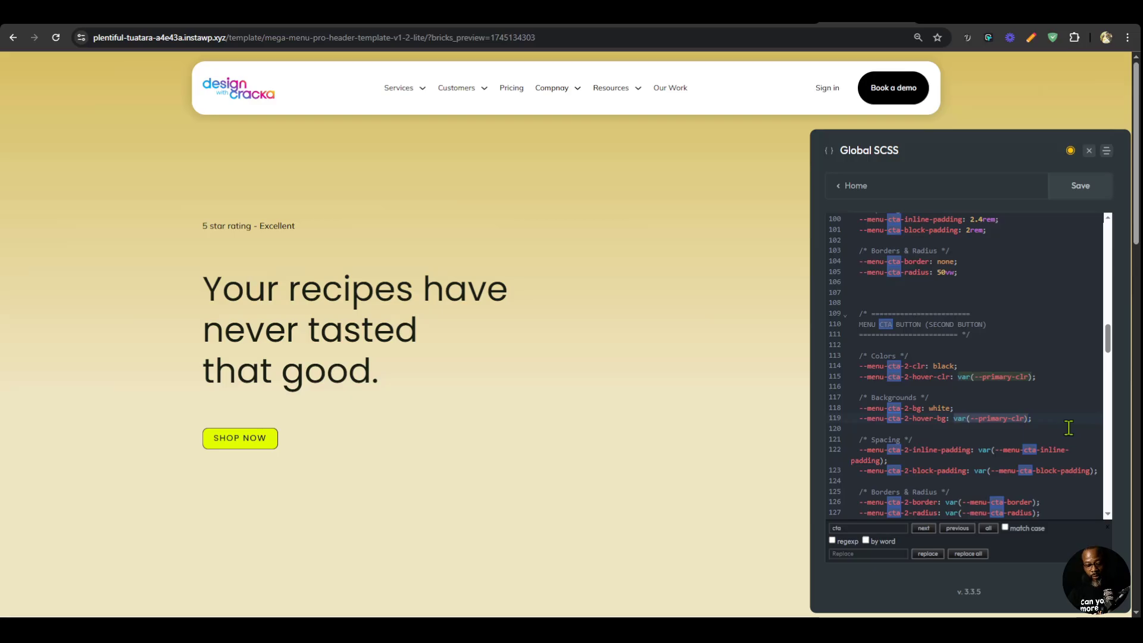
text(white)
click(1017, 403)
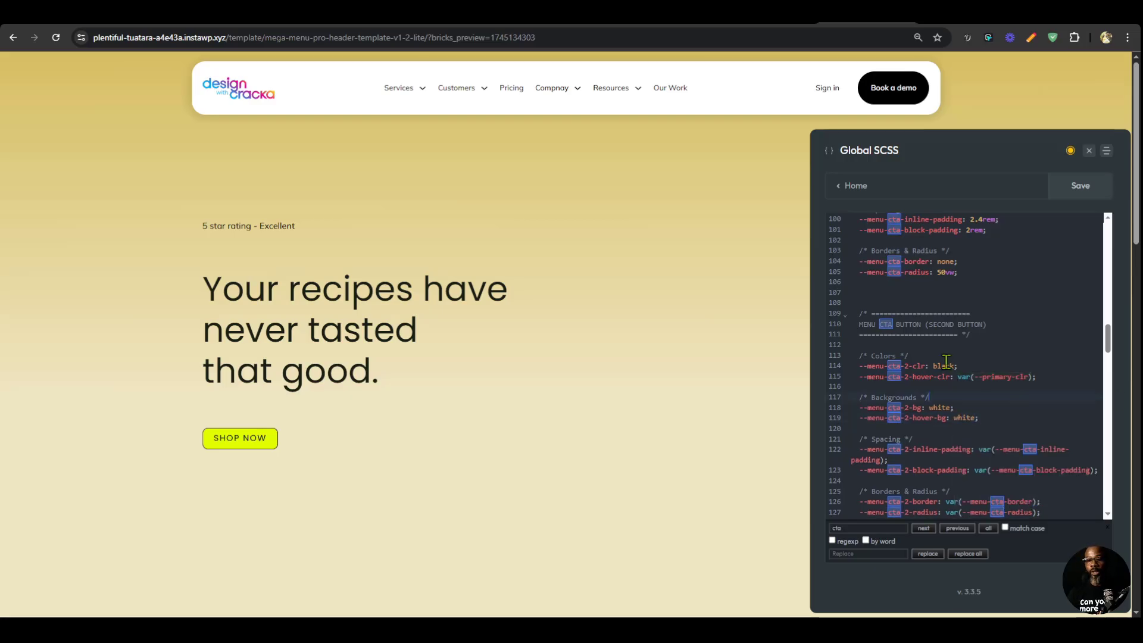
double_click(963, 419)
text(inhe)
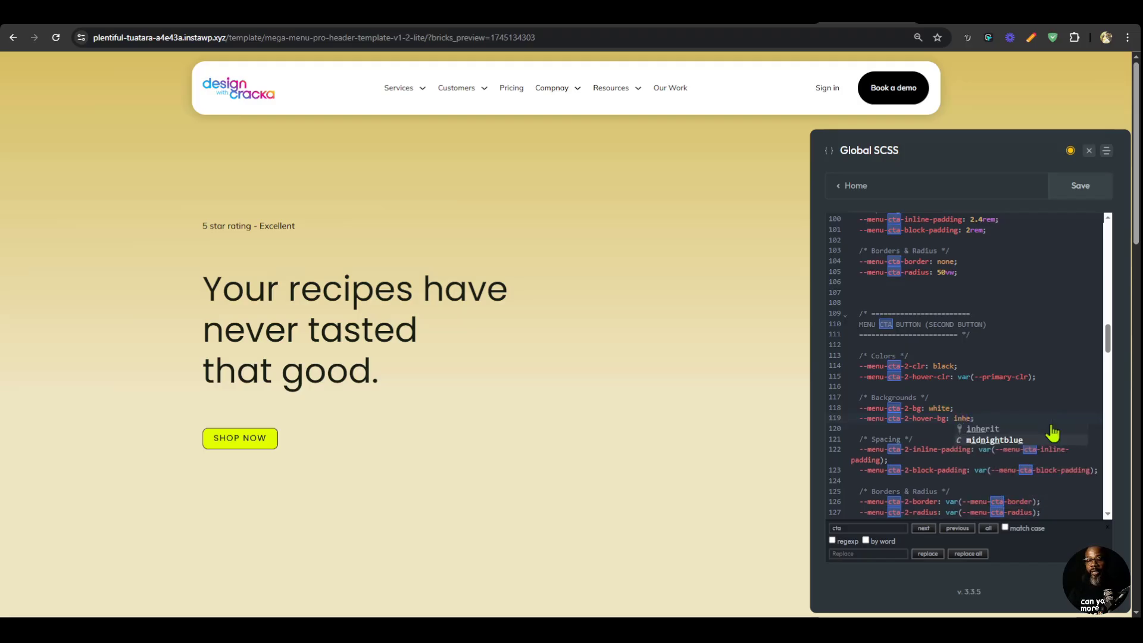
click(1052, 428)
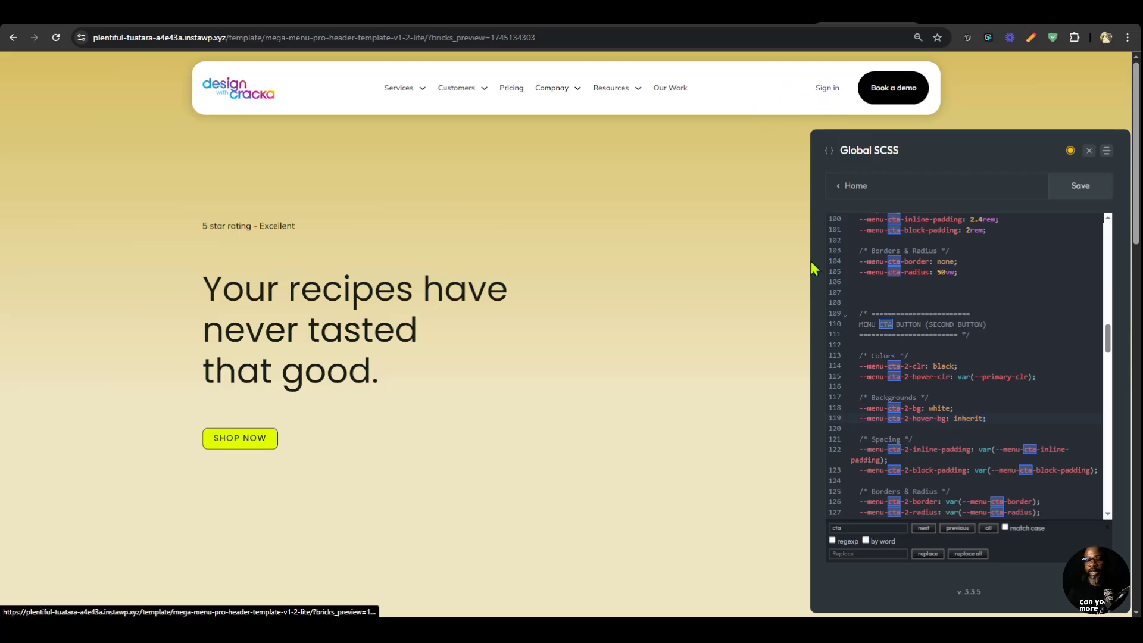
Set the last CTA button's --menu-cta-border to solid transparent 1px.
scroll(943, 416, down, 2)
scroll(944, 416, up, 4)
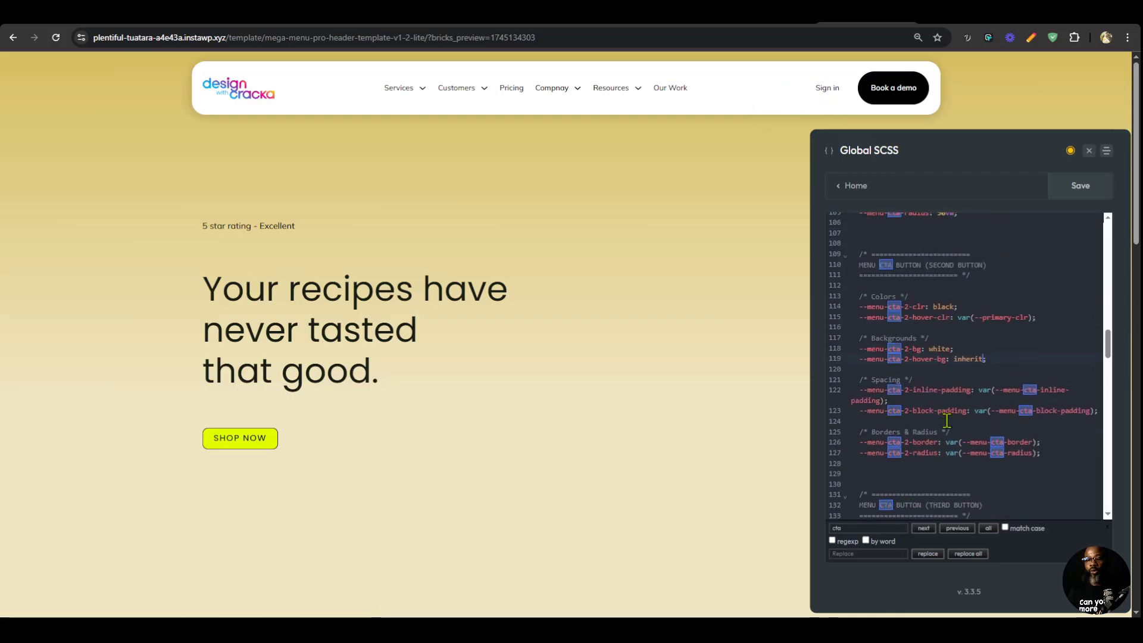
scroll(942, 359, up, 2)
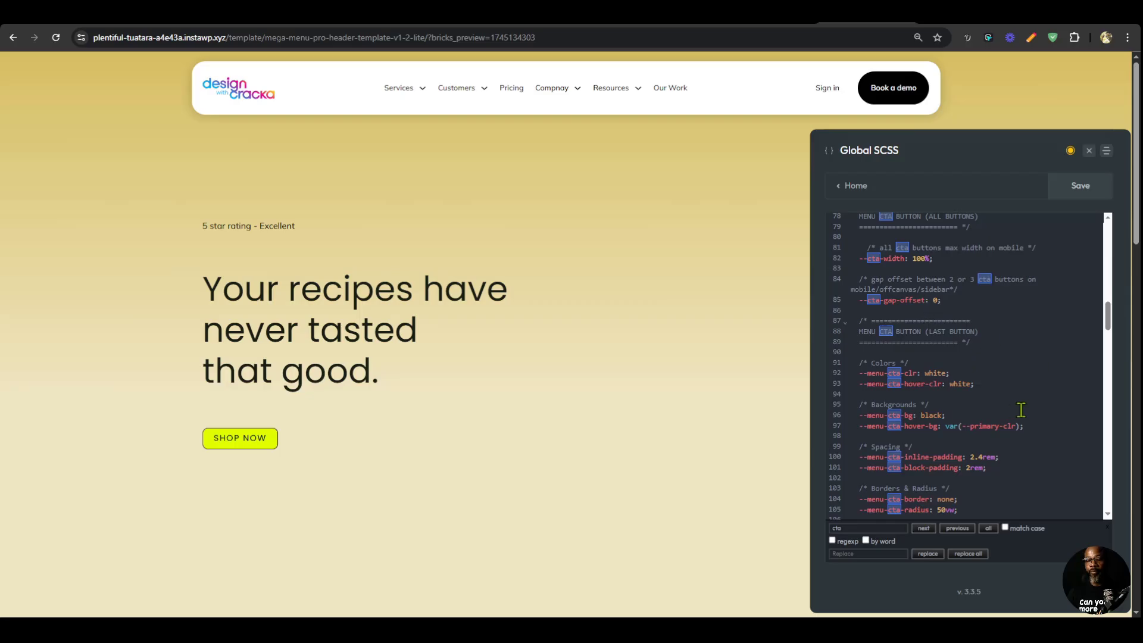
scroll(1021, 409, down, 2)
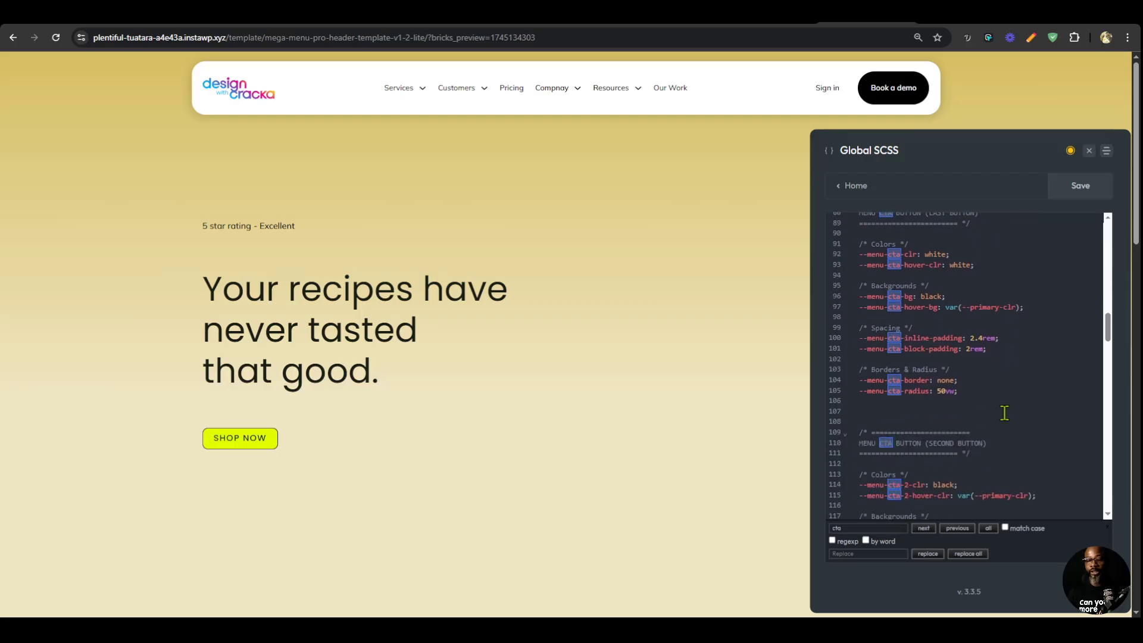
double_click(943, 381)
scroll(952, 375, down, 1)
text(solid t)
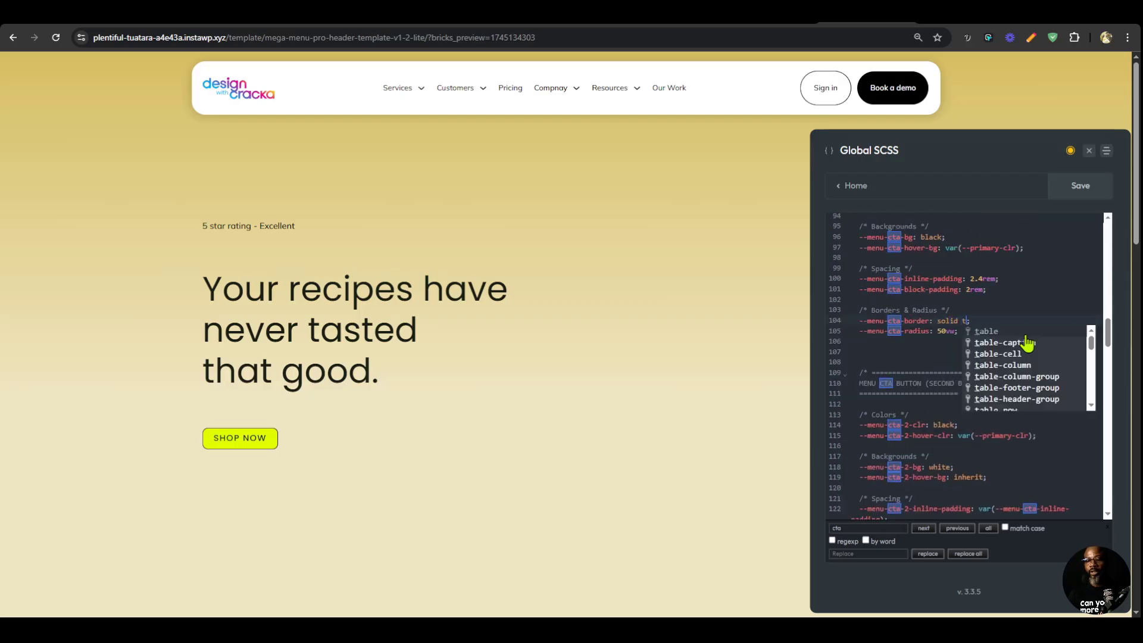
text(ransparent 1px)
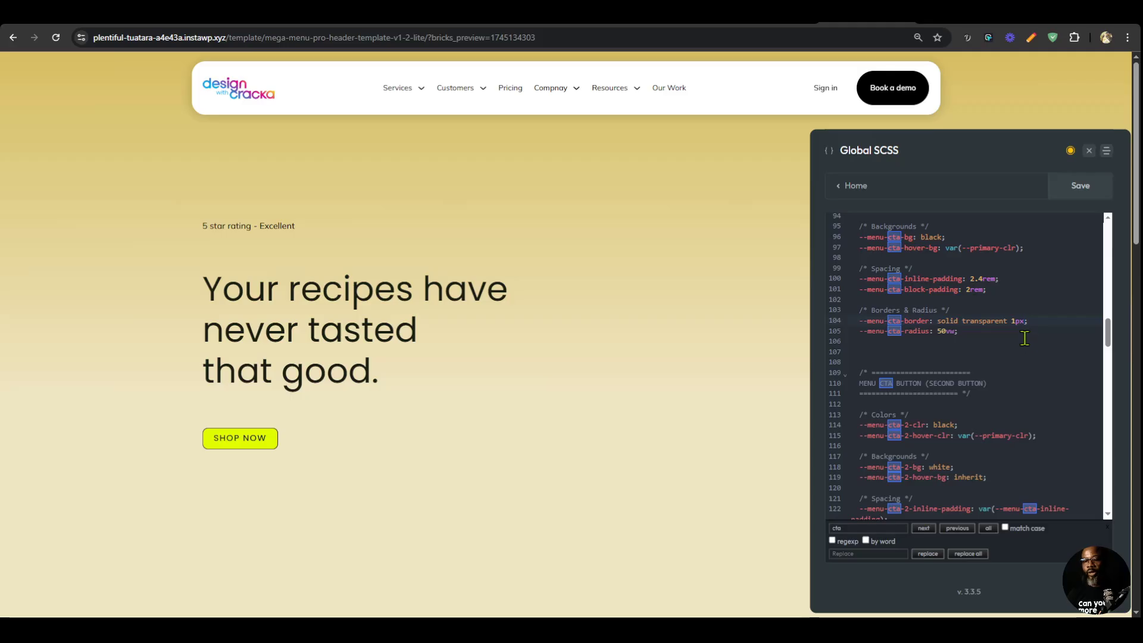
Copy the last CTA button's border value to --menu-cta-2-border and change its color so it reads solid lightgray 1px.
shift+click(938, 321)
key(ctrl+c)
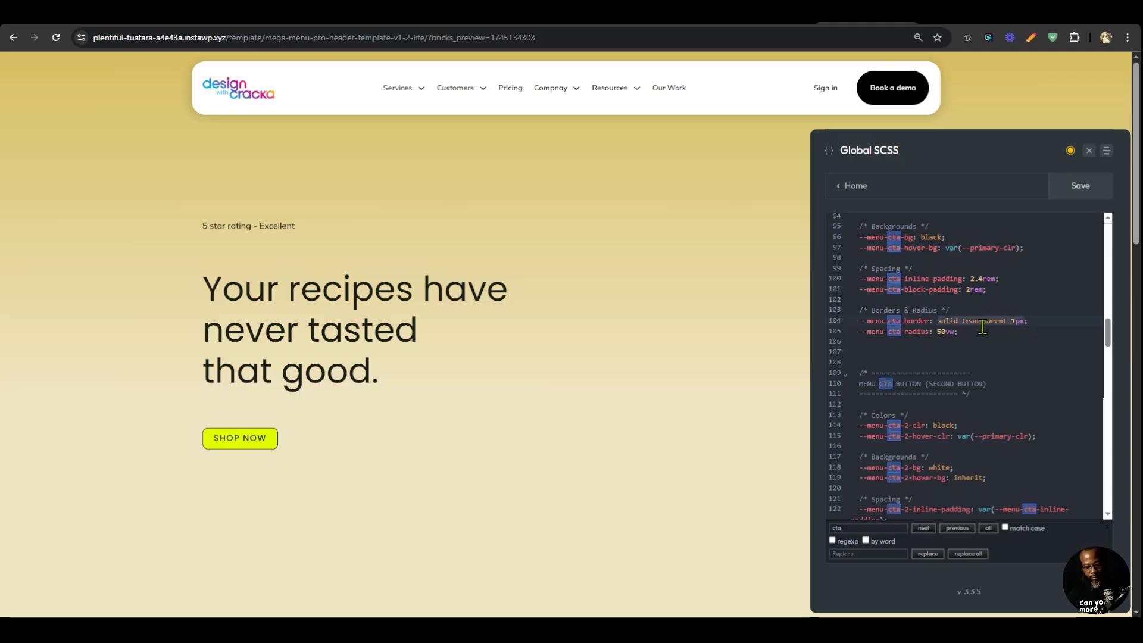
scroll(982, 327, down, 5)
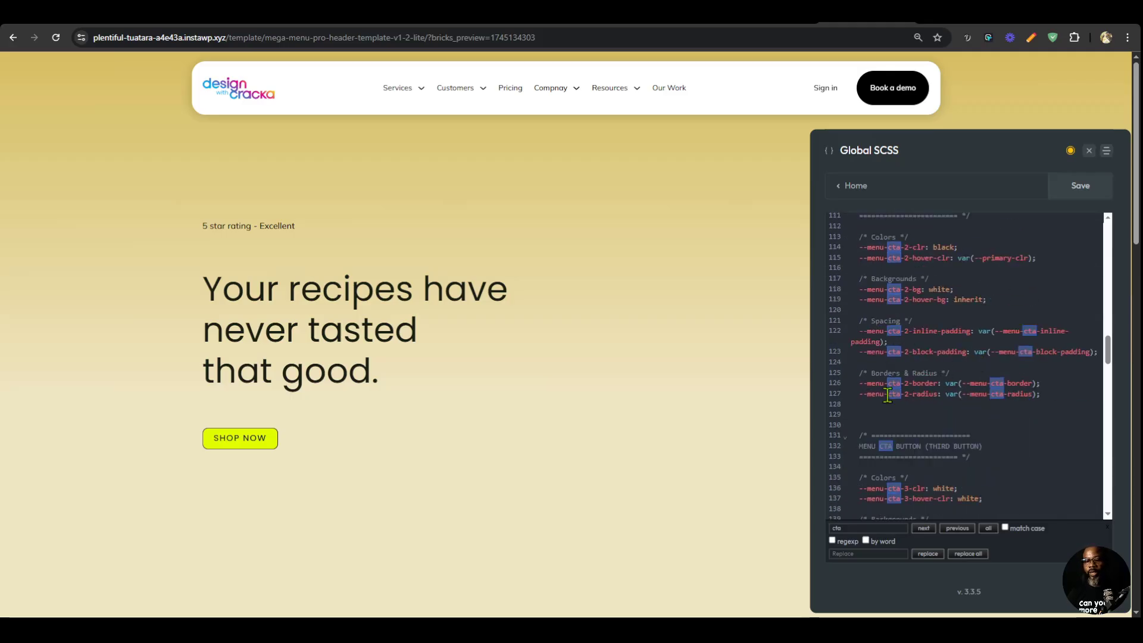
click(944, 383)
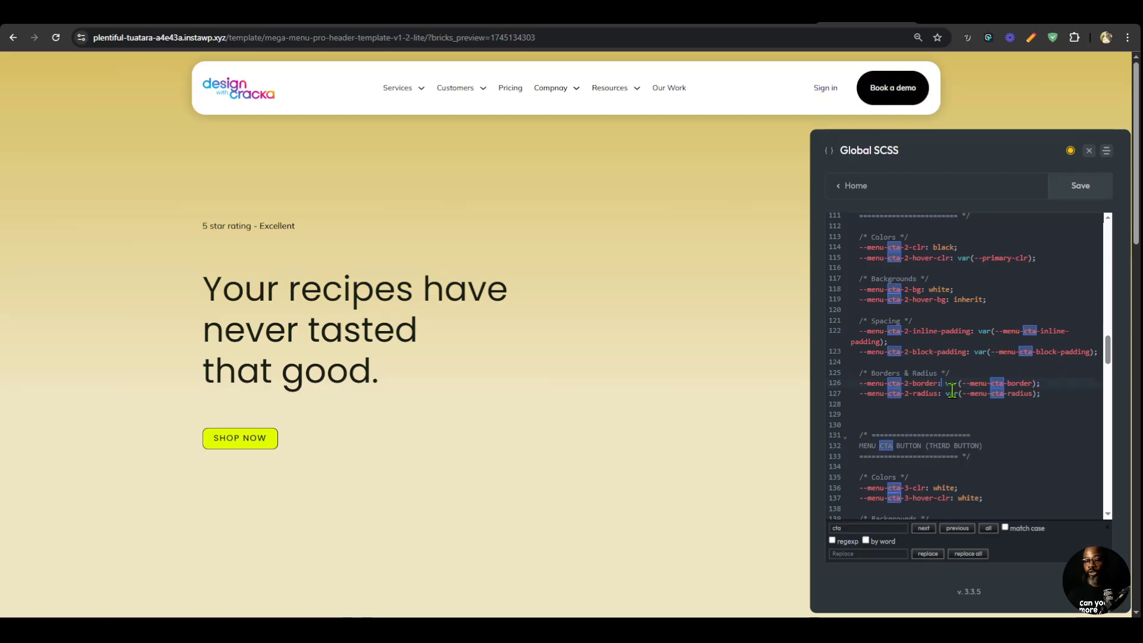
shift+click(1036, 384)
key(ctrl+v)
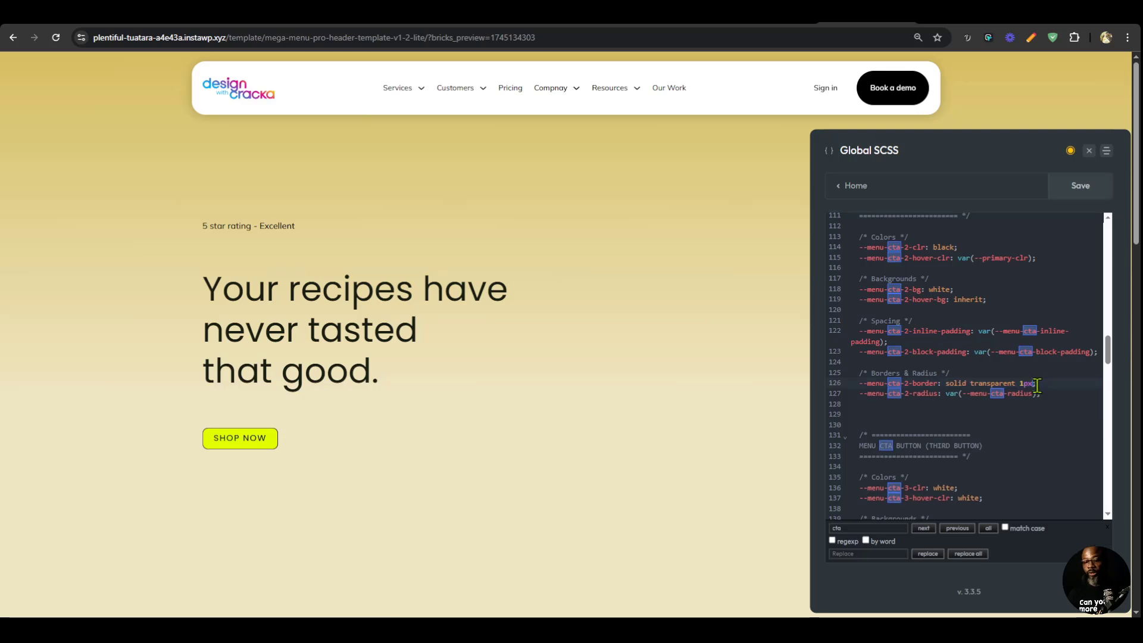
double_click(997, 383)
text(lightgray)
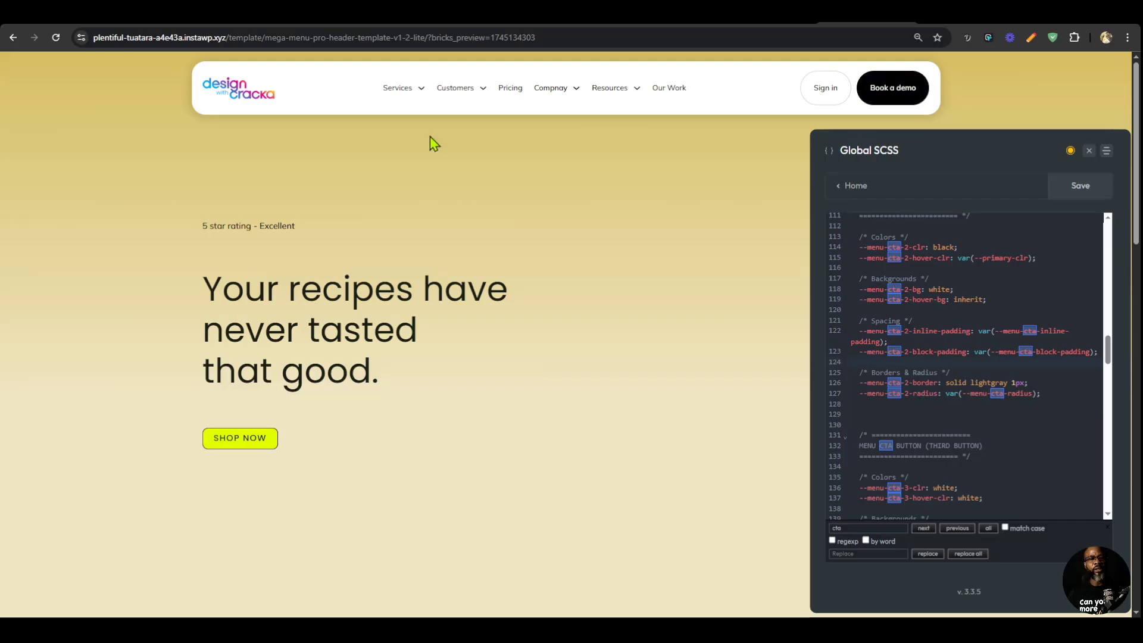
Set --menu-item-font-size to 18px in the menu items typography and save the stylesheet.
mouse_move(417, 102)
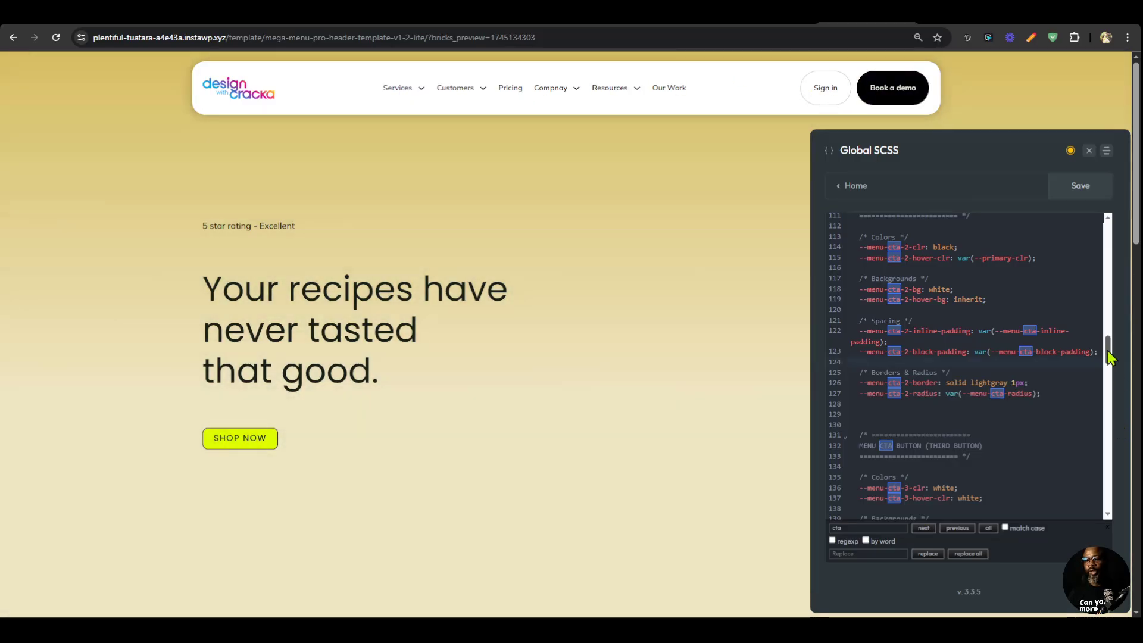
drag(1108, 352, 1098, 218)
scroll(1000, 391, down, 6)
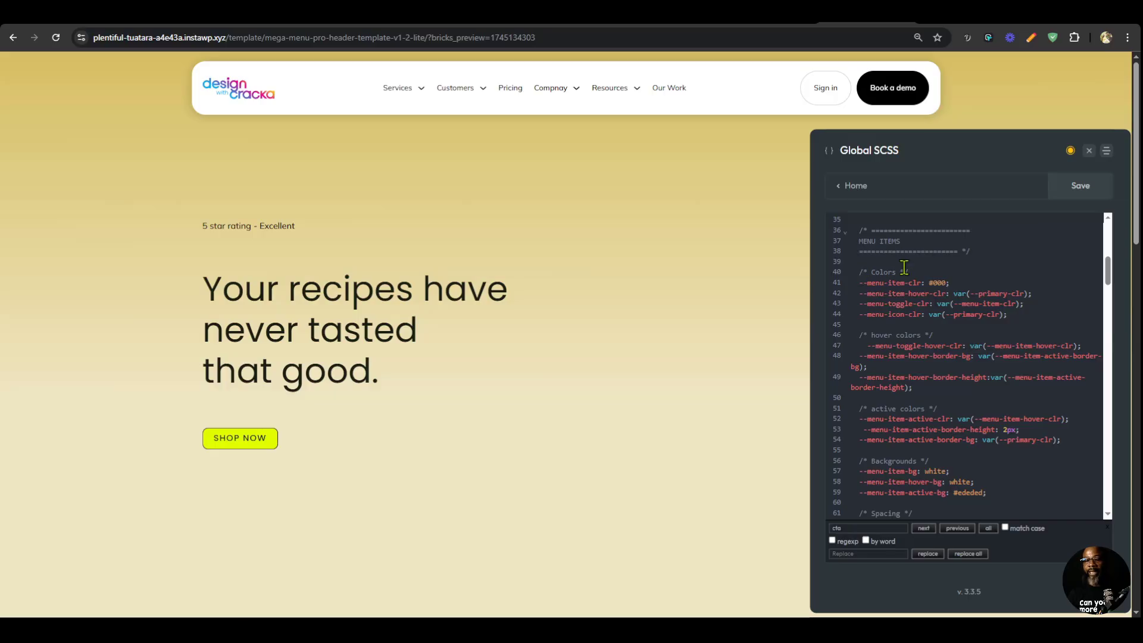
scroll(893, 312, down, 1)
scroll(899, 328, up, 1)
scroll(886, 340, down, 3)
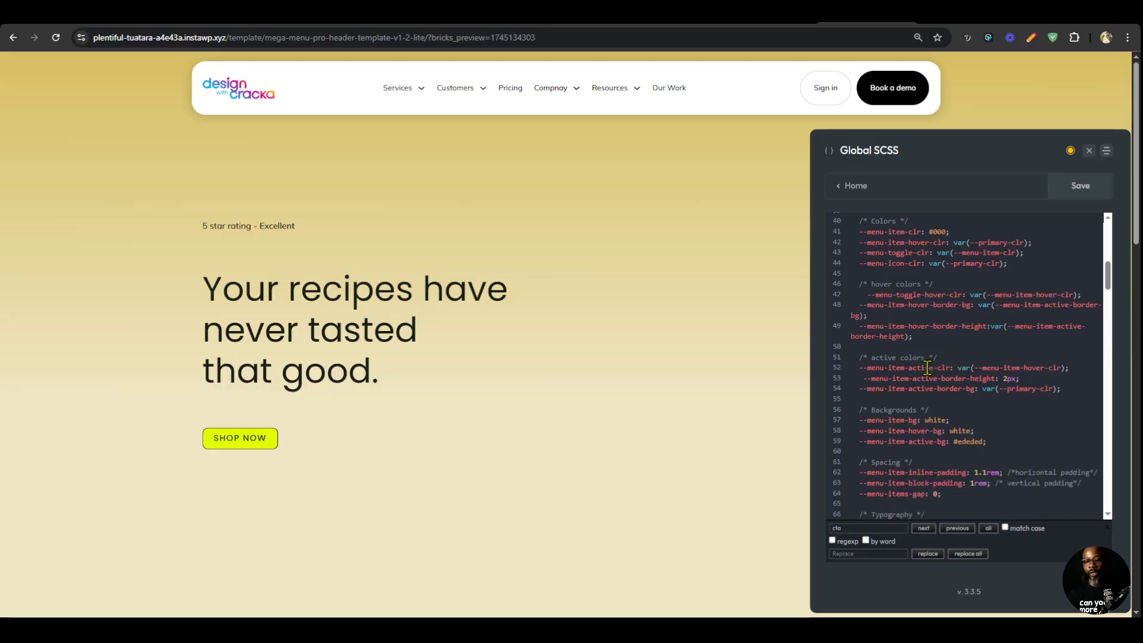
scroll(893, 375, down, 2)
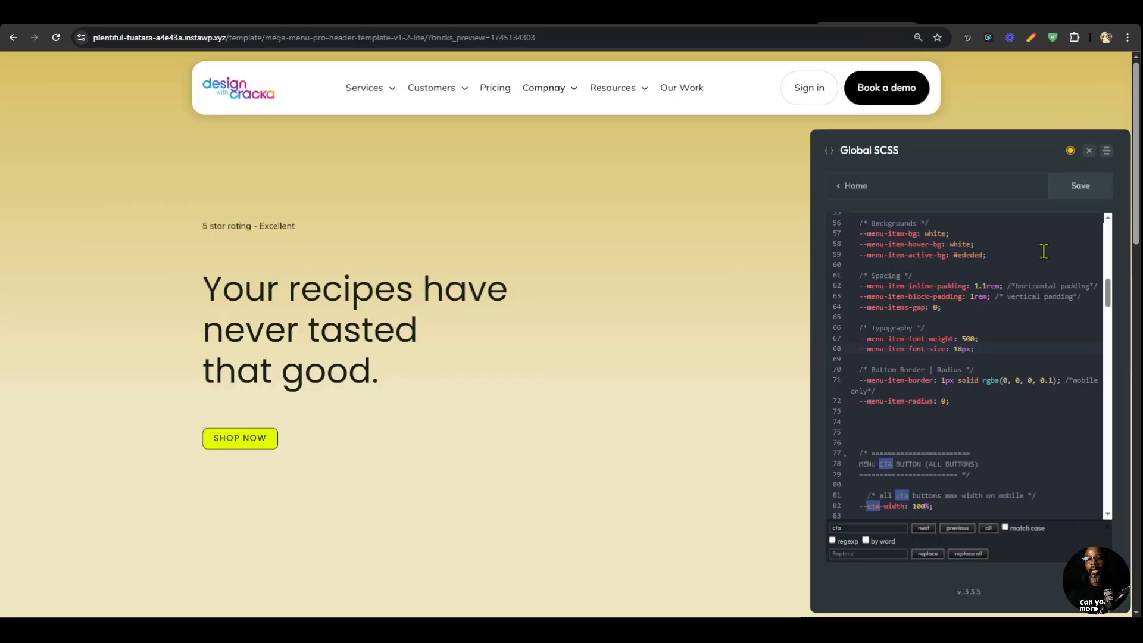
click(1075, 188)
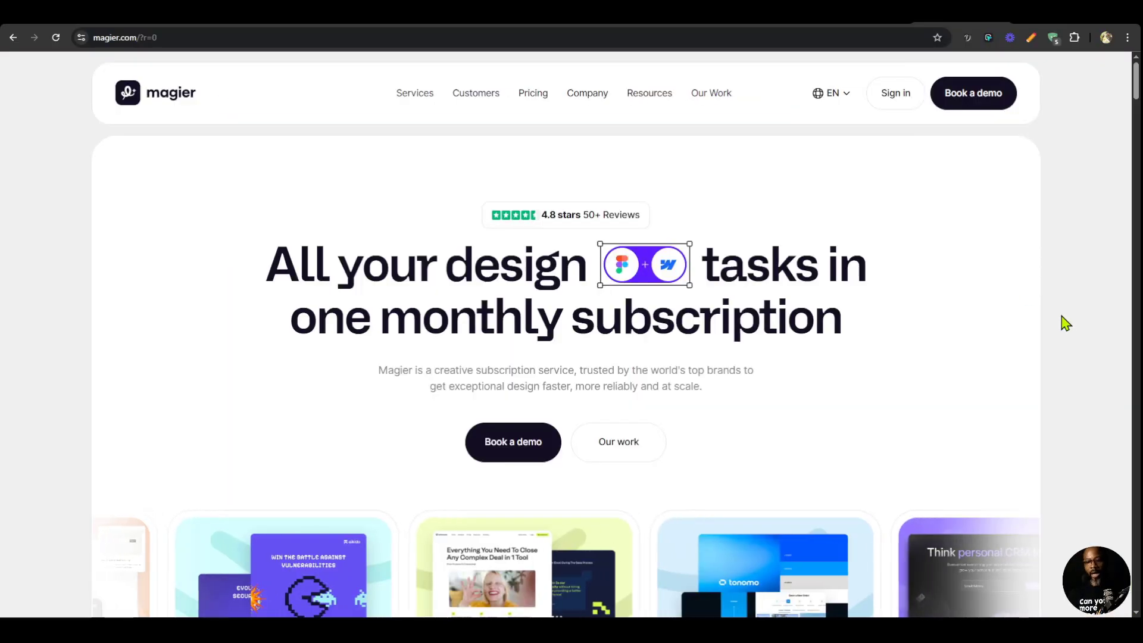
Switch to the magier.com page and examine its header and expanded menu in the iPhone XR device view.
key(ctrl+shift+i)
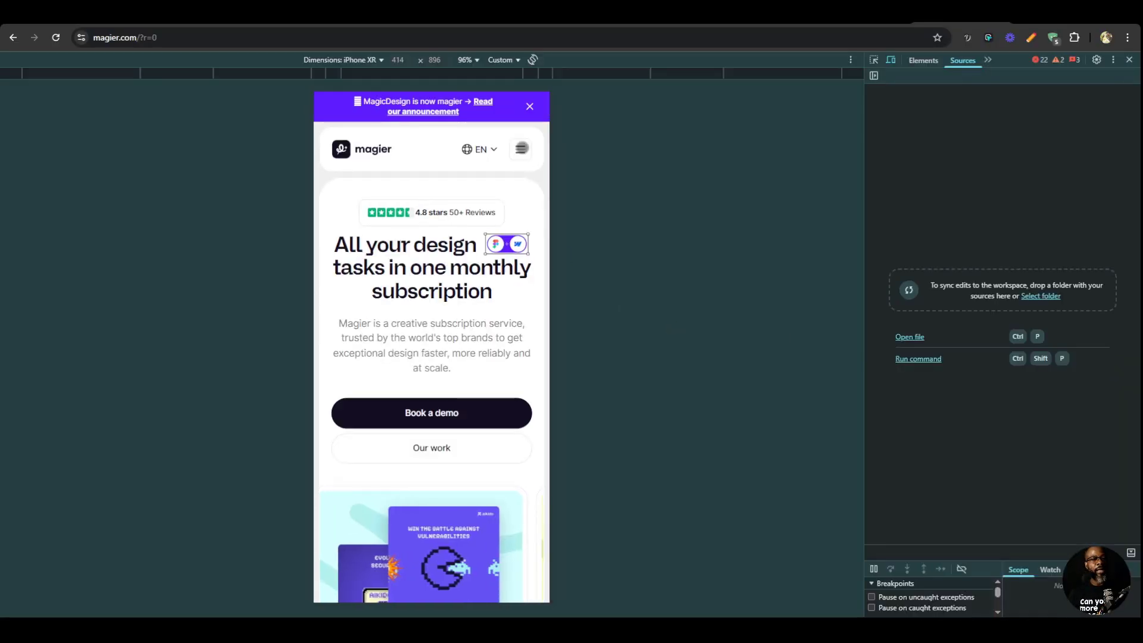
click(521, 149)
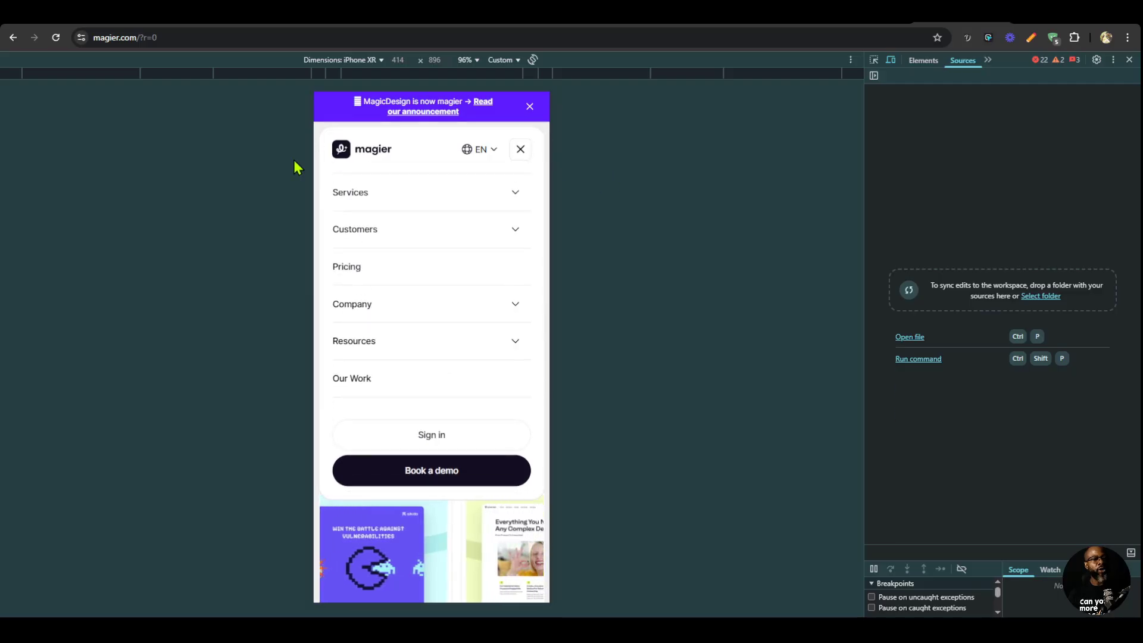
click(520, 148)
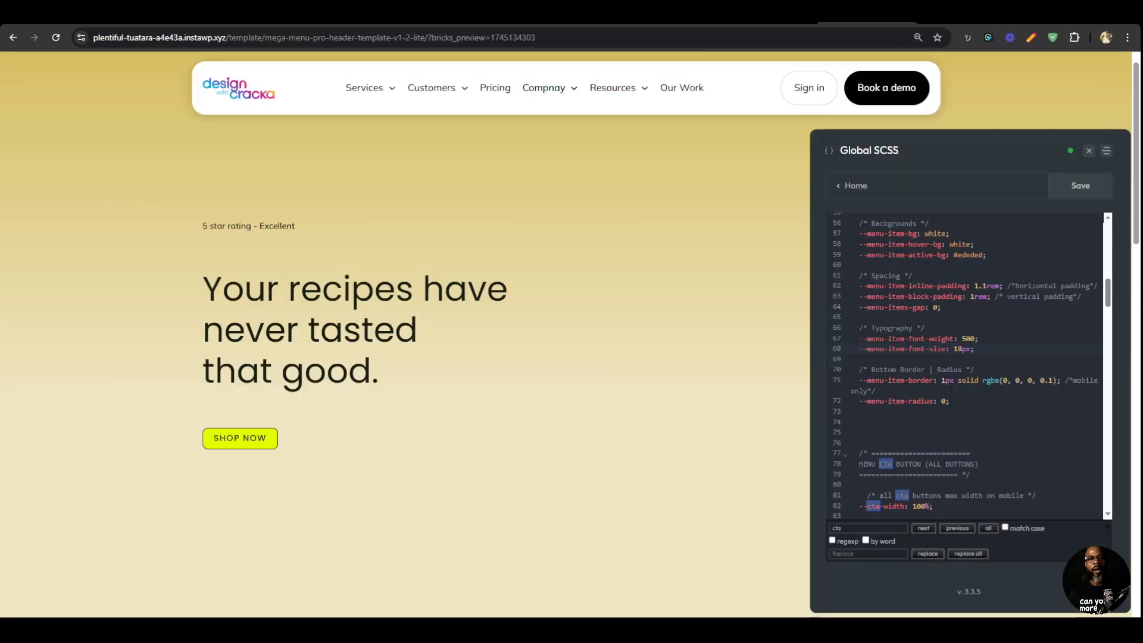
Close the Global SCSS editor and check the rebuilt header in the iPhone XR device view.
click(1089, 150)
key(ctrl+shift+i)
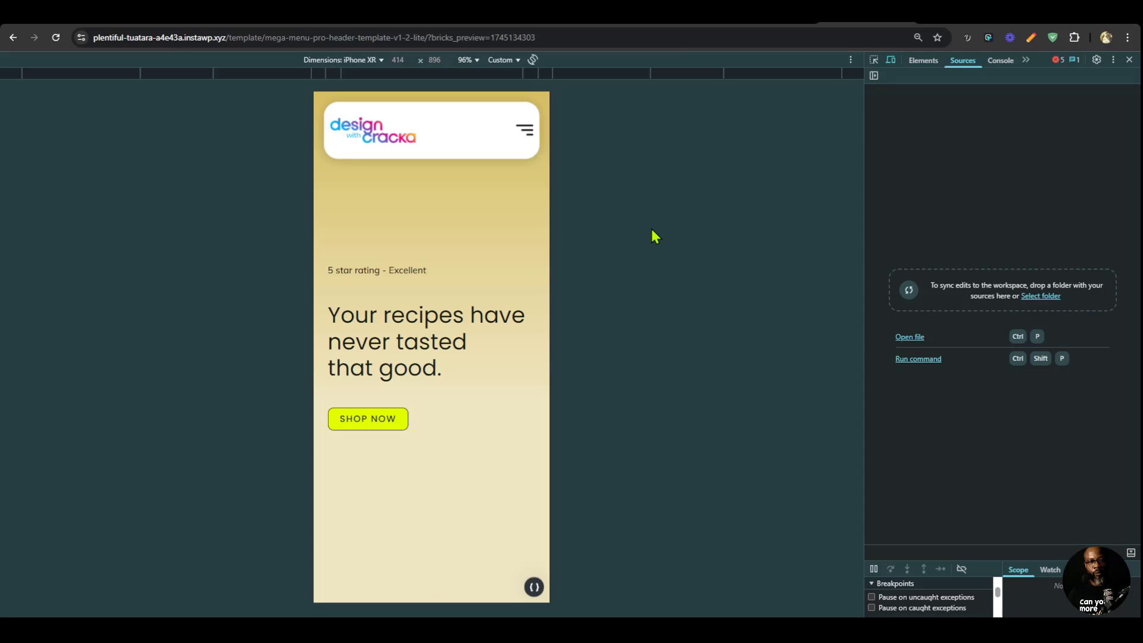
click(890, 59)
key(ctrl+shift+i)
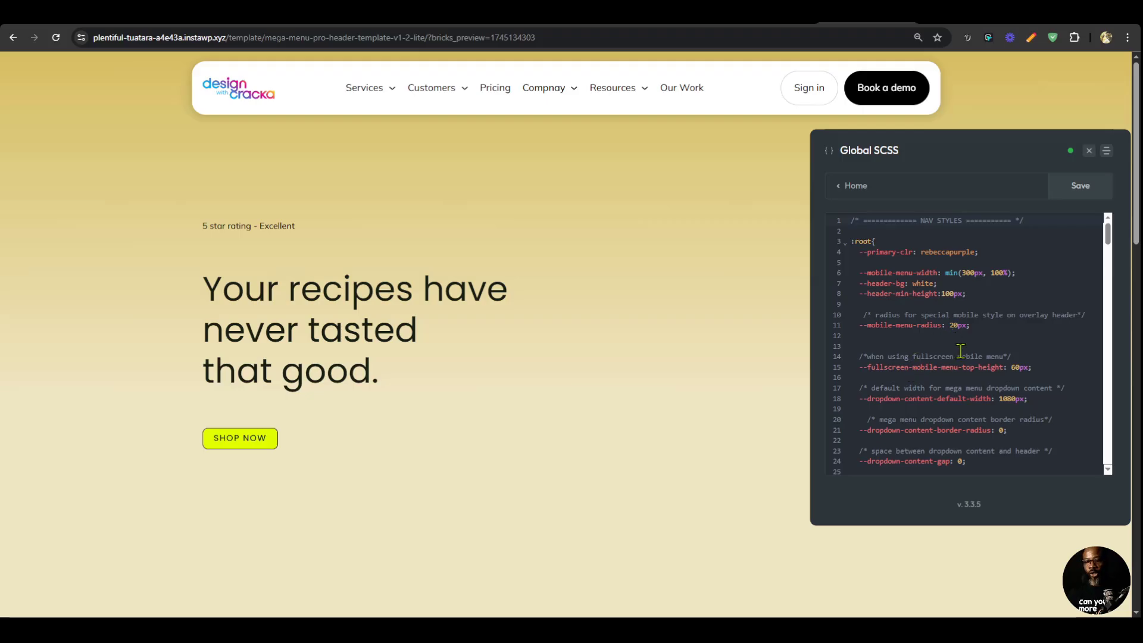
Copy the --header-min-height declaration from the root styles and search the stylesheet for "mobile styles".
drag(972, 293, 860, 296)
key(ctrl+c)
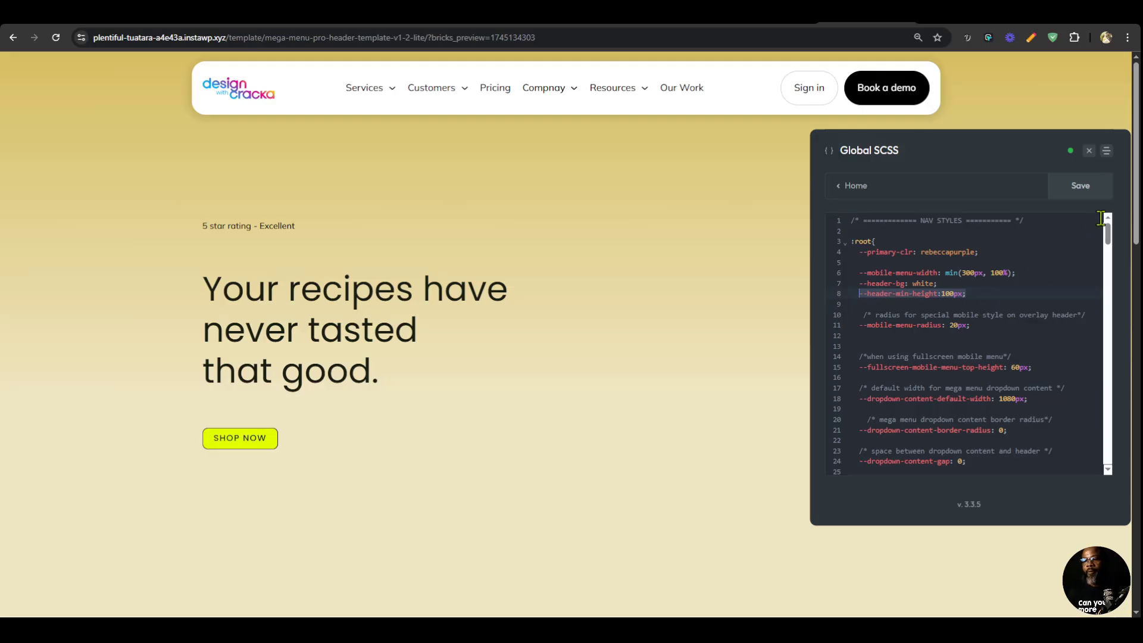
click(1004, 293)
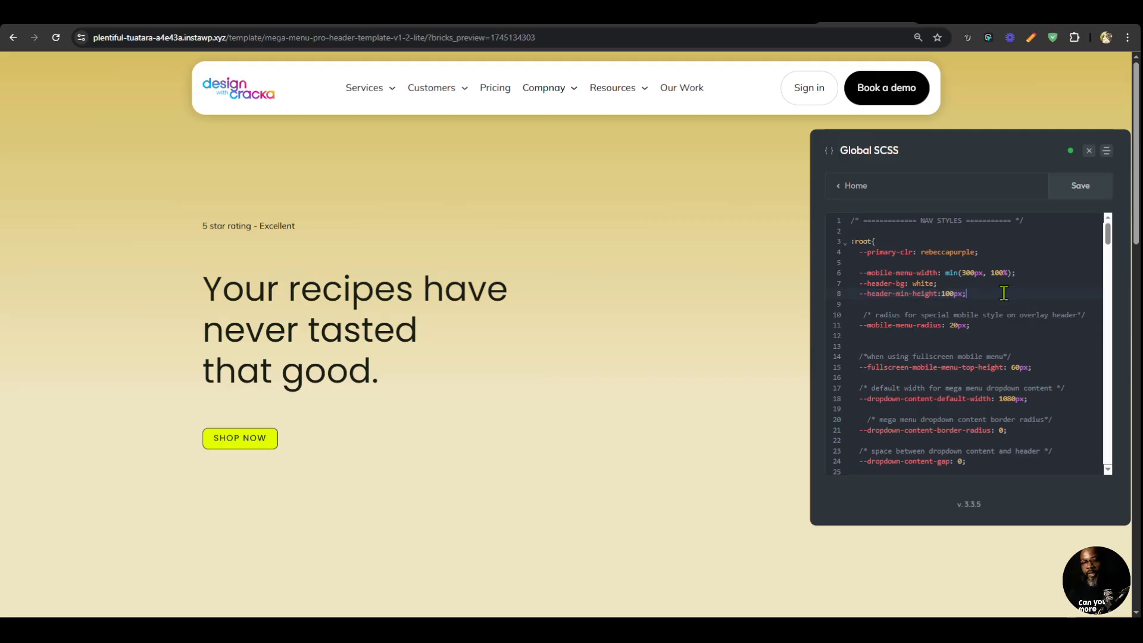
key(ctrl+f)
text(mobile styles)
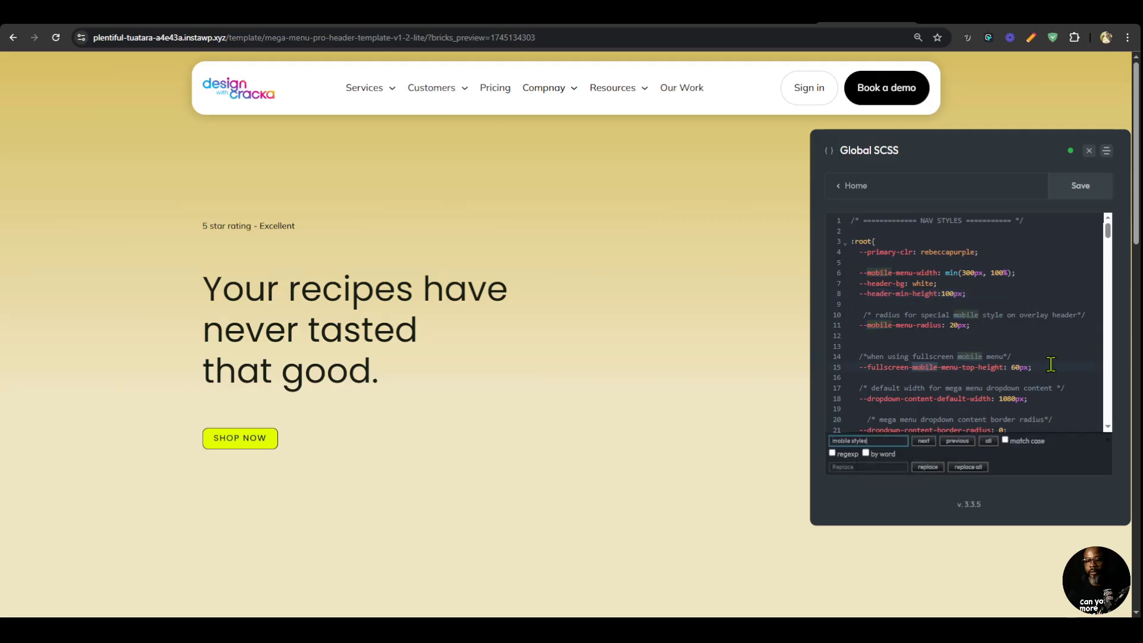
key(Return)
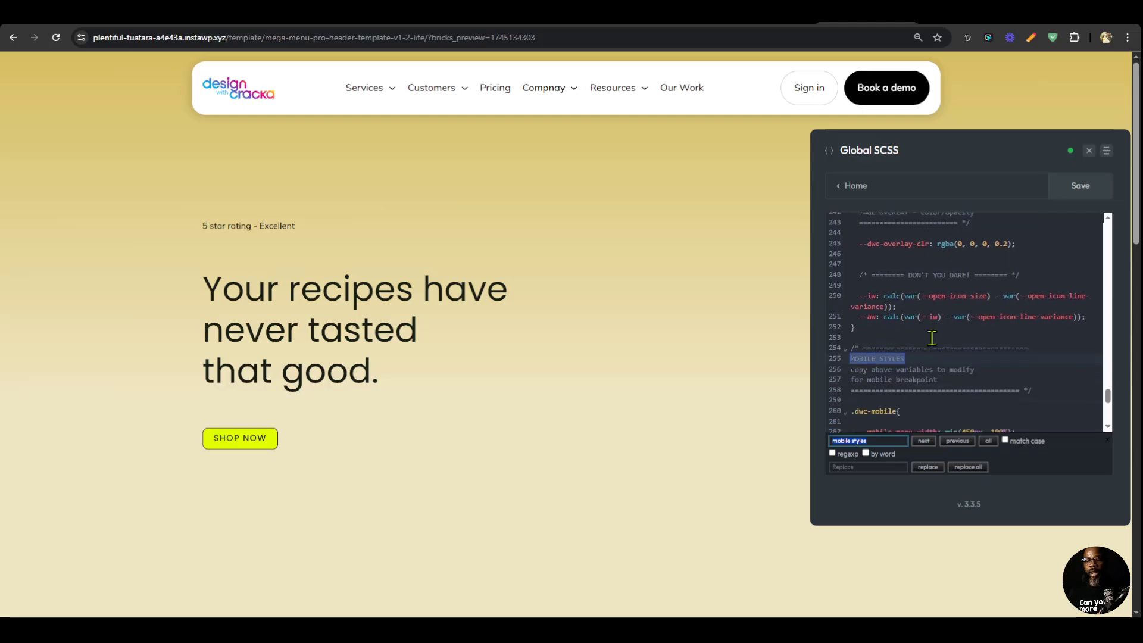
Add the copied --header-min-height declaration at the end of the .dwc-mobile block and set it to 60px.
click(914, 305)
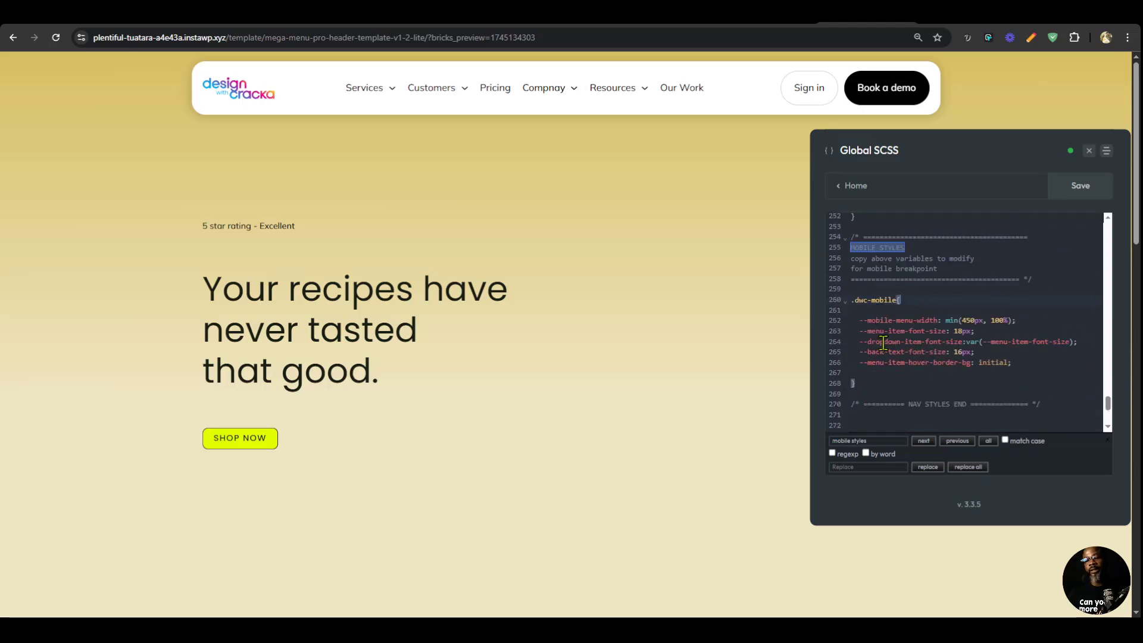
click(1025, 362)
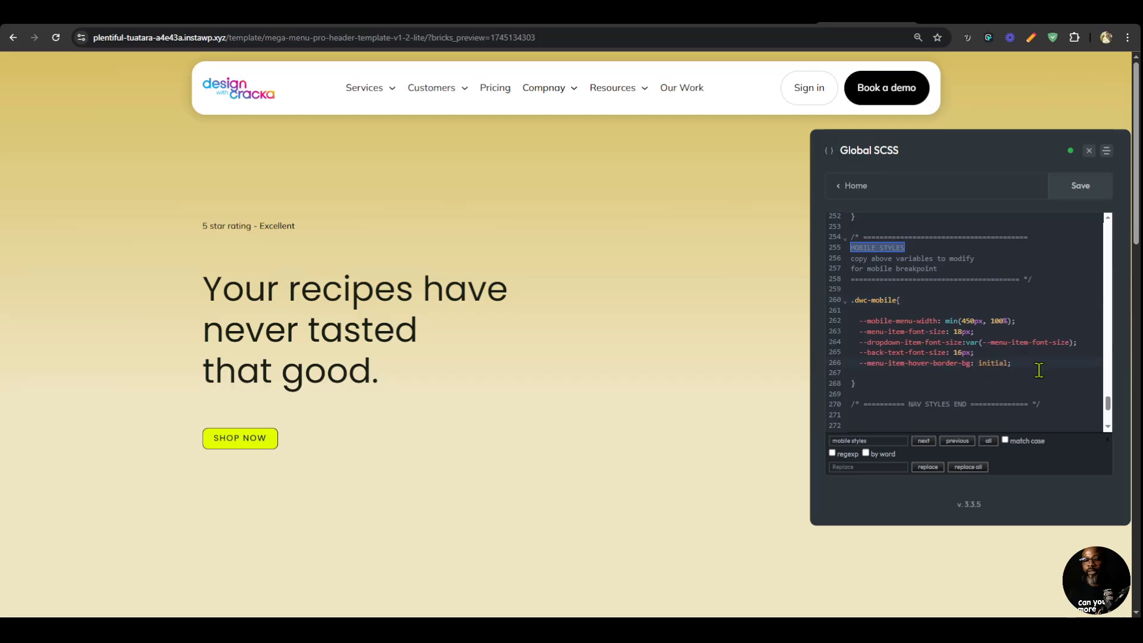
key(Return)
key(ctrl+v)
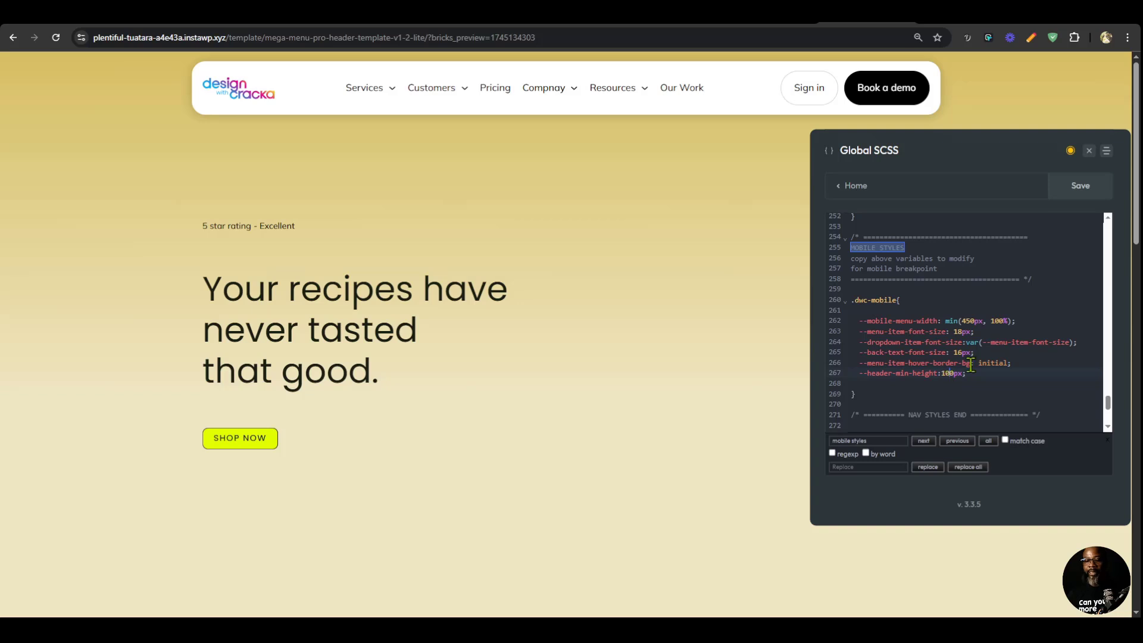
key(BackSpace)
key(BackSpace)
text(6)
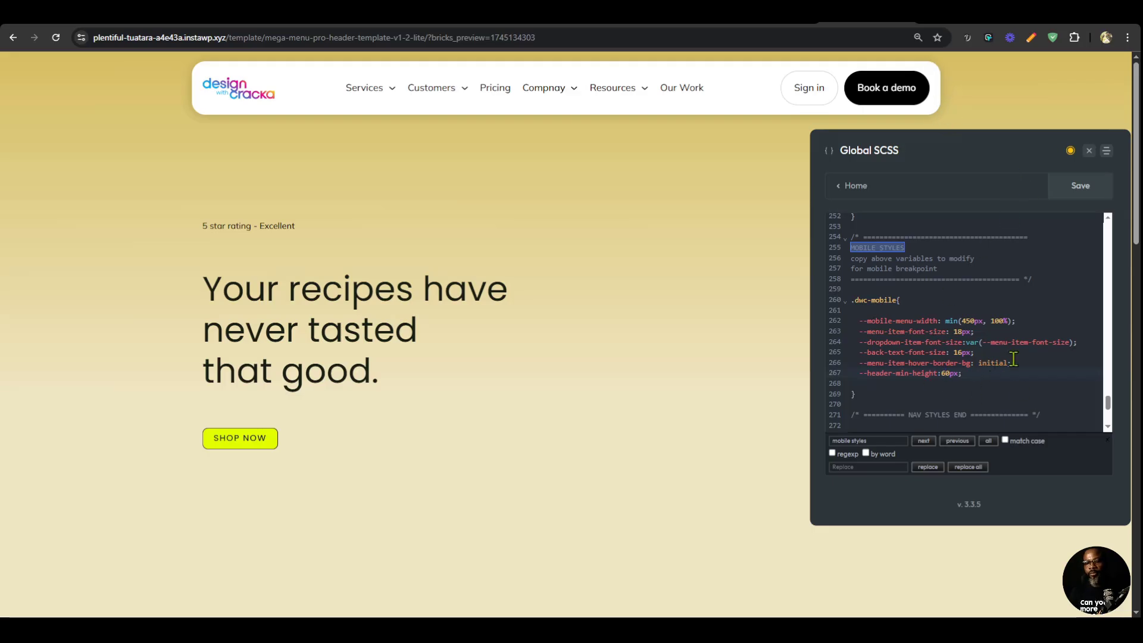
Search the stylesheet for "overlay header" and copy the --overlay-header-radius declaration from that section.
click(878, 440)
text(overlay header)
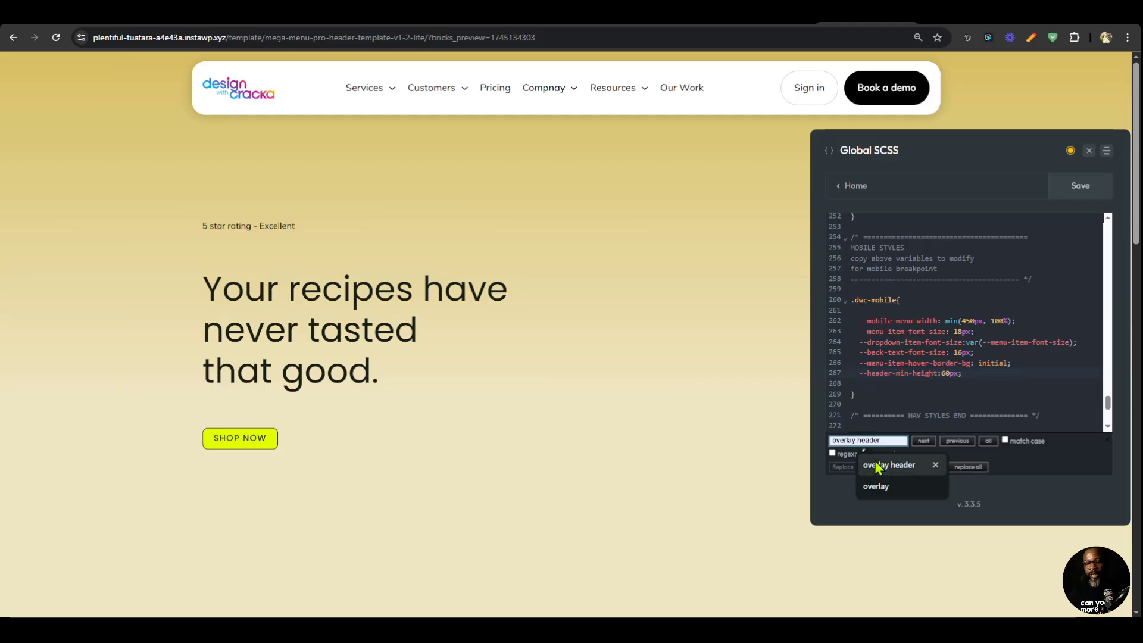
click(875, 465)
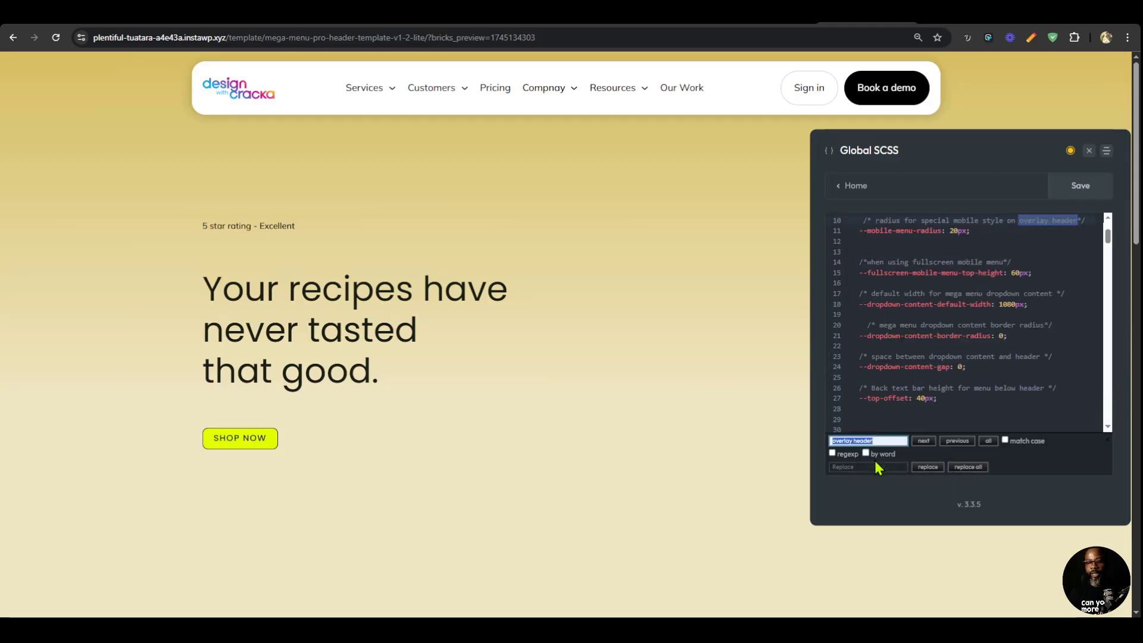
key(Return)
key(Return)
key(Return)
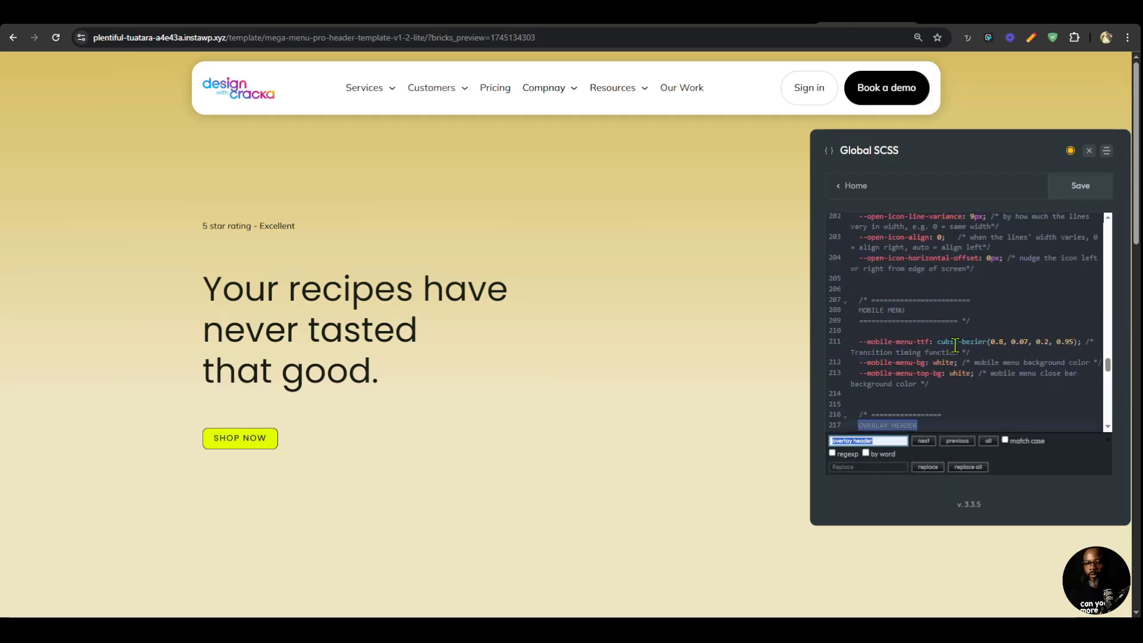
click(1008, 320)
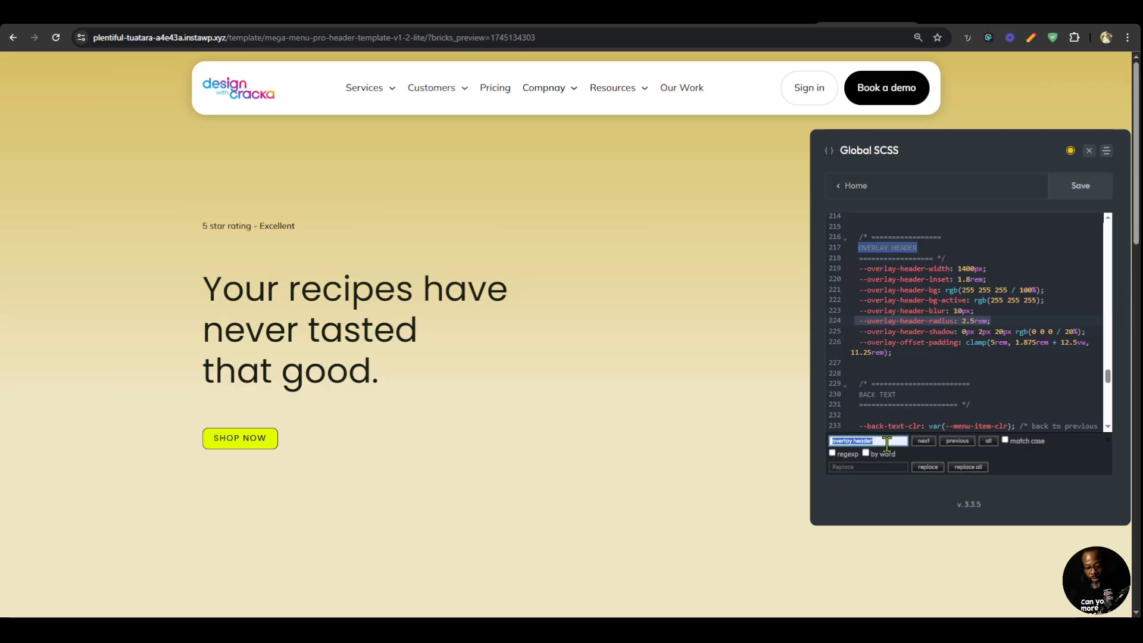
Search for "mobile styles" and add the copied --overlay-header-radius declaration below --header-min-height in the .dwc-mobile block.
text(mobile styles)
key(Return)
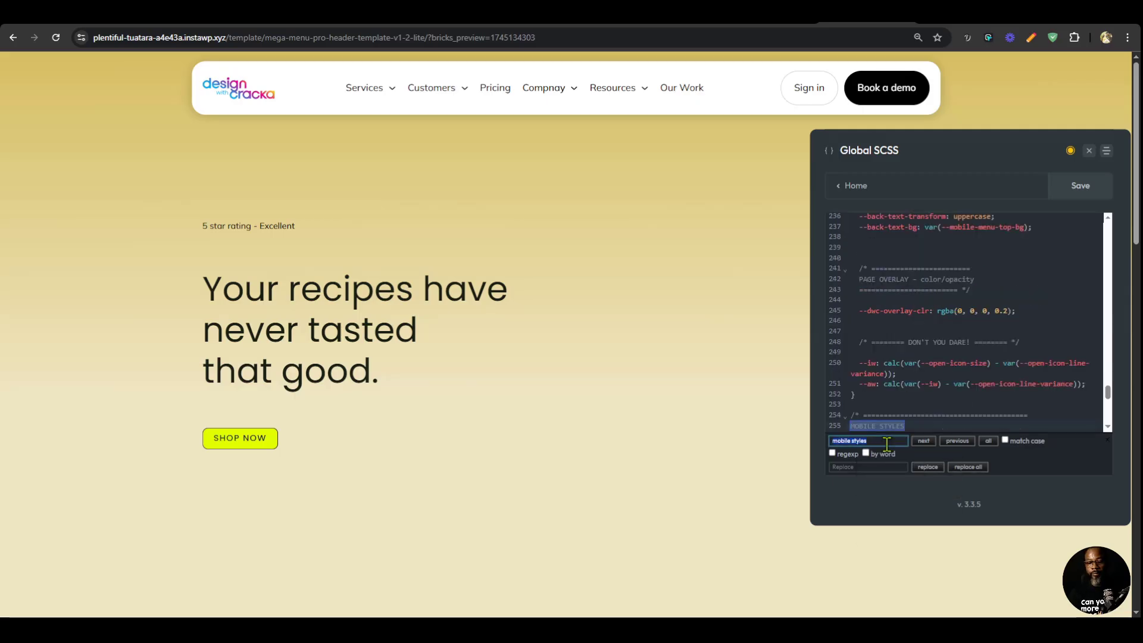
scroll(895, 221, down, 3)
click(1002, 378)
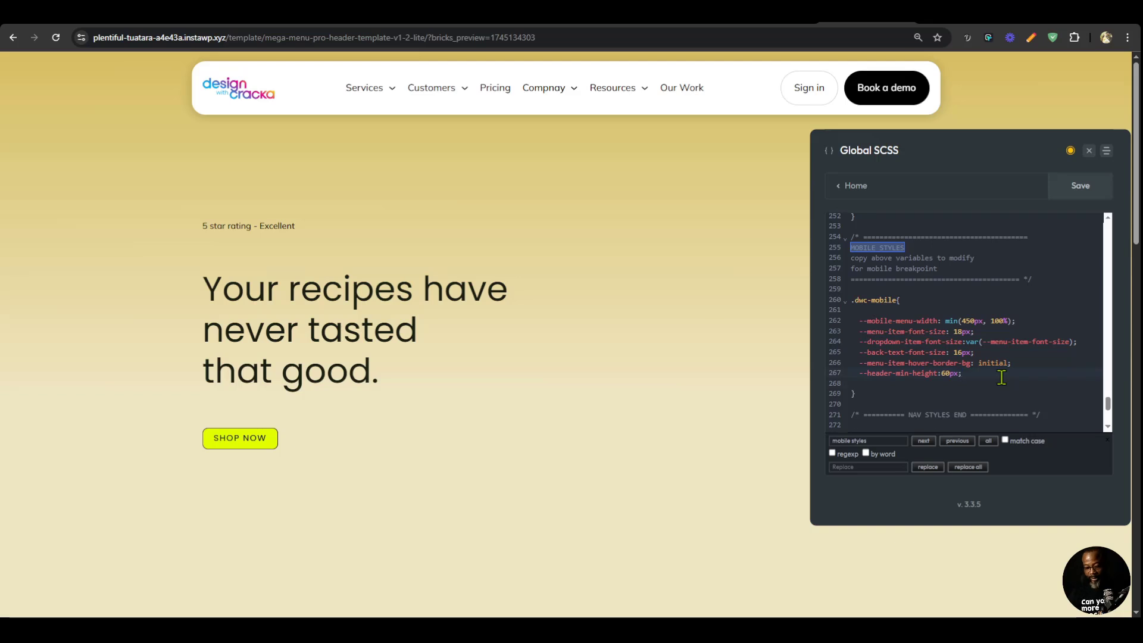
key(Return)
text(--overlay-header-radius: 2.5rem;)
Set the .dwc-mobile --overlay-header-radius to 1.5rem and save the stylesheet.
drag(966, 386, 975, 385)
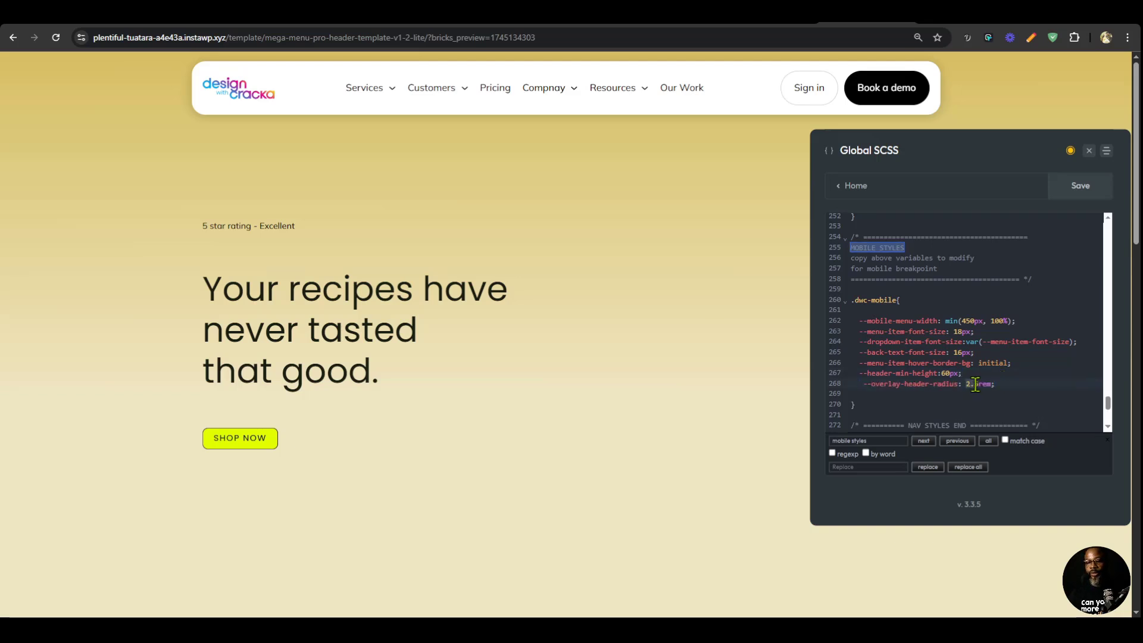
text(1)
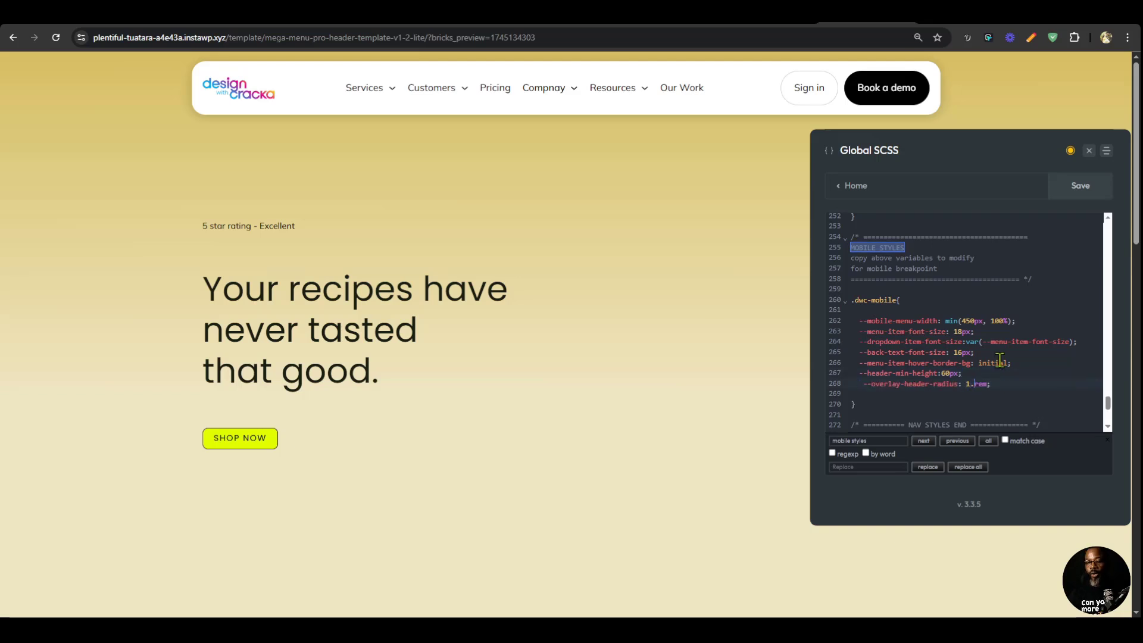
text(.2)
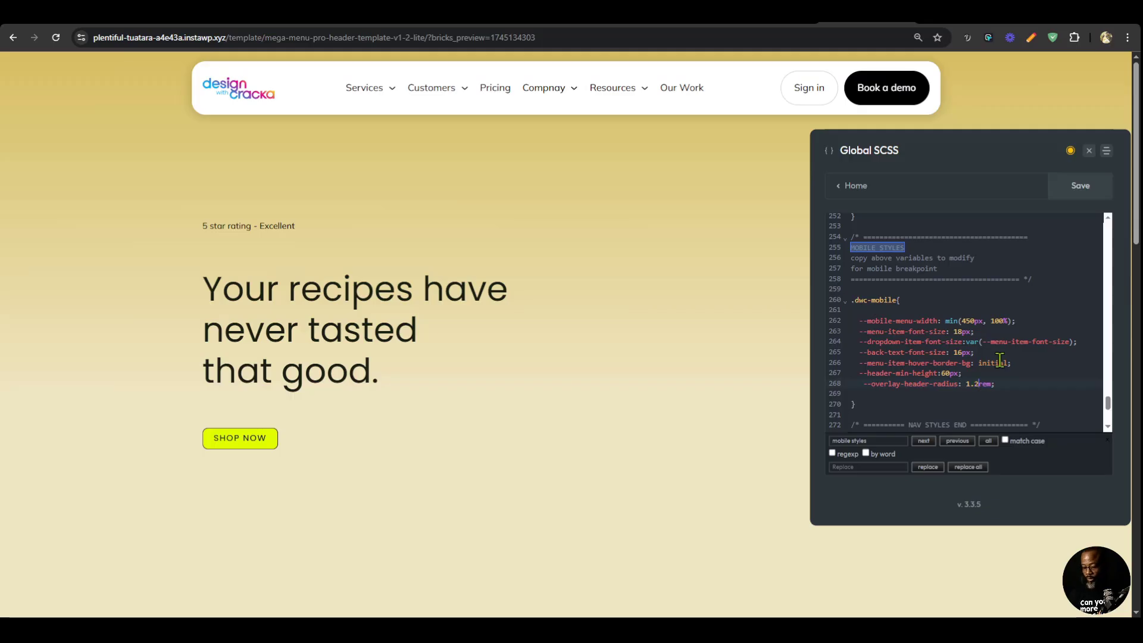
key(BackSpace)
text(5)
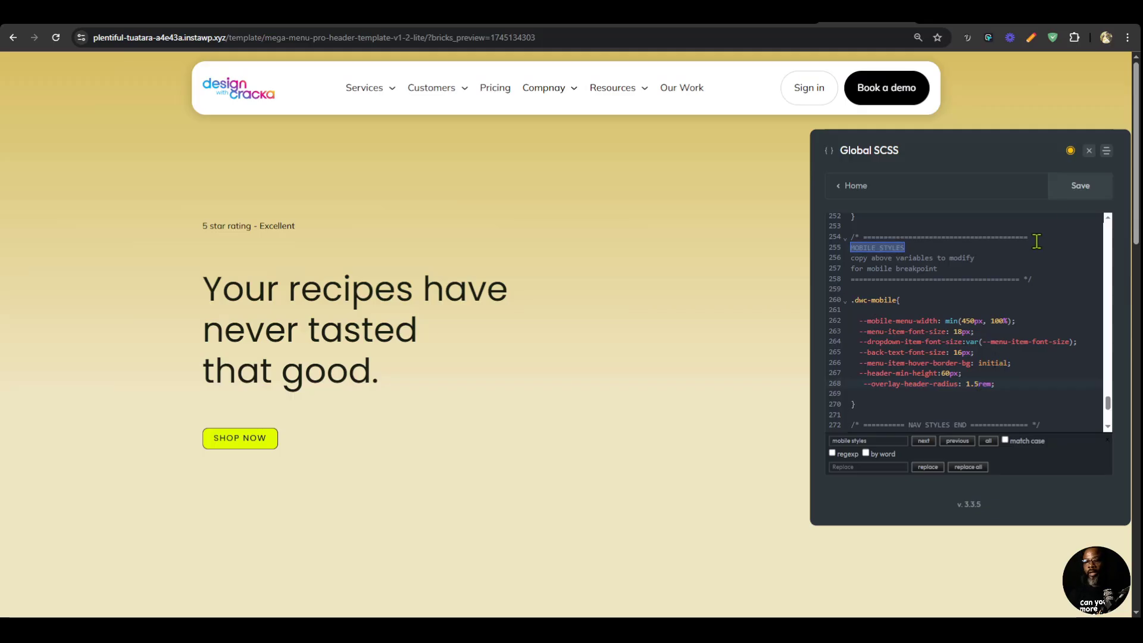
click(1071, 186)
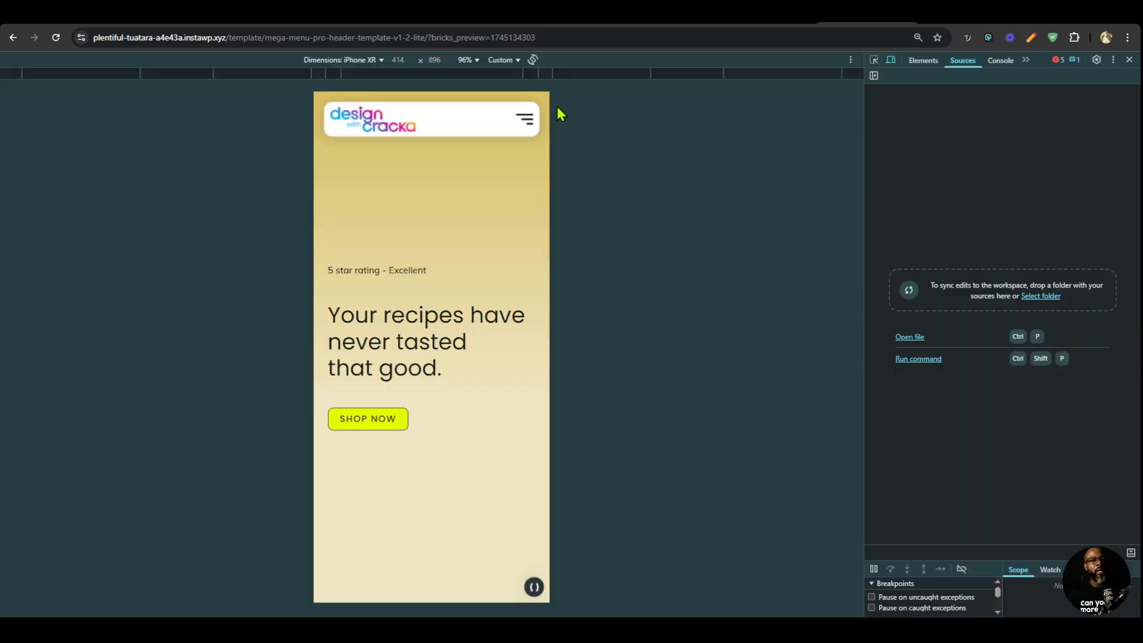
Check the rebuilt header in the mobile device view, opening and closing its menu, and leave the device view.
click(515, 120)
click(523, 119)
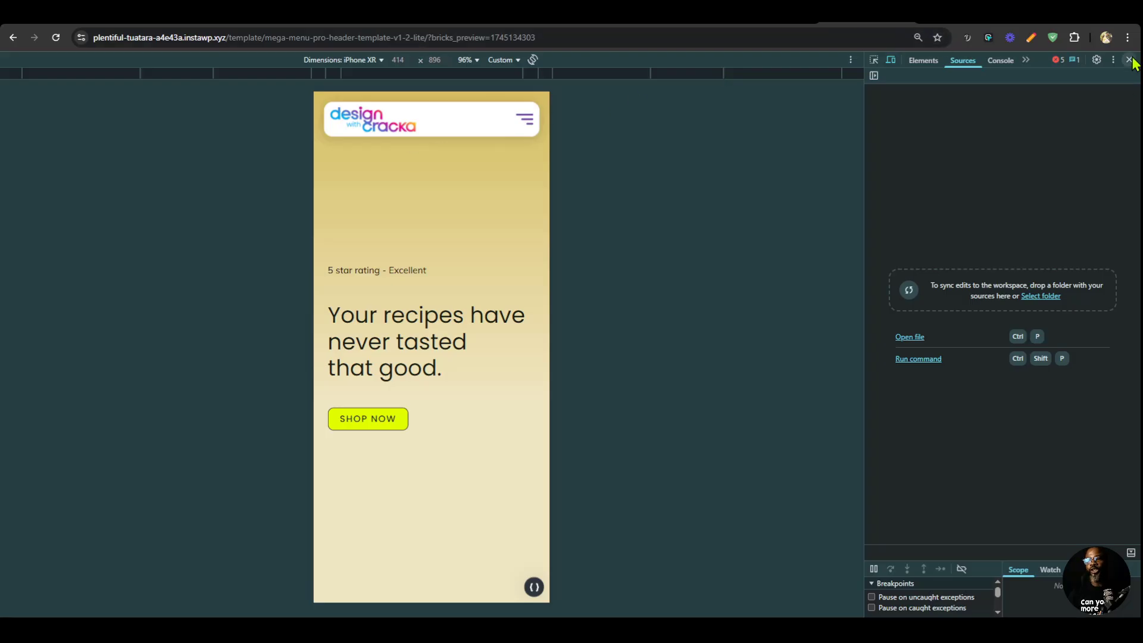
click(1129, 60)
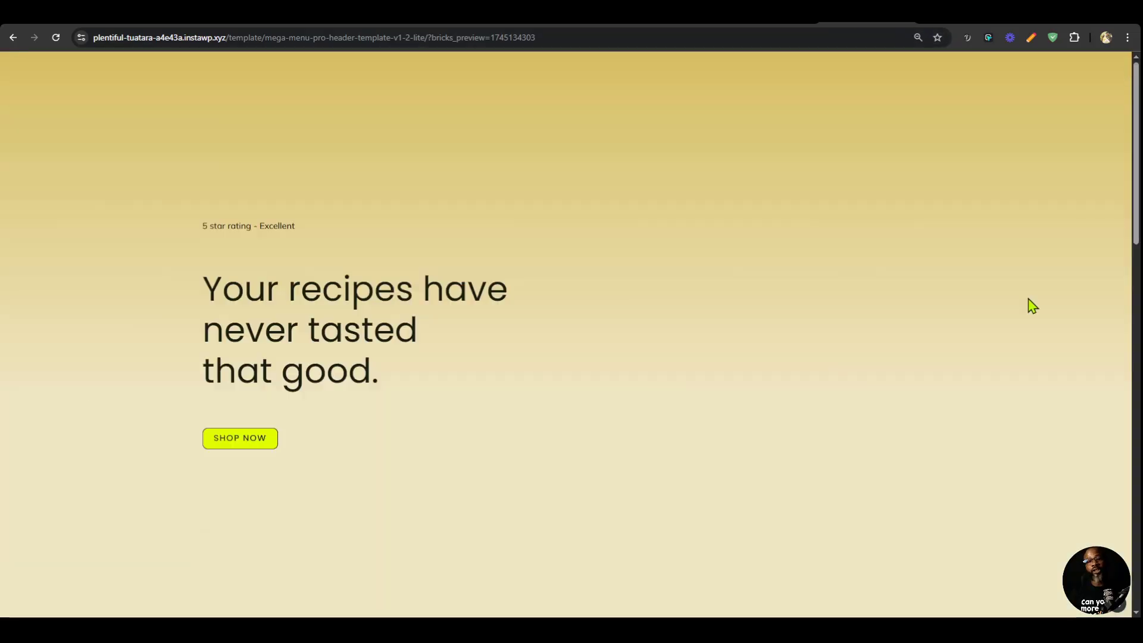
Find the "mobile styles" section in the Global SCSS, set --header-min-height in the .dwc-mobile block to 80px and save the stylesheet.
click(1121, 604)
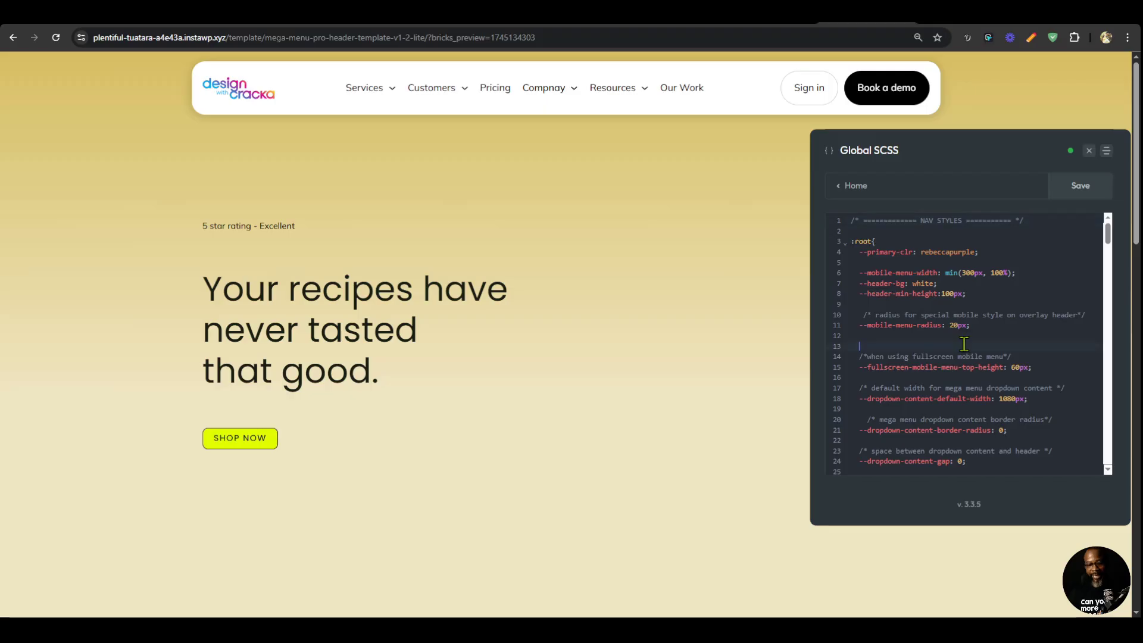
key(ctrl+f)
text(mobile styles)
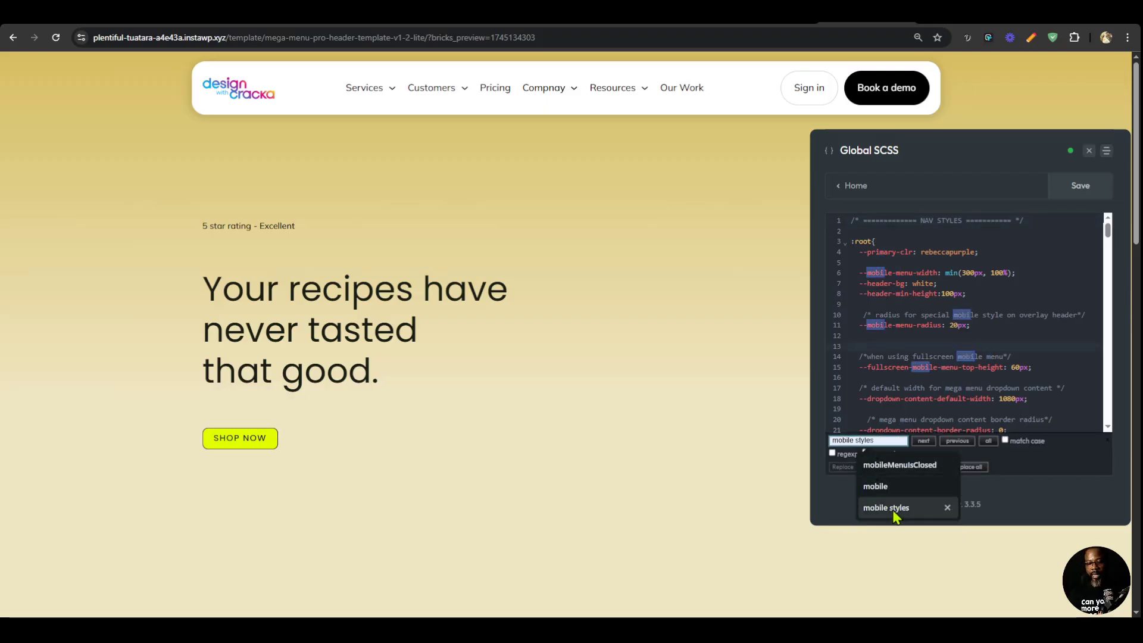
click(895, 508)
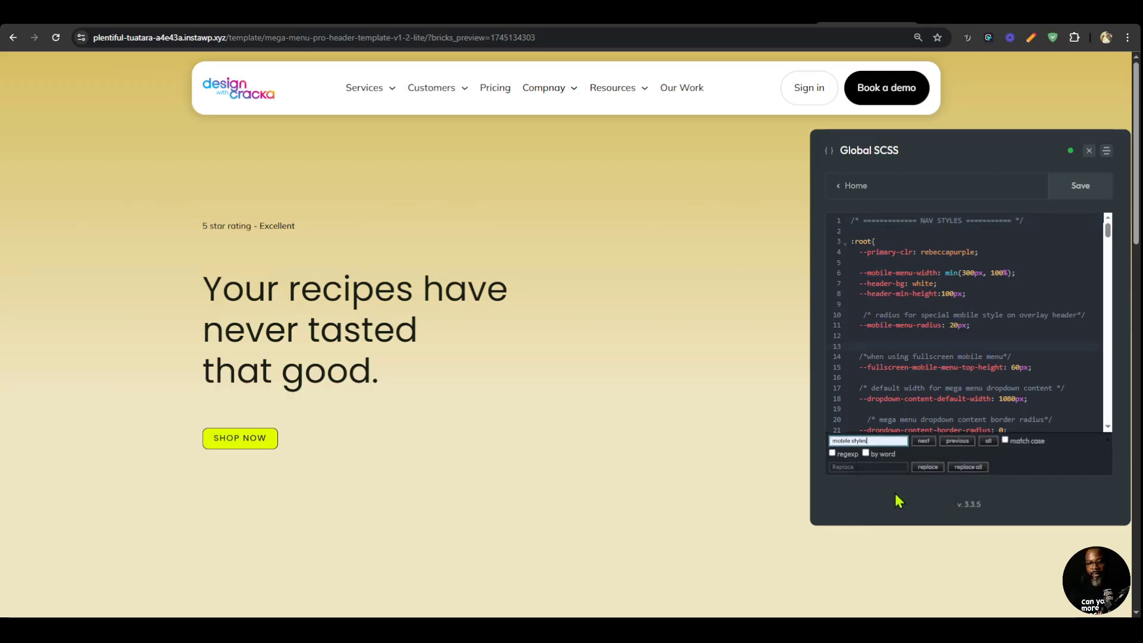
key(Return)
scroll(929, 378, down, 3)
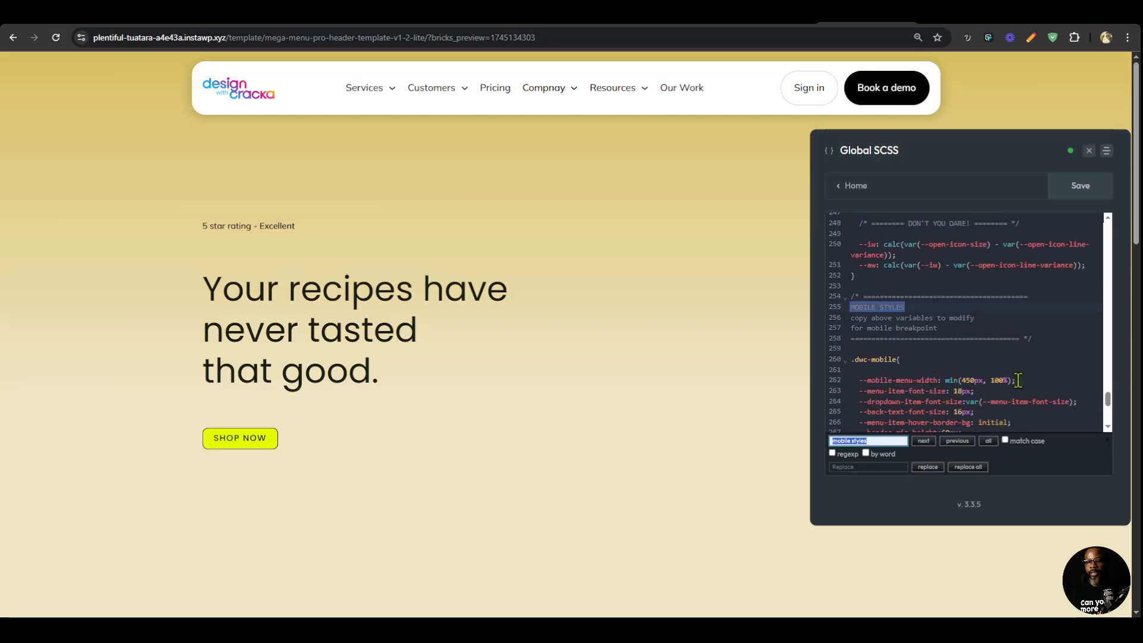
click(949, 374)
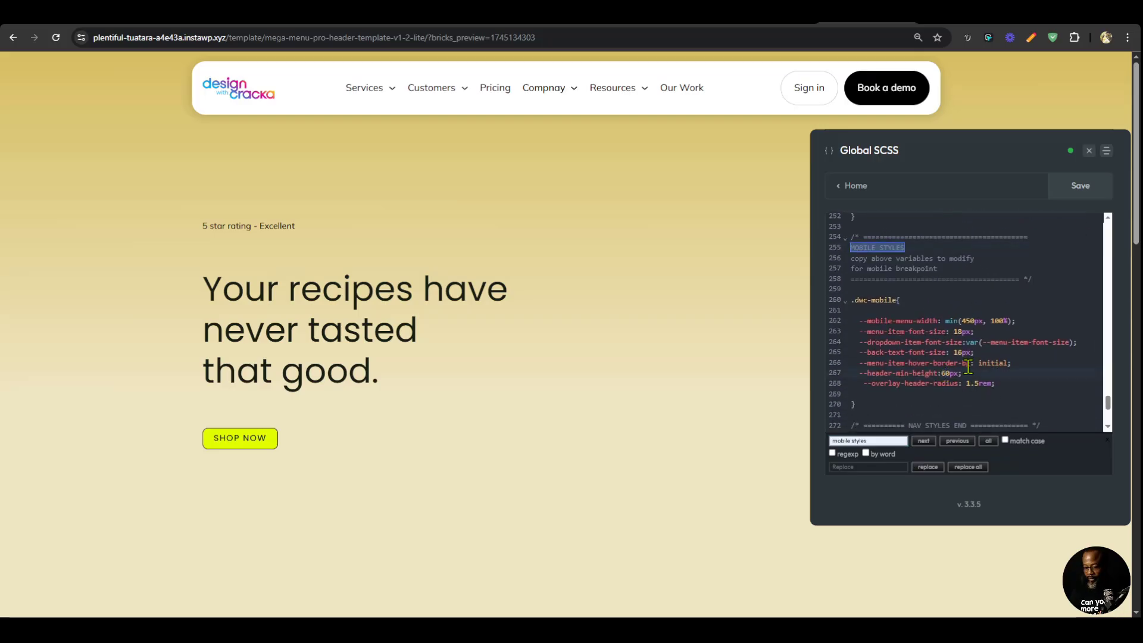
key(BackSpace)
text(8)
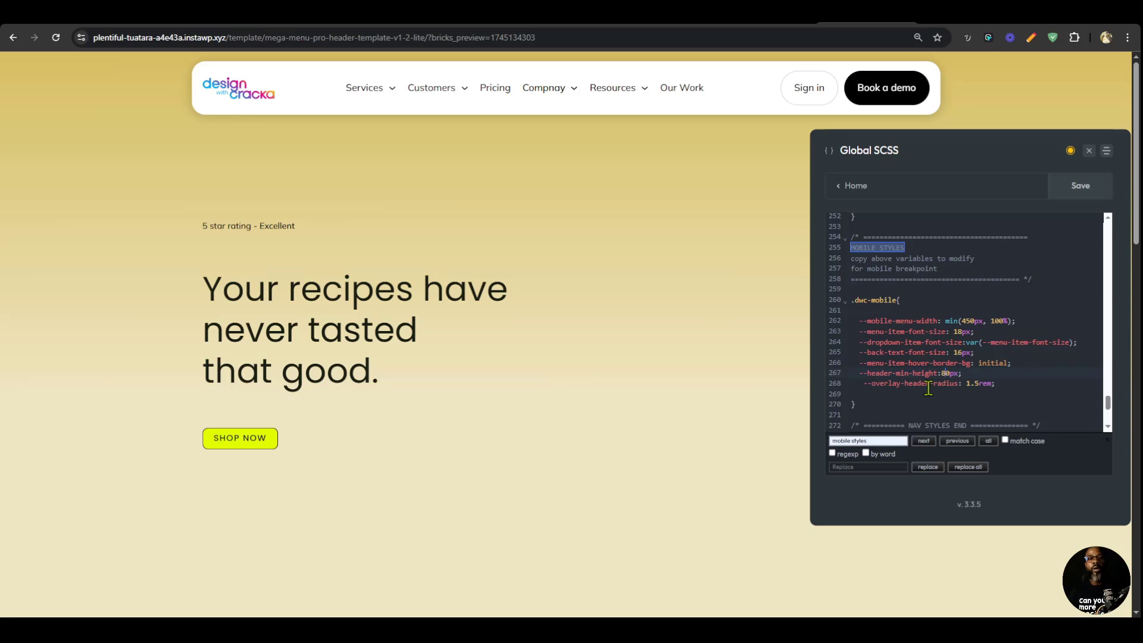
click(1076, 192)
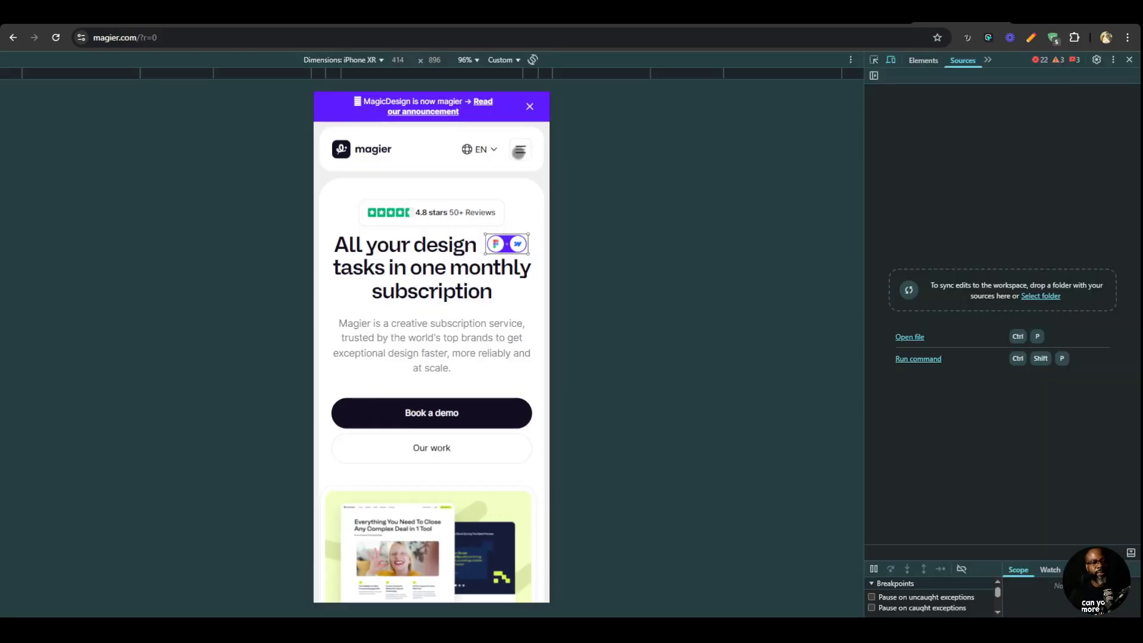
Switch to magier.com's mobile view and open and close its menu to examine how it expands.
click(519, 152)
click(519, 153)
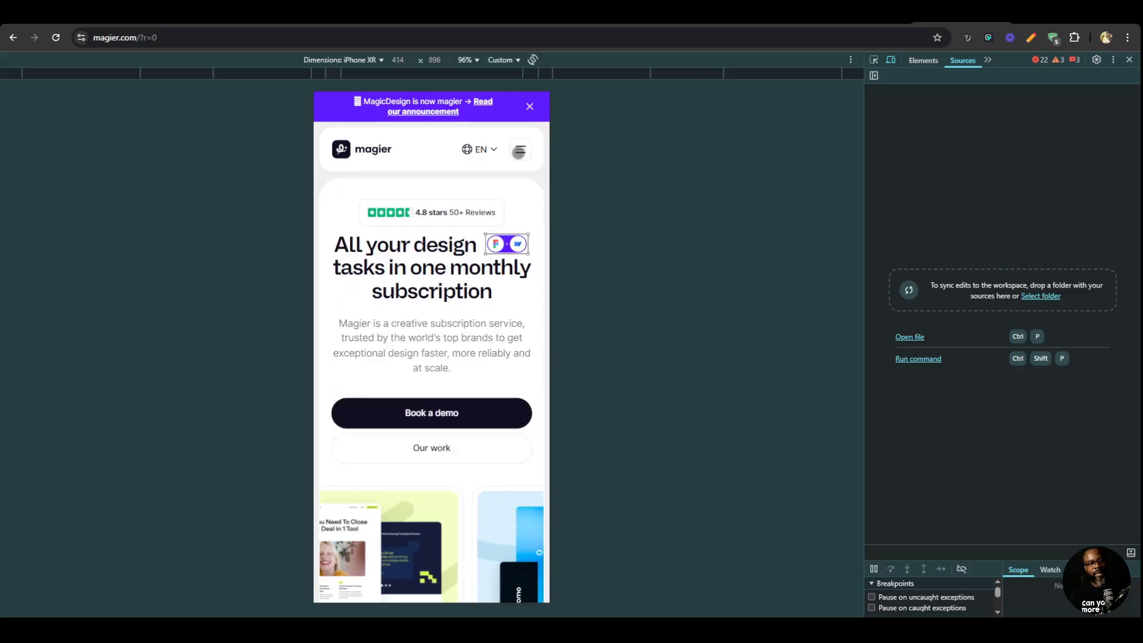
click(519, 152)
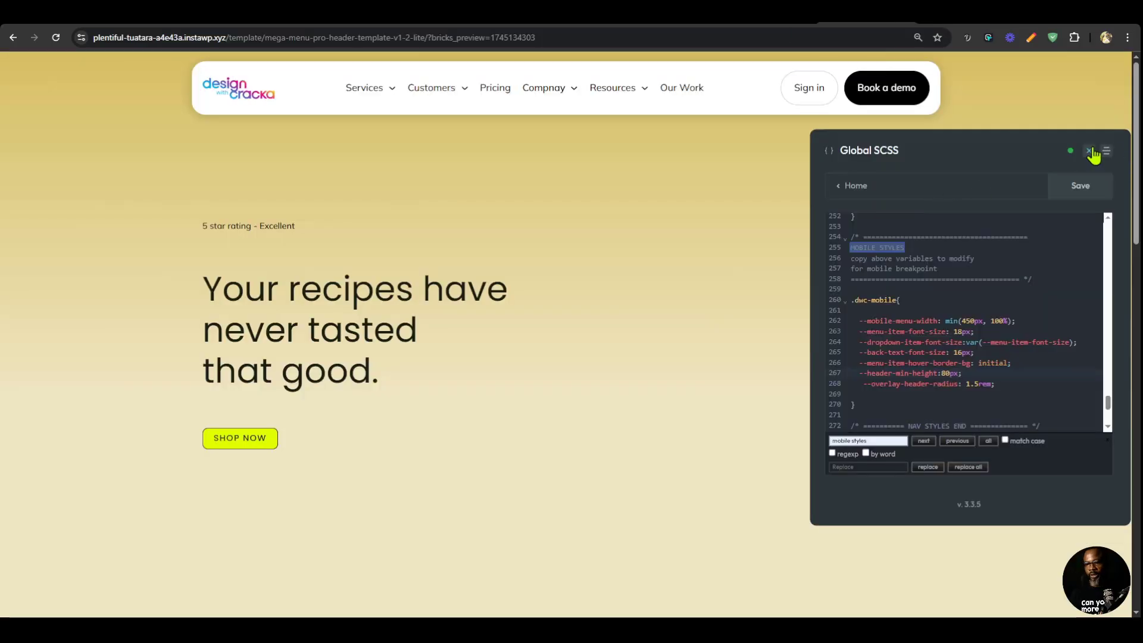
Close the Global SCSS editor on the preview page and examine the rebuilt header's menu and Services submenu in the mobile device view.
click(1090, 151)
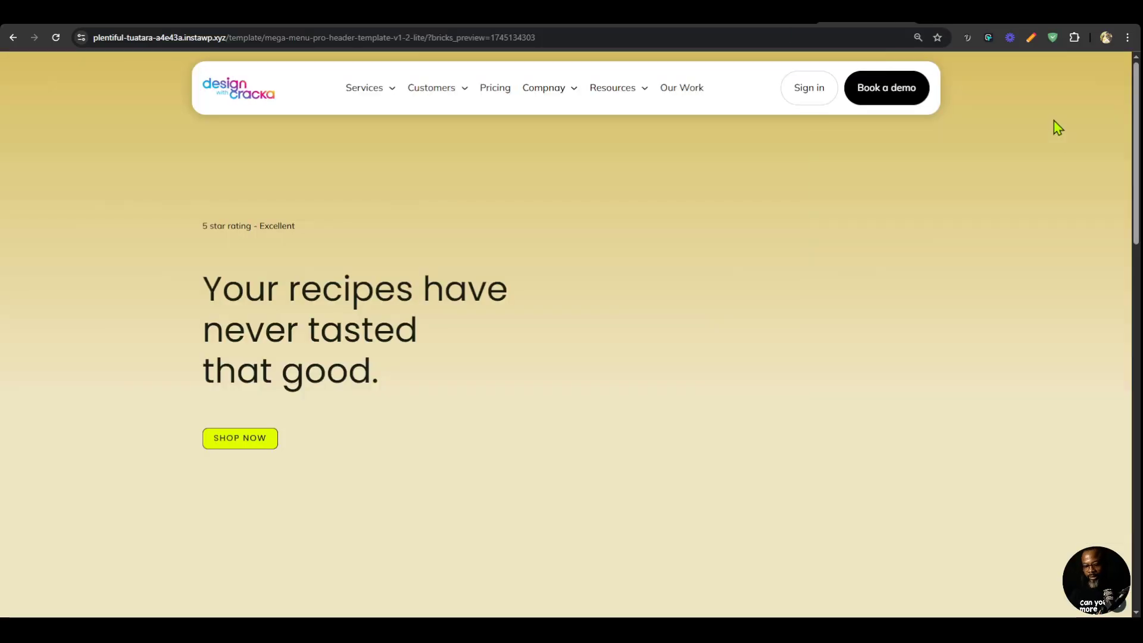
key(F12)
click(527, 126)
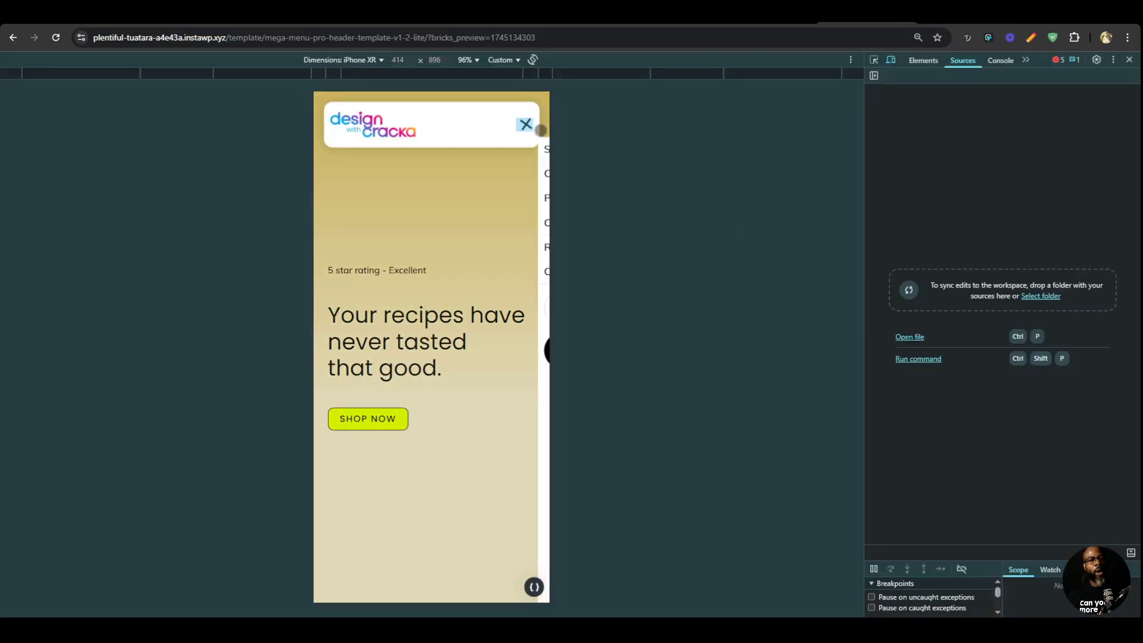
click(539, 154)
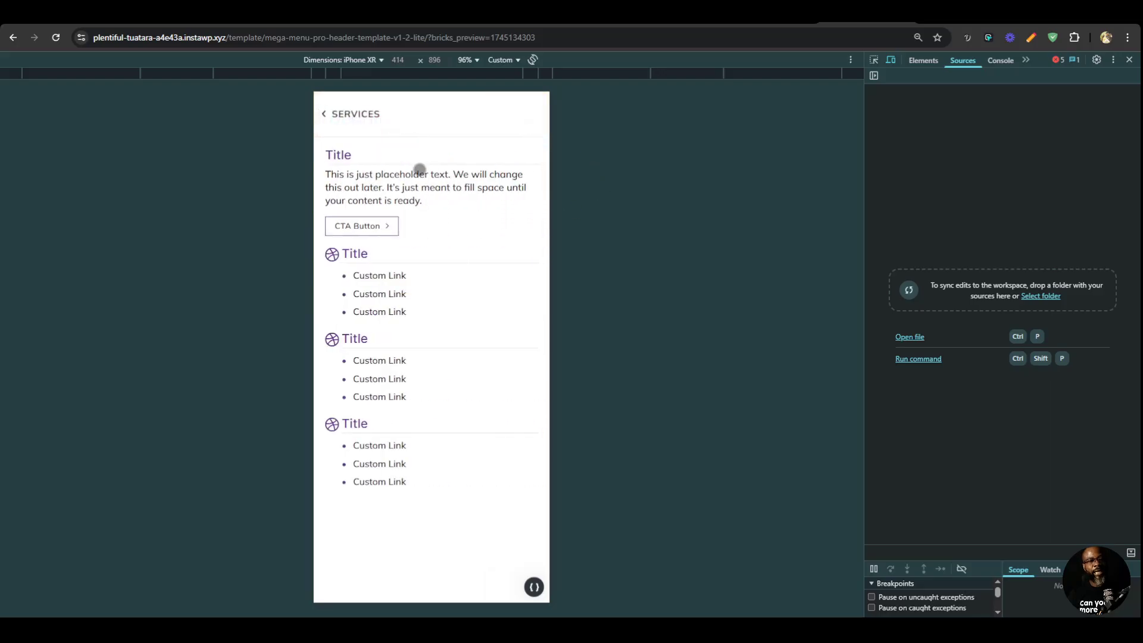
click(377, 123)
click(529, 225)
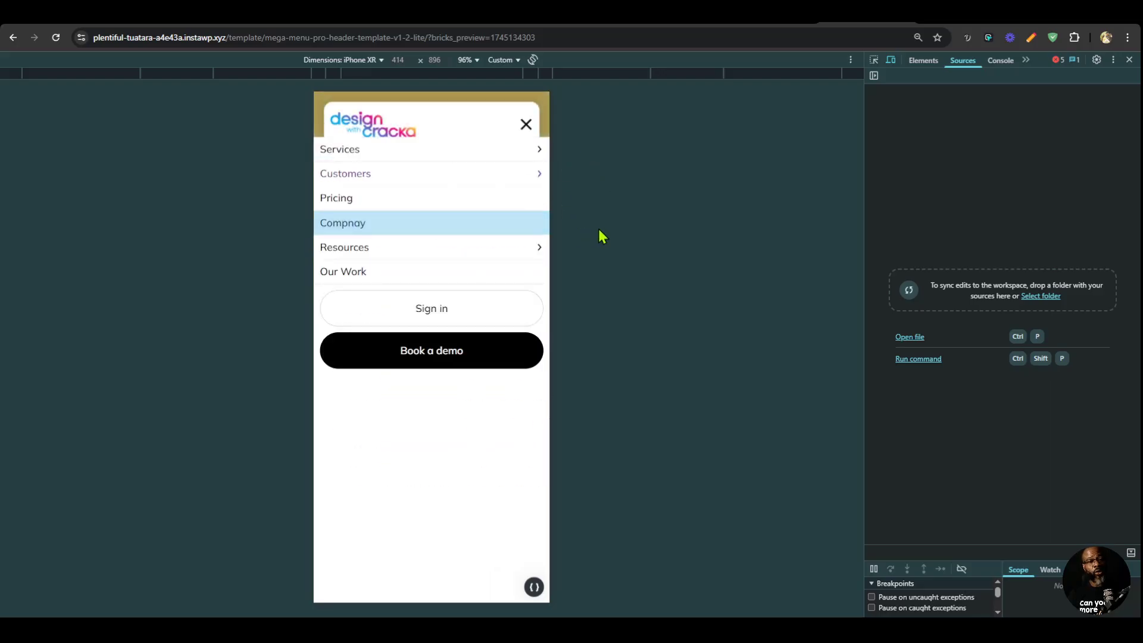
click(381, 115)
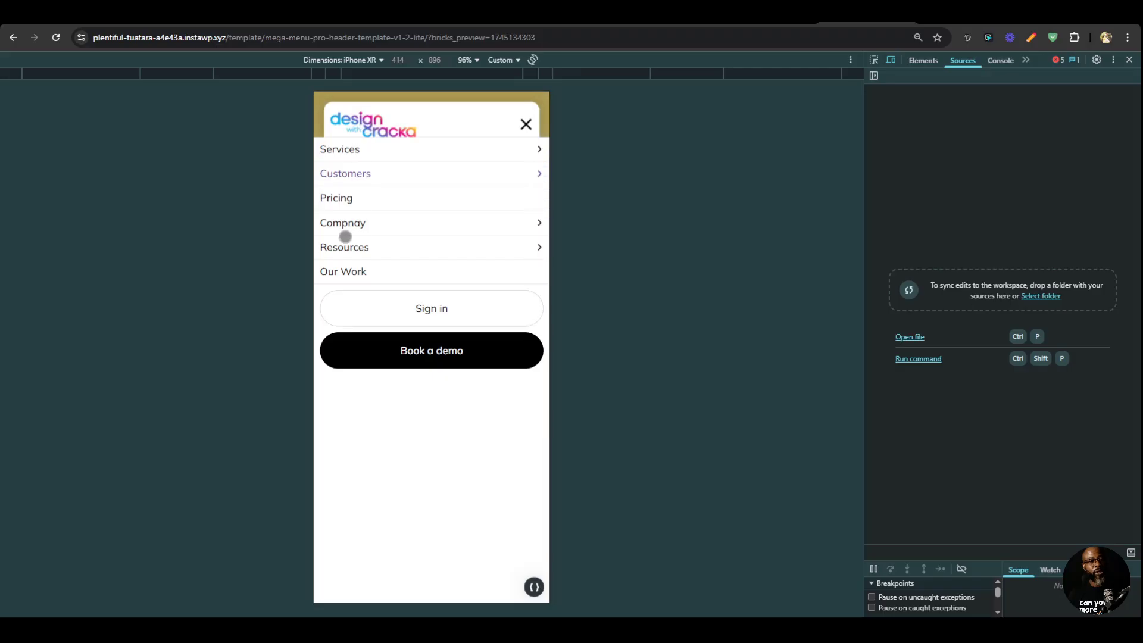
click(1130, 59)
Return to the Bricks editor and correct the misspelled "Compnay" mega menu item text to "Company".
click(800, 16)
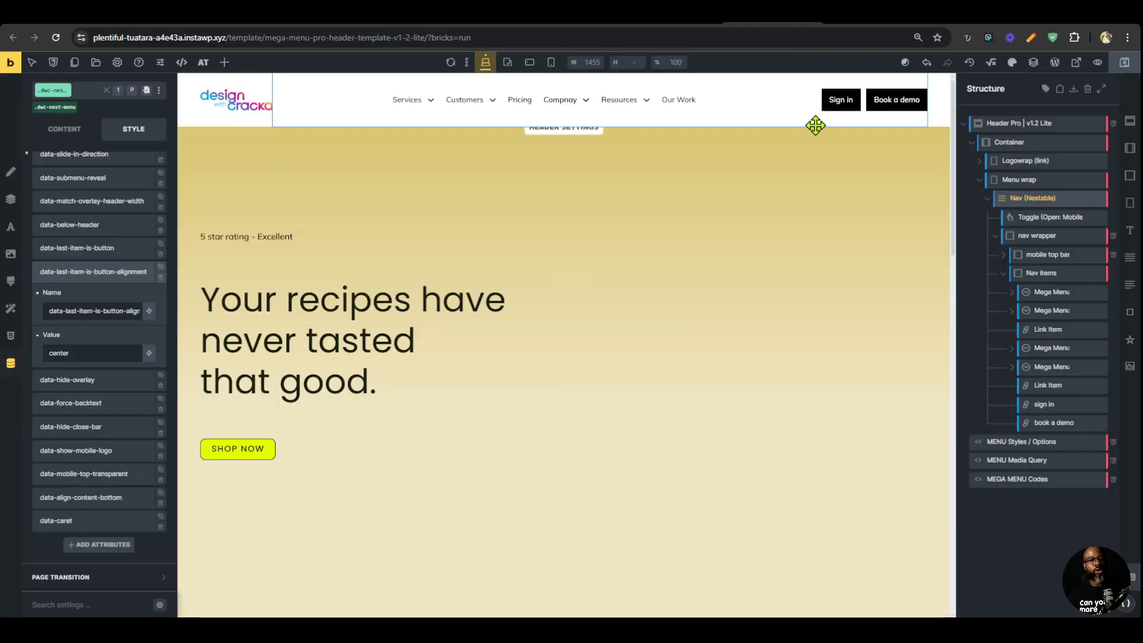
click(561, 104)
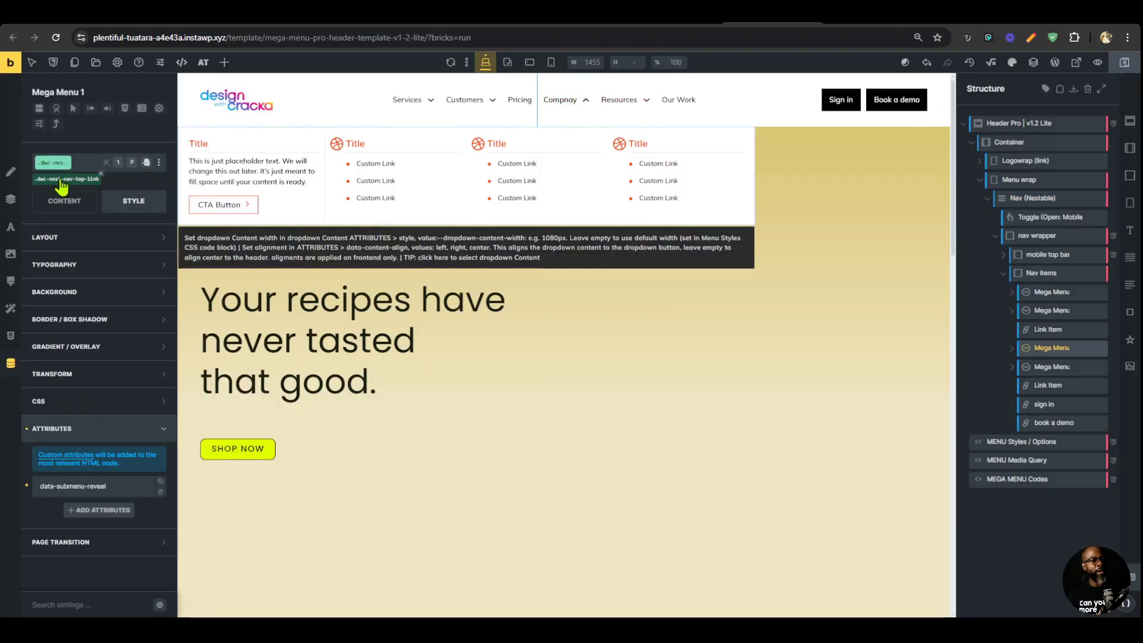
click(82, 205)
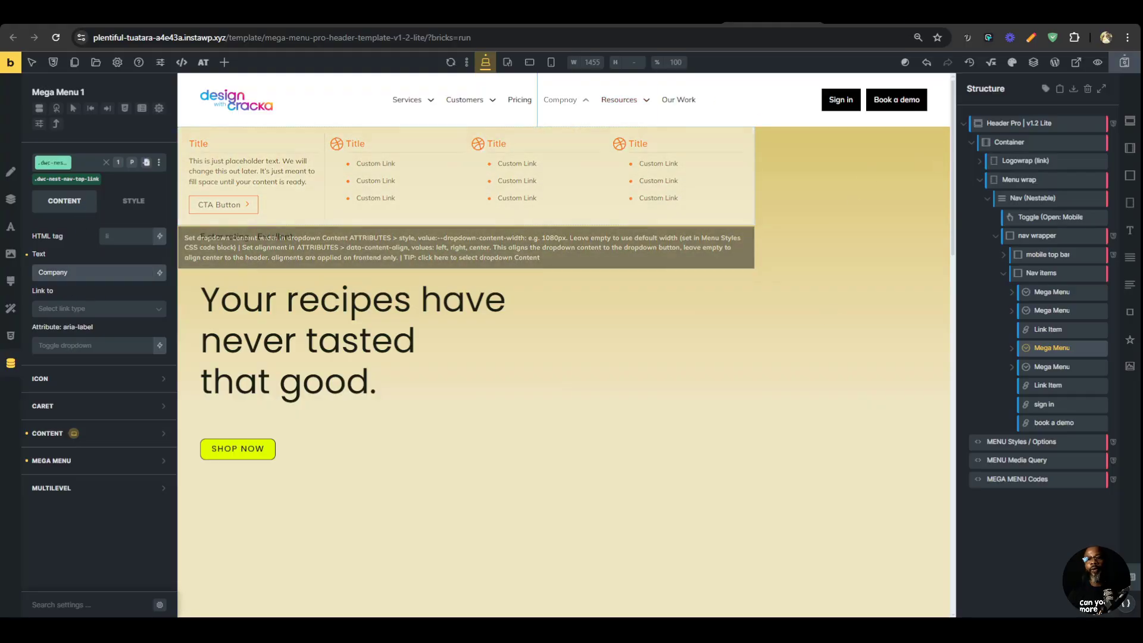
Examine magier.com's mobile menu again as reference for the slide direction and submenu behaviour.
click(866, 15)
click(961, 15)
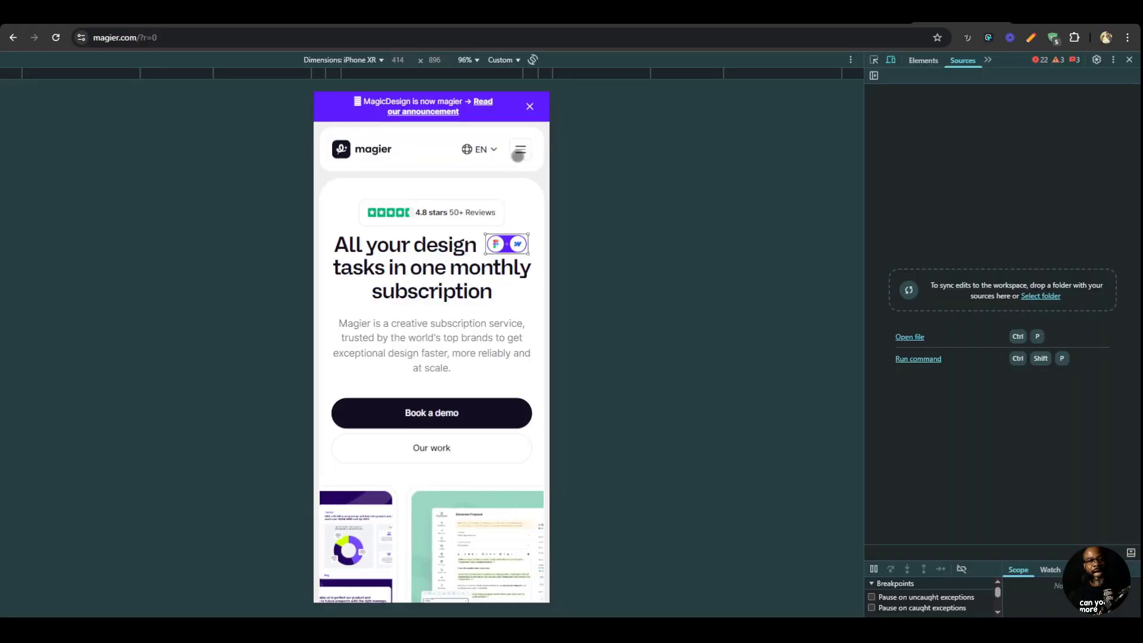
click(519, 150)
click(866, 15)
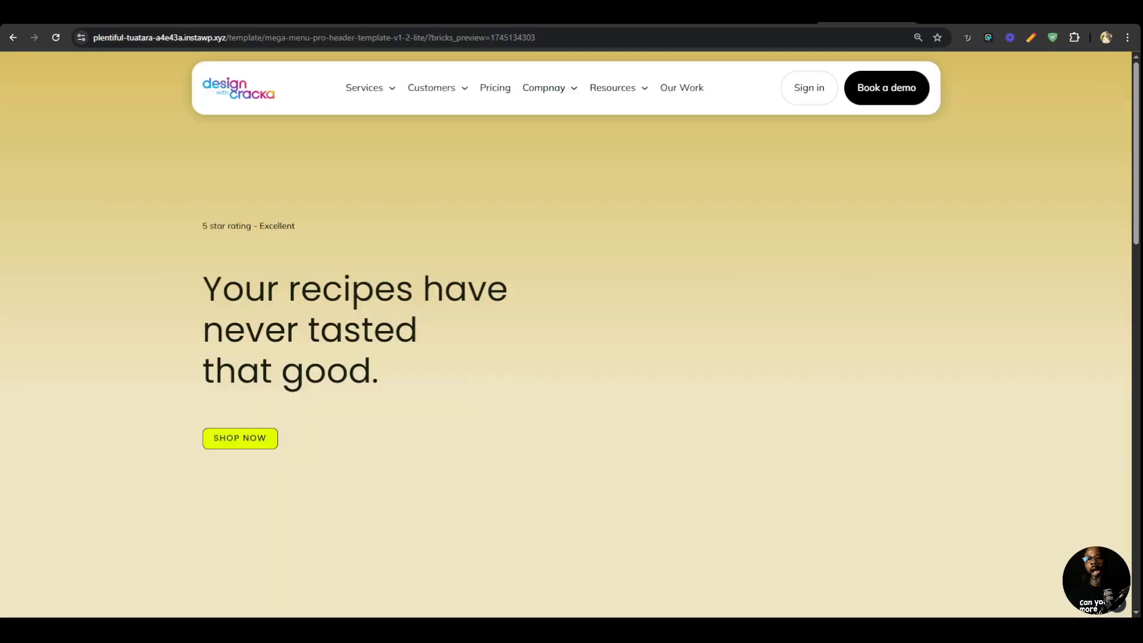
In the Bricks editor, set the data-slide-in-direction attribute of the Nav (Nestable) element to top.
click(774, 16)
click(1032, 198)
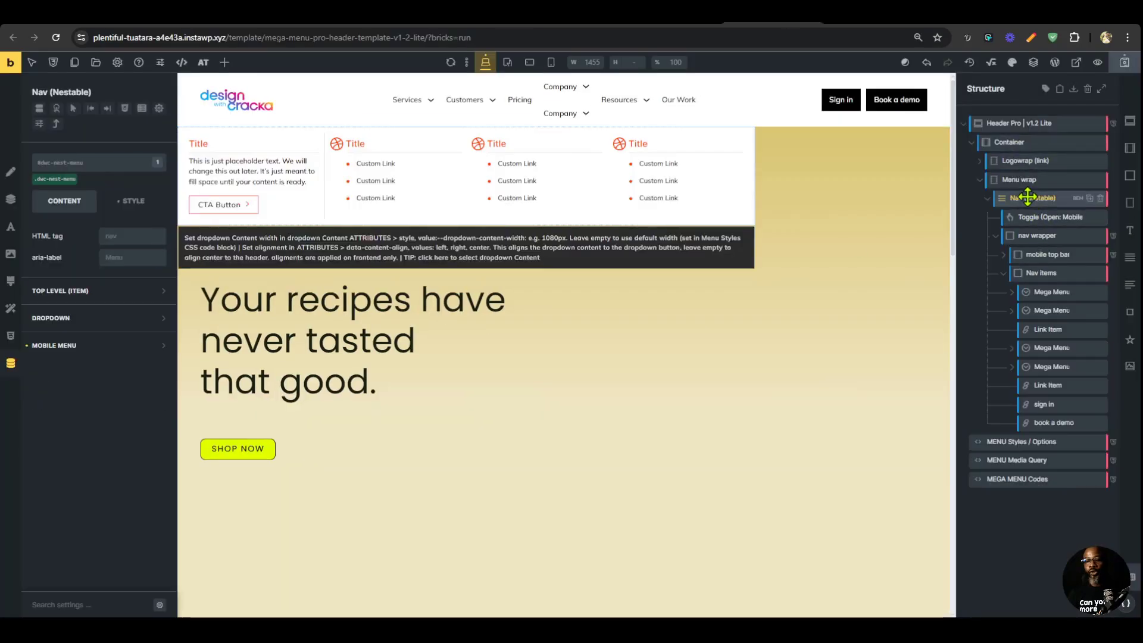
click(11, 363)
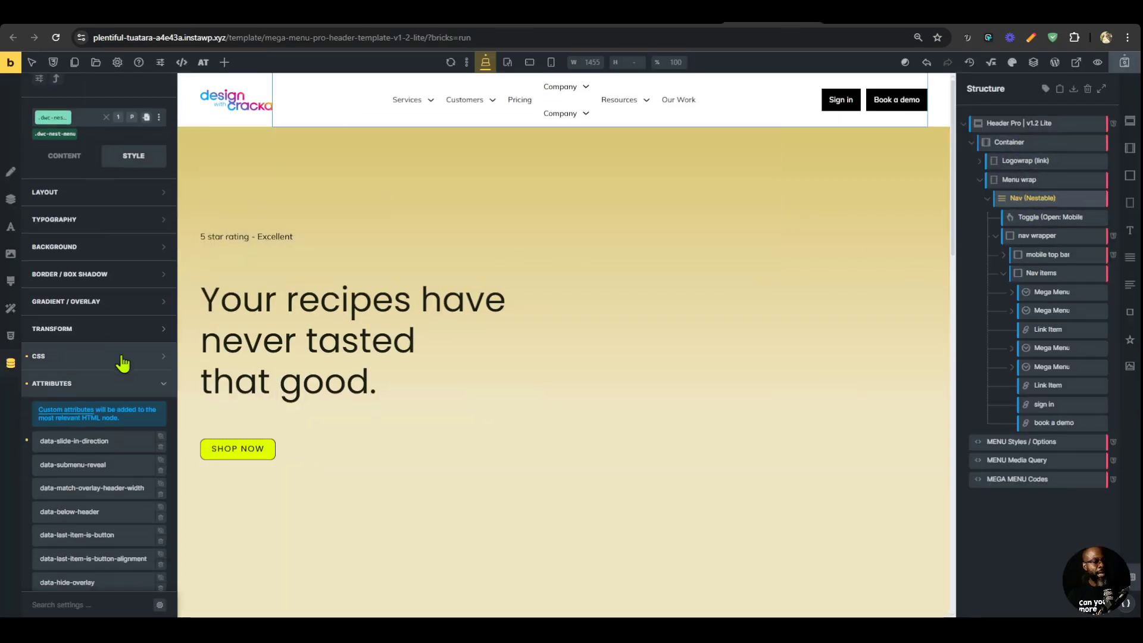
click(122, 249)
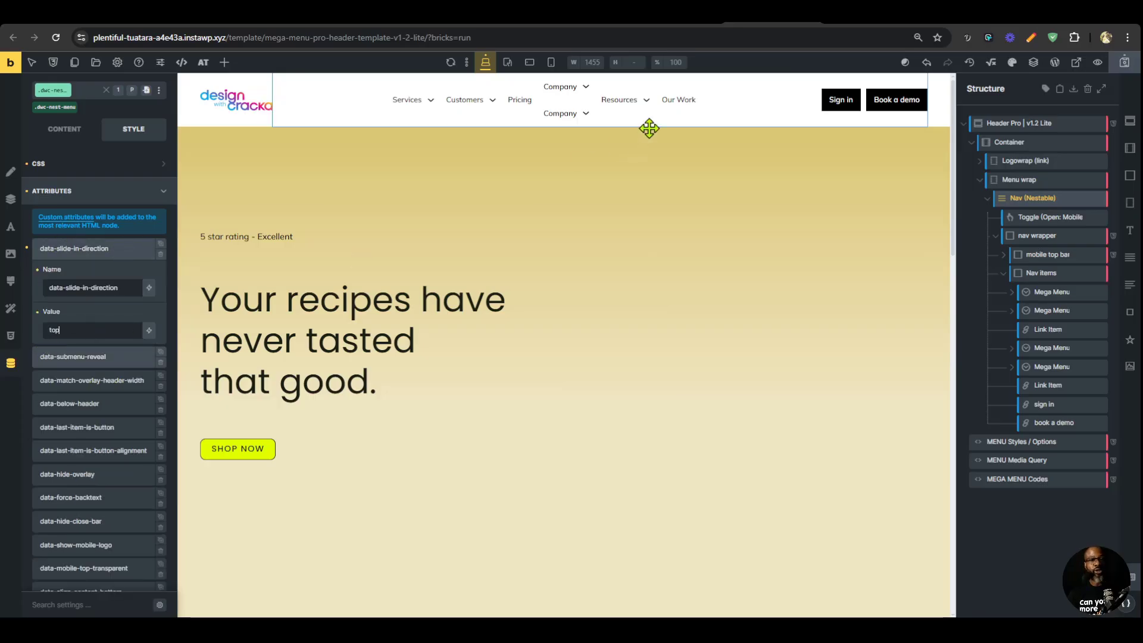
Set the Nav (Nestable) element's data-submenu-reveal attribute to expand and save the template.
click(100, 360)
scroll(95, 321, down, 3)
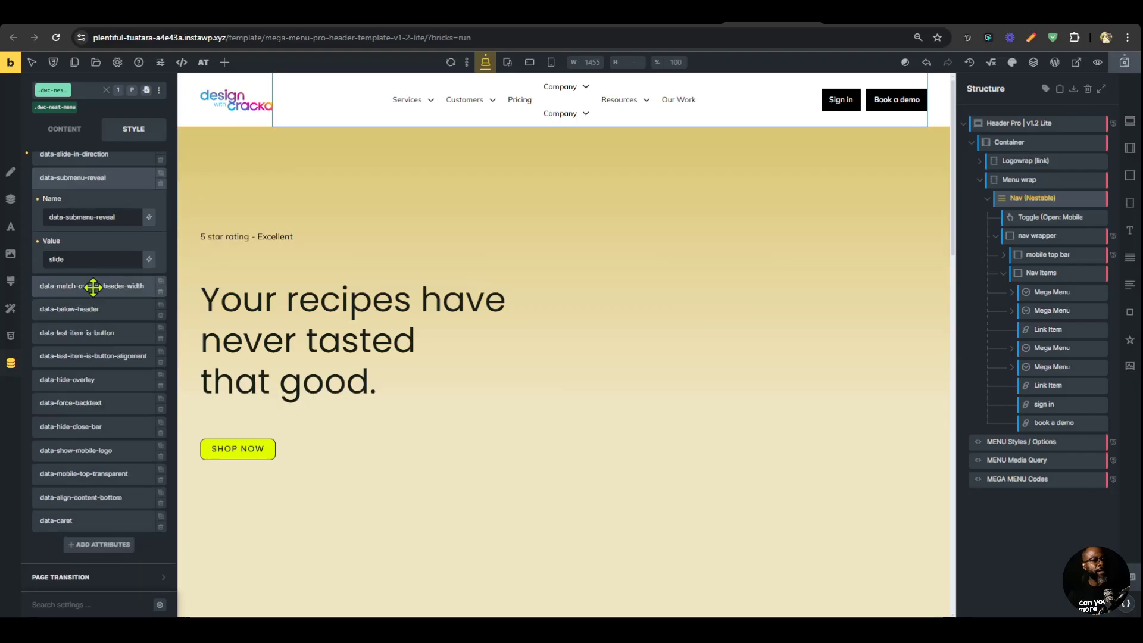
click(99, 260)
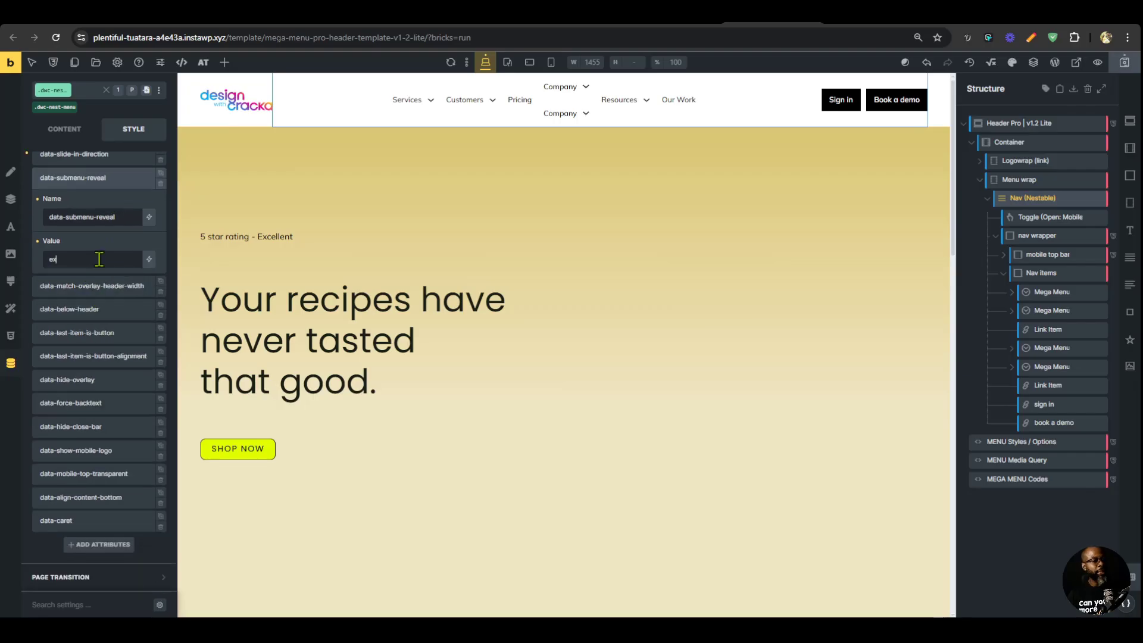
click(1124, 62)
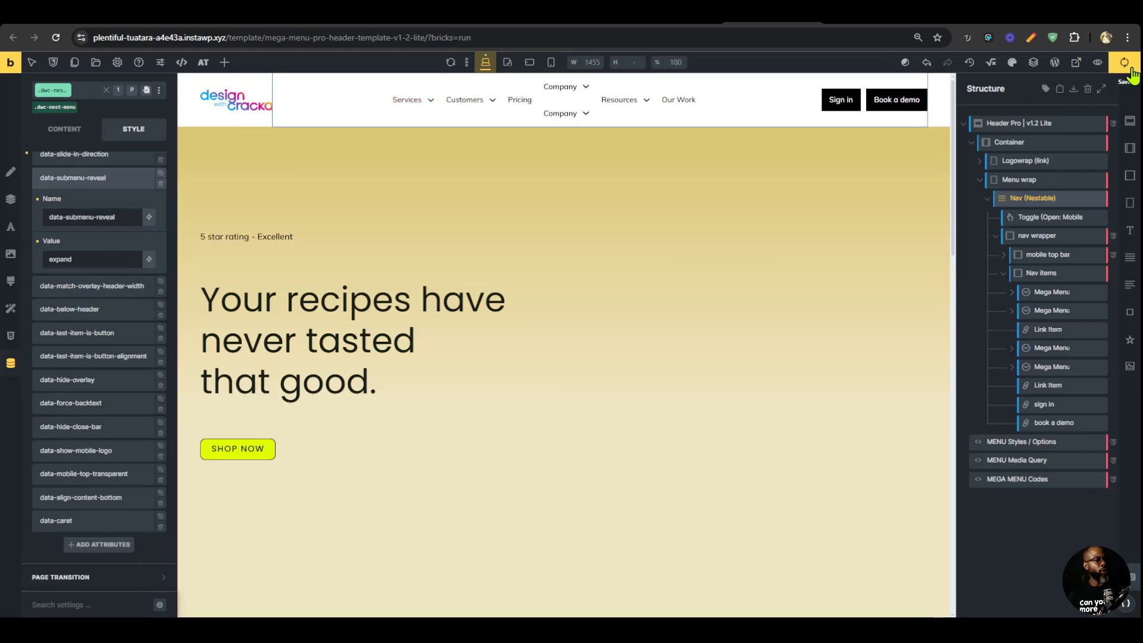
Check the reloaded preview's mobile menu with its Customers and Company submenus, and compare it with magier.com's mobile menu.
click(866, 14)
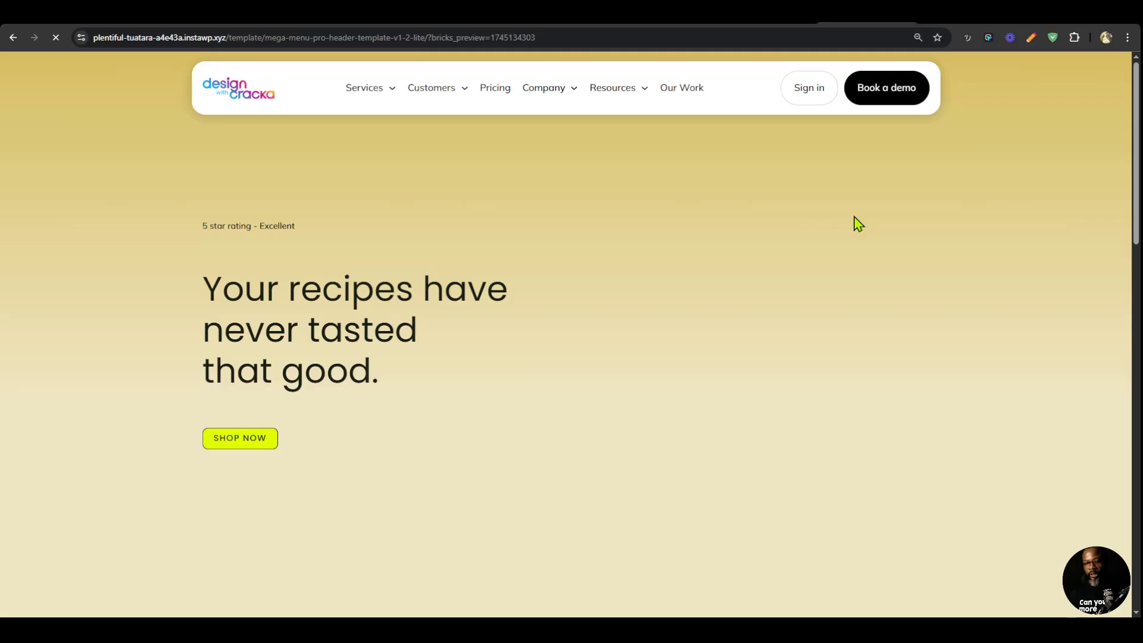
key(ctrl+shift+i)
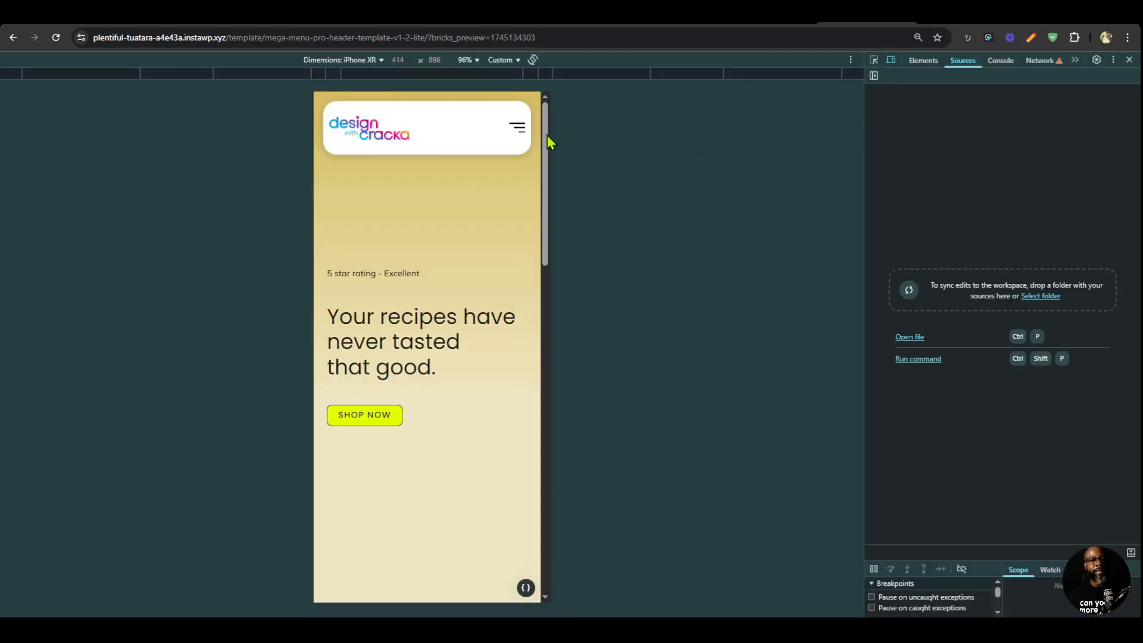
click(524, 134)
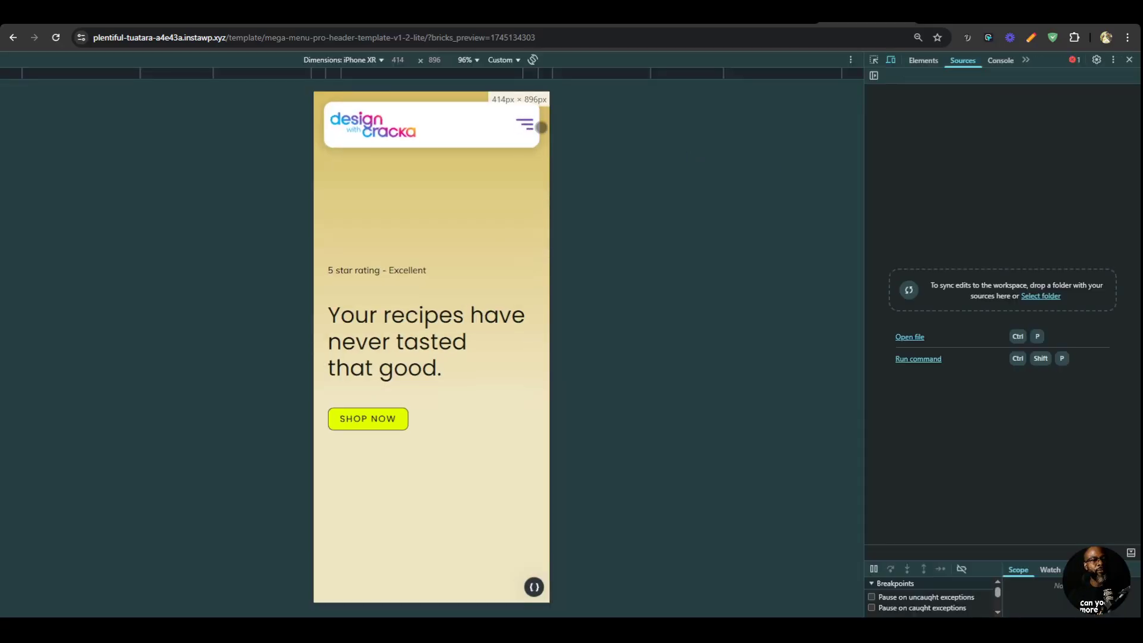
click(526, 124)
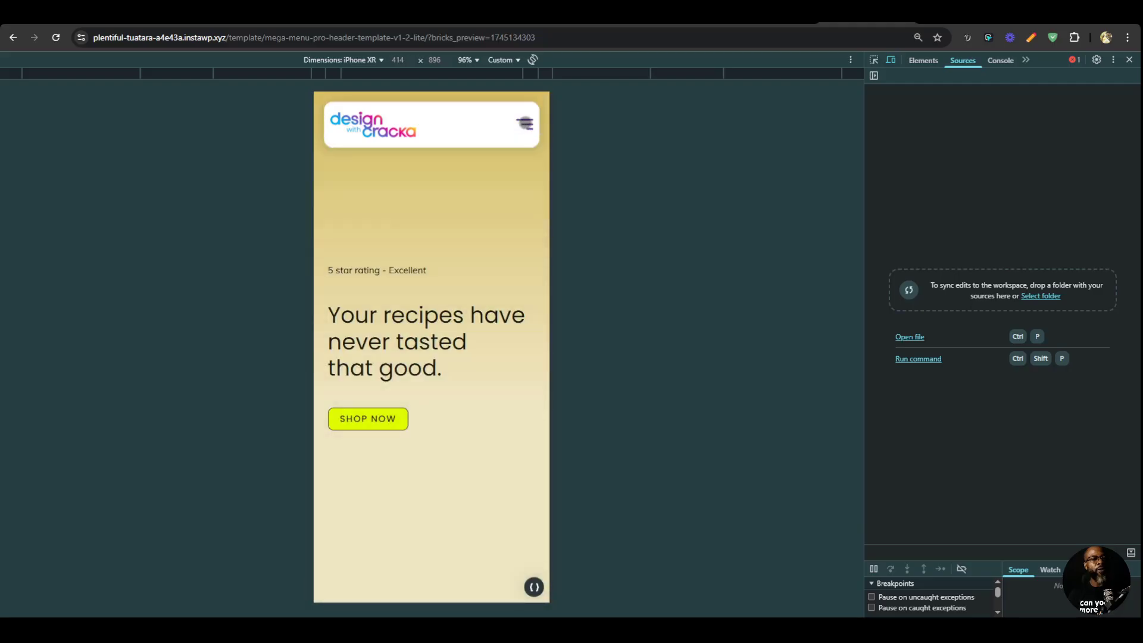
click(526, 124)
click(535, 175)
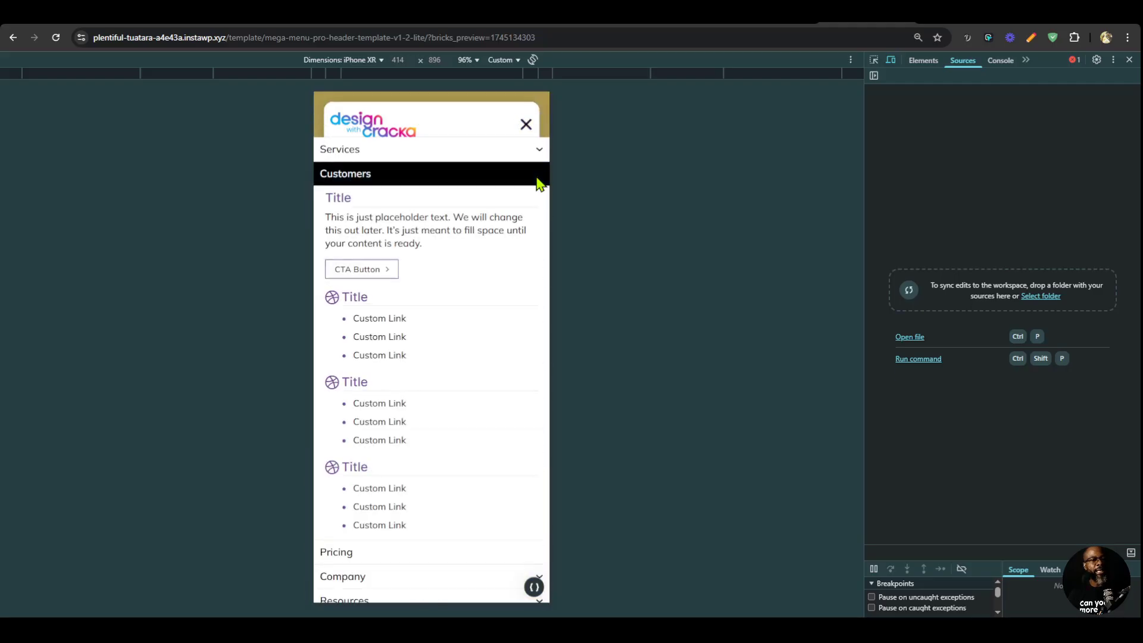
click(538, 179)
click(518, 227)
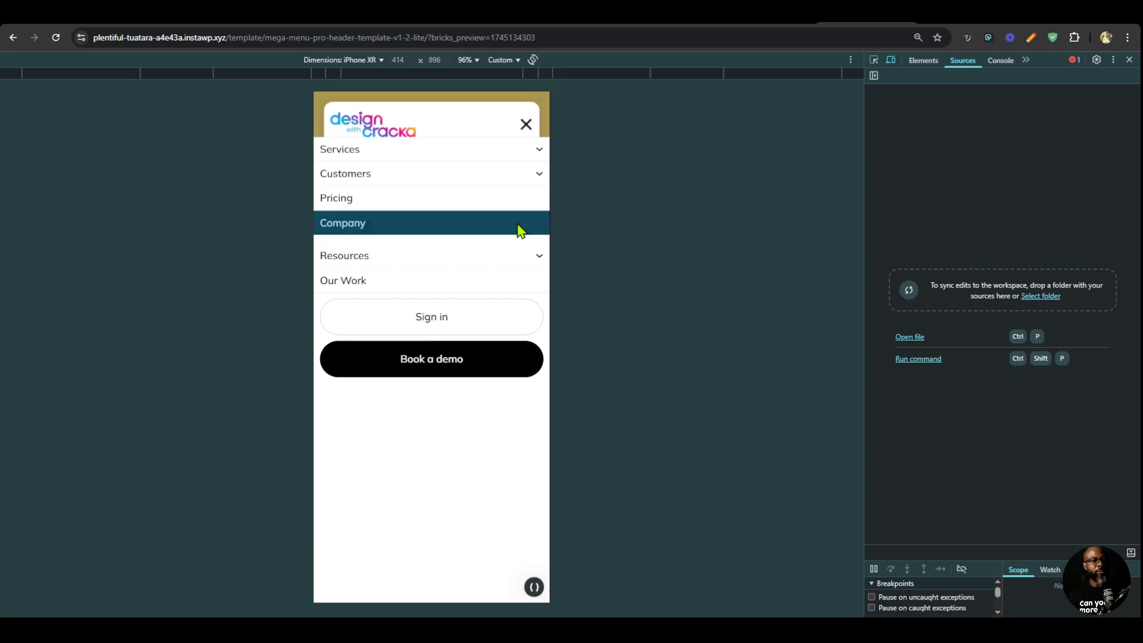
click(519, 231)
click(526, 125)
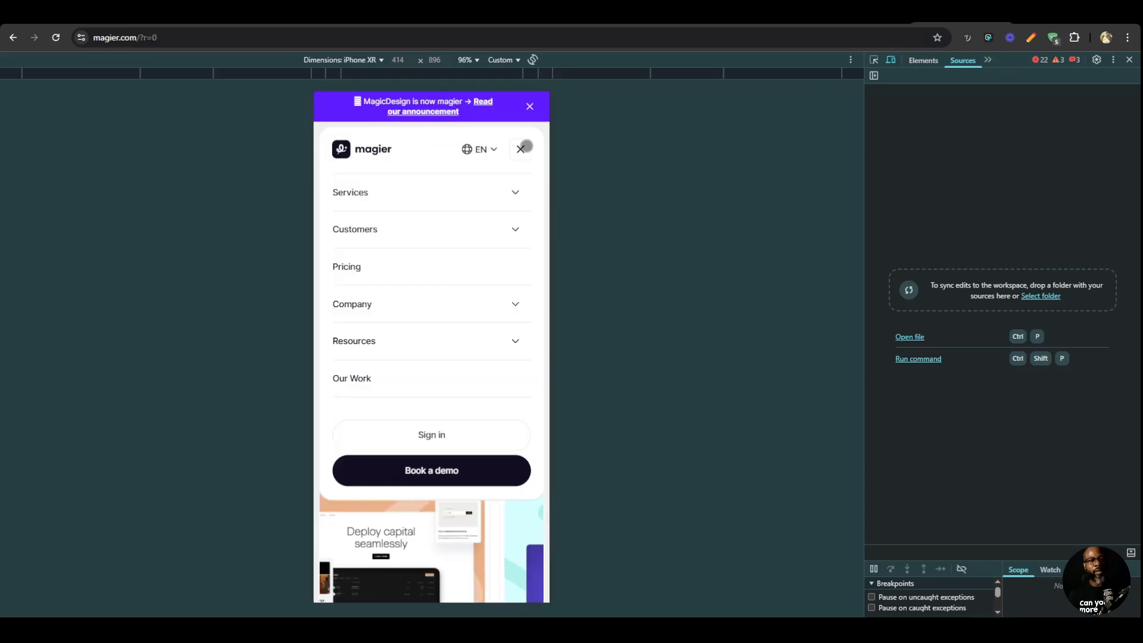
click(524, 146)
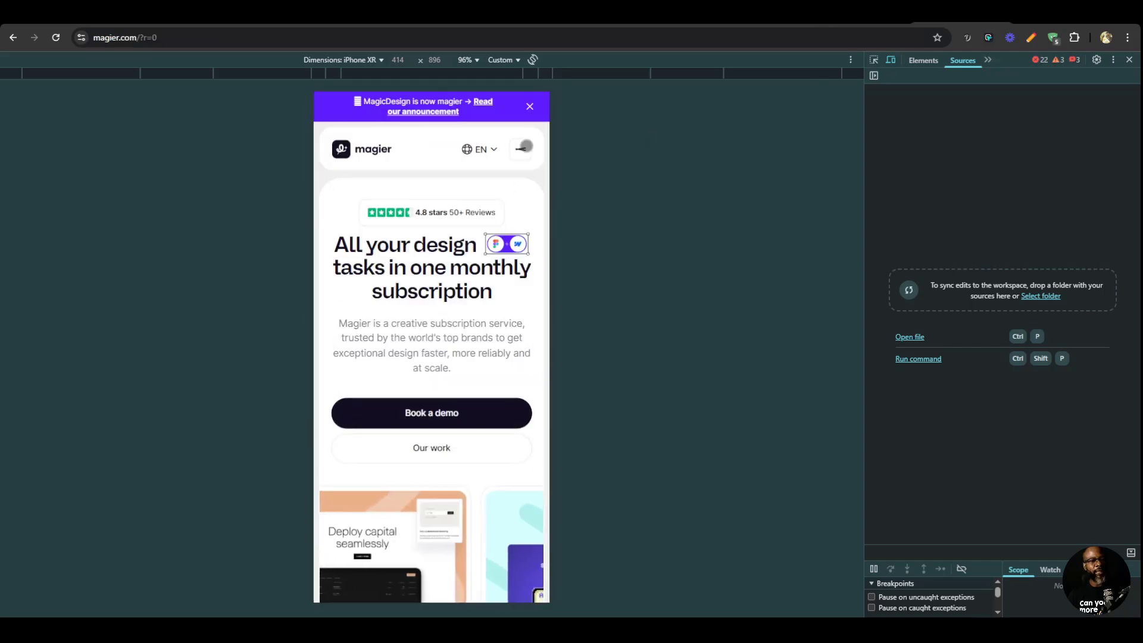
click(524, 147)
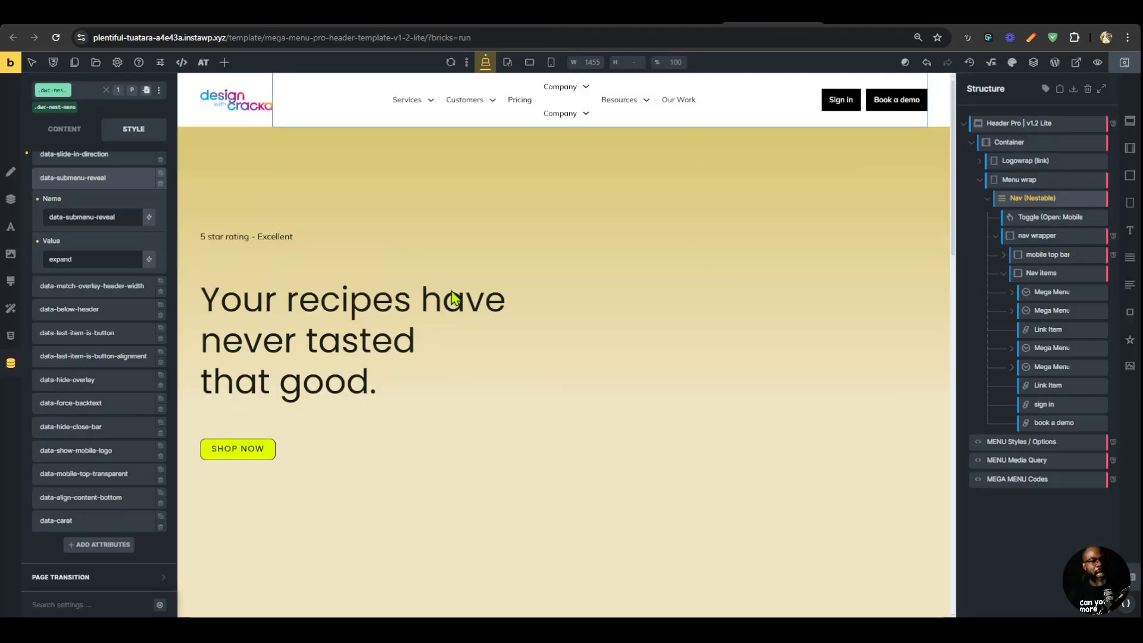
Set the Nav (Nestable) element's data-match-overlay-header-width attribute to true and test opening and closing the mobile menu in the preview.
click(111, 285)
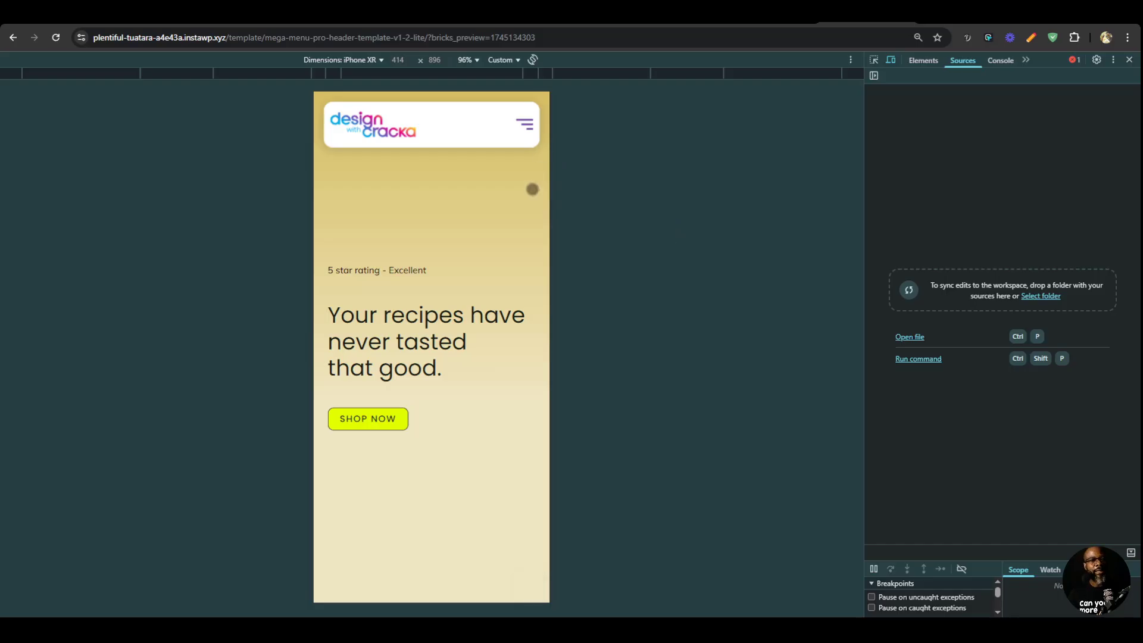
click(526, 123)
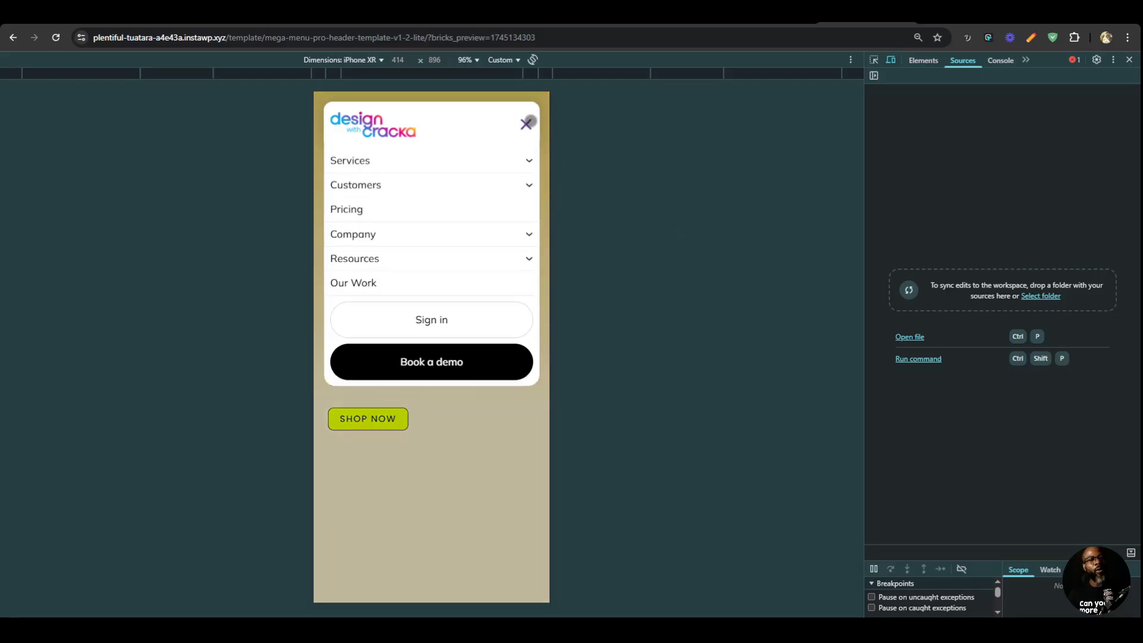
click(527, 122)
click(526, 123)
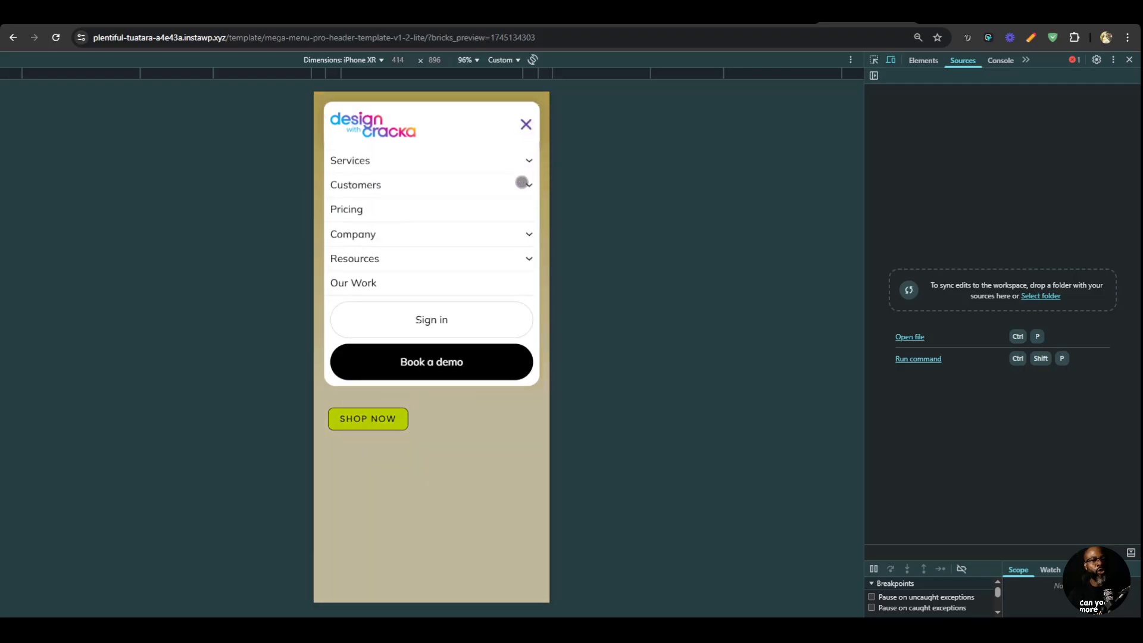
Test expanding and collapsing the Services, Customers, Company and Resources submenus in the mobile preview, and return to the desktop view.
click(521, 161)
click(520, 159)
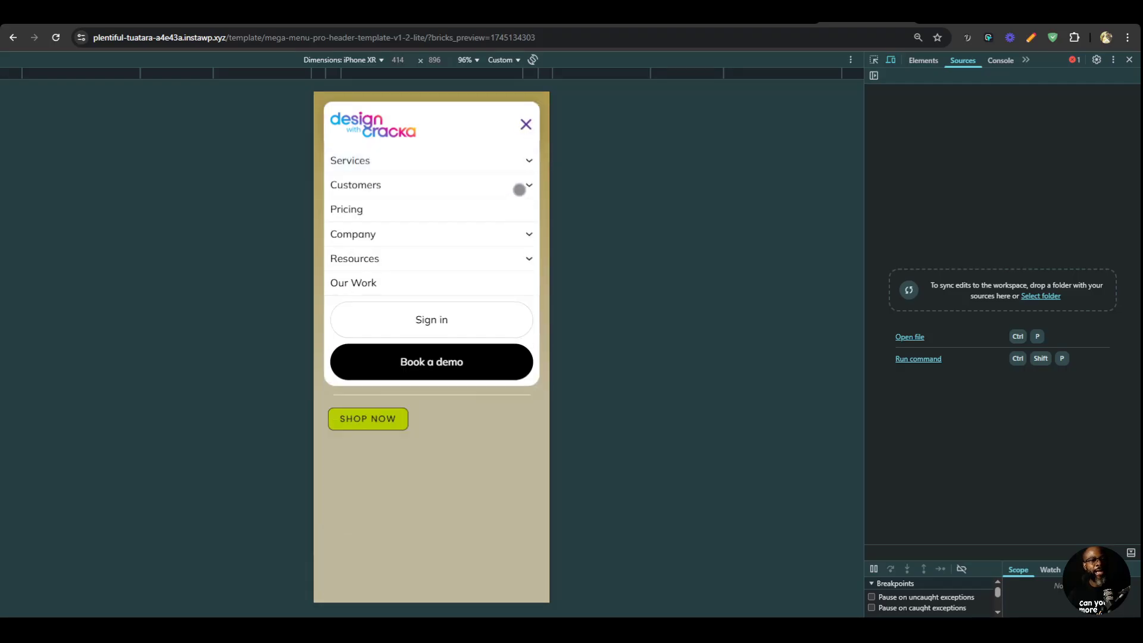
click(519, 187)
click(519, 186)
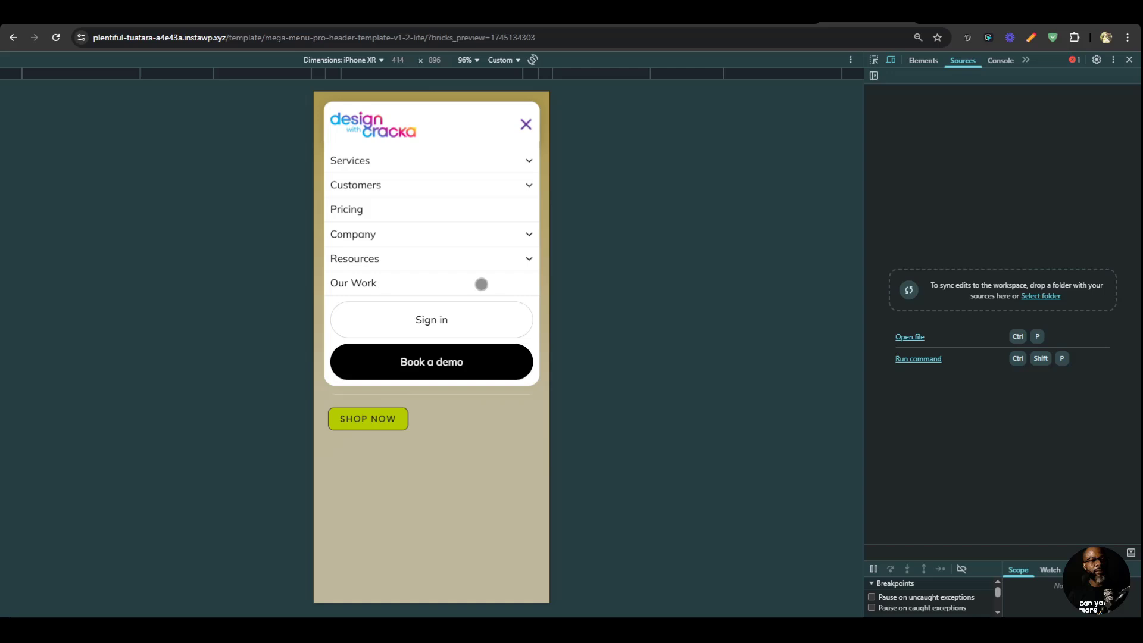
click(511, 235)
click(508, 237)
click(488, 258)
click(490, 262)
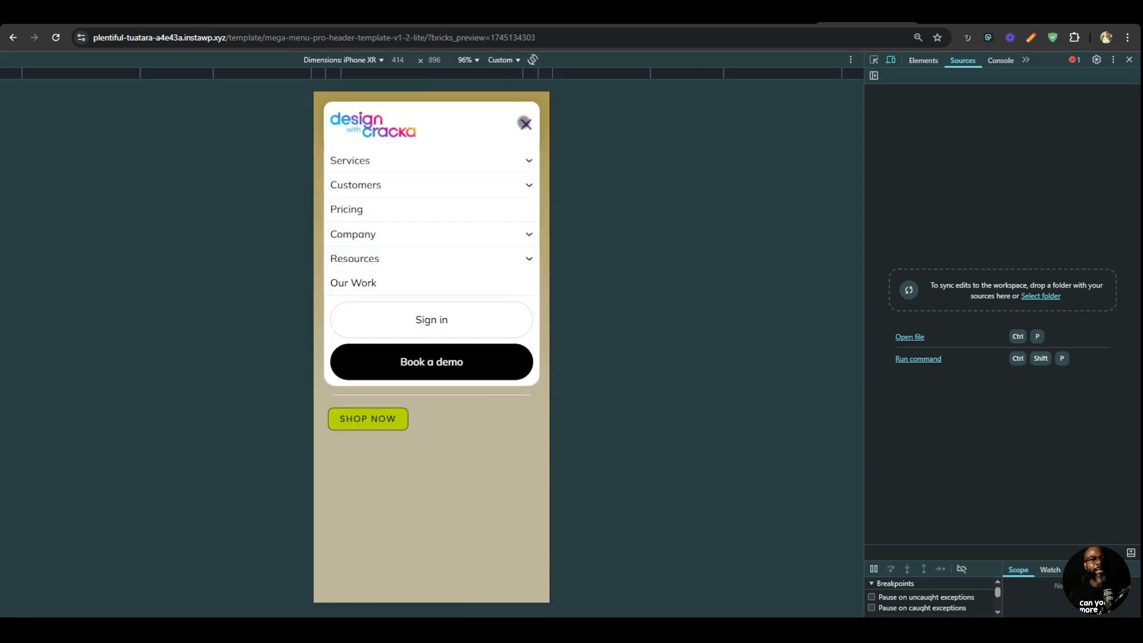
click(525, 123)
key(F12)
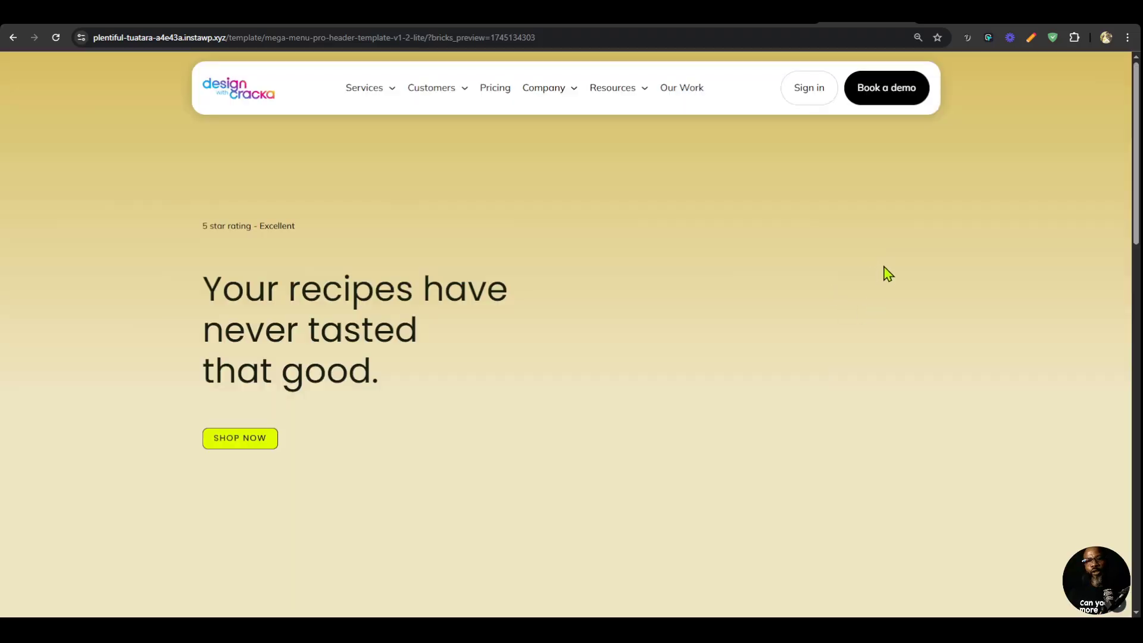
Examine magier.com's Services, Customers, Company and Resources dropdowns as reference and compare them with the preview's desktop menu.
click(962, 16)
mouse_move(412, 129)
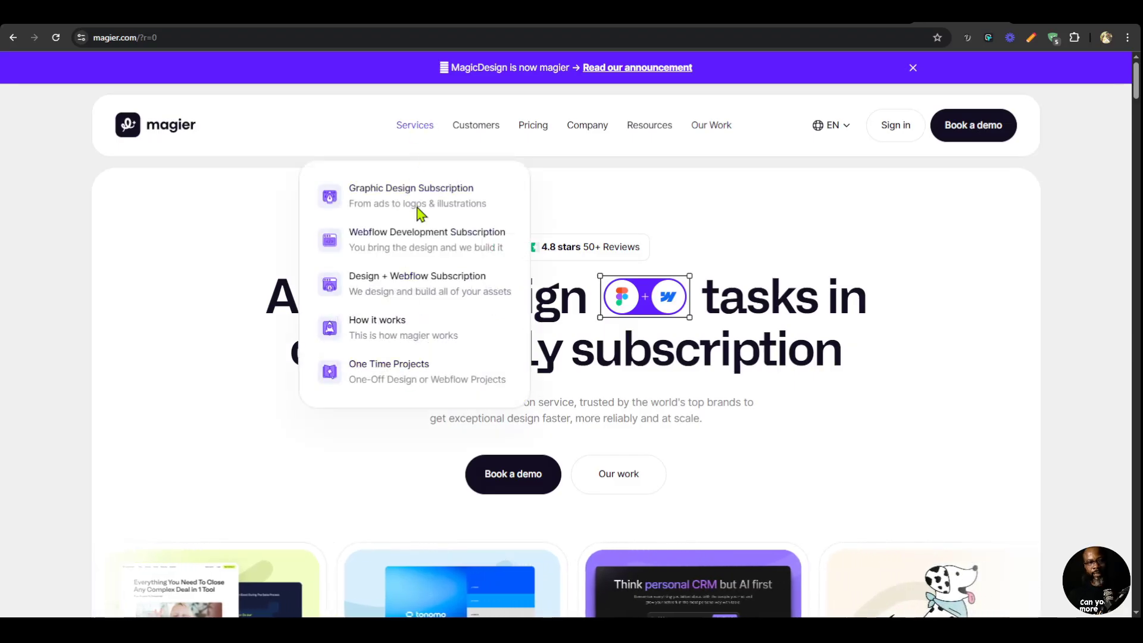
mouse_move(474, 127)
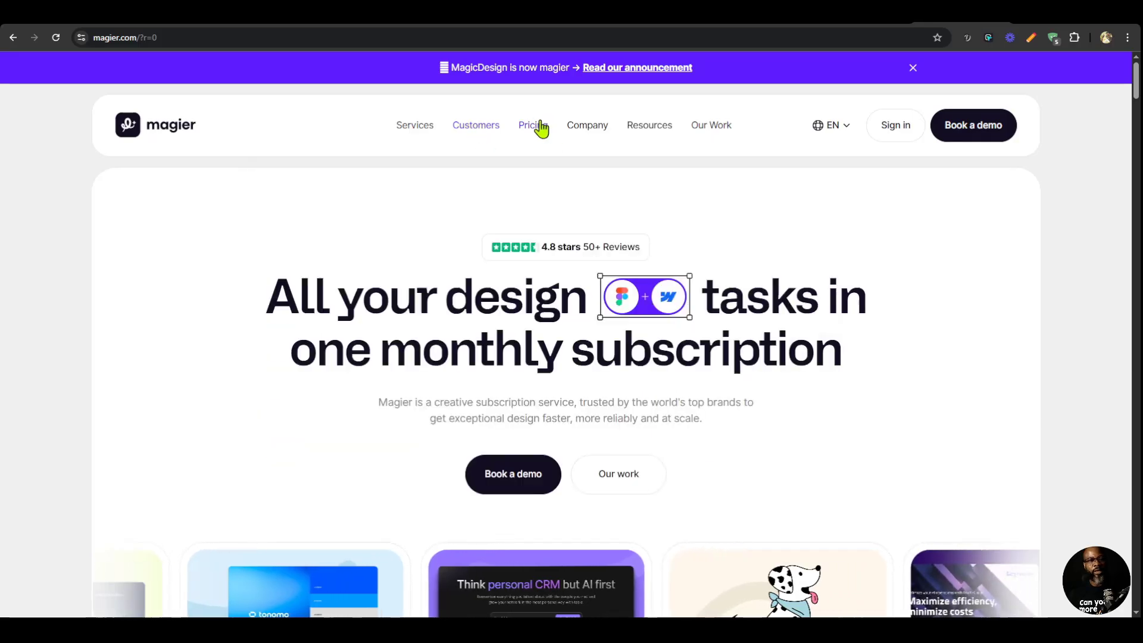
mouse_move(592, 132)
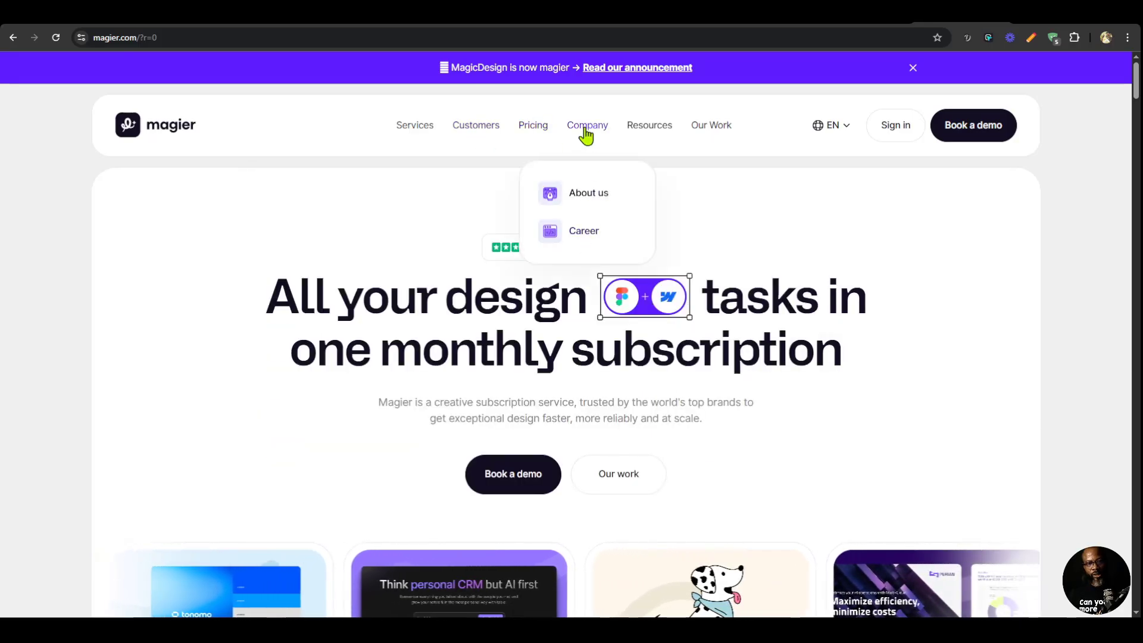
mouse_move(642, 132)
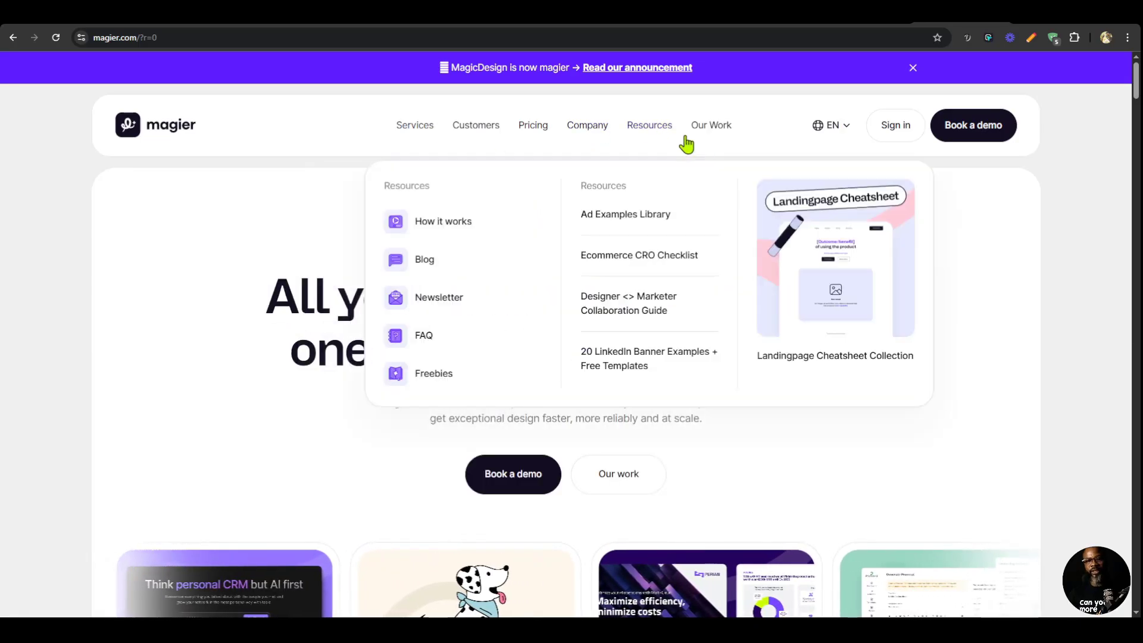
click(867, 14)
mouse_move(375, 97)
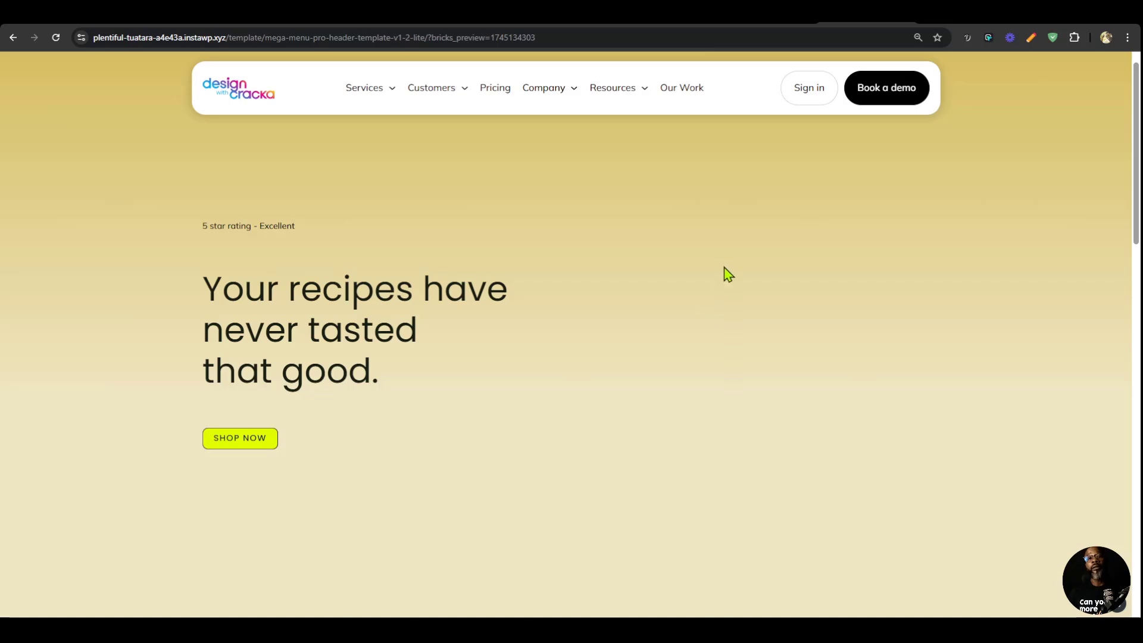
click(955, 14)
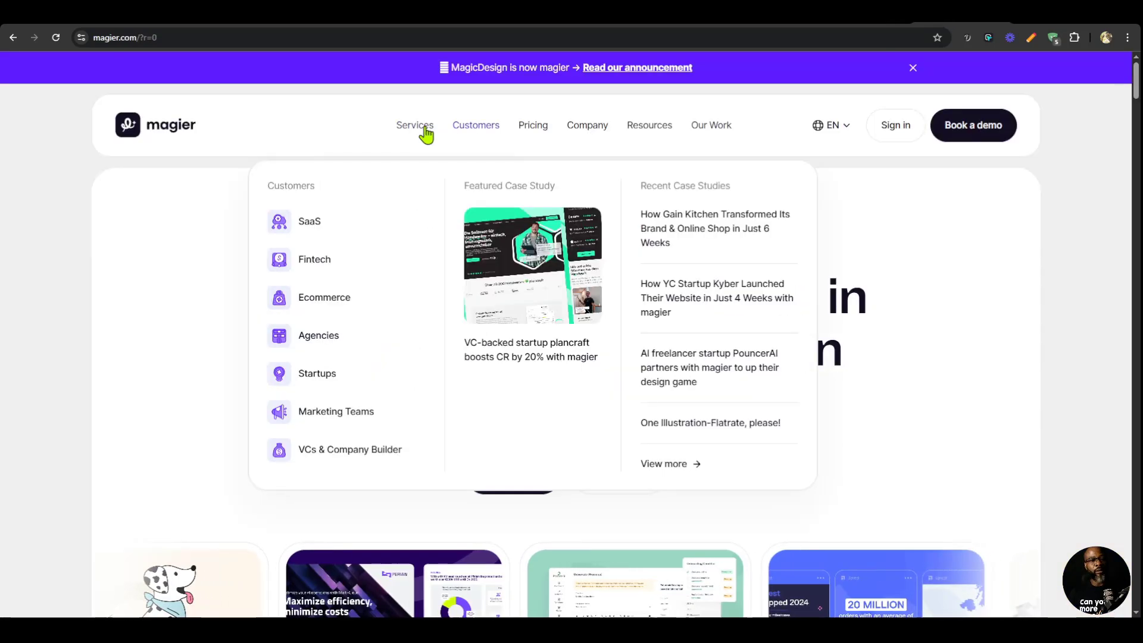
In the Bricks editor, reload the canvas and select the Content element of the Services mega menu, checking magier.com's Services dropdown as reference.
click(813, 21)
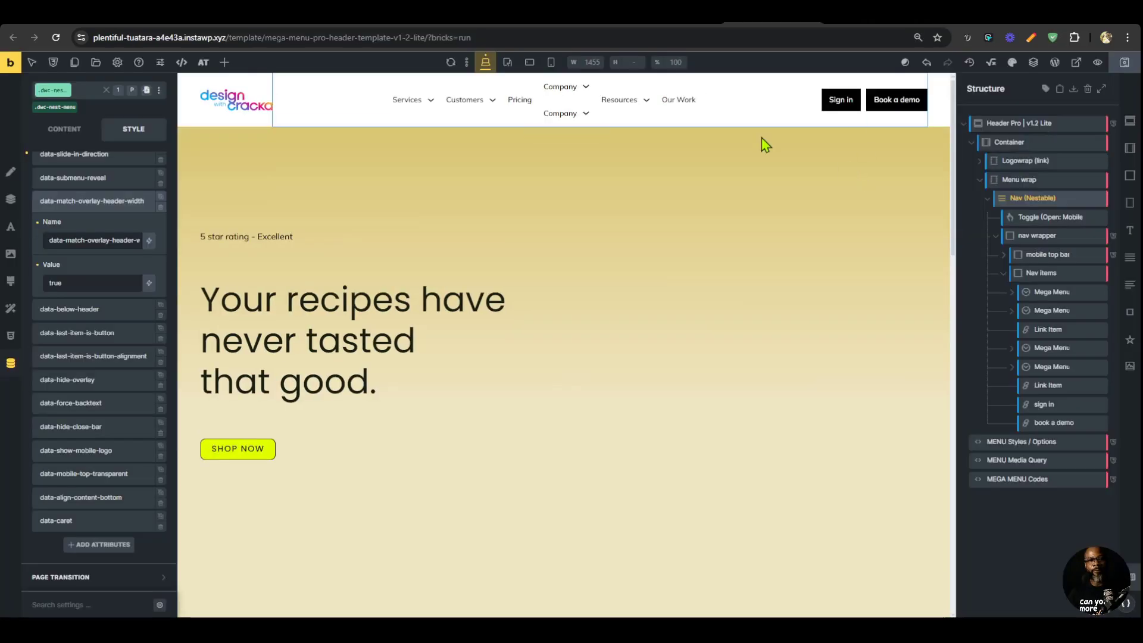
click(449, 67)
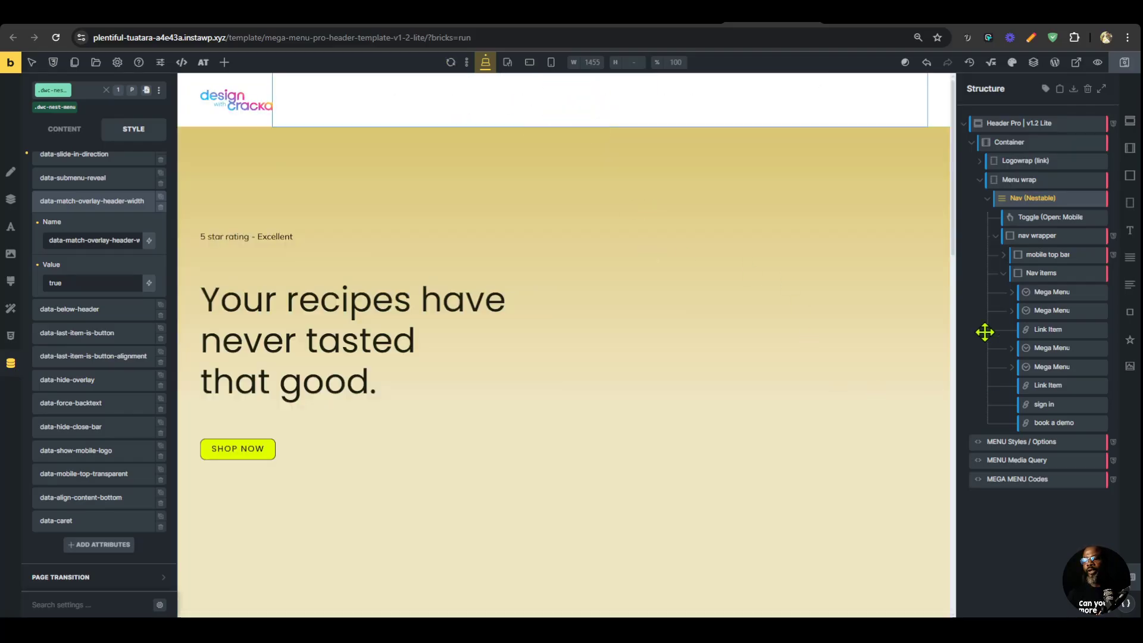
click(1039, 292)
click(1012, 293)
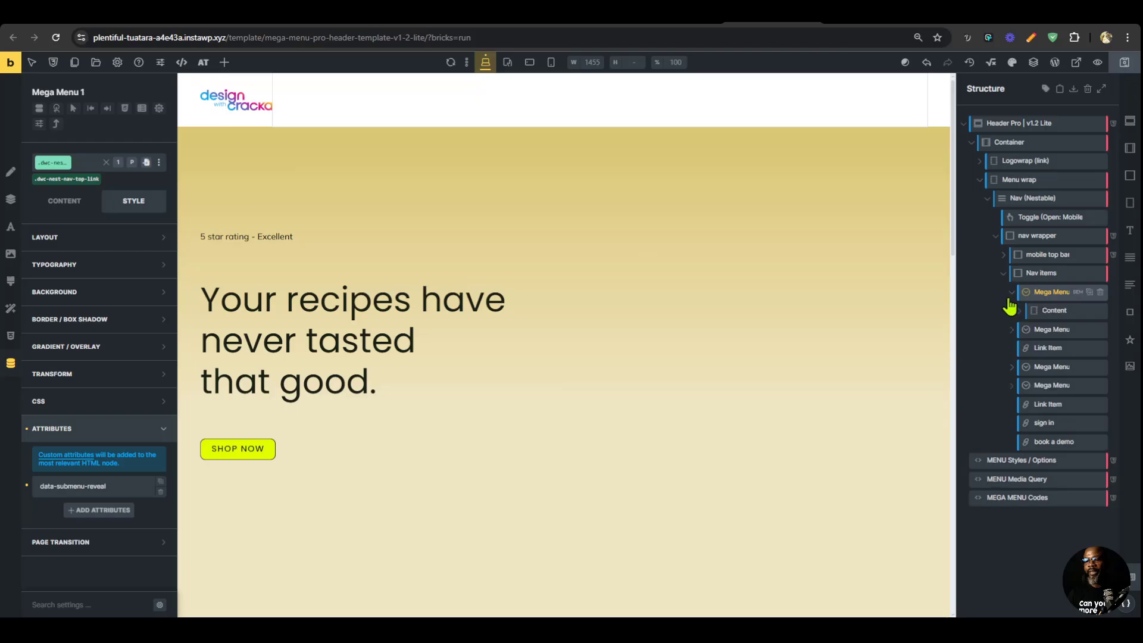
click(1051, 310)
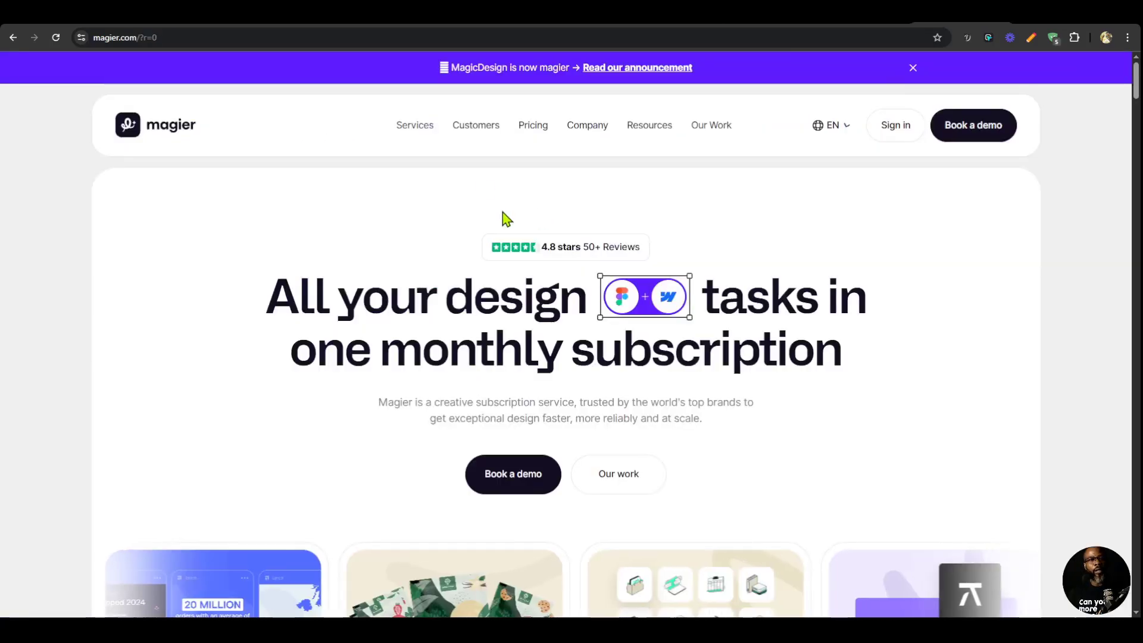
mouse_move(413, 128)
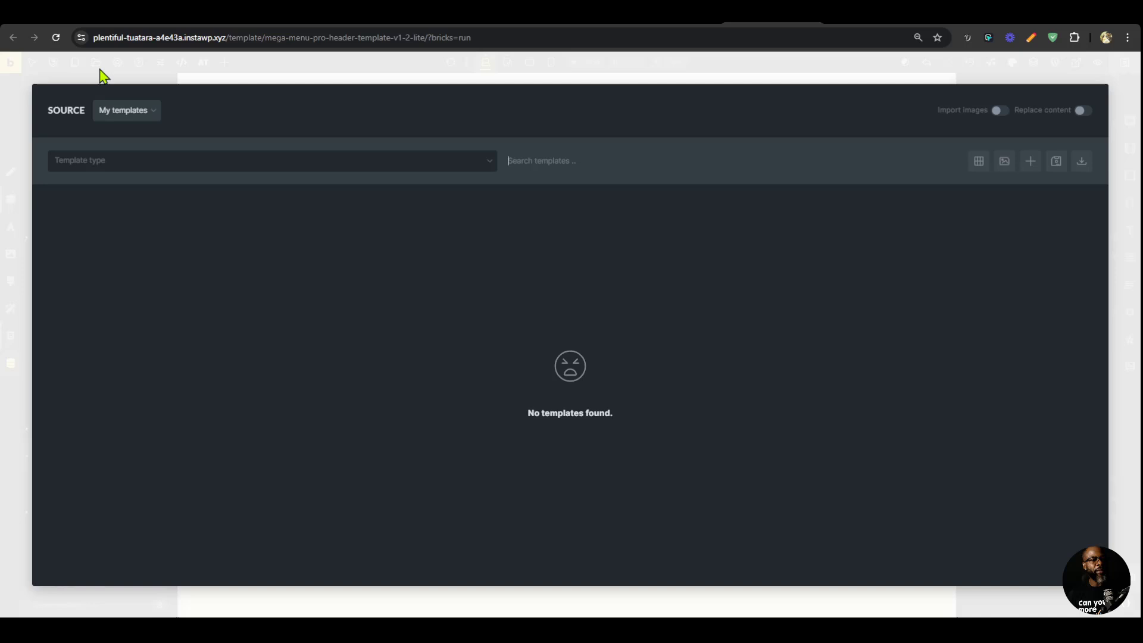
Open the template library and switch its source to DWC Mega Menu Templates.
click(96, 63)
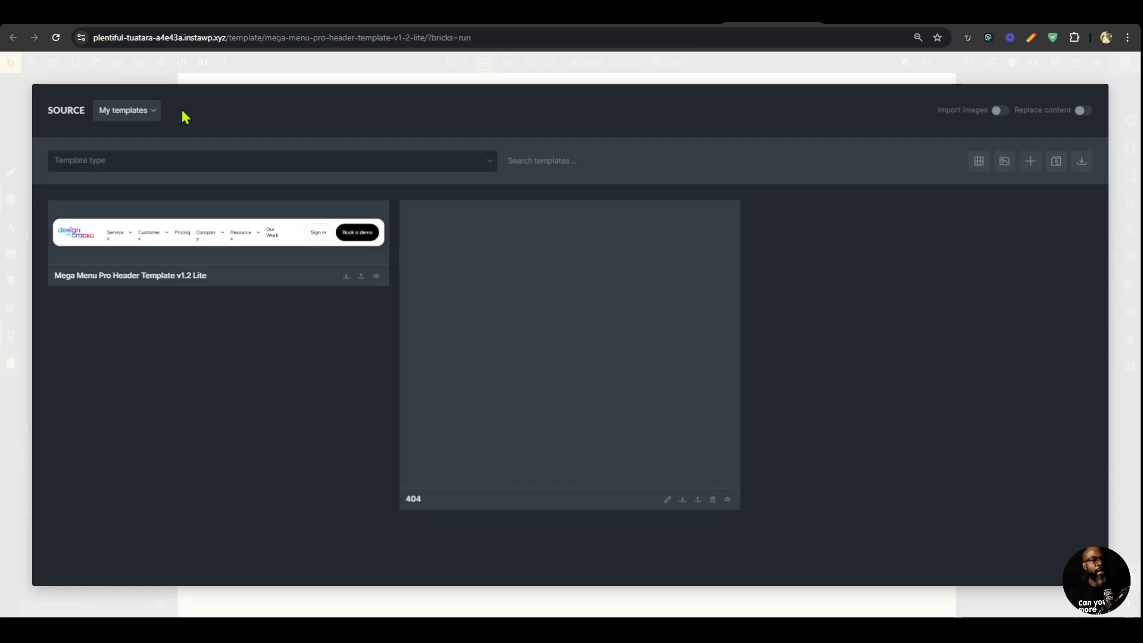
click(152, 116)
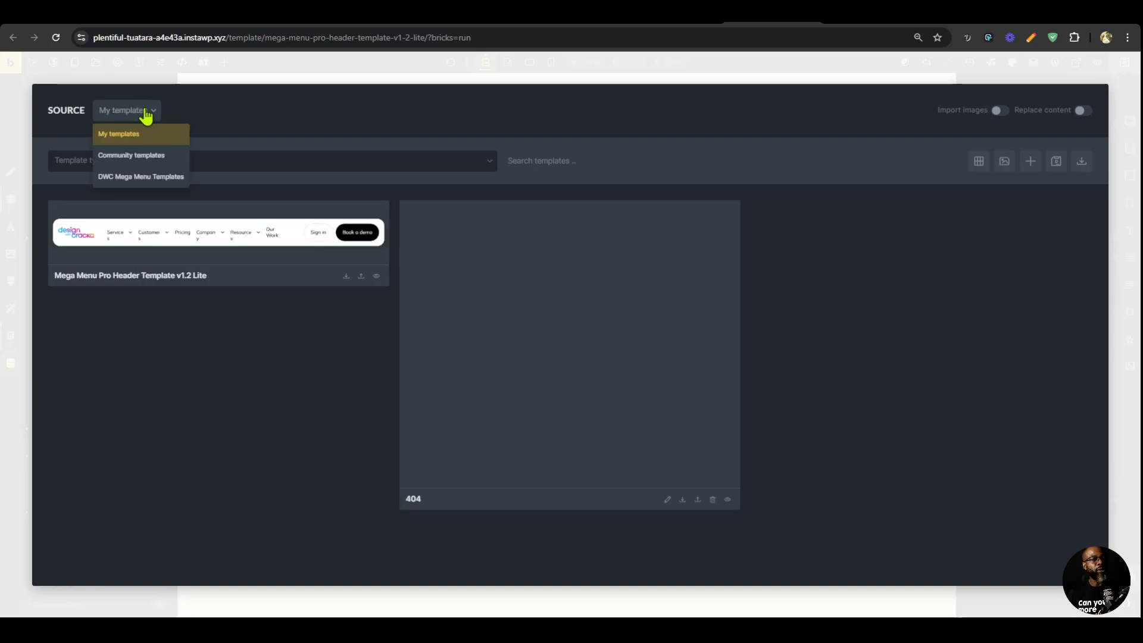
click(156, 180)
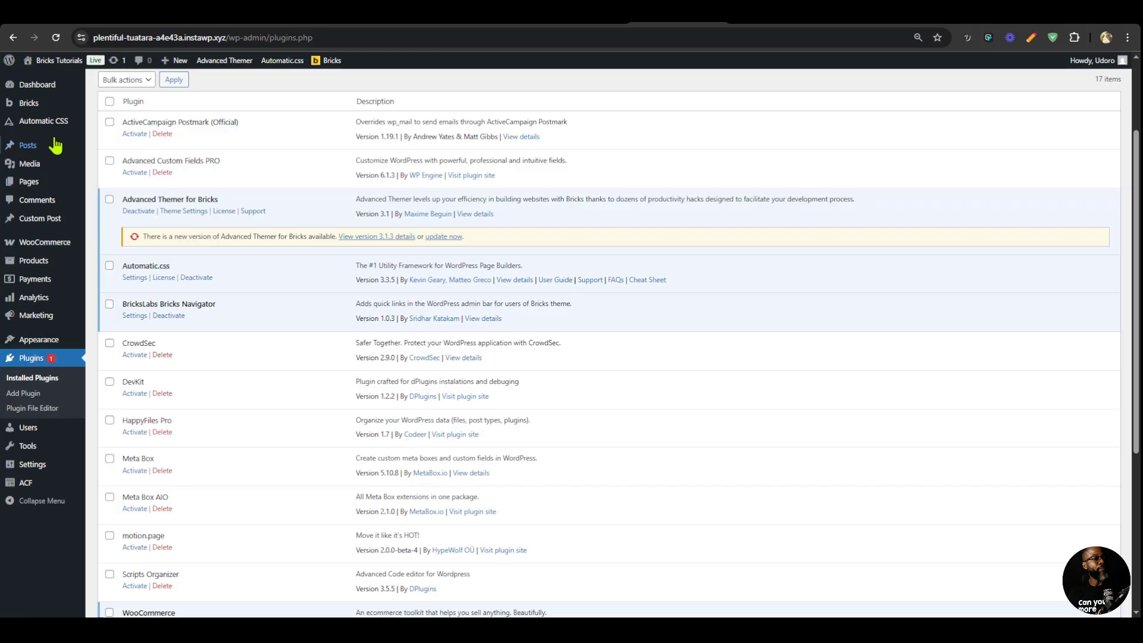
Review the Remote templates configuration in the Bricks template settings of the WordPress admin, and return to the editor's template library.
mouse_move(33, 107)
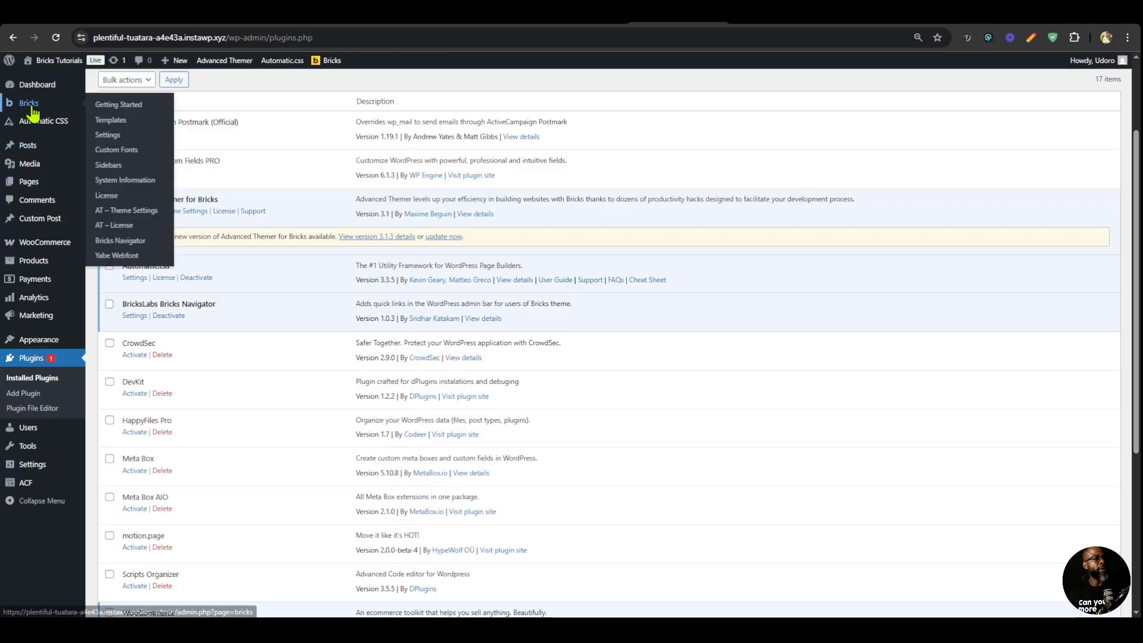
click(115, 136)
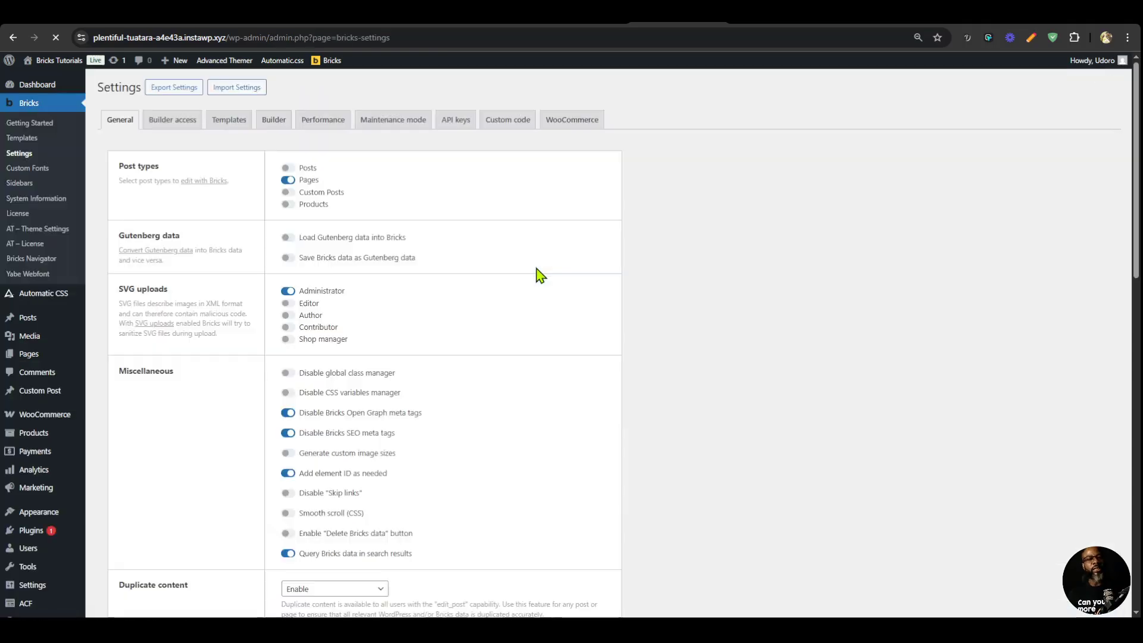
click(232, 121)
scroll(518, 352, down, 10)
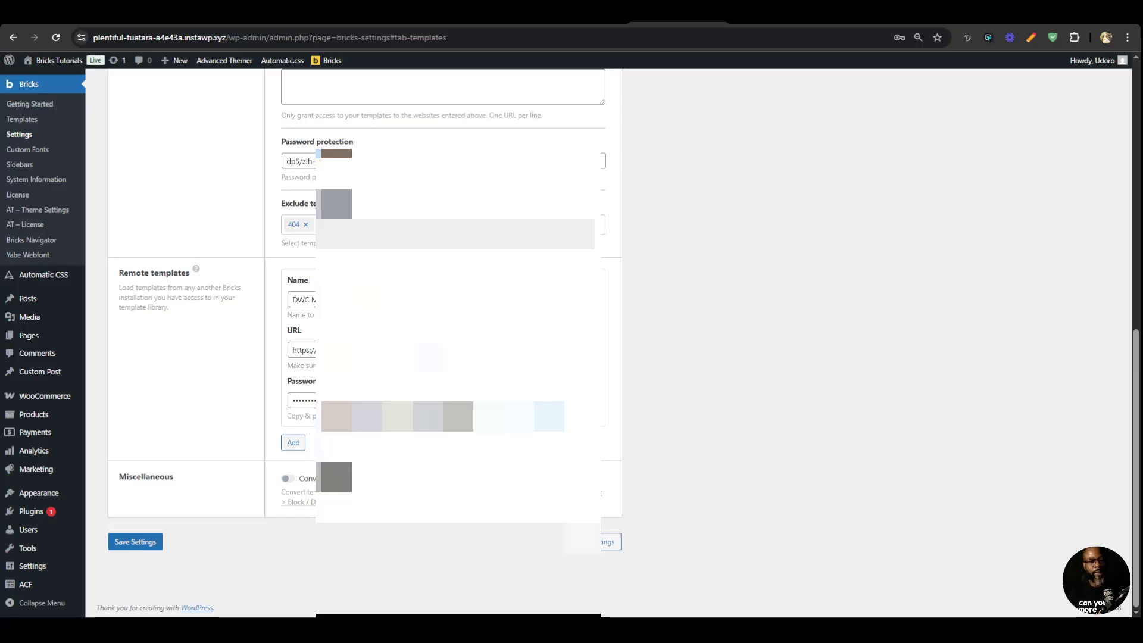
click(488, 300)
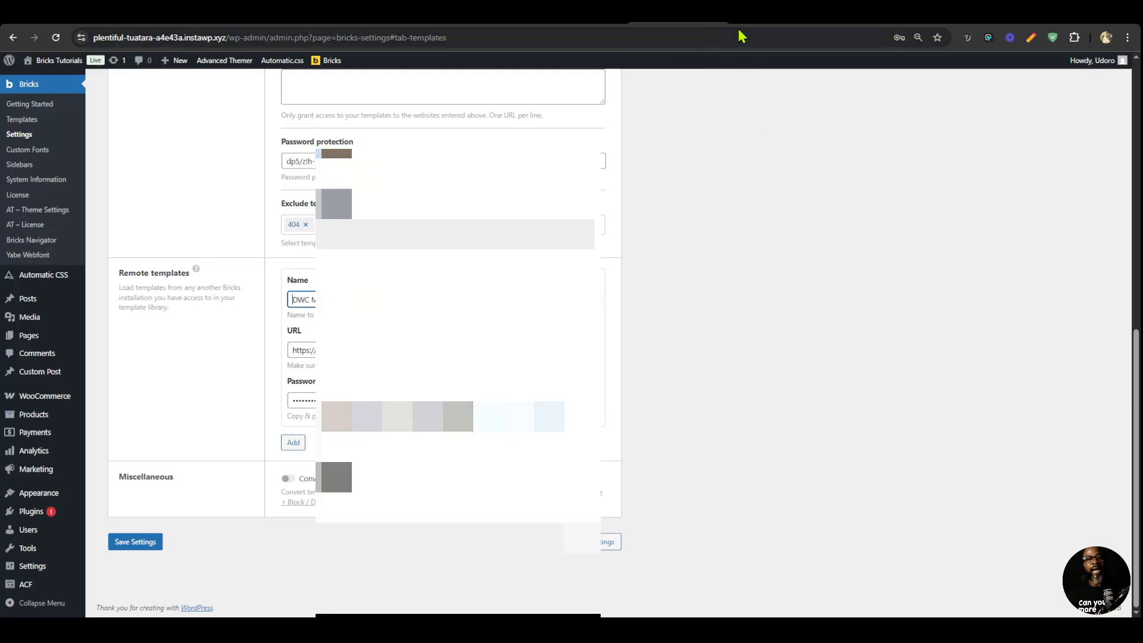
click(773, 18)
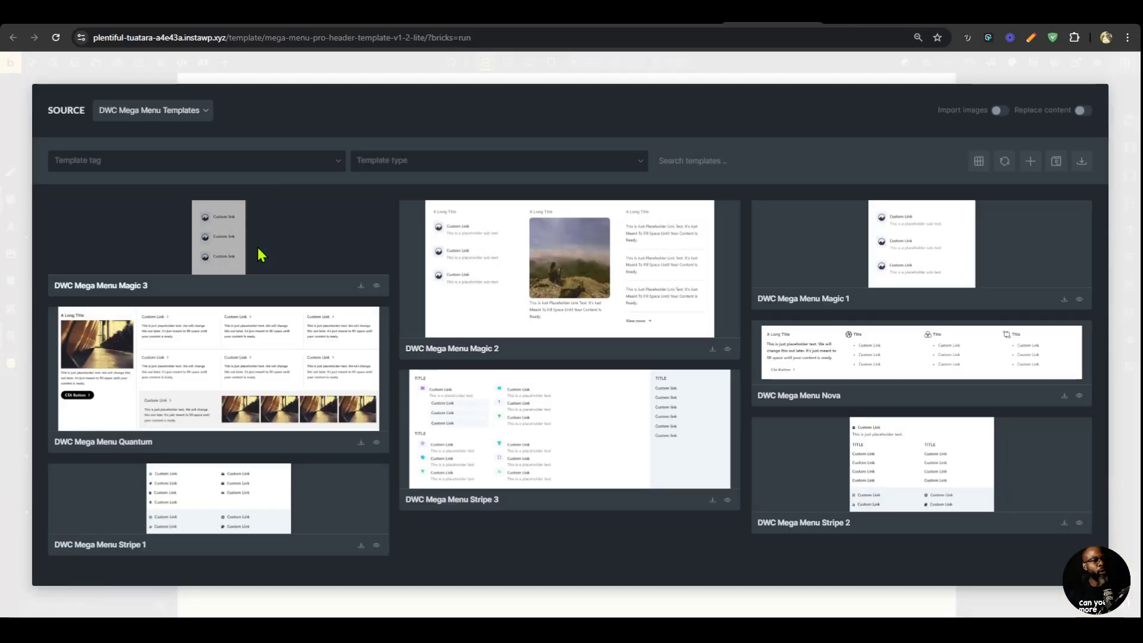
Insert the DWC Mega Menu Magic 1 template into the Services mega menu's Content element and delete the old Content Inner.
click(1064, 300)
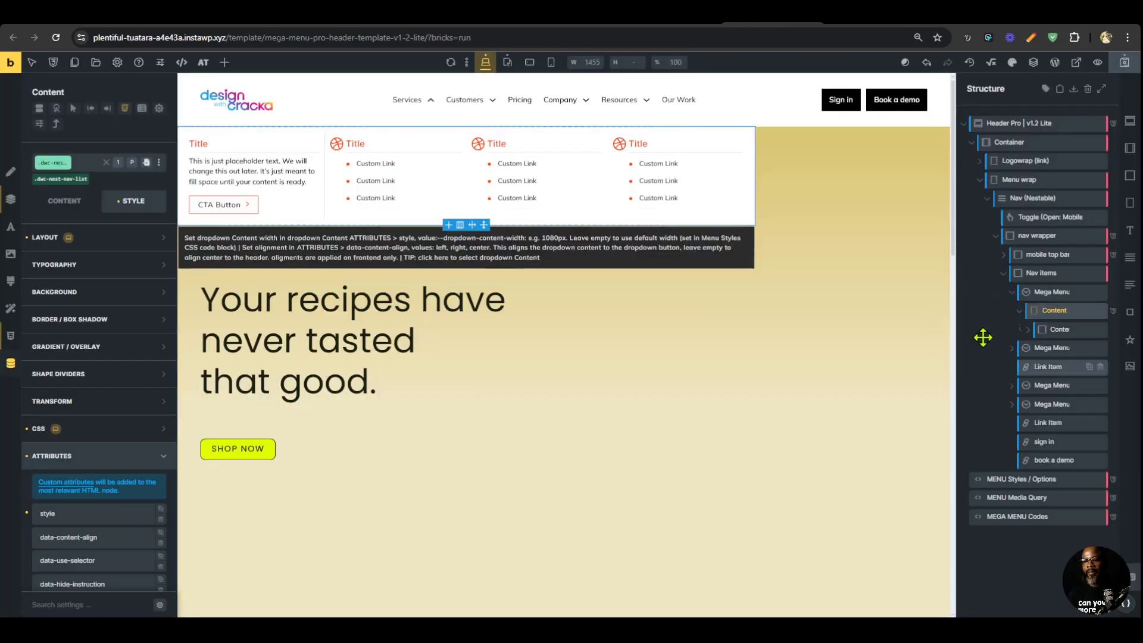
drag(1041, 352, 1053, 331)
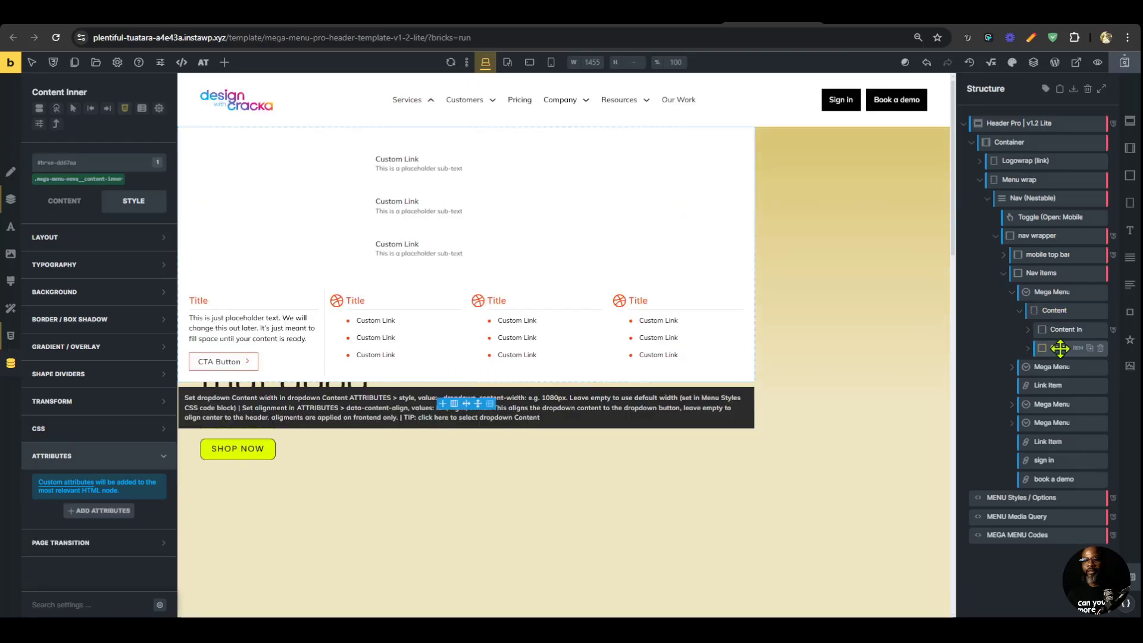
click(1100, 349)
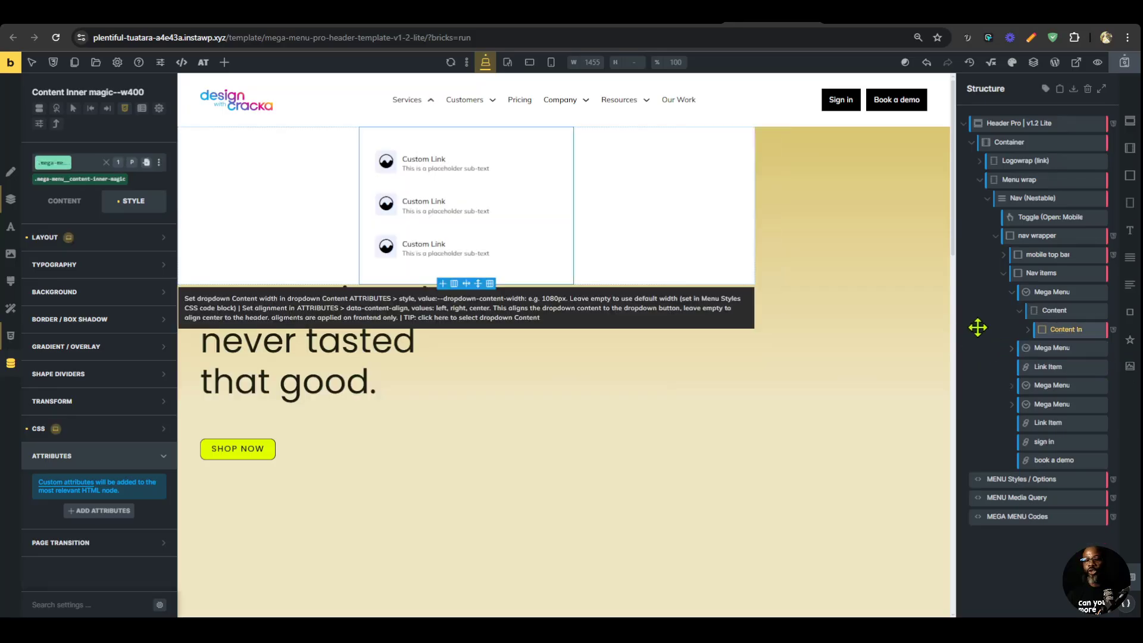
drag(956, 324, 885, 331)
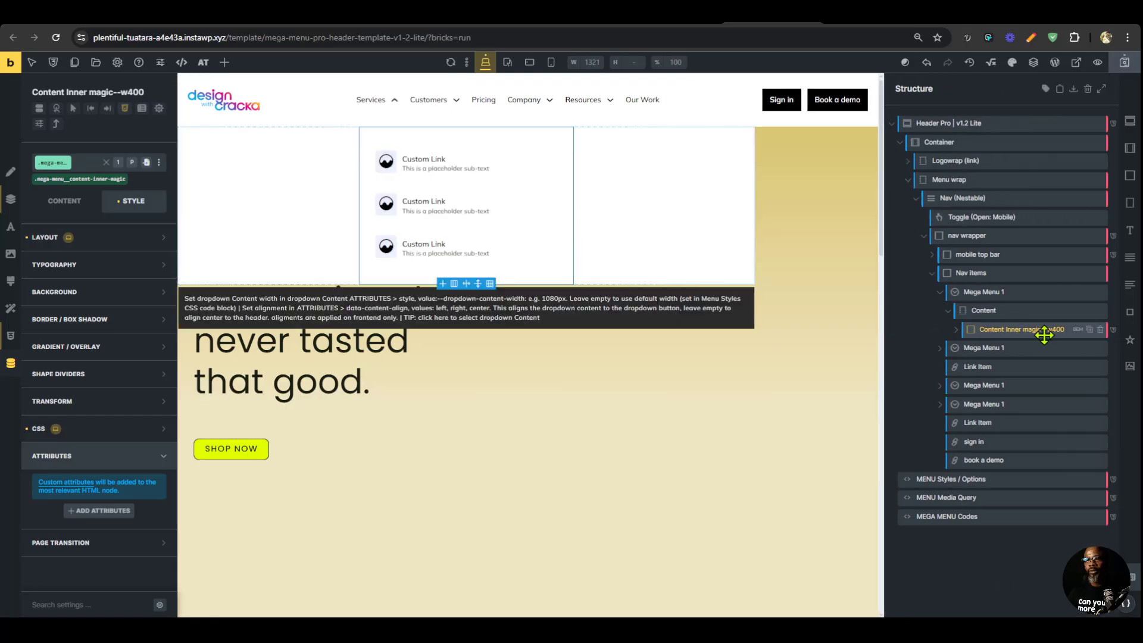
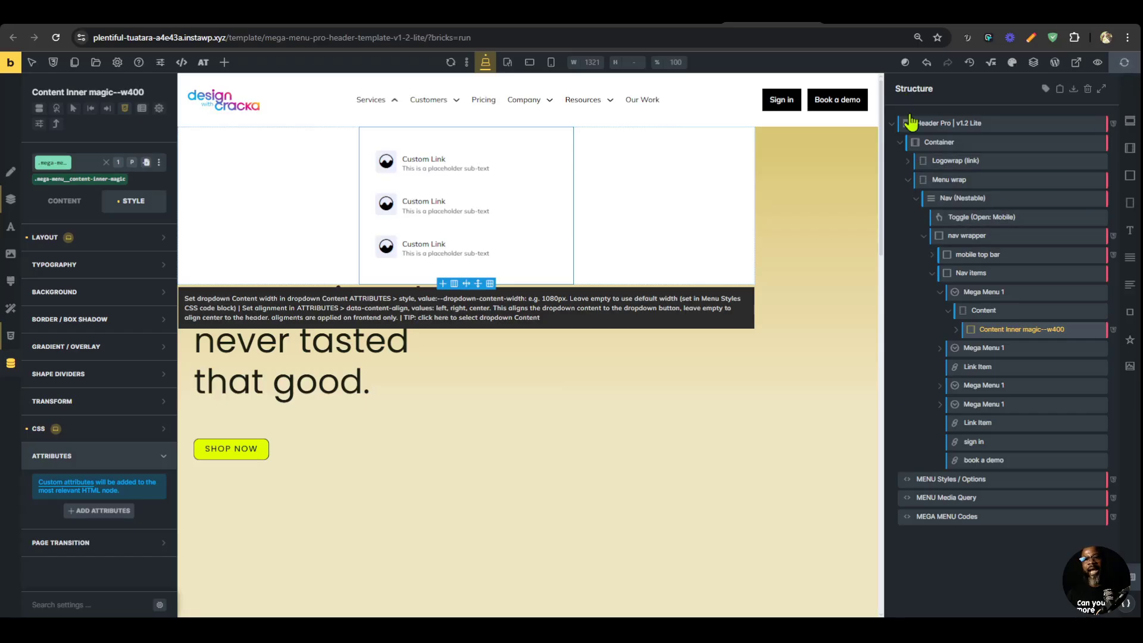
Reload the front-end preview, check the Services and Customers dropdowns, and return to the Bricks editor.
click(884, 19)
key(ctrl+r)
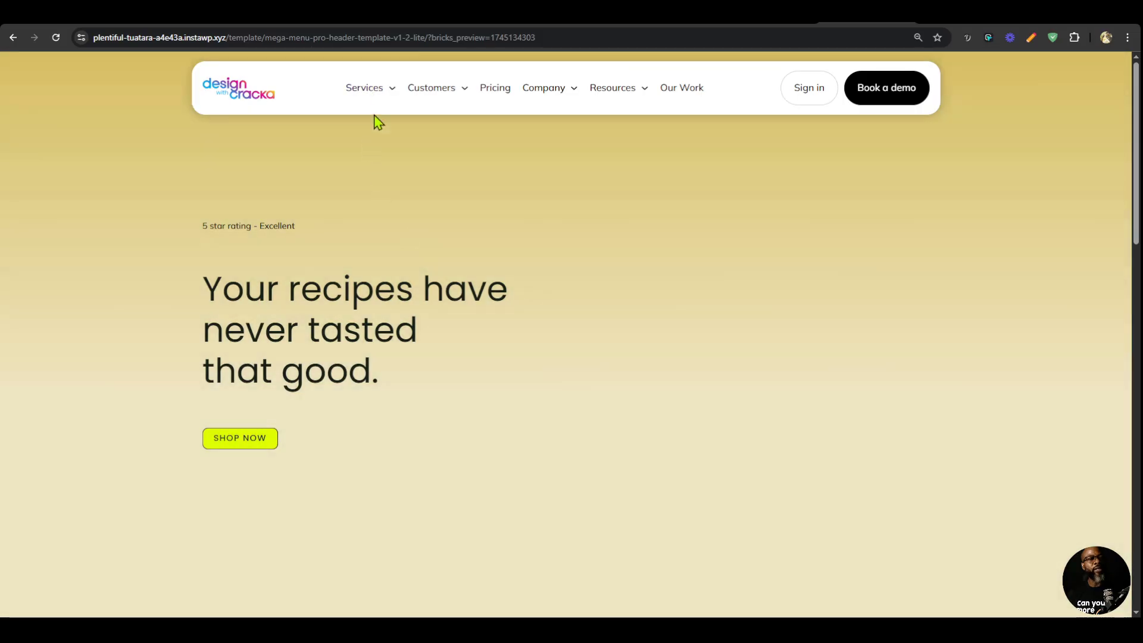
mouse_move(370, 95)
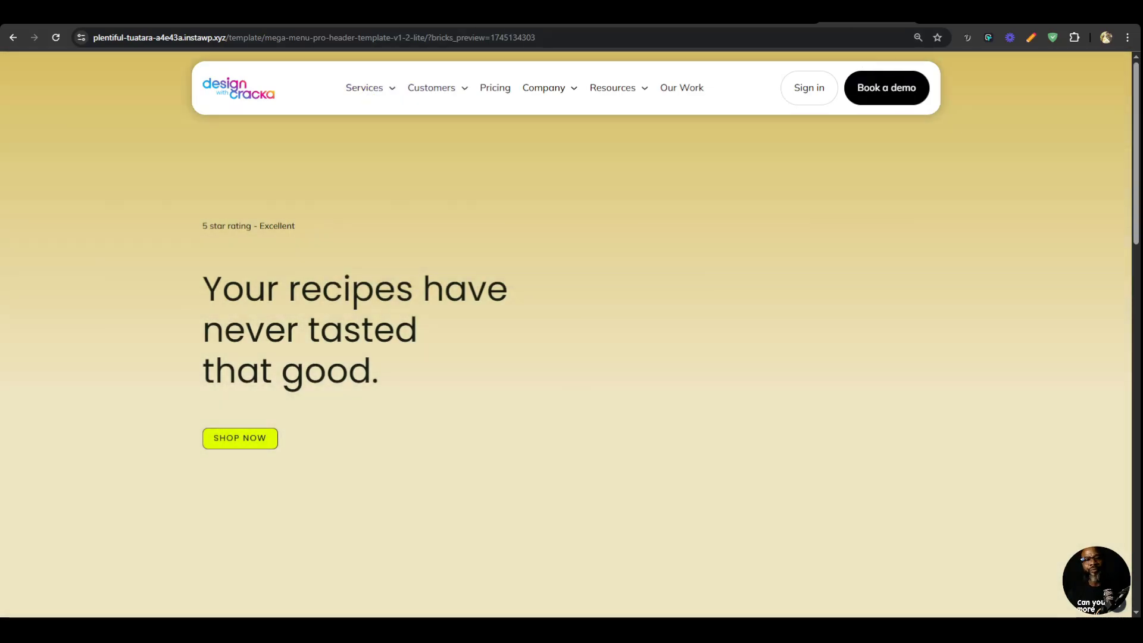
click(774, 14)
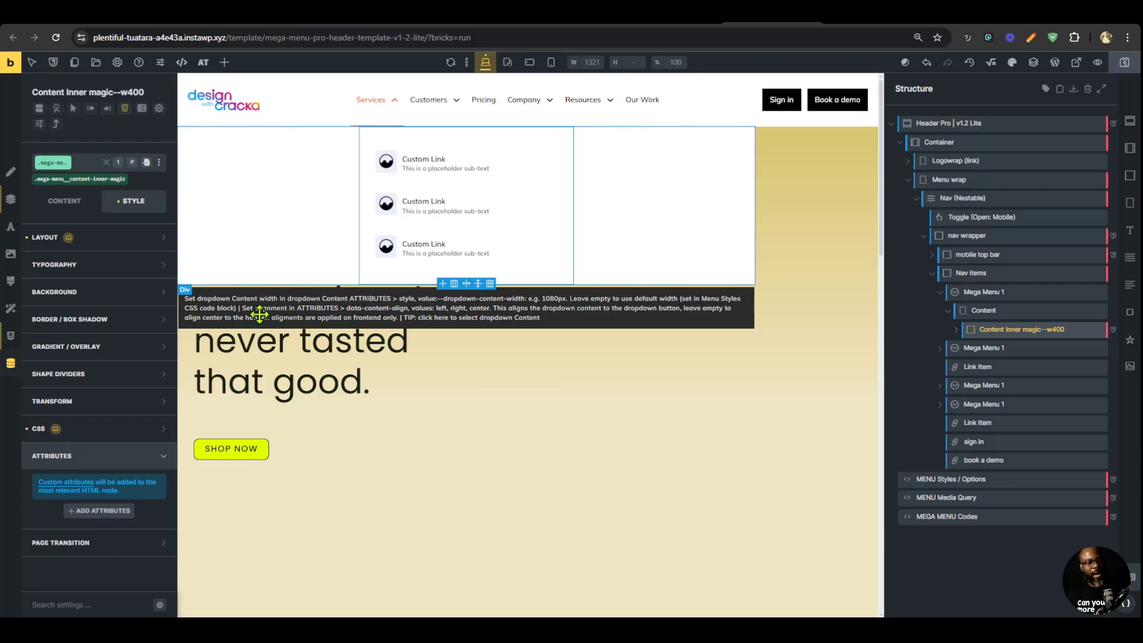
Set the Services dropdown Content's style attribute to --dropdown-content-width:400px and check the dropdown in the front-end preview.
click(416, 305)
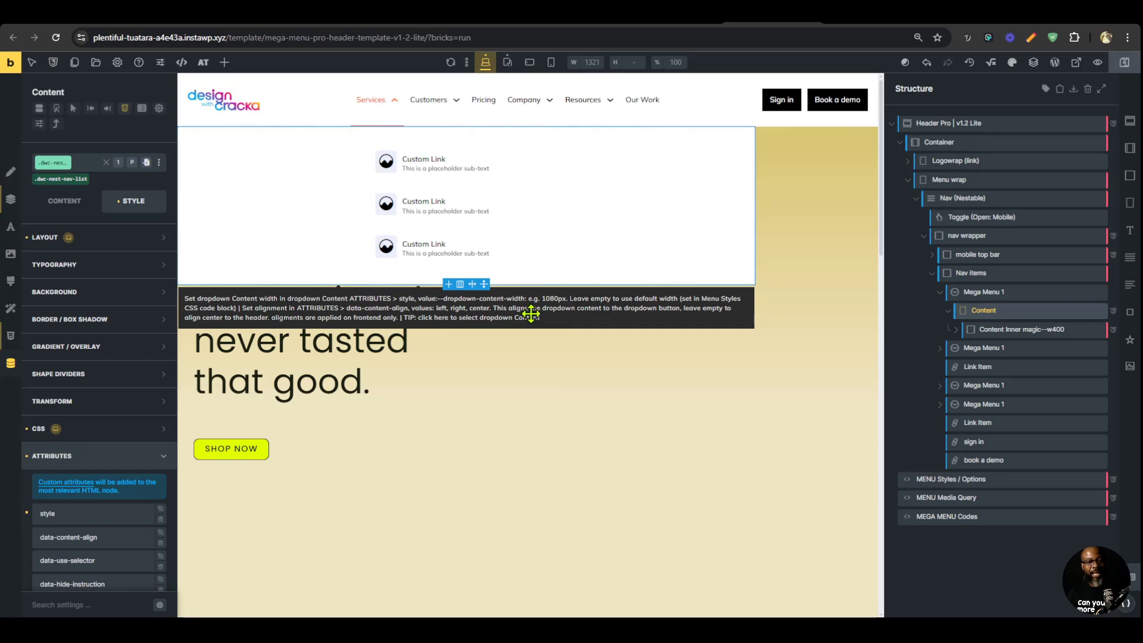
scroll(93, 425, down, 3)
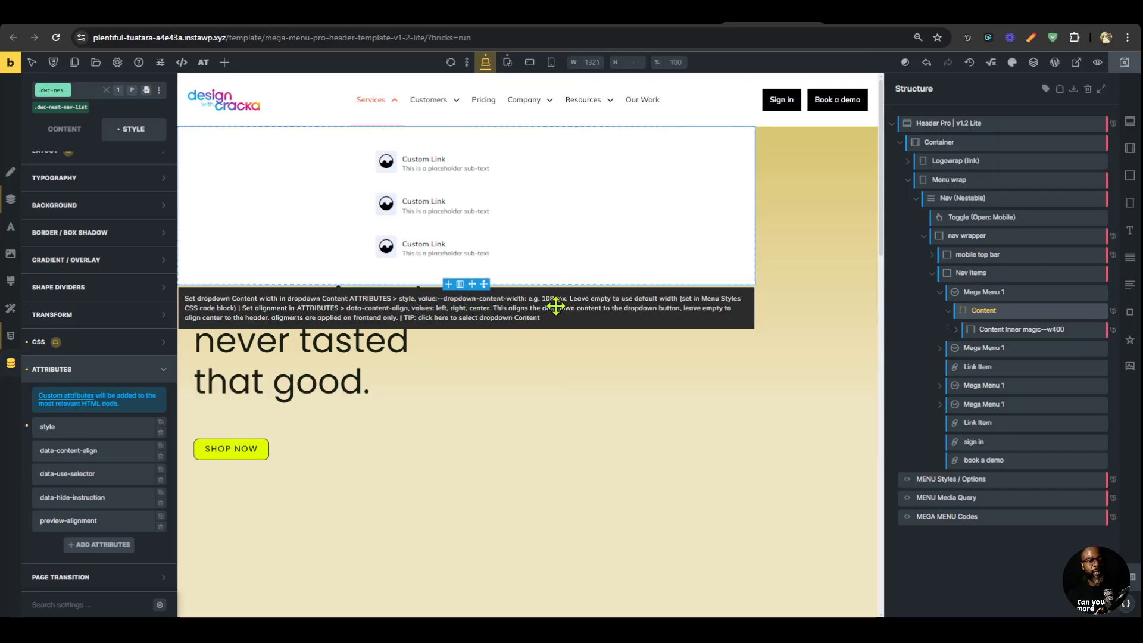
click(107, 427)
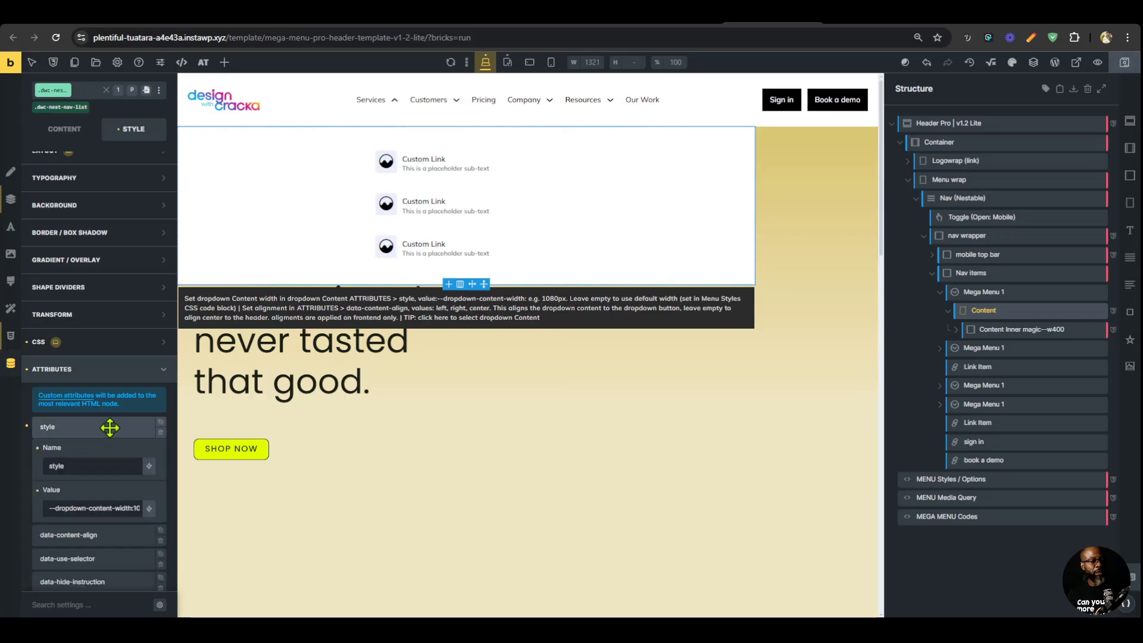
scroll(109, 435, down, 3)
key(End)
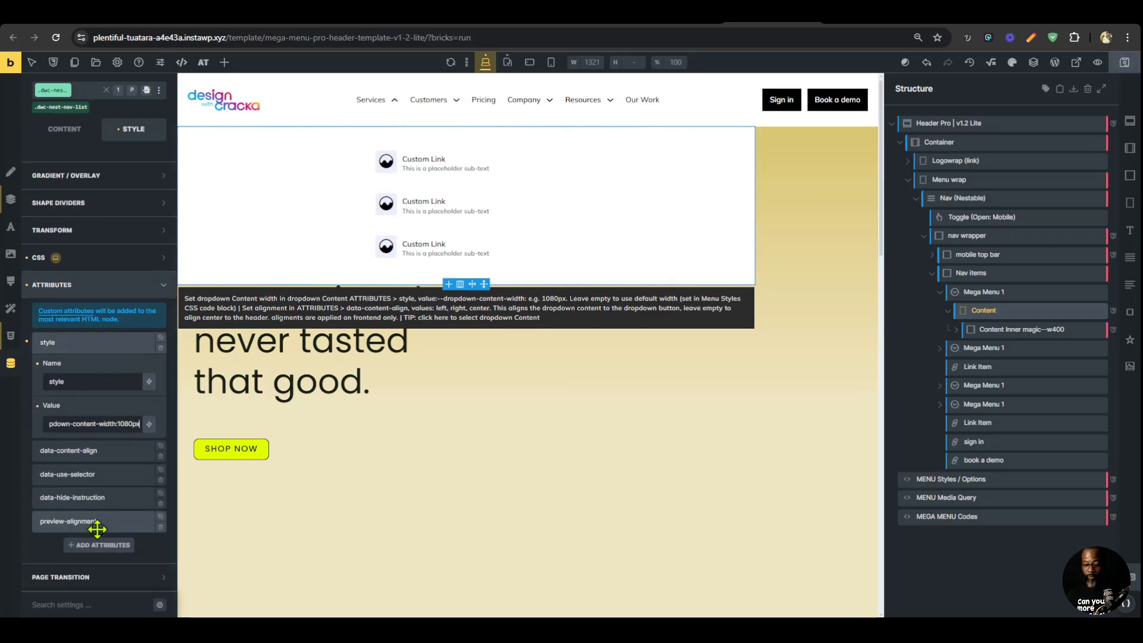
key(BackSpace)
key(BackSpace)
key(BackSpace)
key(BackSpace)
key(BackSpace)
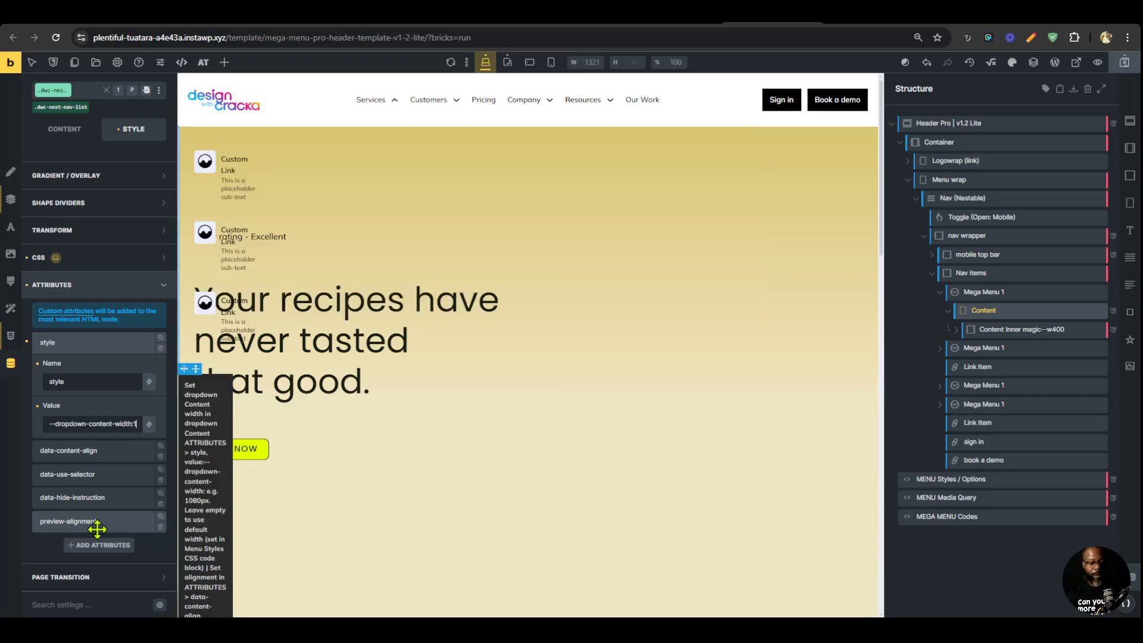
text(400)
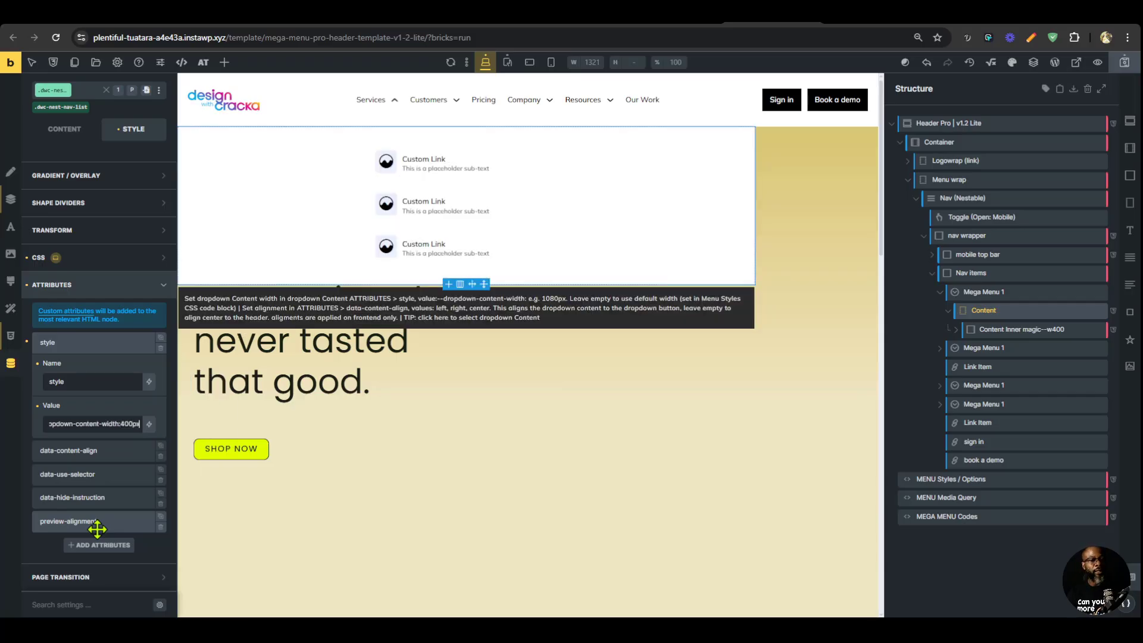
text(px)
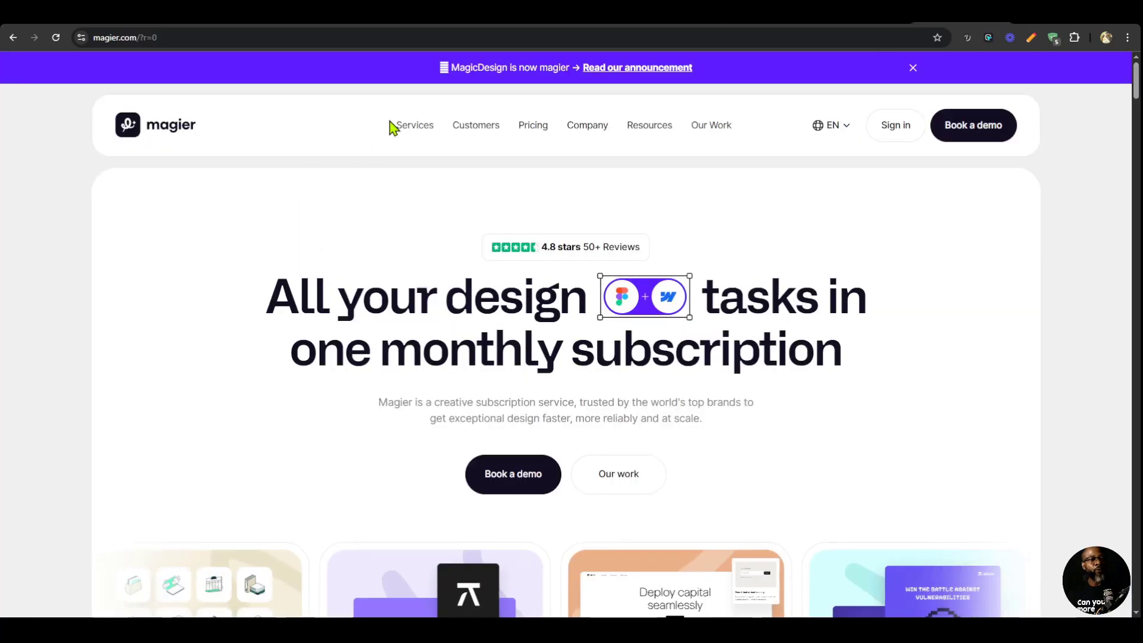
mouse_move(403, 125)
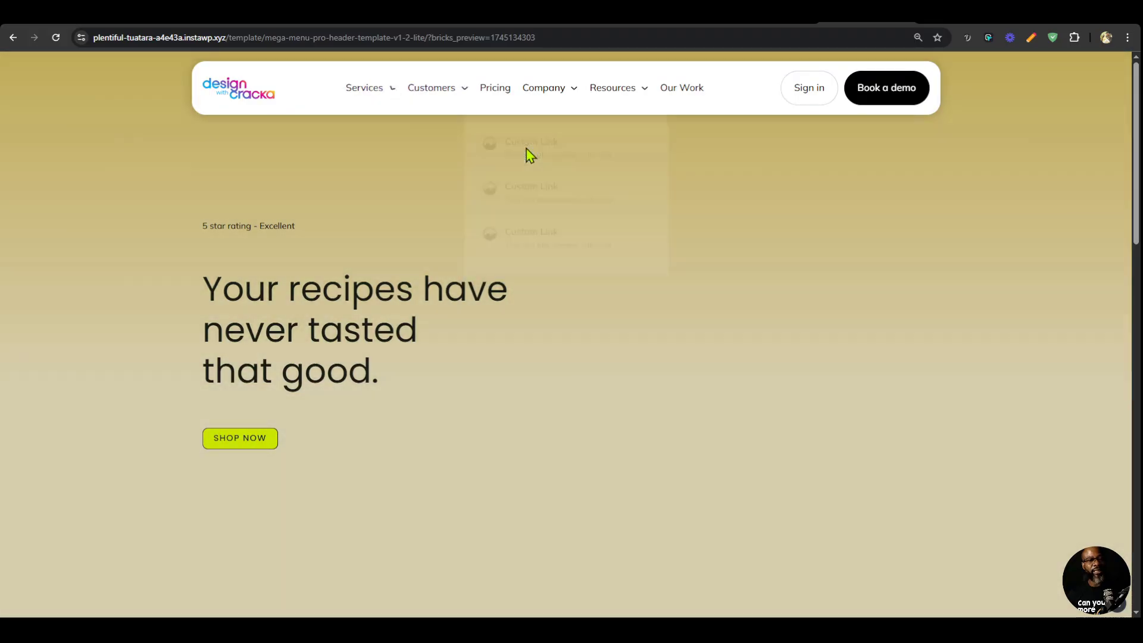
mouse_move(374, 95)
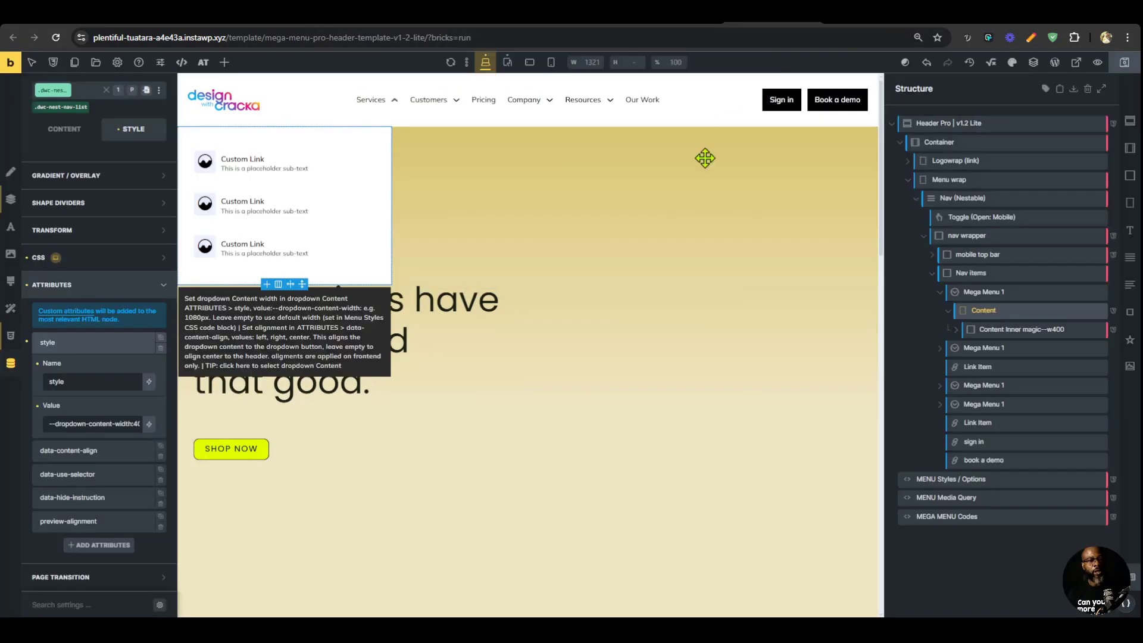
Set the Services dropdown Content's data-content-align attribute to center and its preview-alignment attribute to true.
click(77, 344)
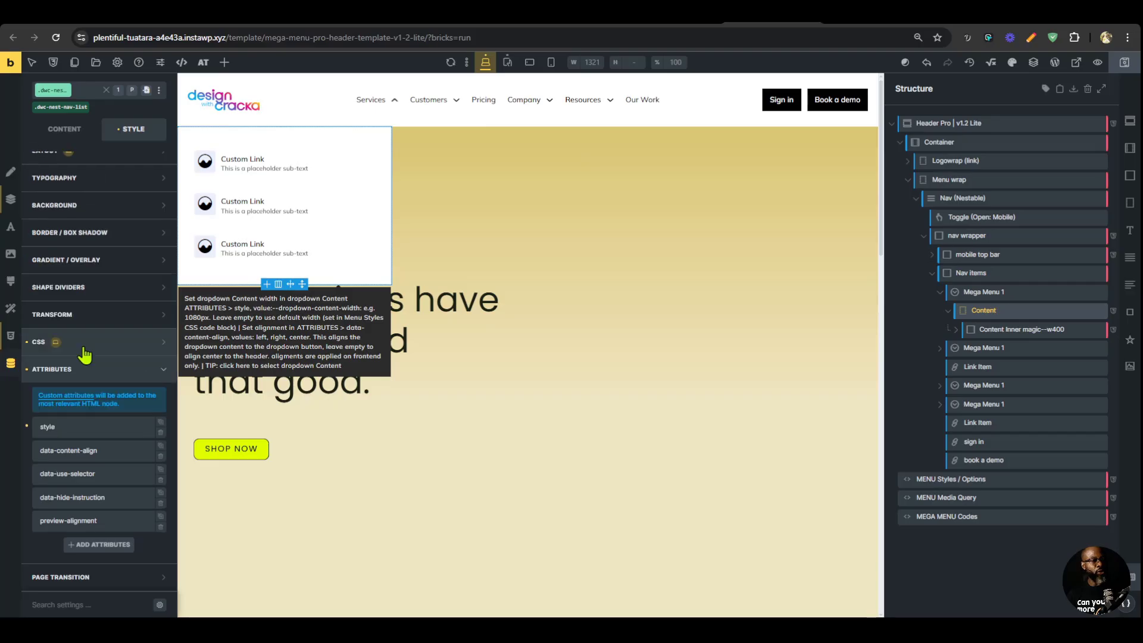
click(87, 449)
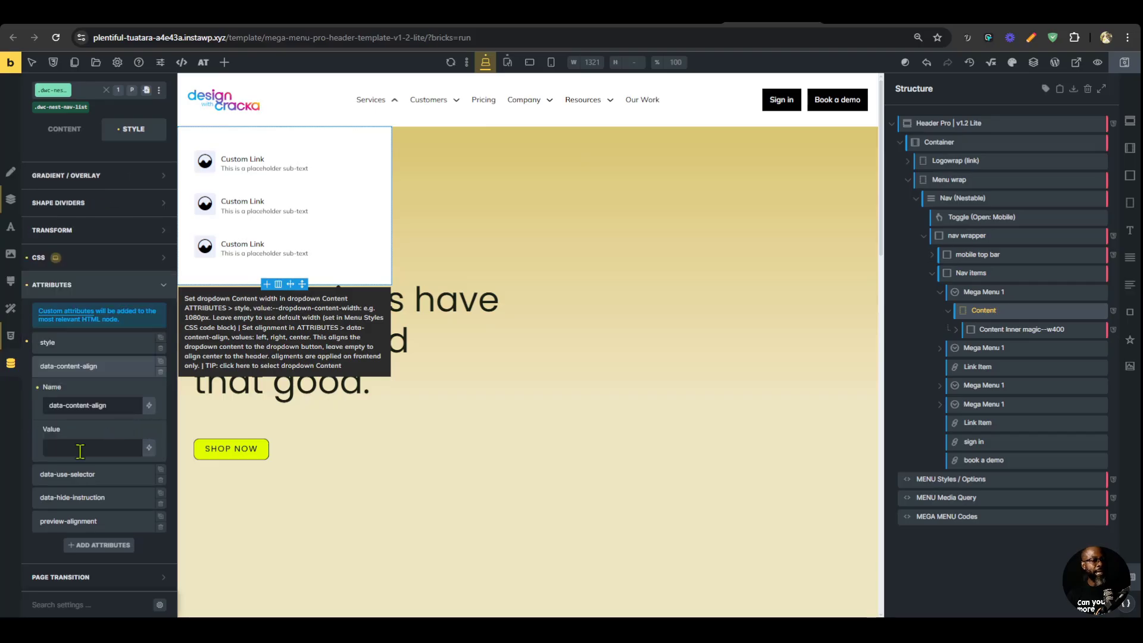
text(center)
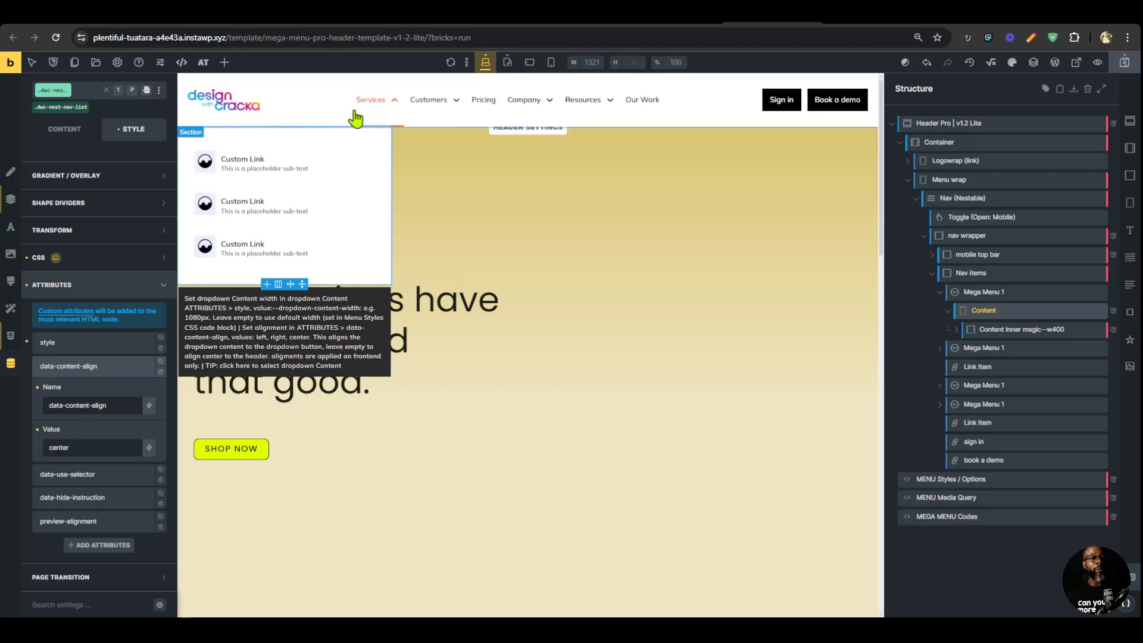
click(110, 520)
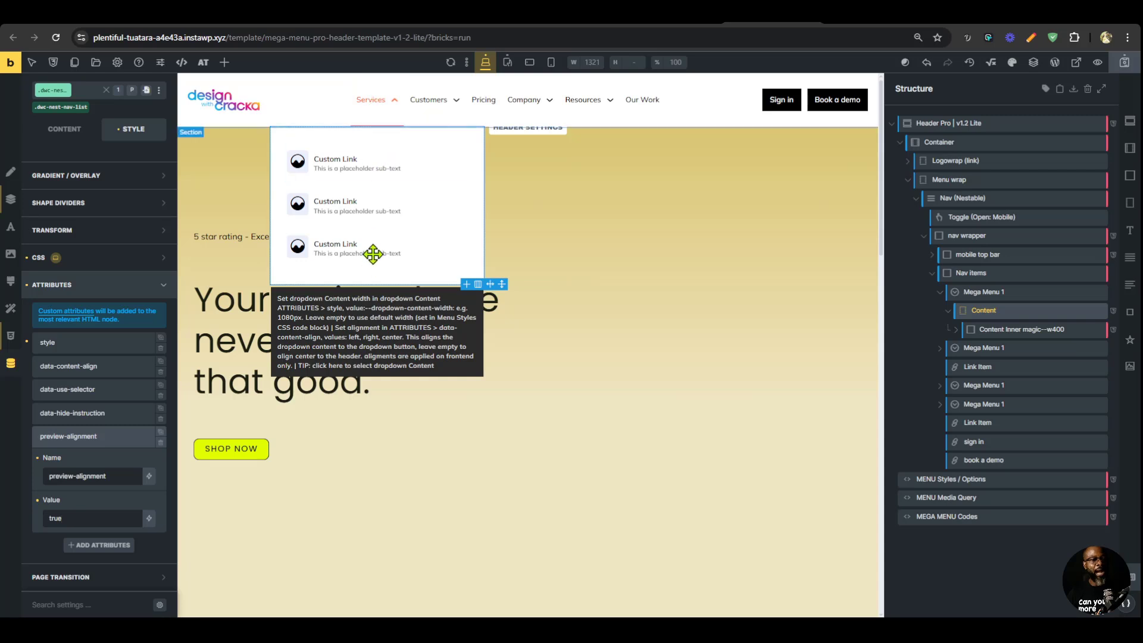
Save the template and check the Services dropdown's alignment in the front-end preview.
key(ctrl+s)
click(861, 18)
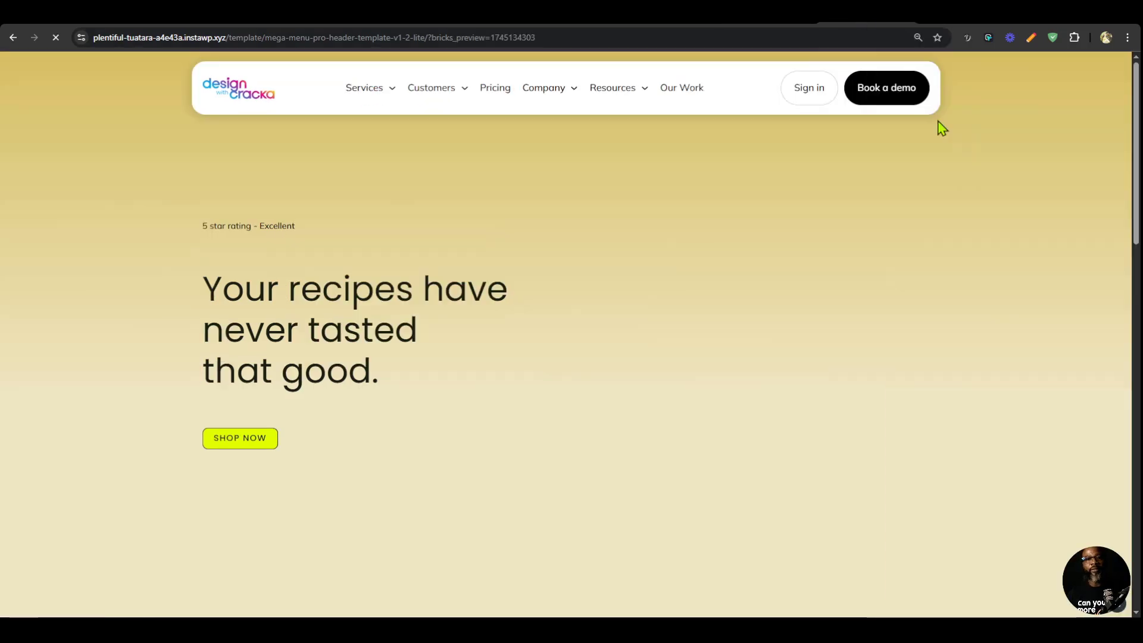
mouse_move(354, 93)
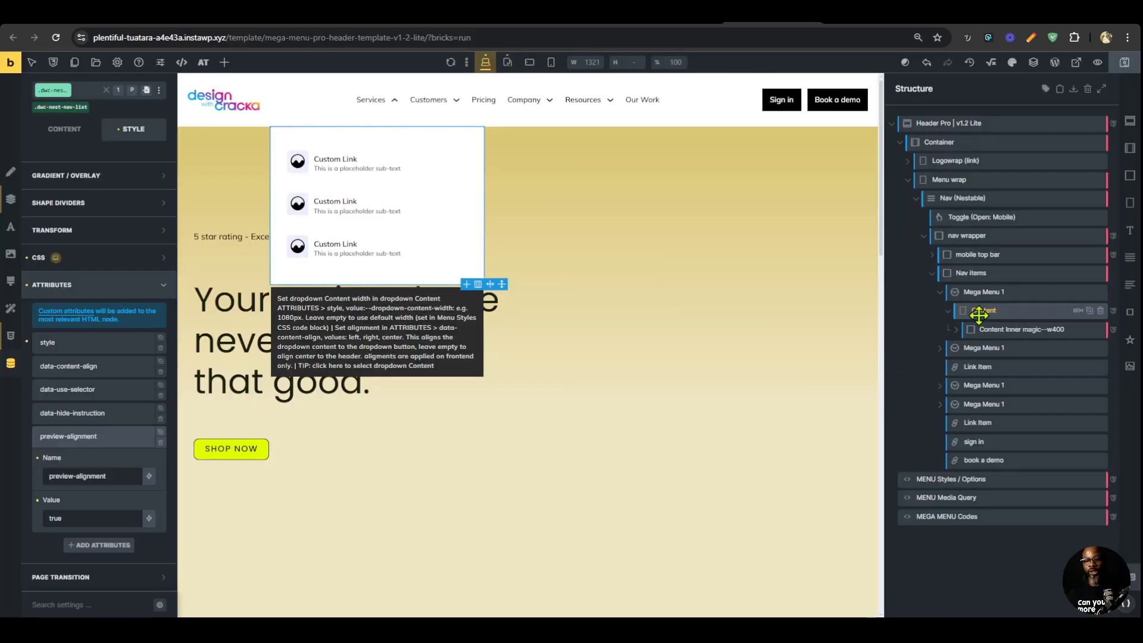
Replace the Customers mega menu's Content Inner with the DWC Mega Menu Magic 2 template, nested inside its Content element.
click(942, 349)
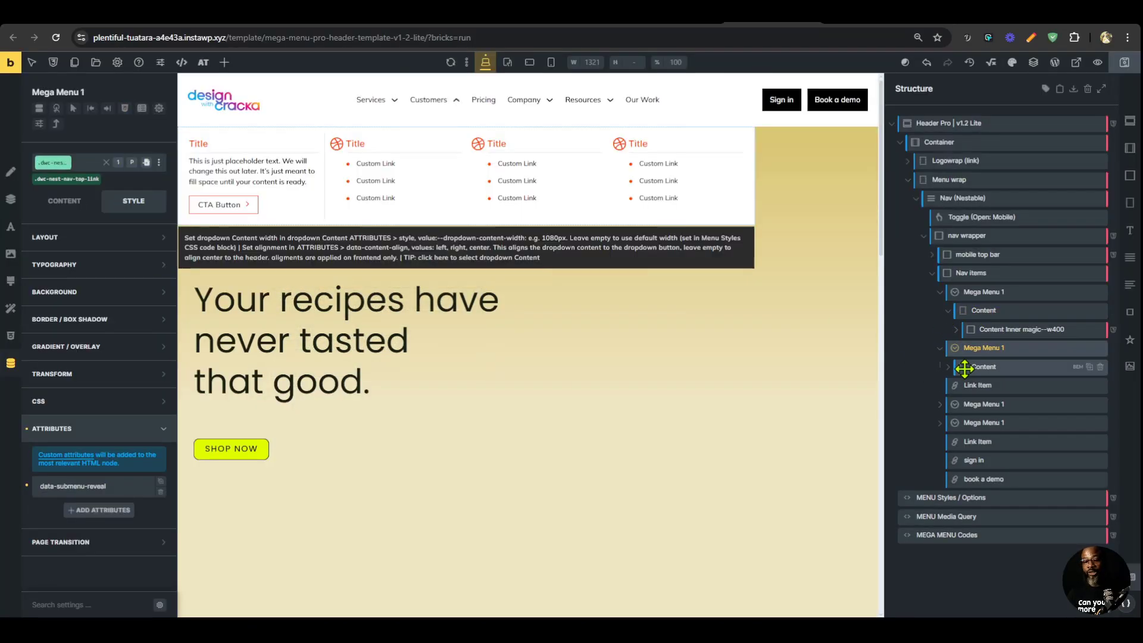
click(950, 368)
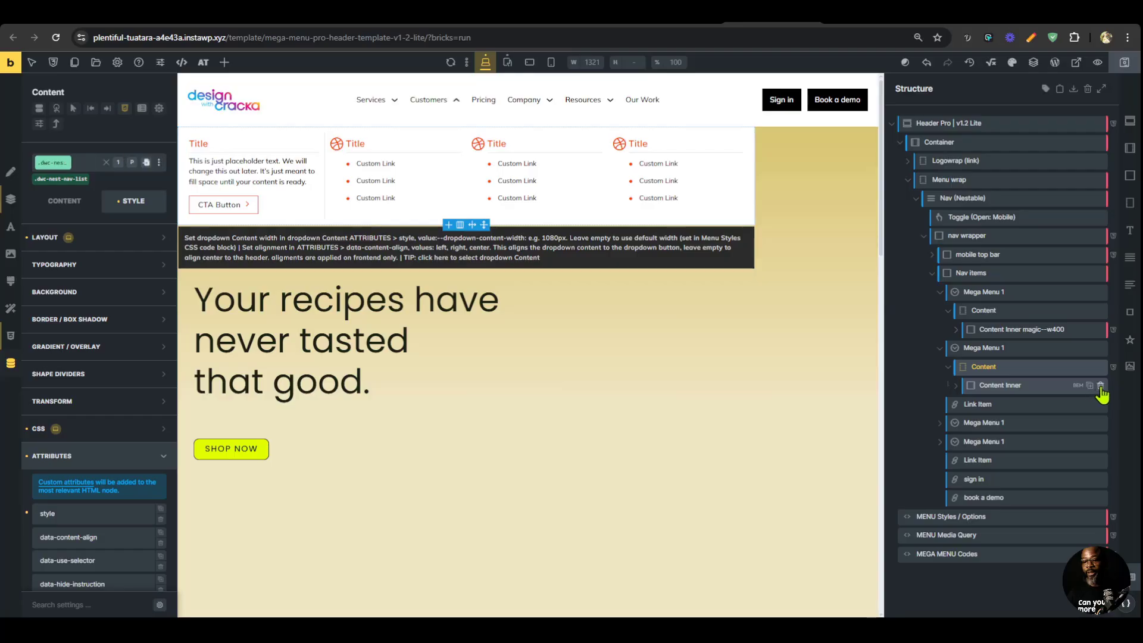
click(1100, 386)
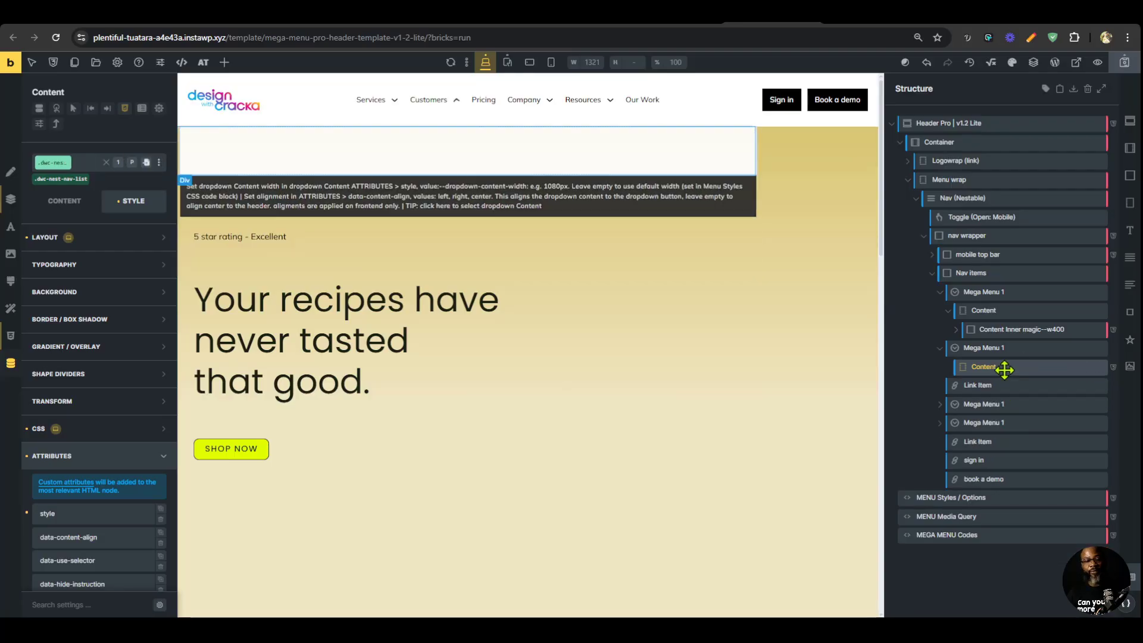
click(102, 73)
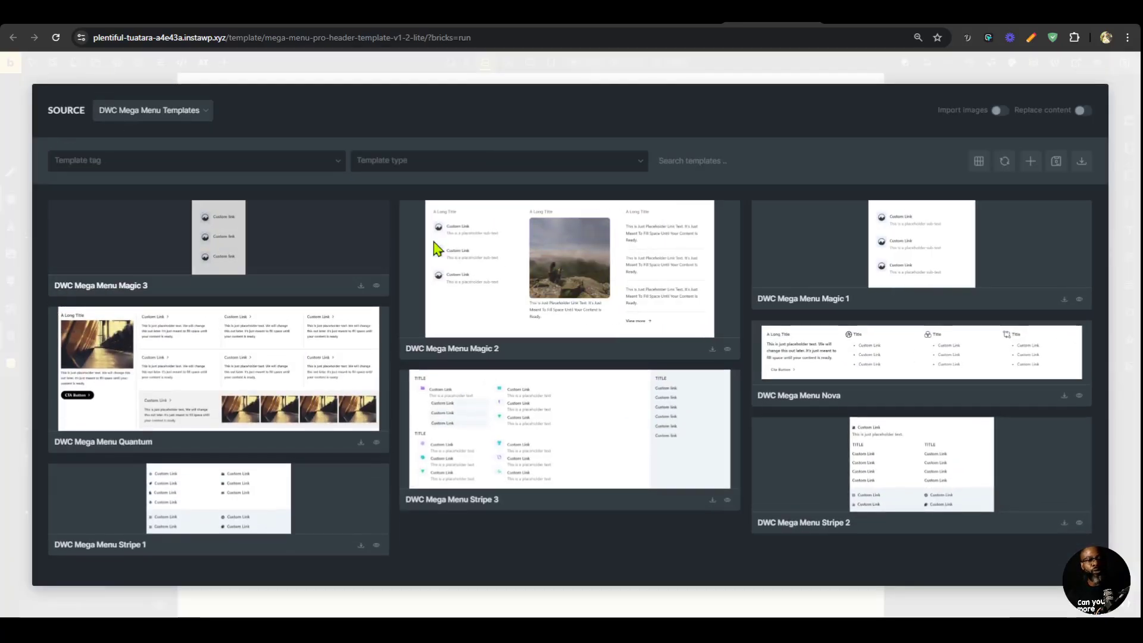
click(713, 350)
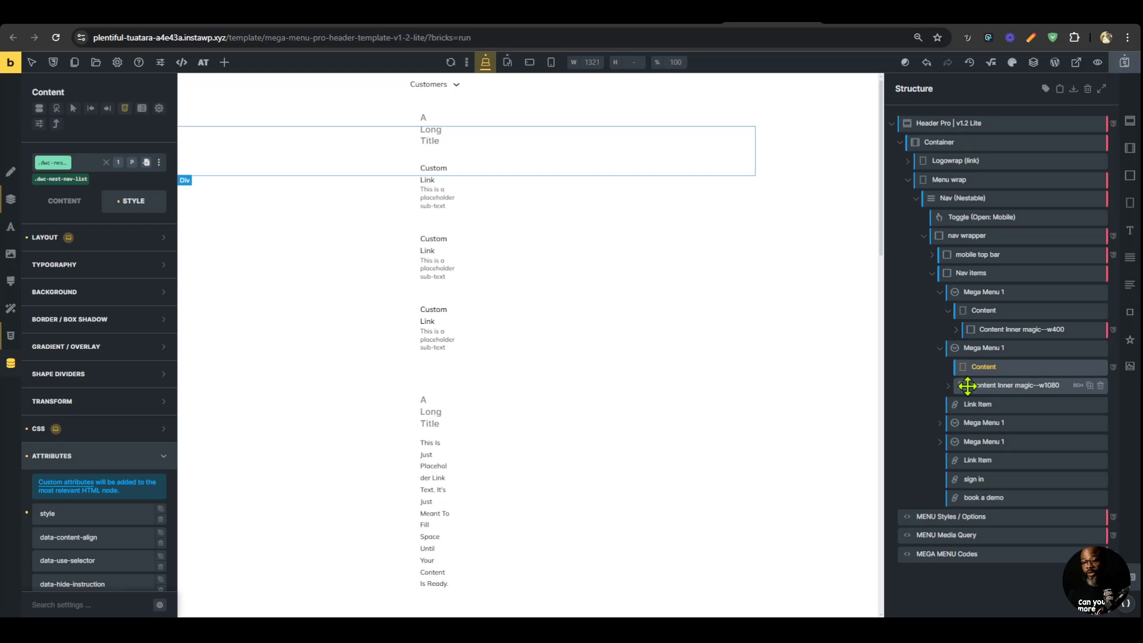
drag(969, 384, 999, 365)
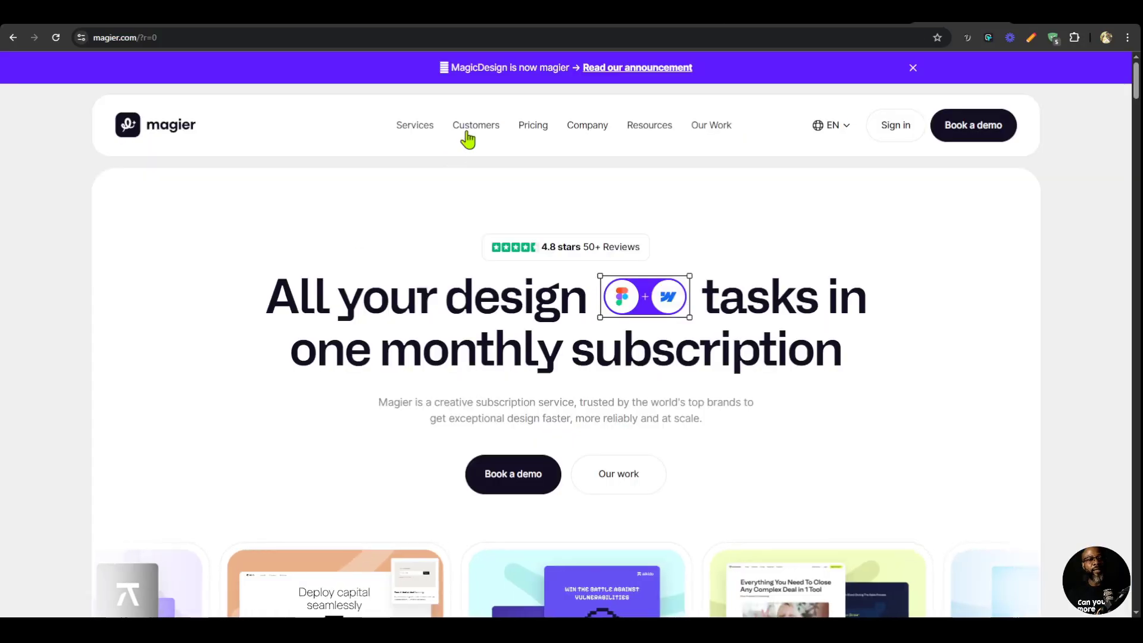
Save the header template and check magier.com's Customers and Company dropdowns as reference.
mouse_move(473, 131)
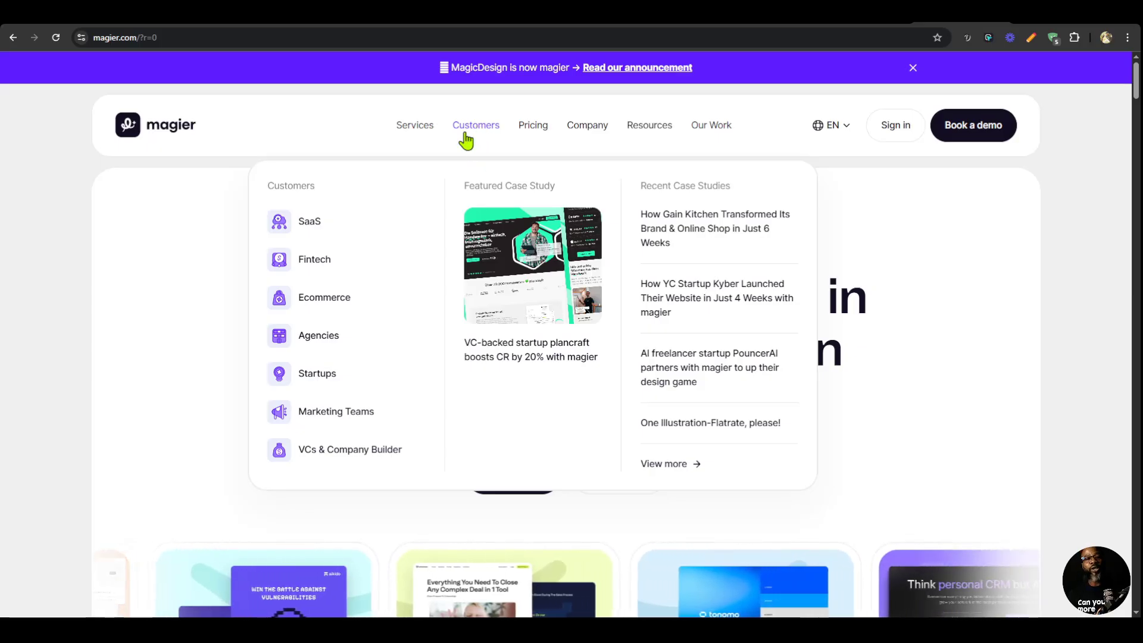
click(839, 24)
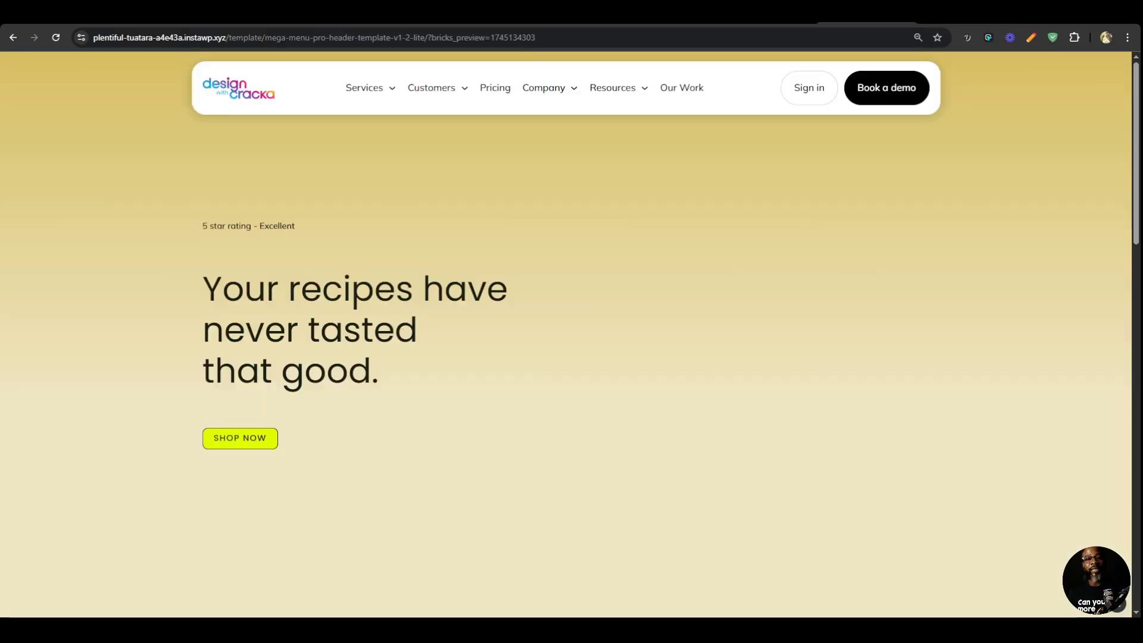
click(772, 19)
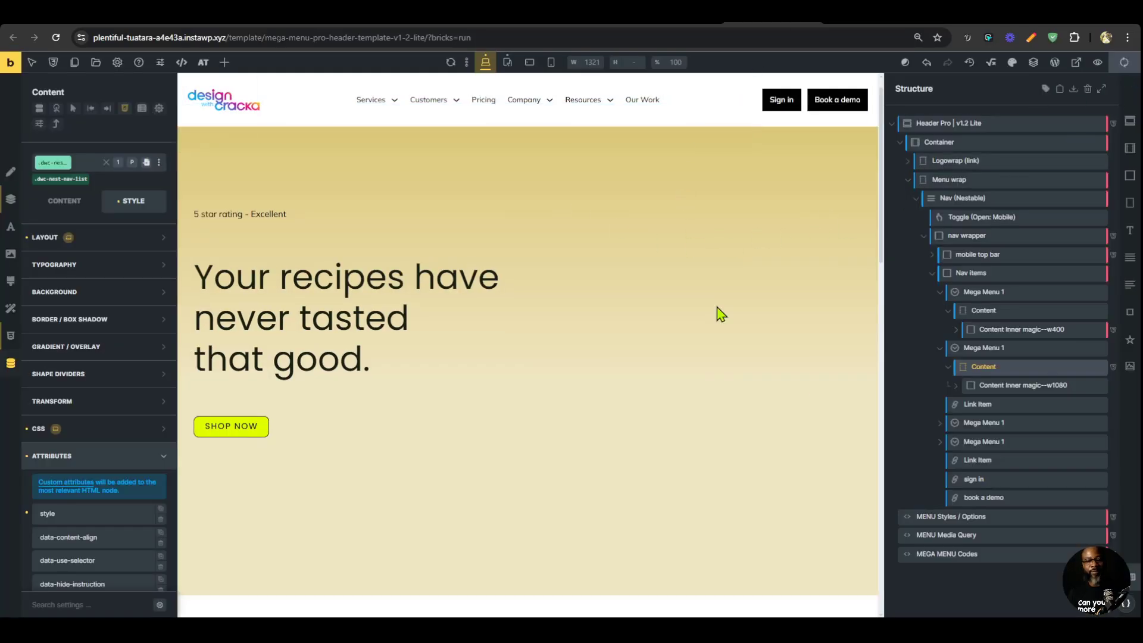
drag(920, 388, 952, 424)
key(ctrl+s)
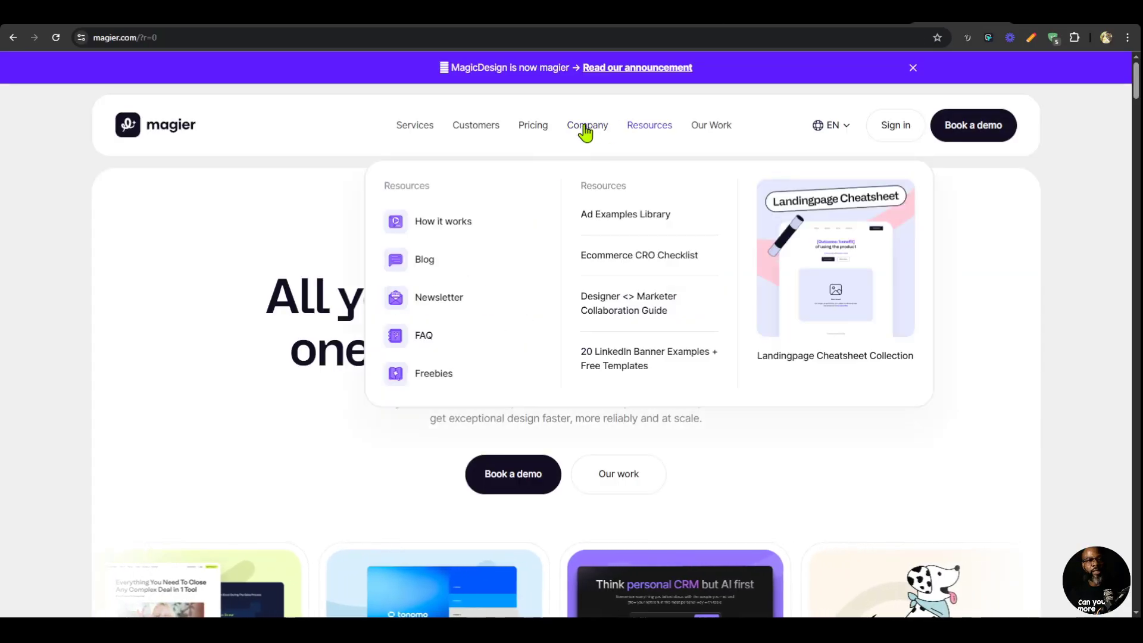
mouse_move(585, 126)
click(773, 19)
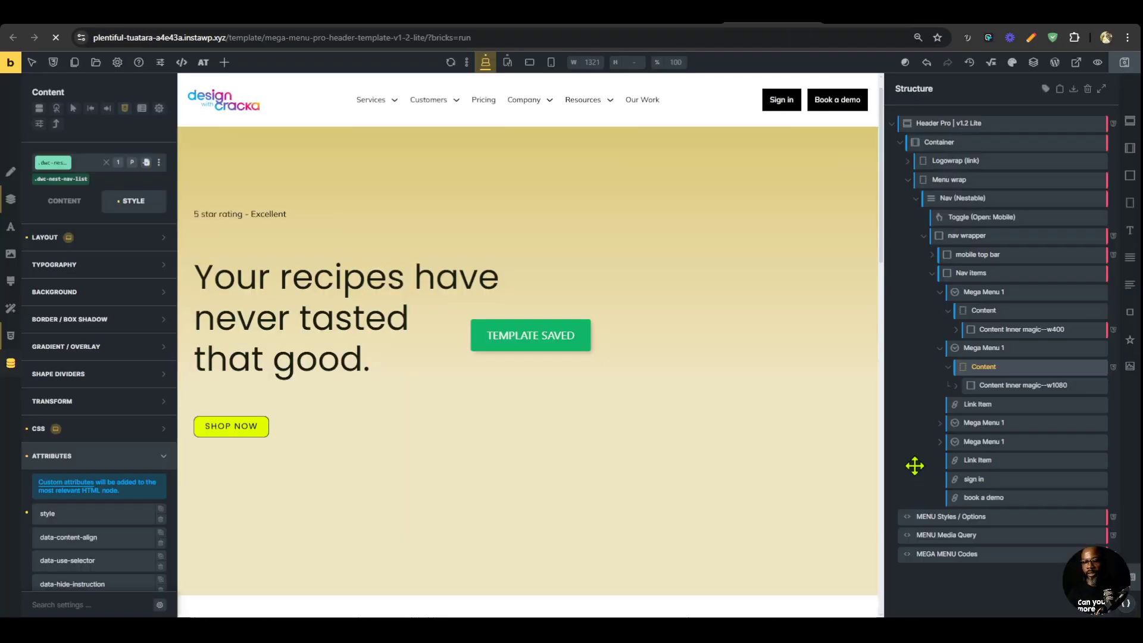
Replace the Company mega menu's Content Inner with the DWC Mega Menu Magic 3 template, nested inside its Content element.
click(979, 424)
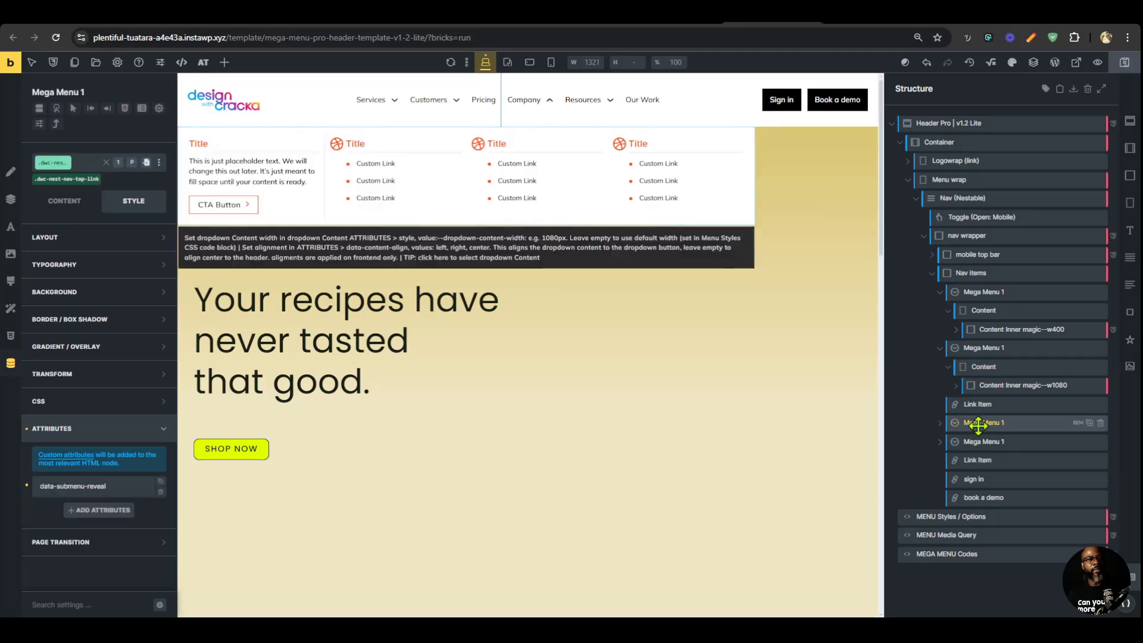
click(940, 423)
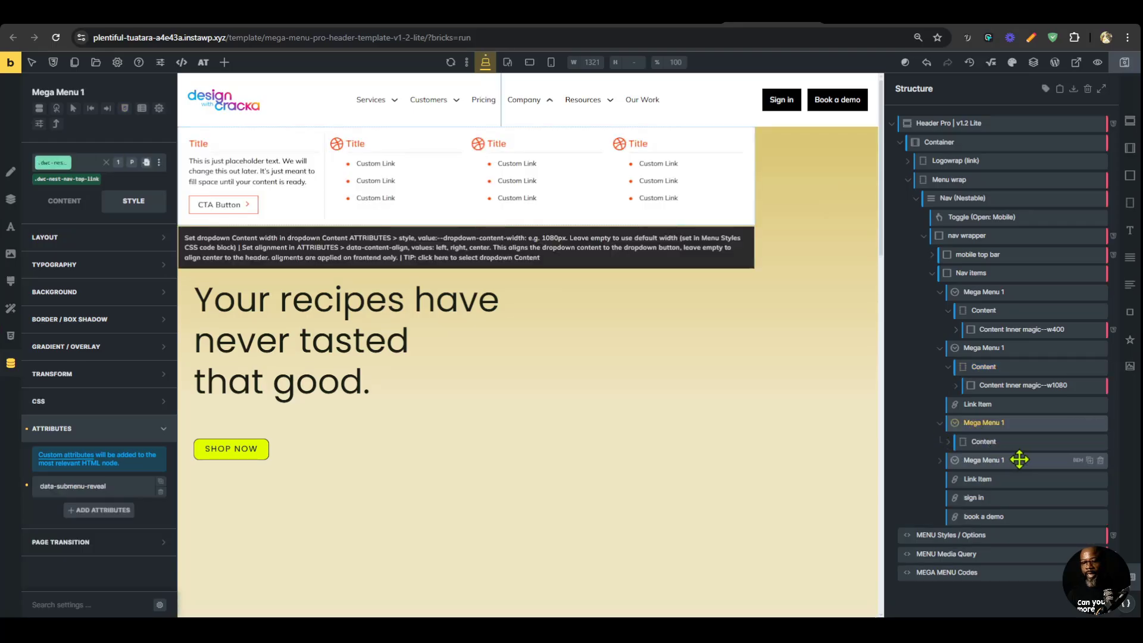
click(948, 442)
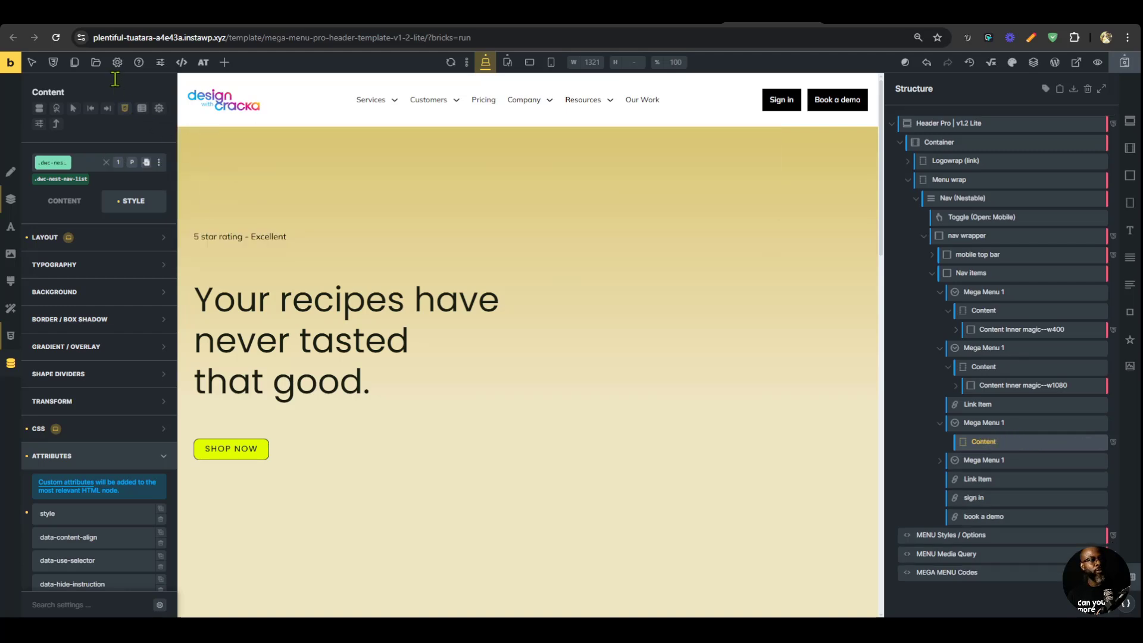
click(95, 62)
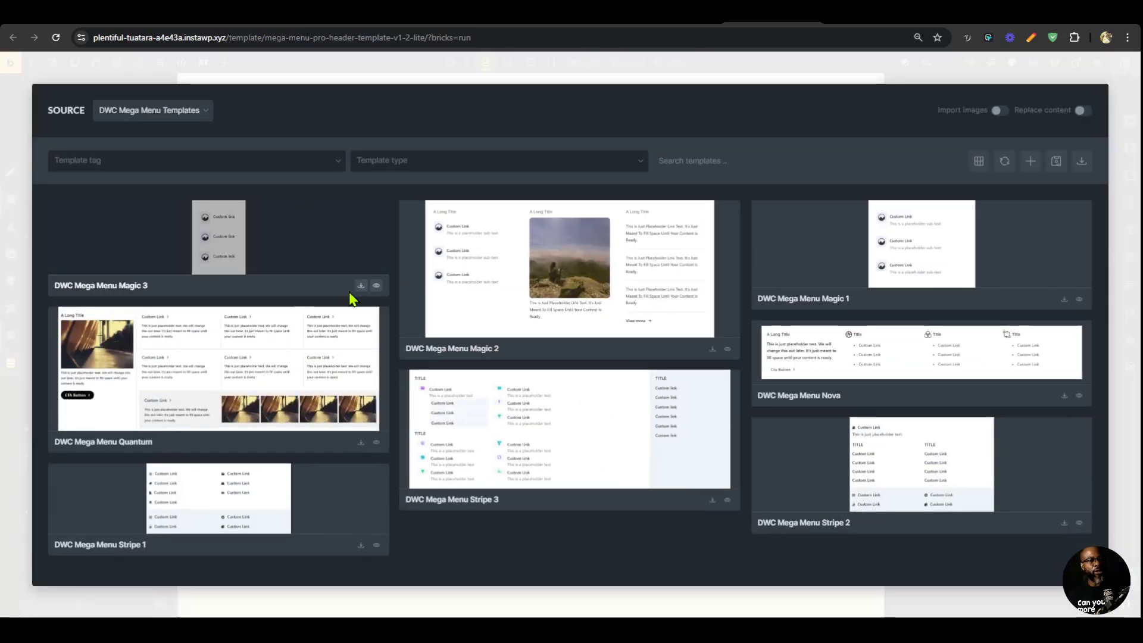
click(362, 287)
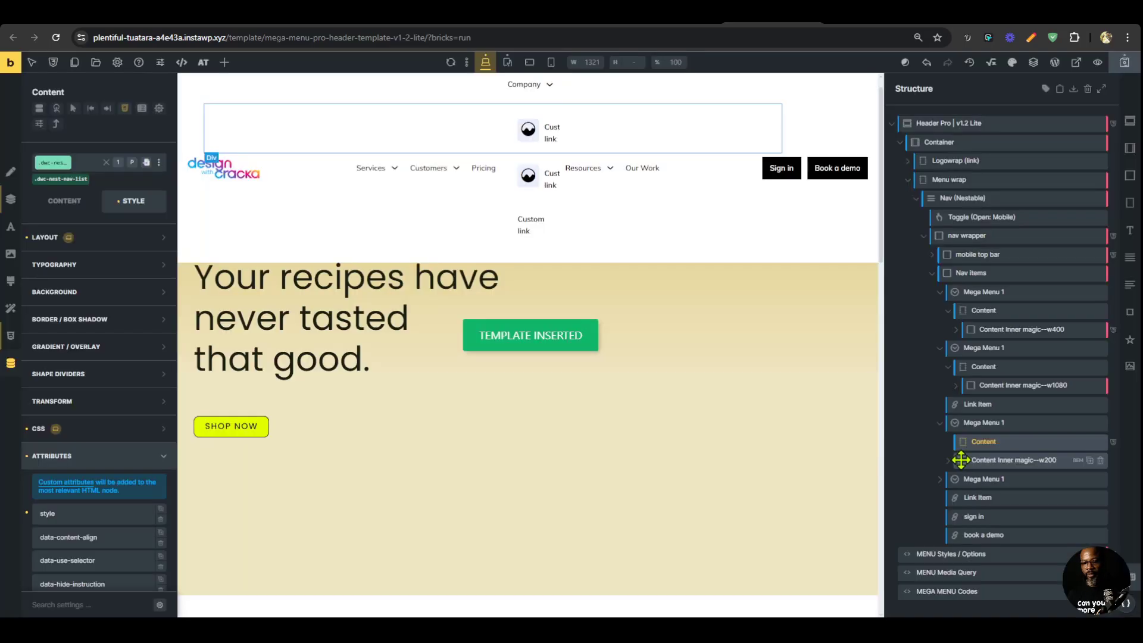
drag(960, 462, 1006, 447)
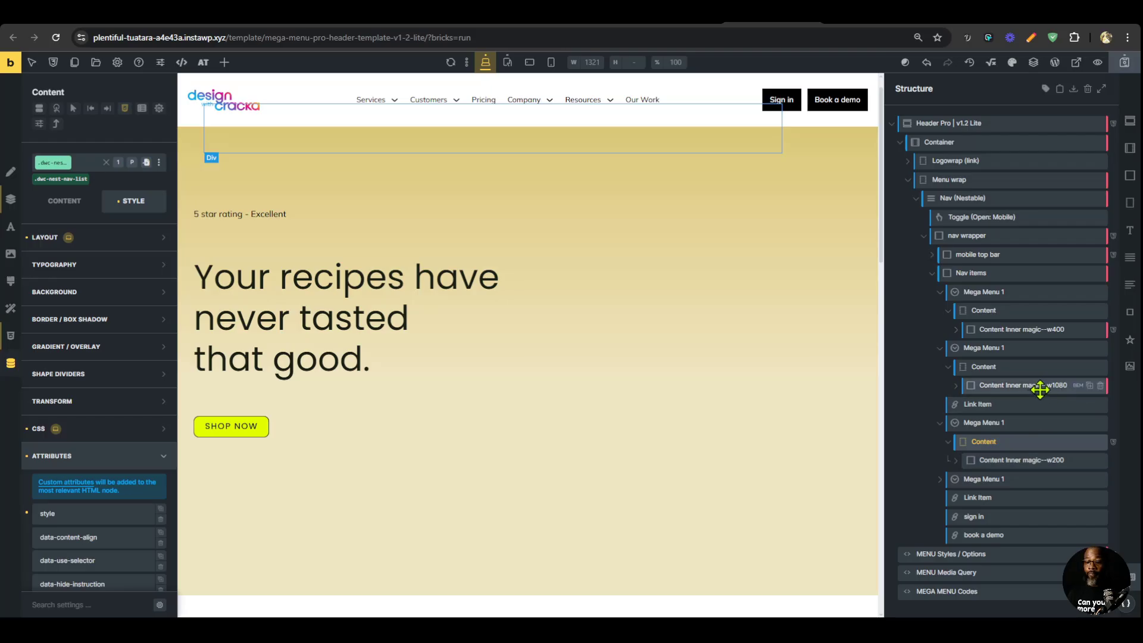
Set --dropdown-content-width to 200px in the style attribute of the Company mega menu's Content element.
click(1041, 460)
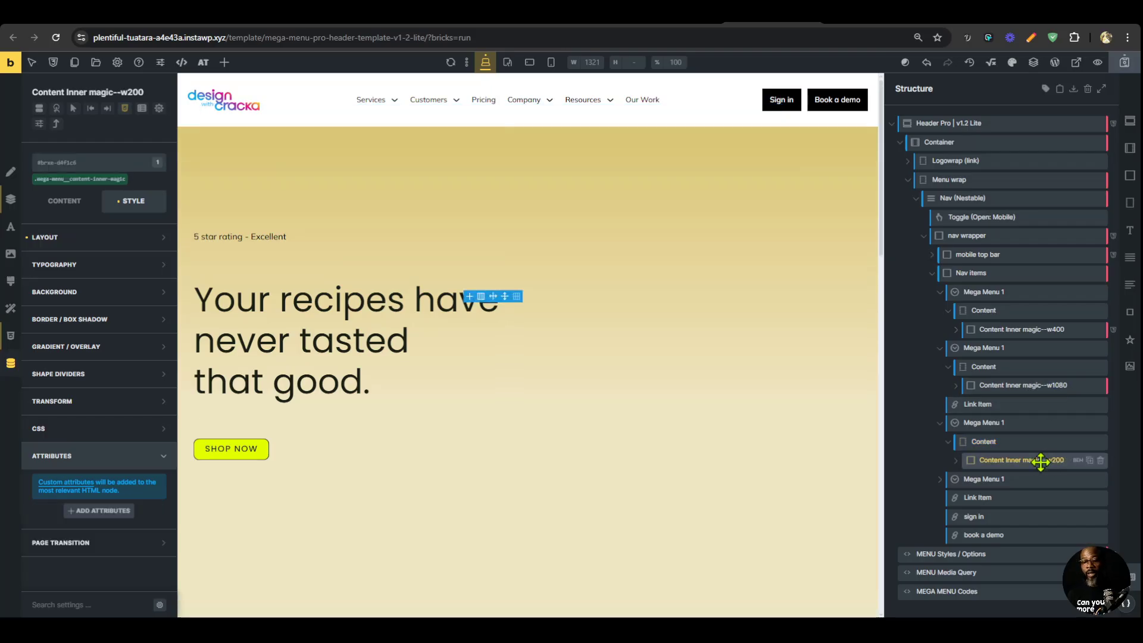
click(607, 299)
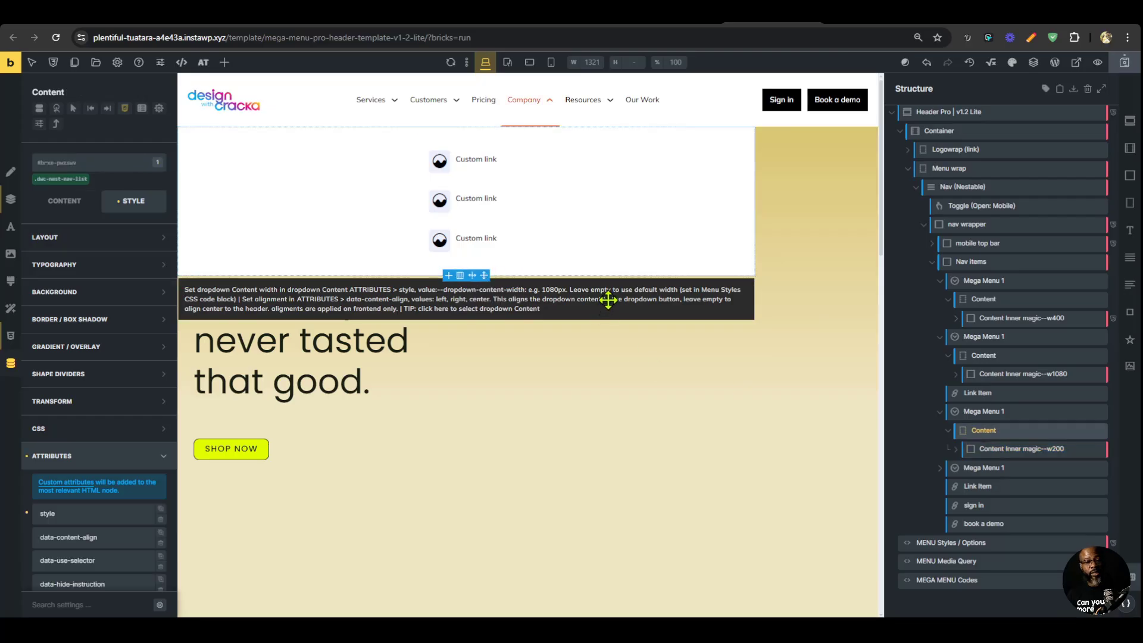
scroll(96, 428, down, 2)
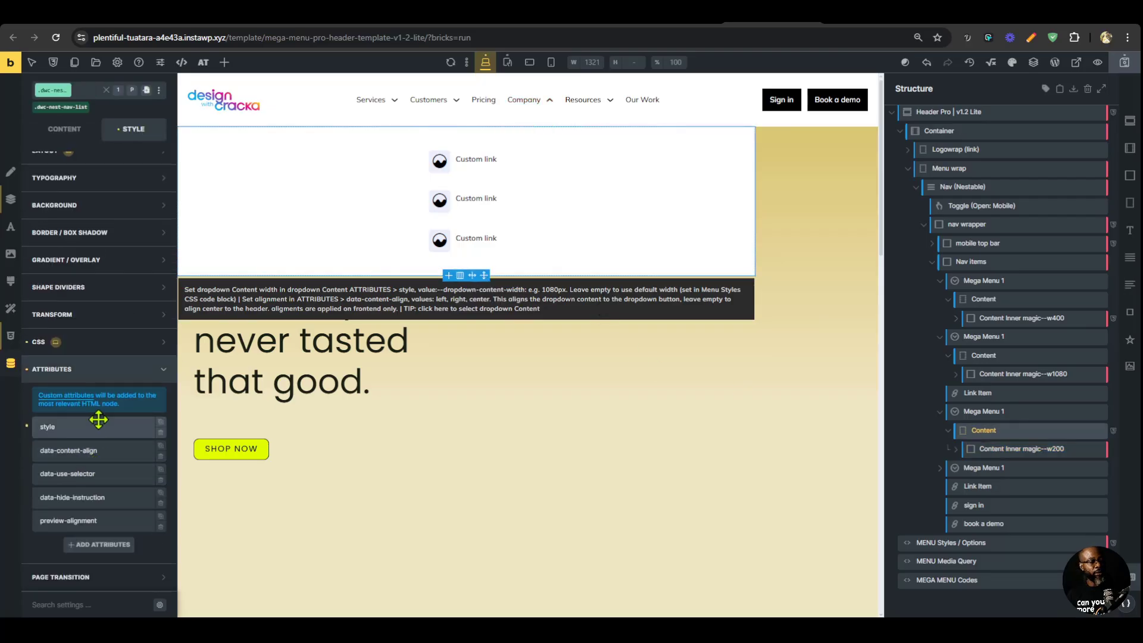
click(95, 424)
scroll(107, 424, down, 2)
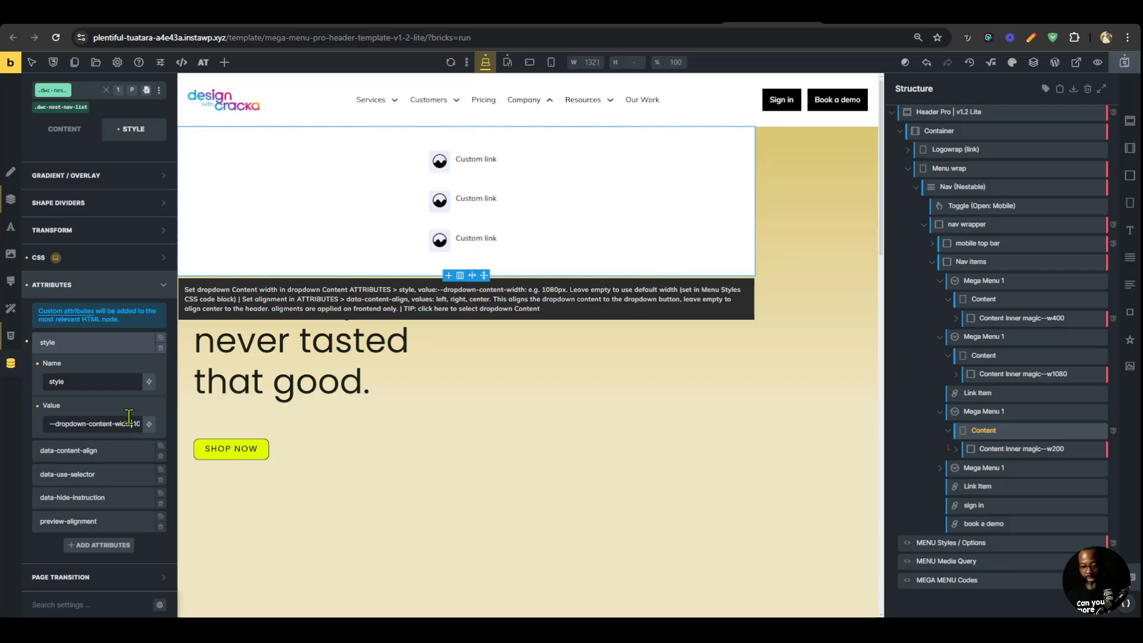
key(End)
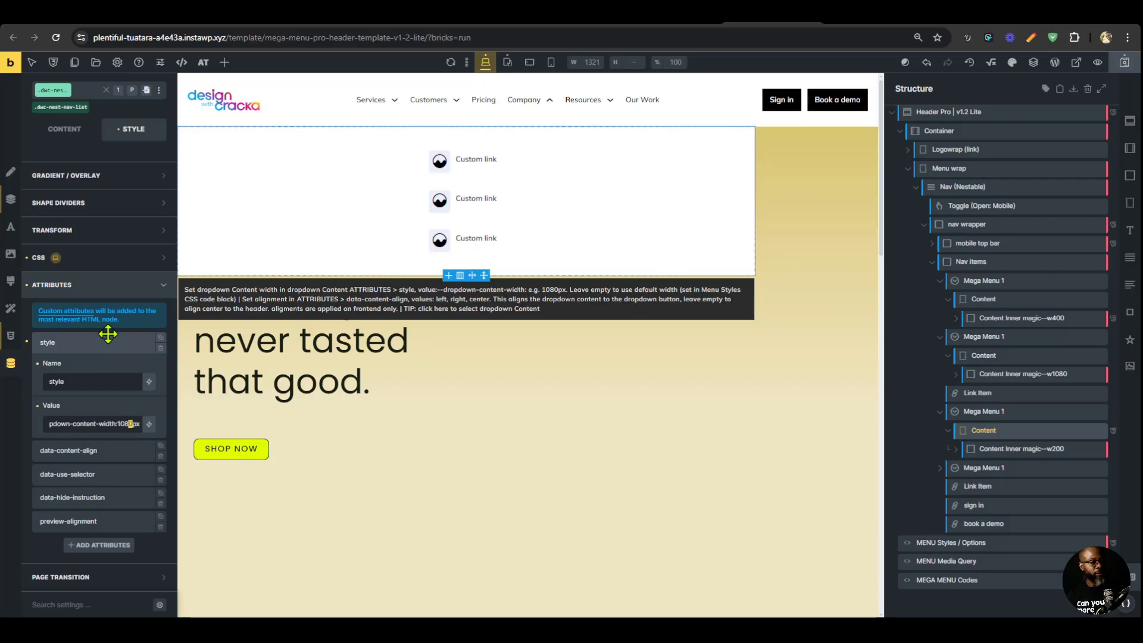
text(200)
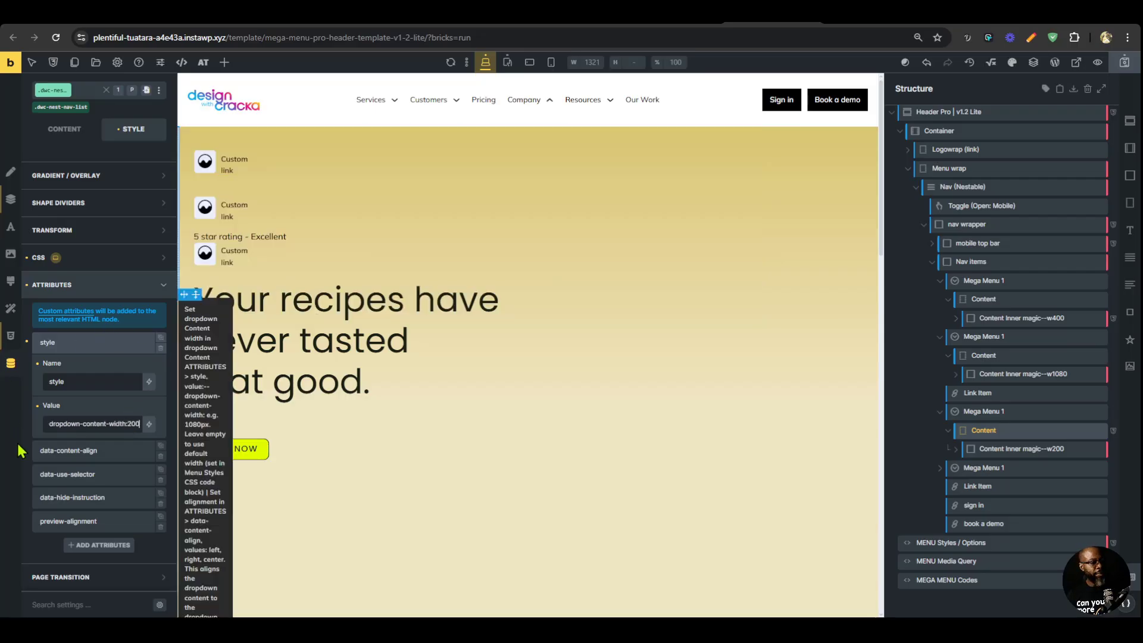
Set the Company dropdown Content's data-content-align attribute to center and its preview-alignment attribute to true.
click(103, 458)
click(100, 448)
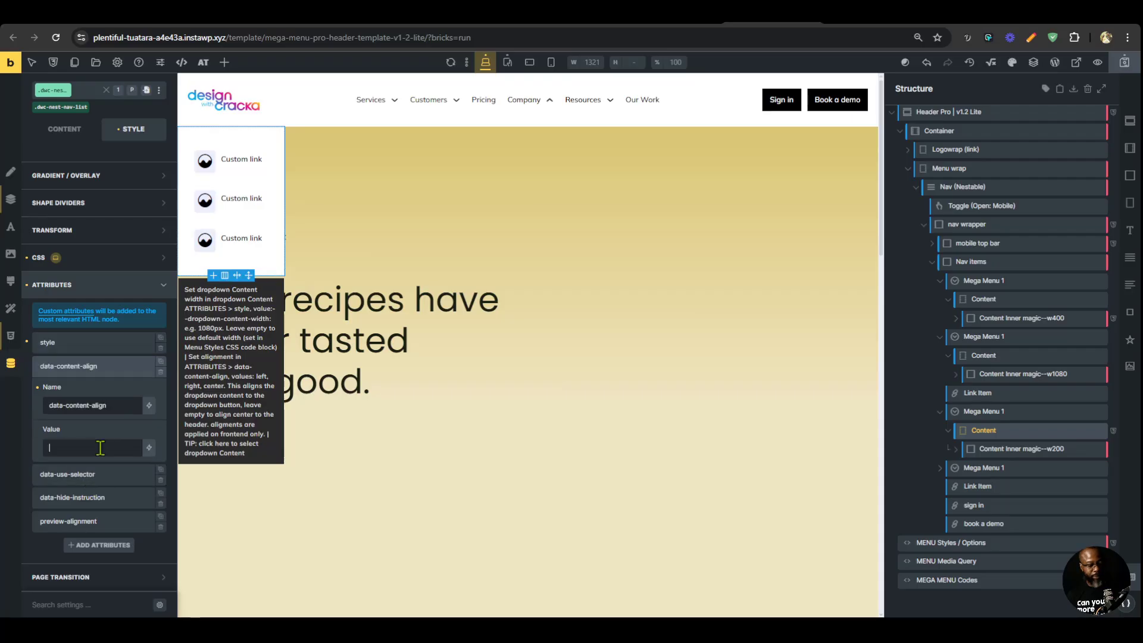
text(center)
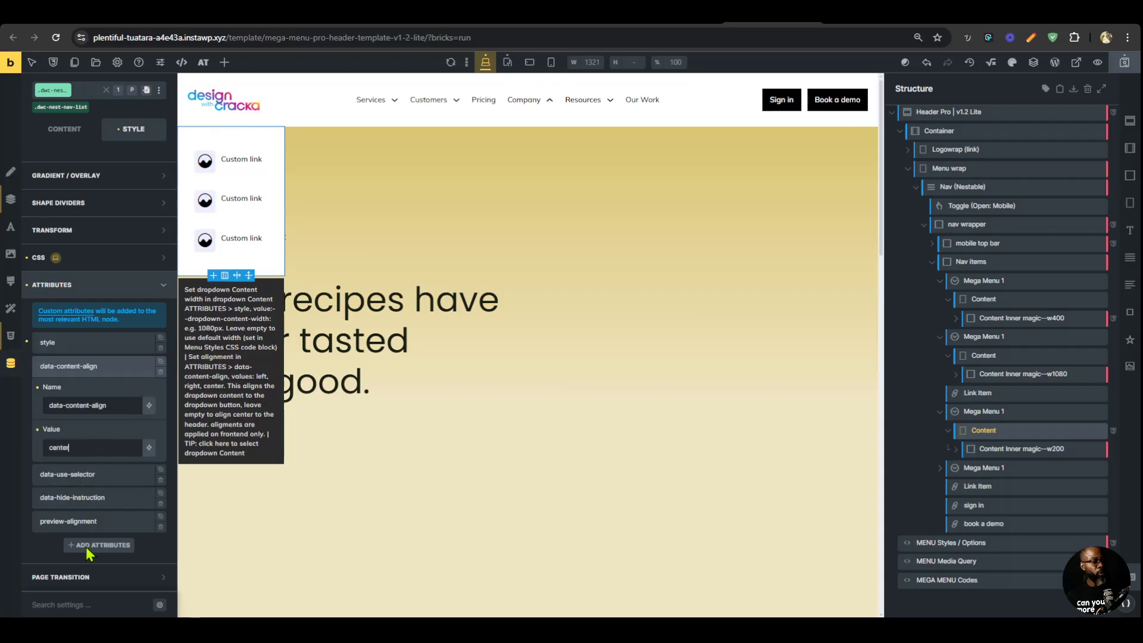
click(99, 523)
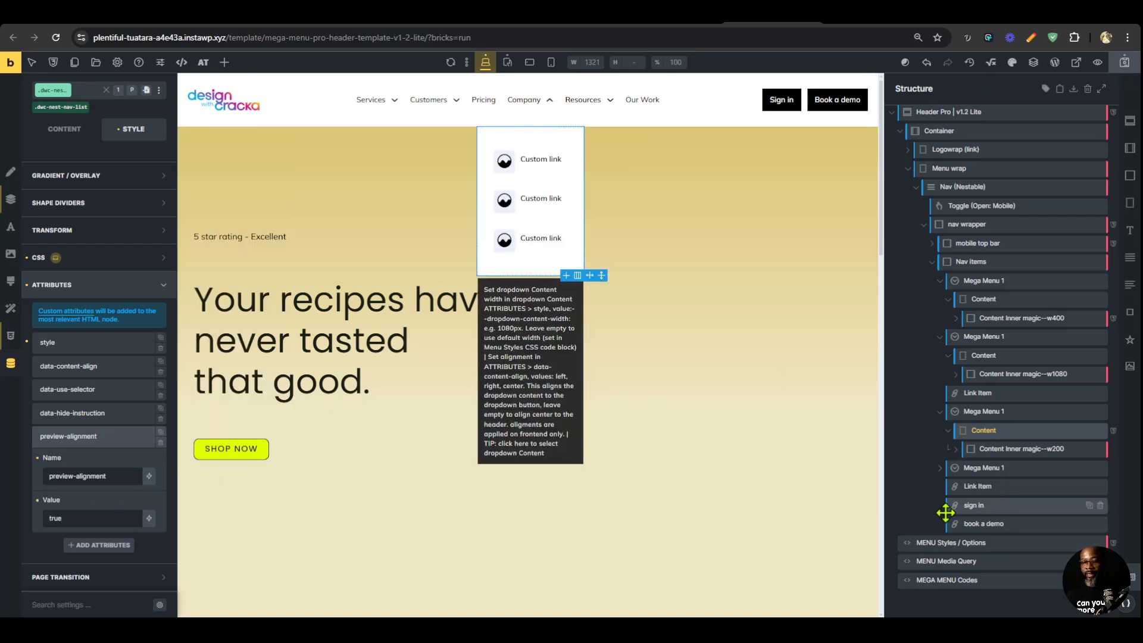
Replace the Resources mega menu's Content Inner with the DWC Mega Menu Magic 2 template, nested inside its Content element.
click(970, 468)
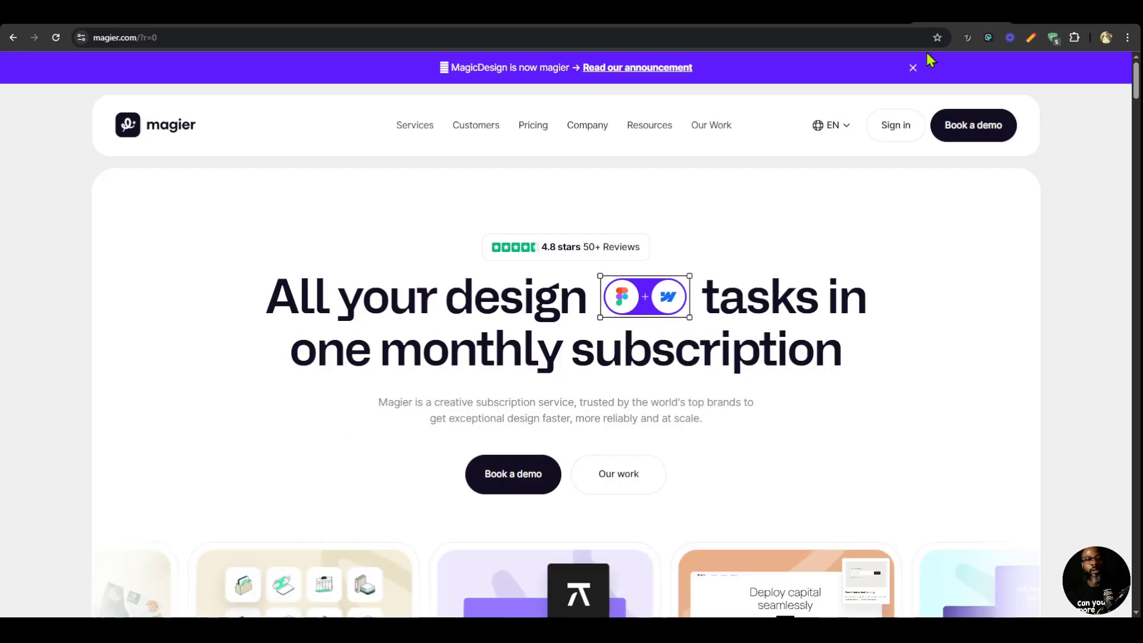
mouse_move(655, 123)
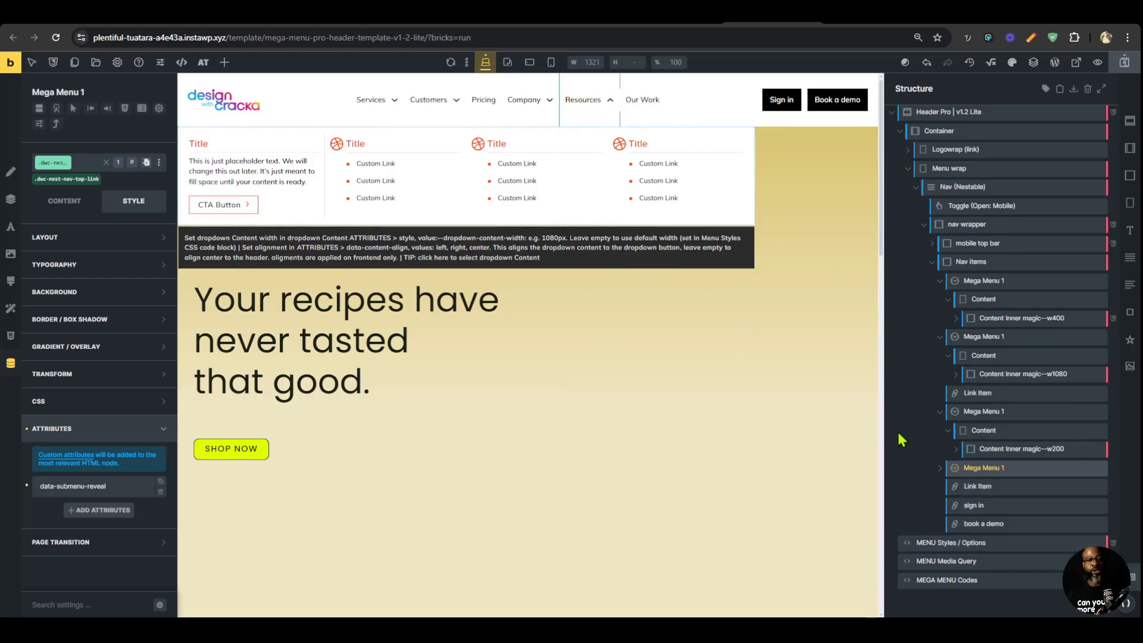
click(939, 468)
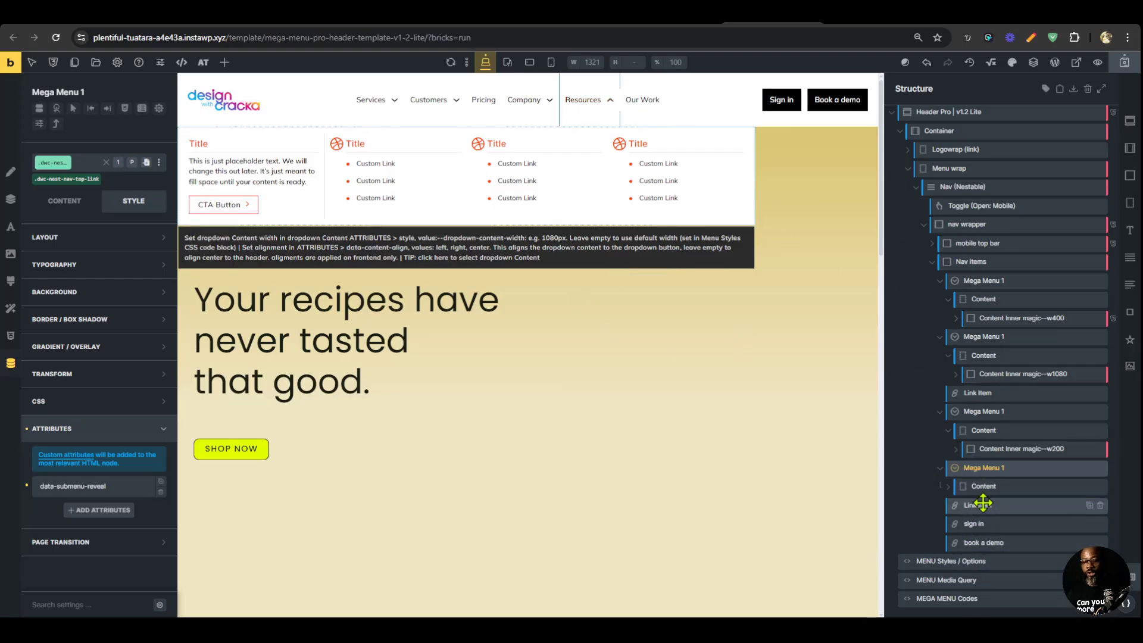
click(948, 493)
scroll(1096, 488, down, 1)
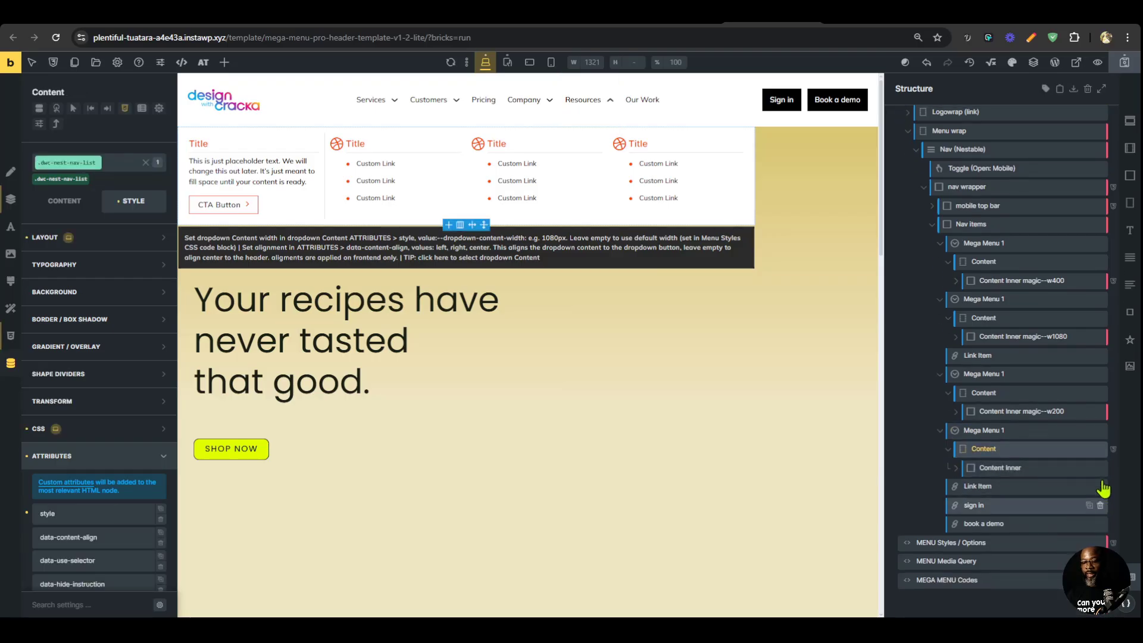
click(1100, 468)
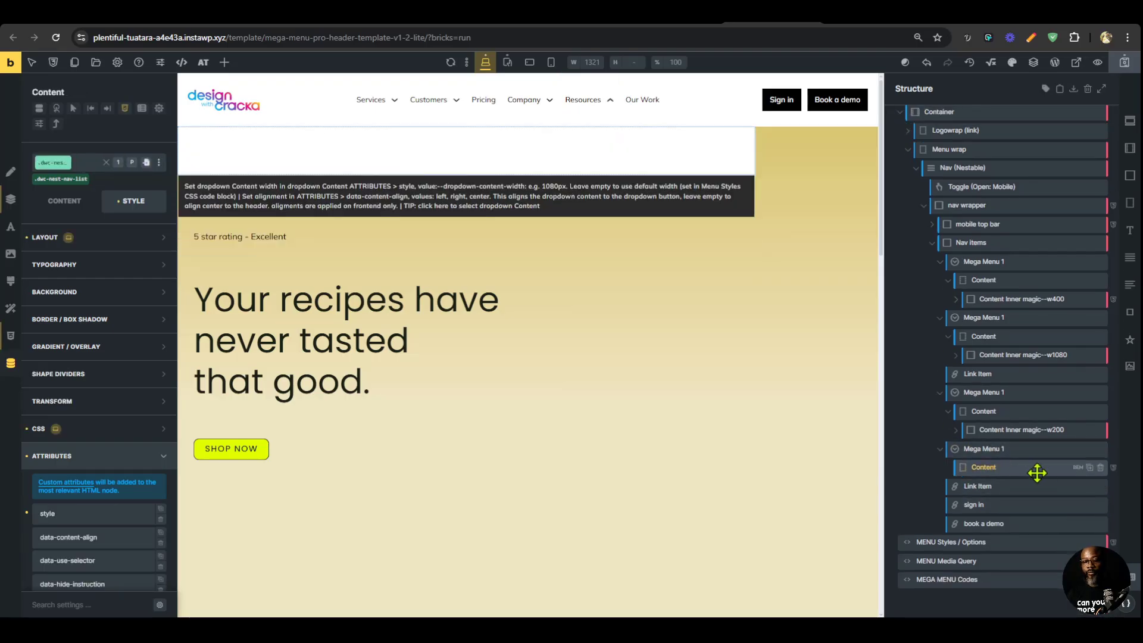
click(95, 62)
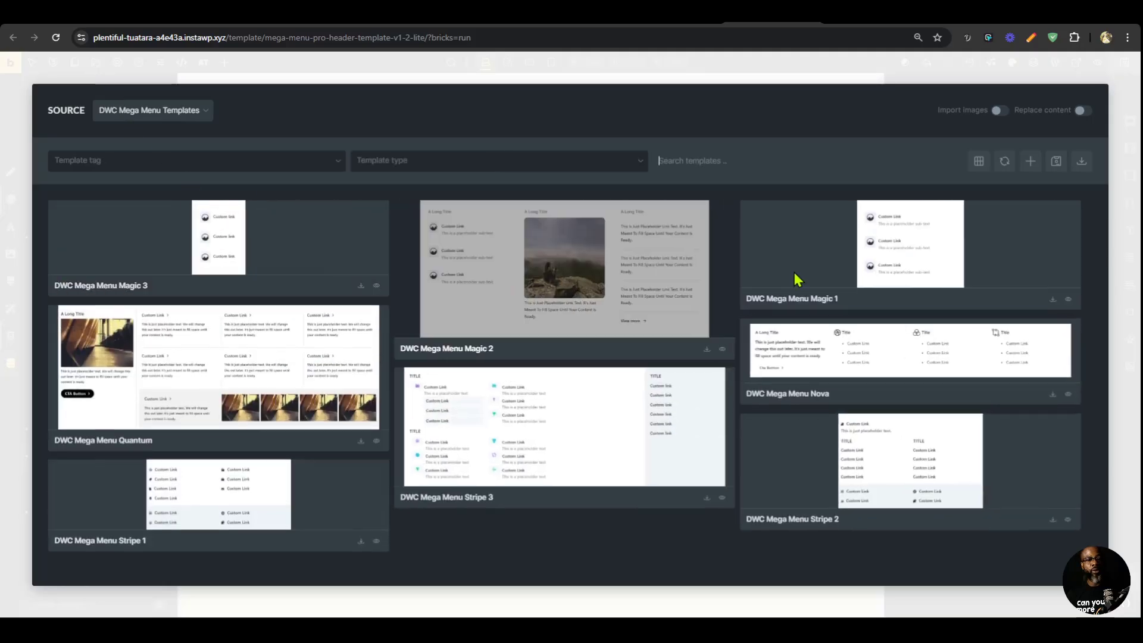
click(712, 351)
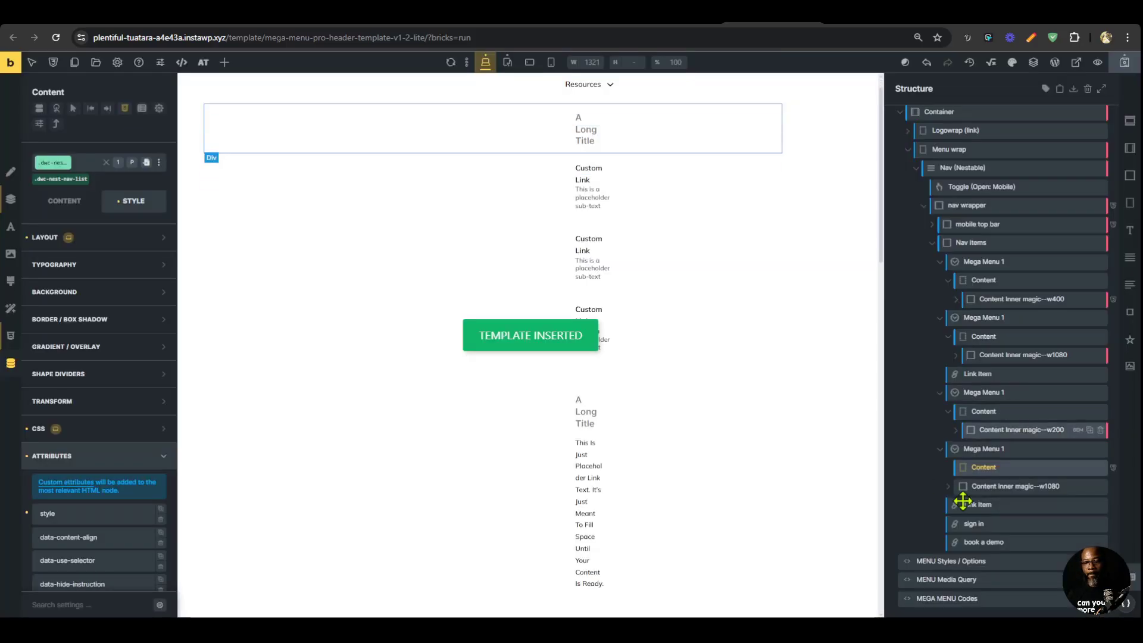
mouse_move(968, 487)
mouse_down()
mouse_move(980, 476)
mouse_move(952, 486)
mouse_up()
click(957, 486)
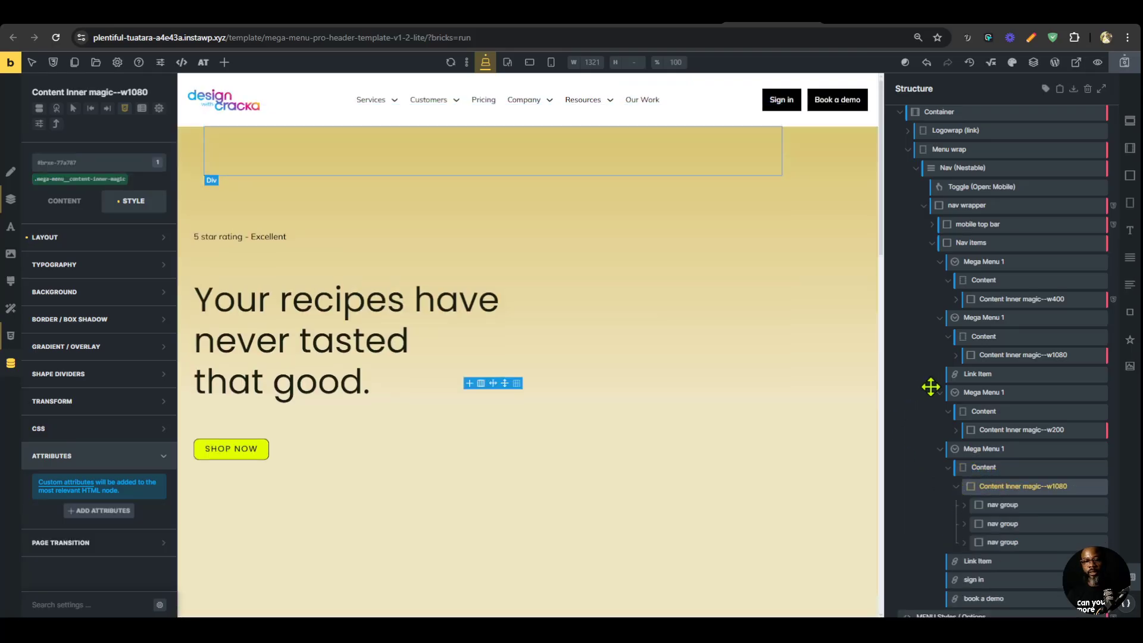
Move the Resources dropdown's third nav group above the second so the image column comes last.
scroll(931, 387, down, 1)
click(994, 375)
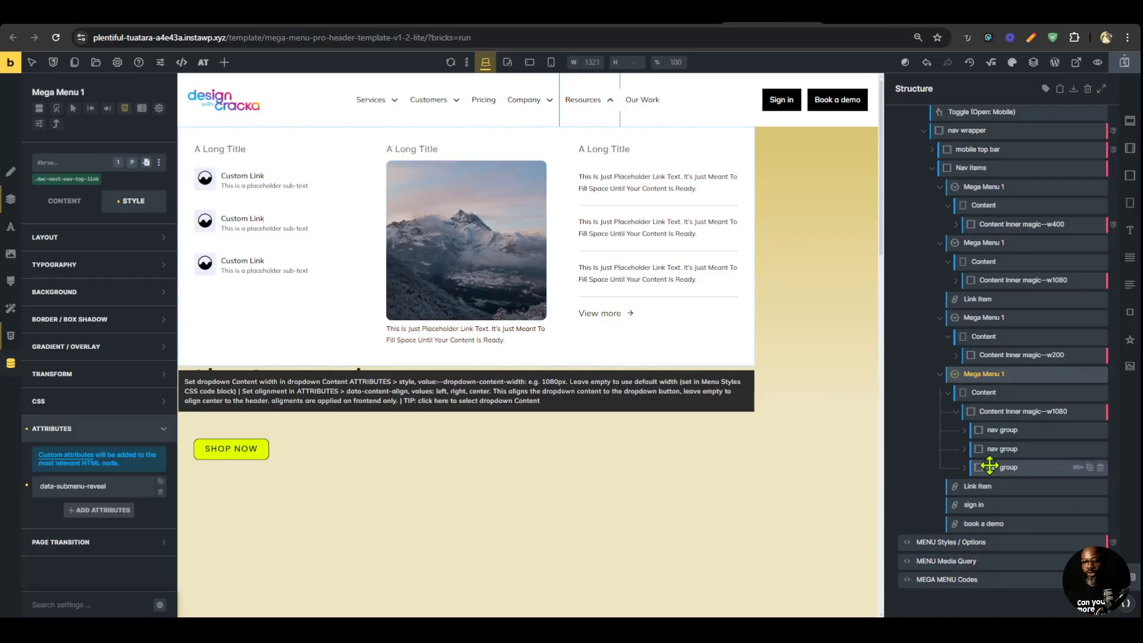
drag(987, 465, 1055, 447)
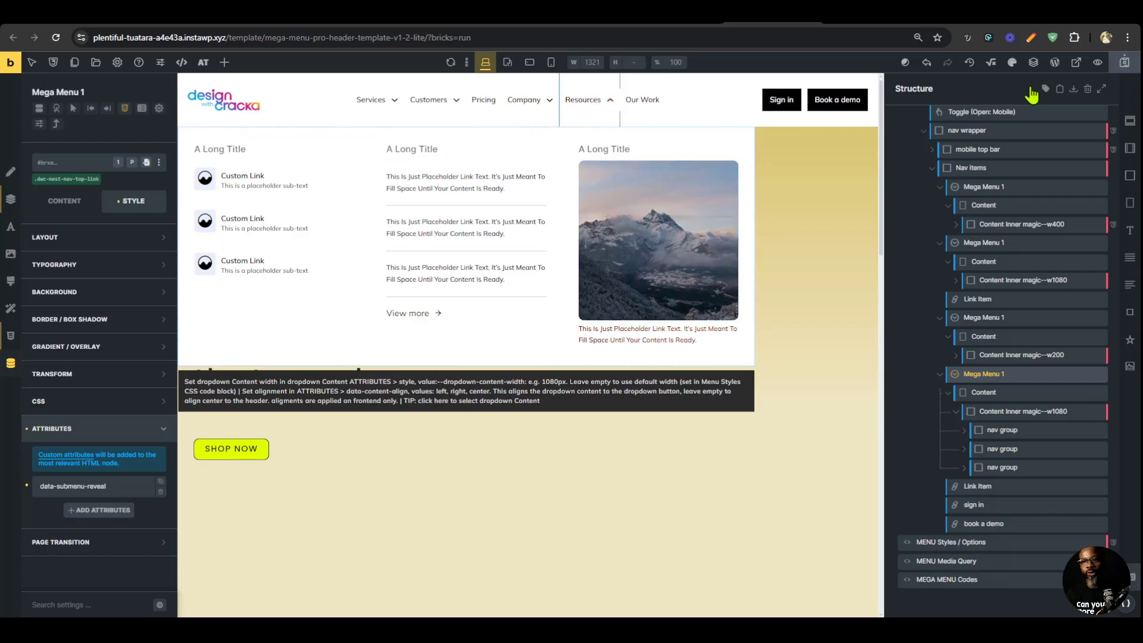
Save the header template and compare the front-end preview's dropdowns with magier.com's Resources dropdown.
click(1123, 63)
key(ctrl+Tab)
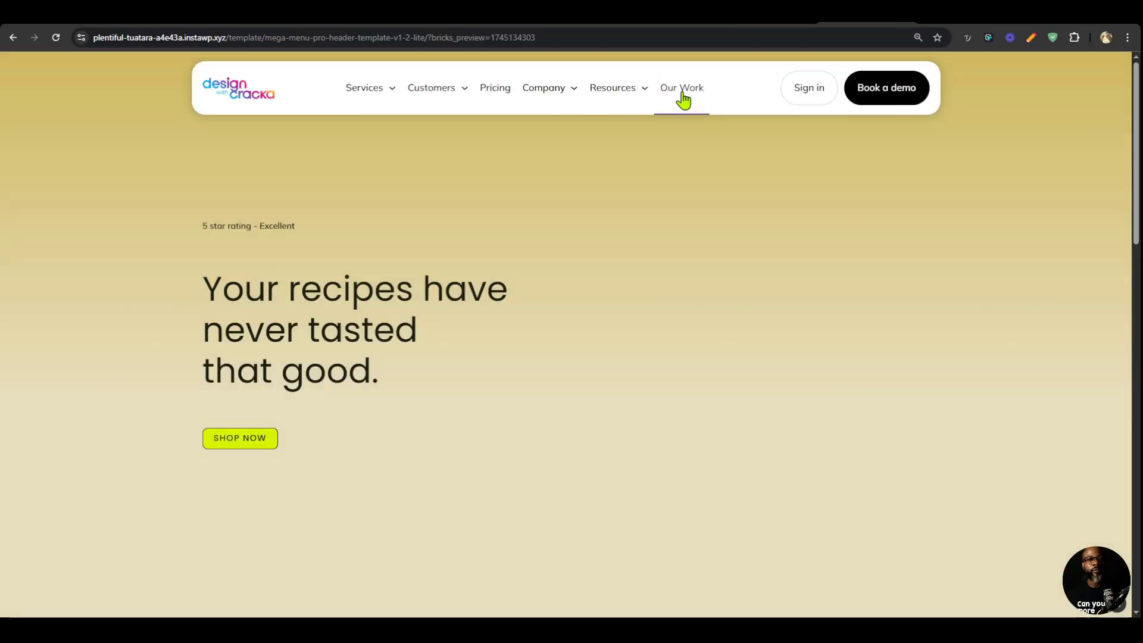
mouse_move(606, 95)
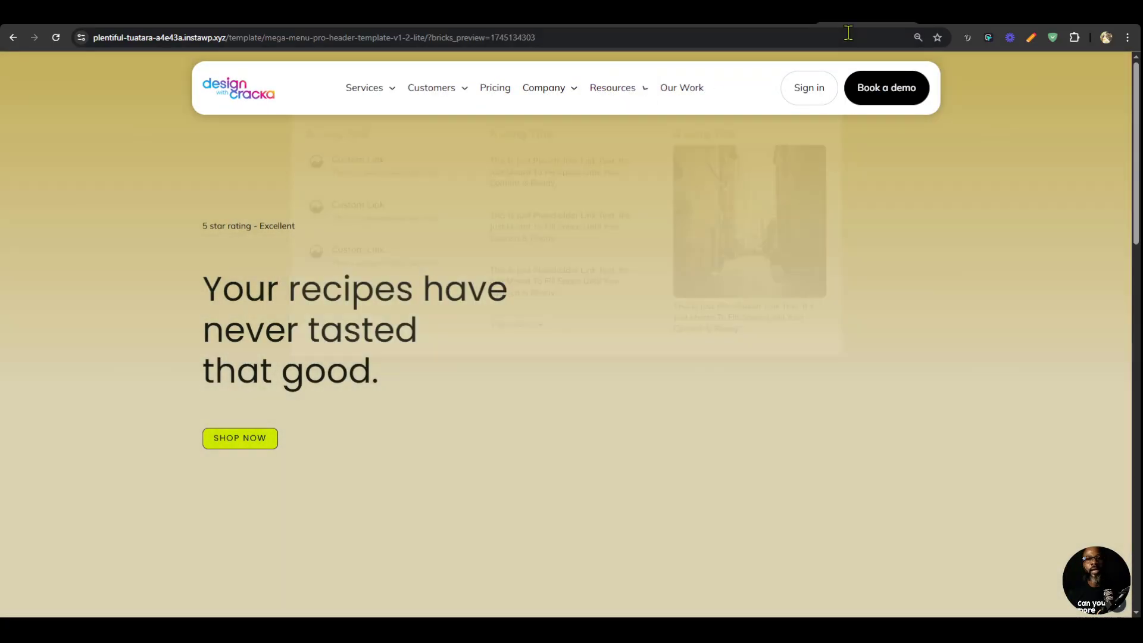
click(947, 13)
mouse_move(637, 130)
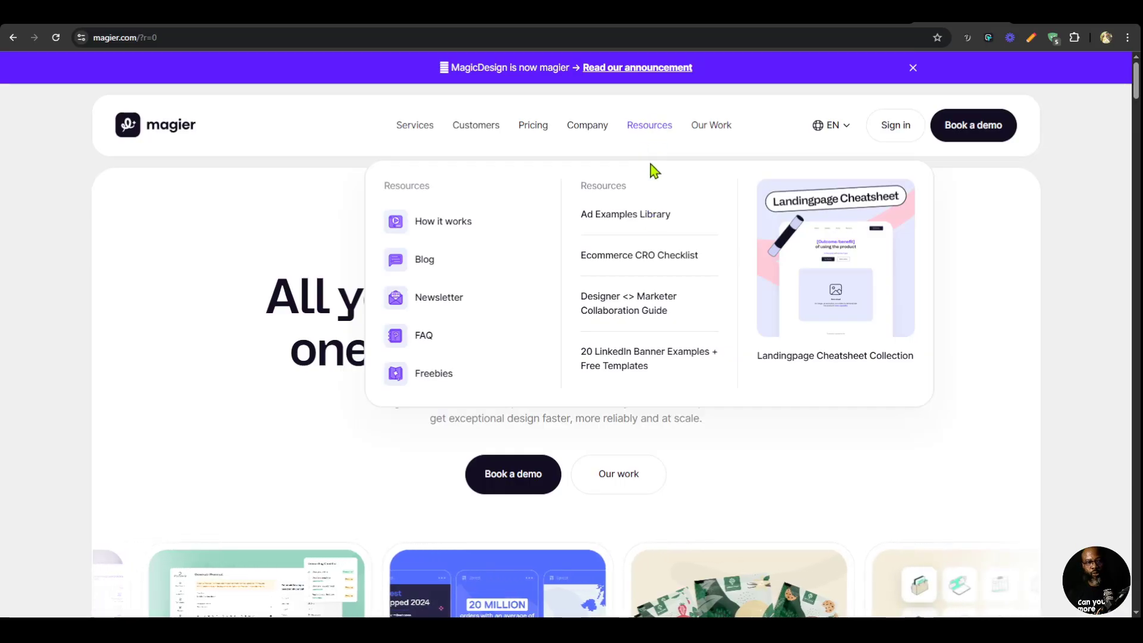
click(860, 13)
mouse_move(622, 96)
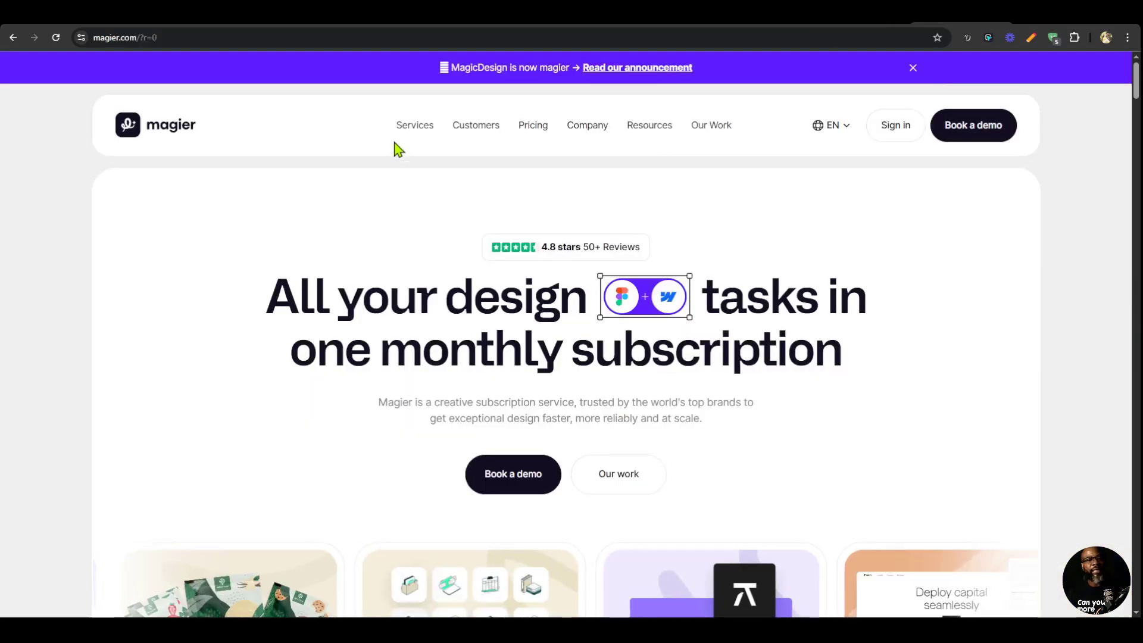
mouse_move(416, 152)
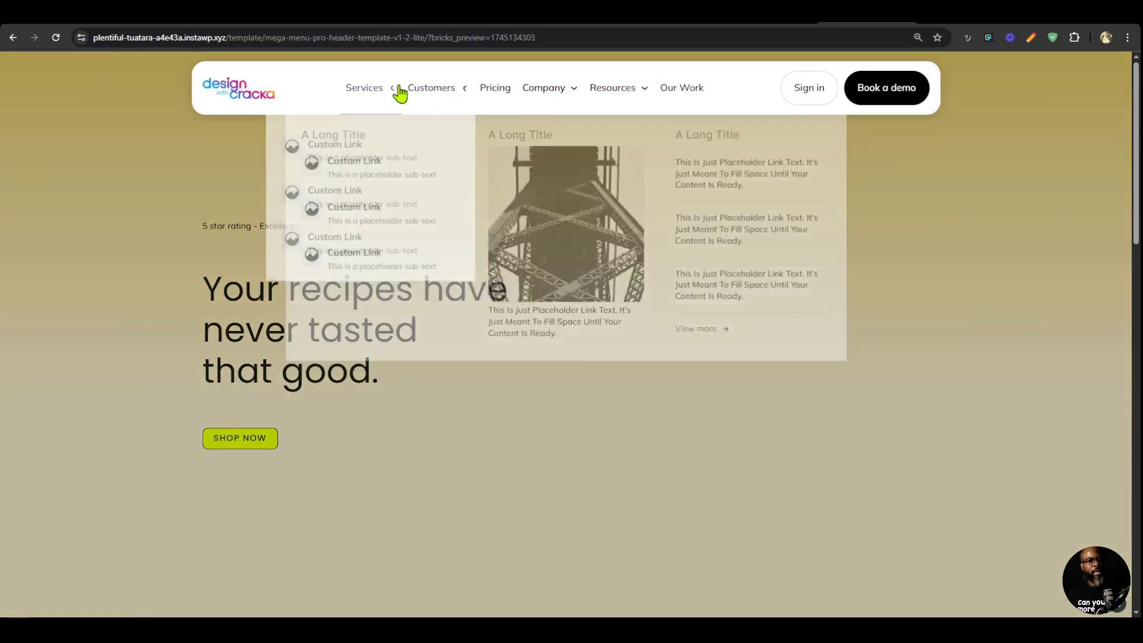
mouse_move(565, 95)
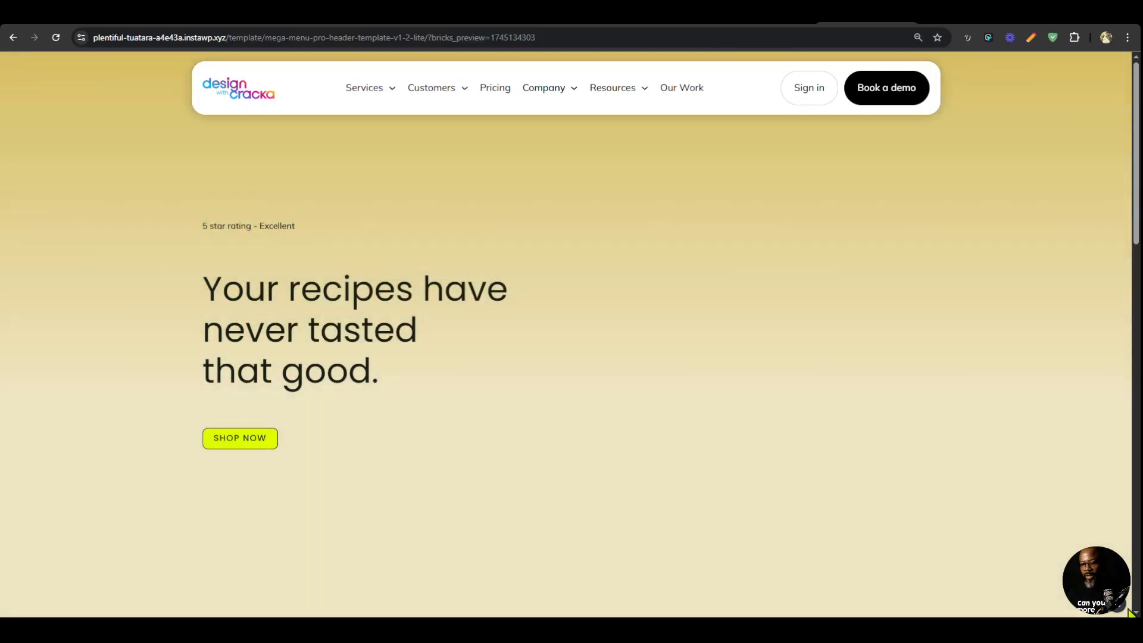
Set --dropdown-content-gap to 10px in Automatic.css Global SCSS and check the gap below the Services and Customers menu items.
click(1119, 607)
drag(84, 140, 836, 162)
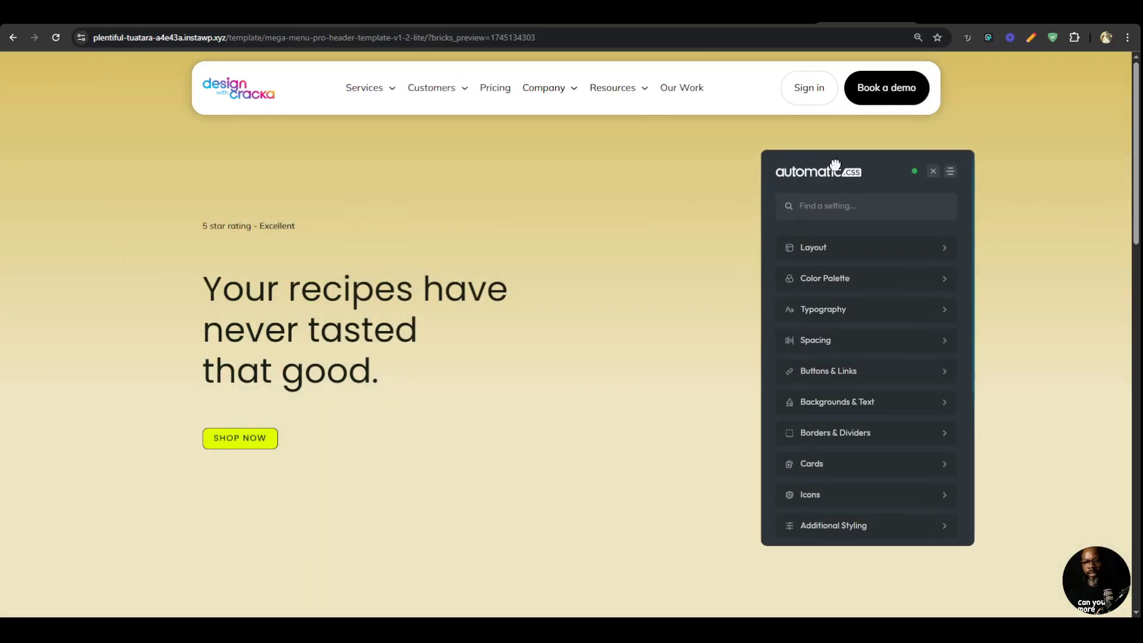
scroll(904, 483, down, 3)
click(887, 439)
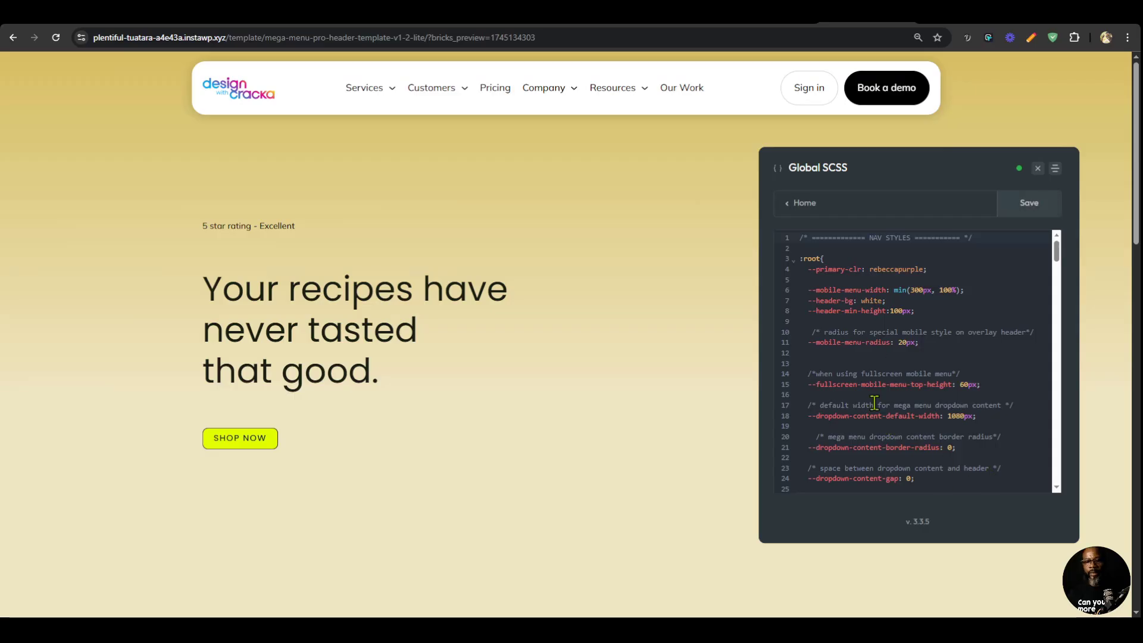
scroll(960, 397, down, 1)
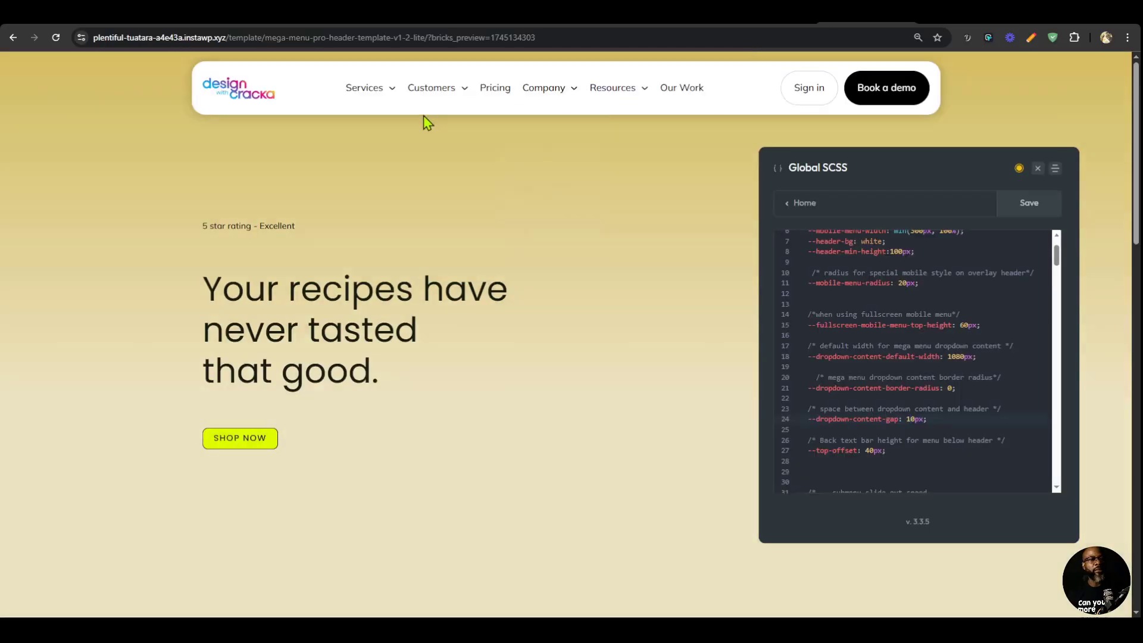
mouse_move(377, 102)
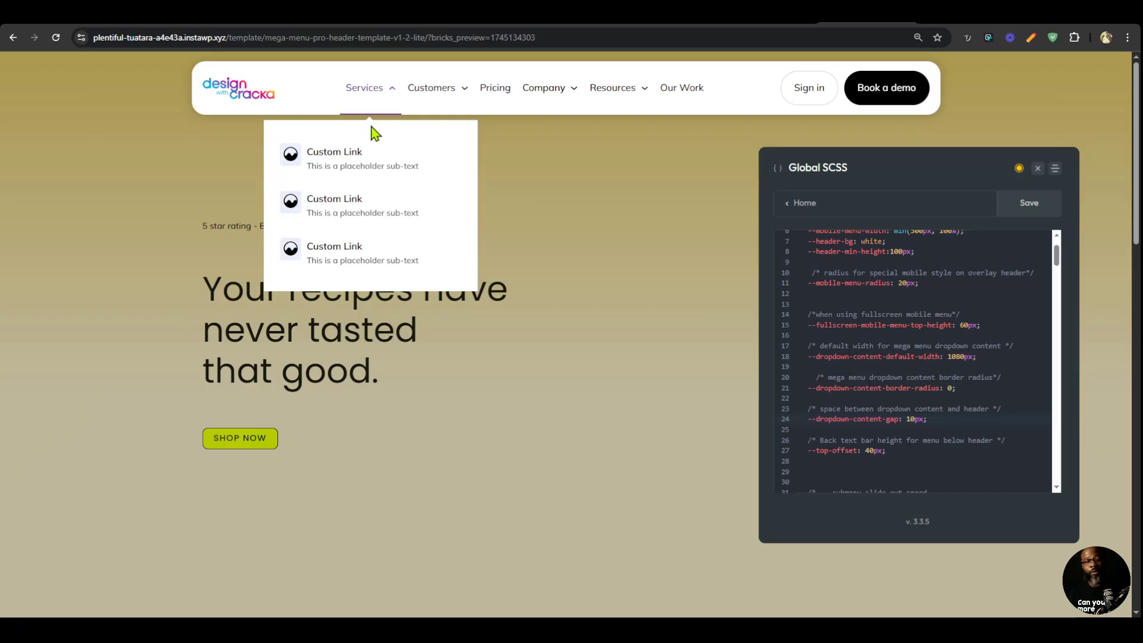
mouse_move(430, 94)
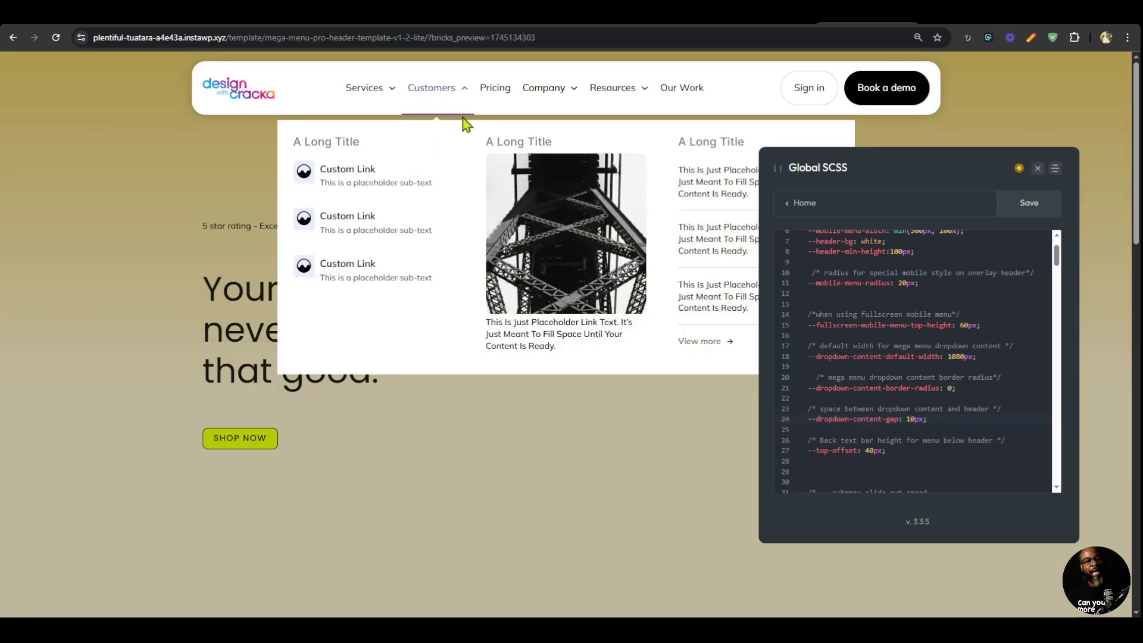
Set --menu-item-active-border-height to 0px in the Global SCSS, check the menu items' hover state, and save the styles.
scroll(980, 313, up, 2)
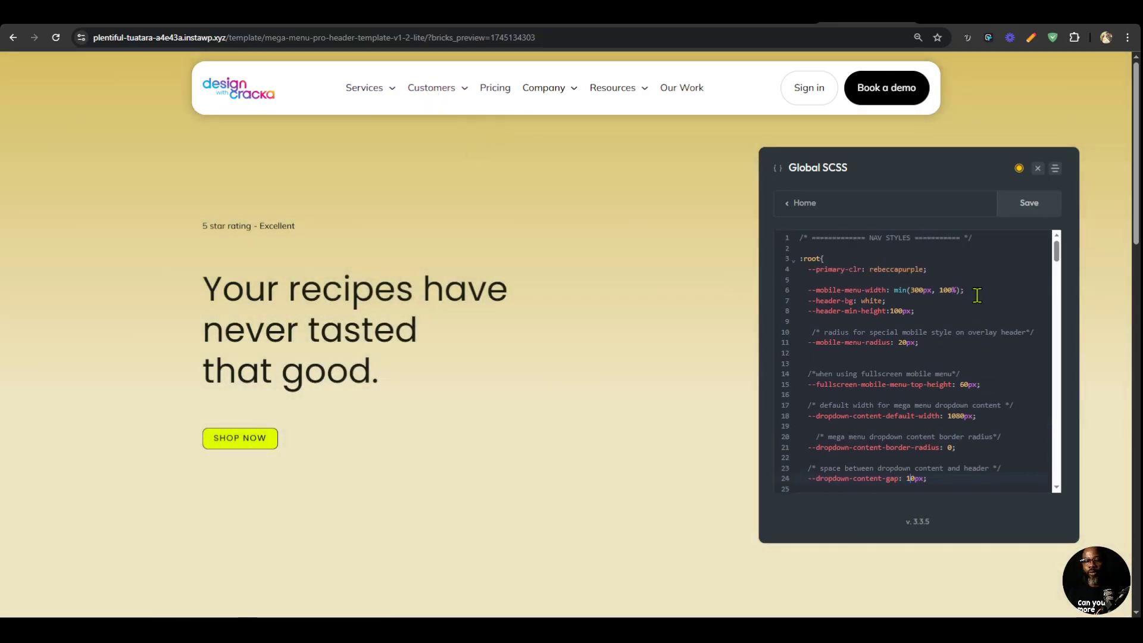
scroll(977, 296, down, 7)
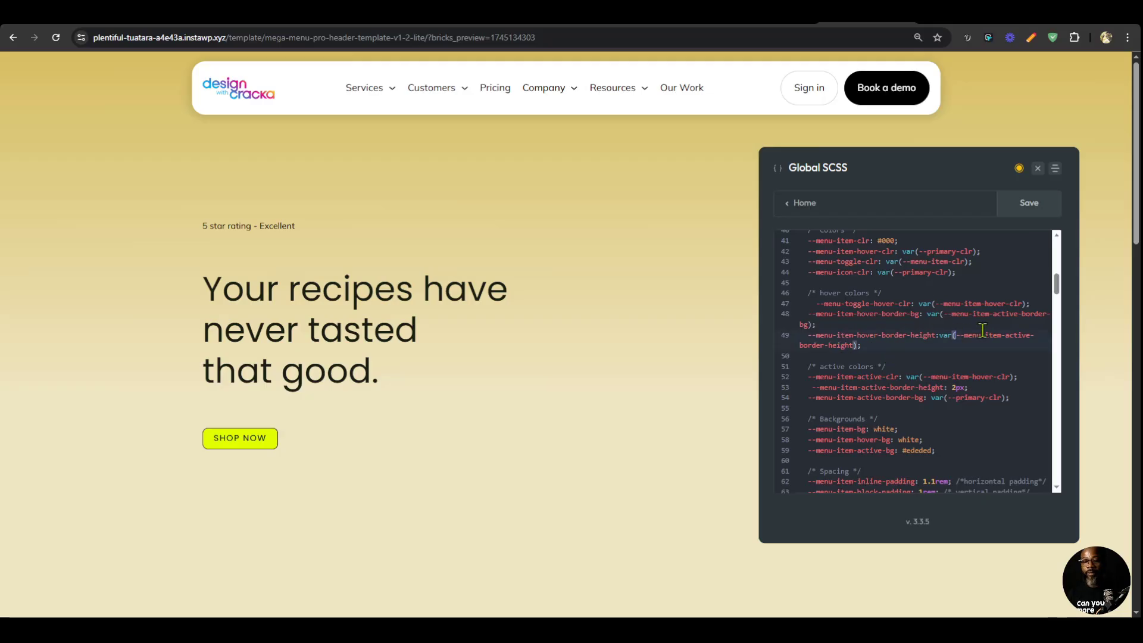
double_click(983, 333)
click(891, 335)
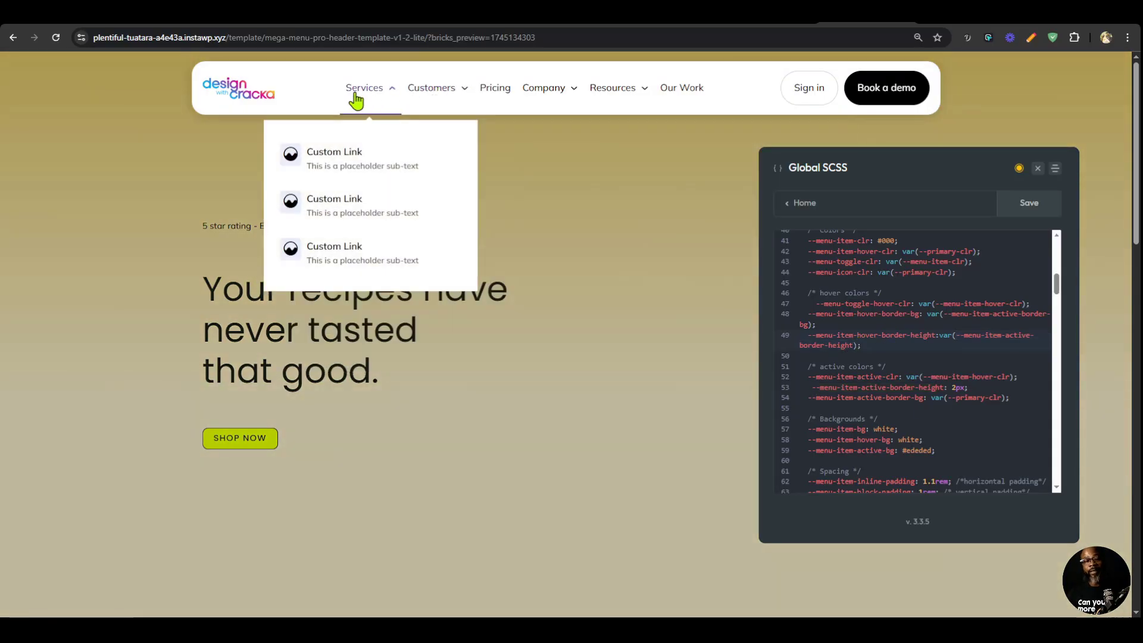
mouse_move(639, 92)
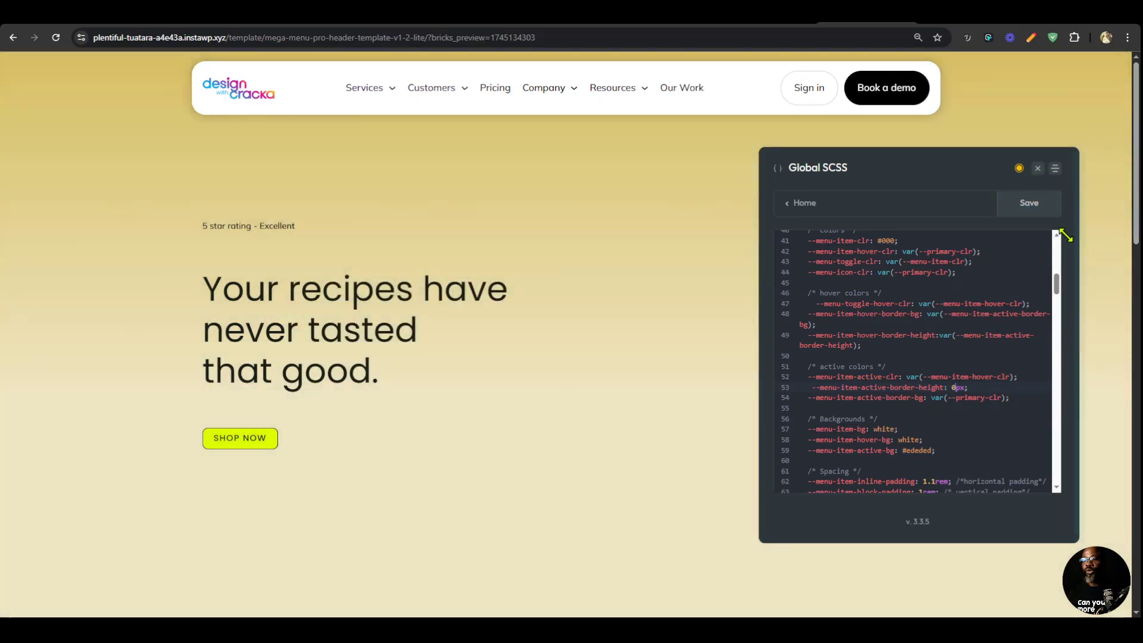
click(1030, 205)
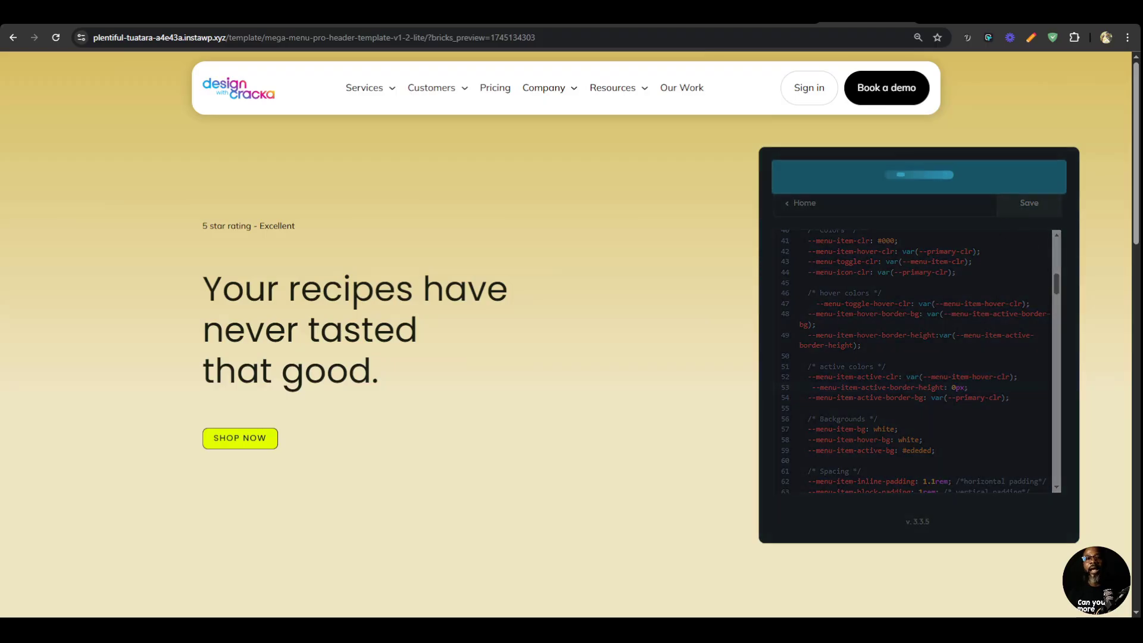
Clear the value of the data-caret attribute on the Nav (Nestable) element in the Bricks builder and save the template.
click(773, 14)
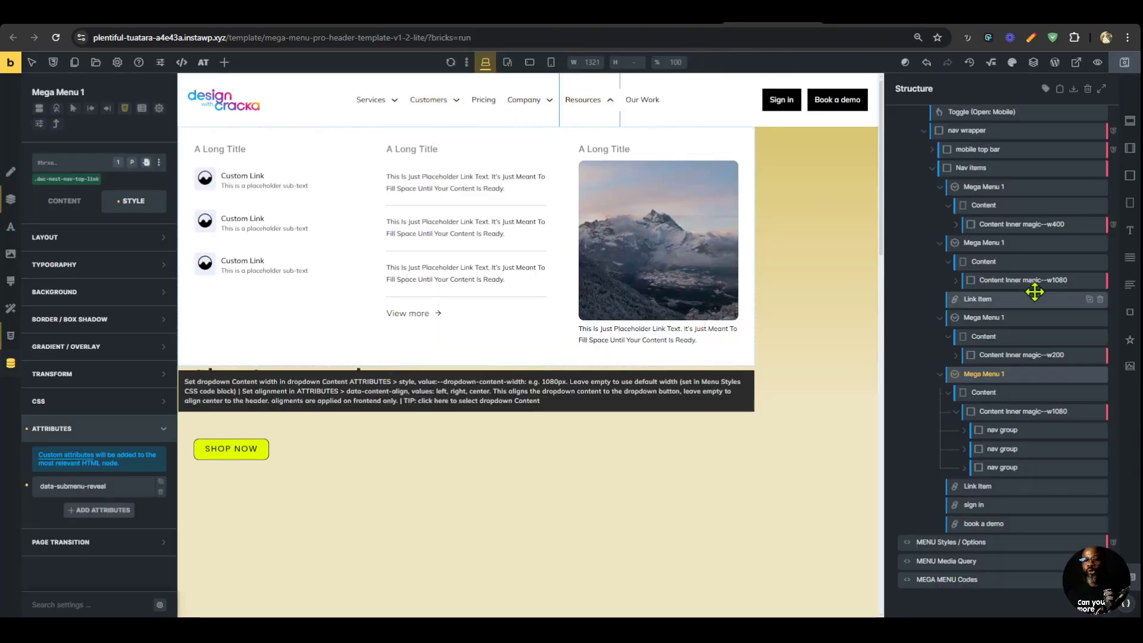
scroll(1044, 297, up, 3)
click(976, 198)
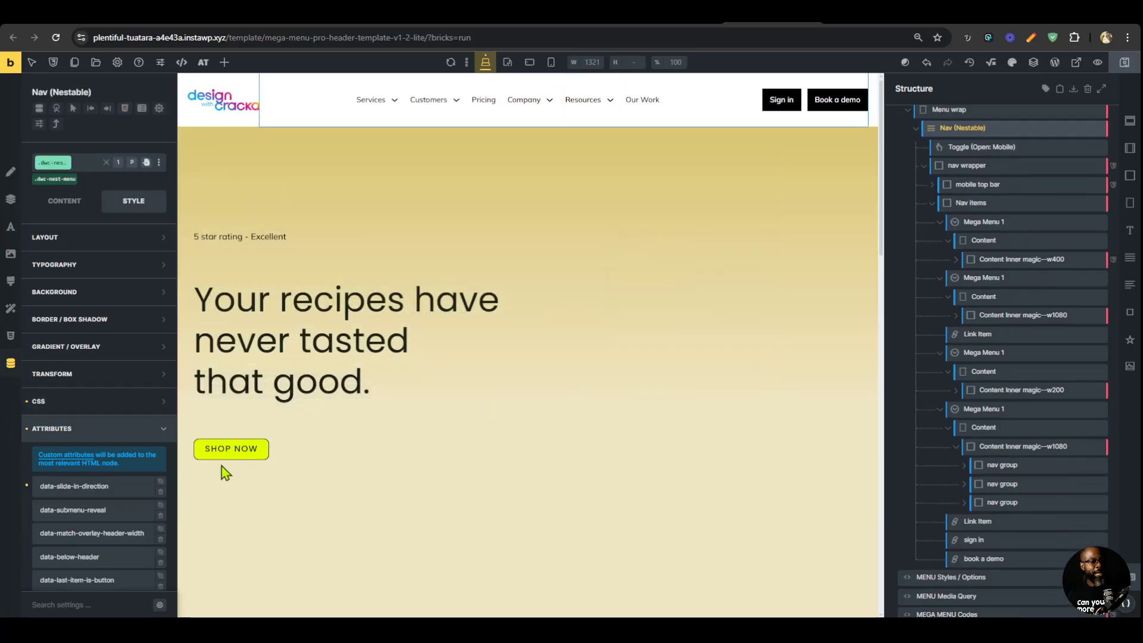
scroll(95, 455, down, 4)
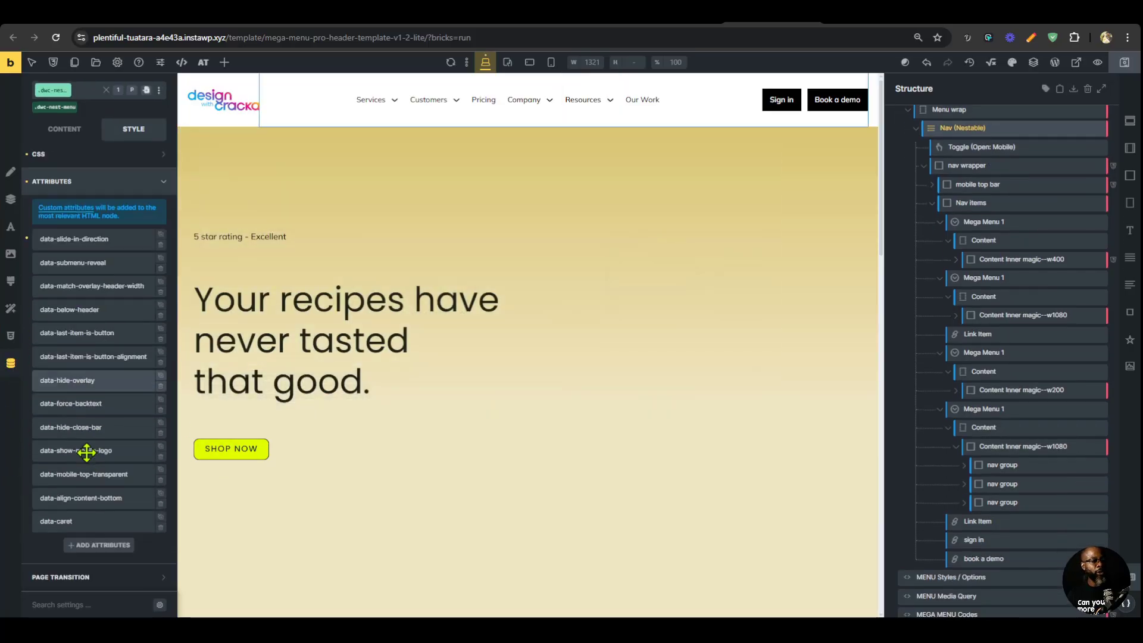
click(113, 517)
scroll(89, 512, down, 2)
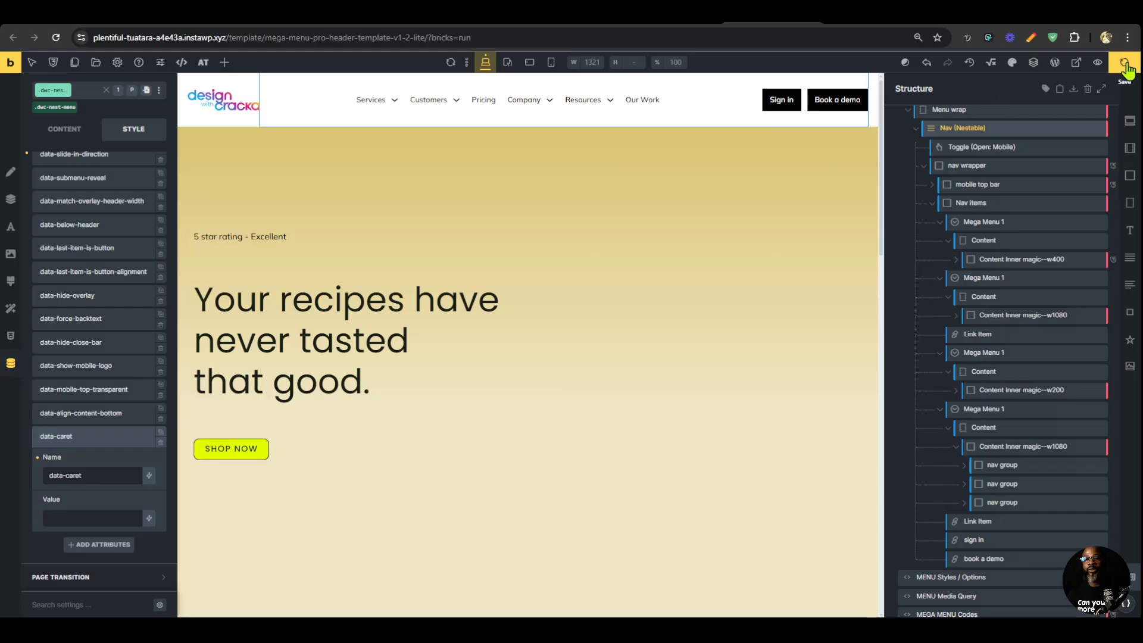
Compare the Company, Customers and Services dropdowns in the front-end preview with the Customers and Services dropdowns on magier.com.
click(858, 17)
mouse_move(554, 92)
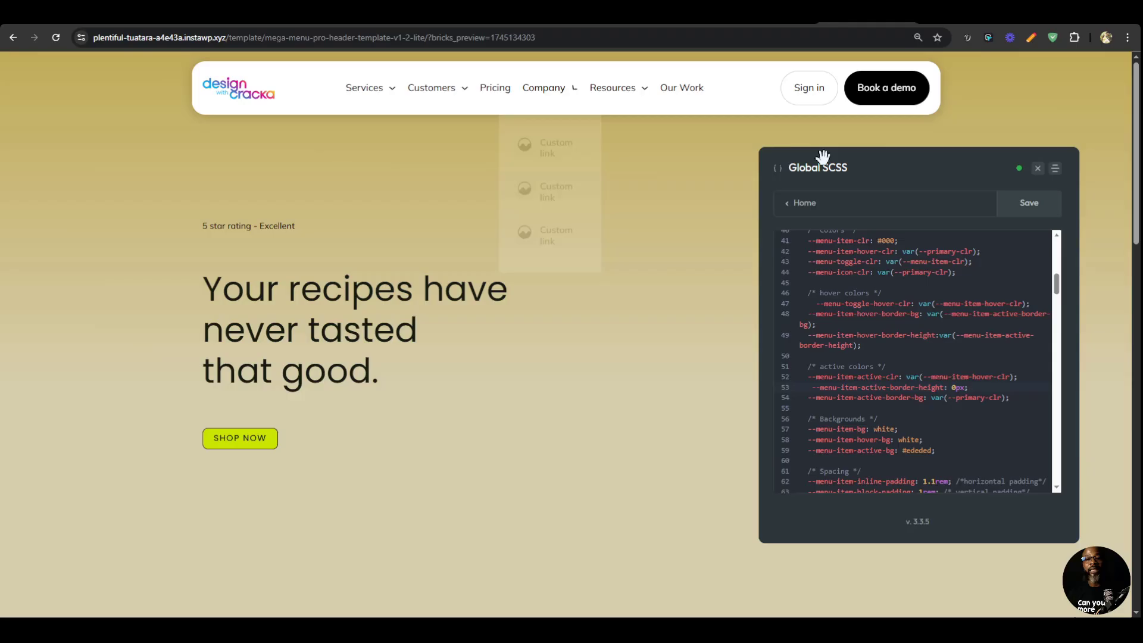
click(952, 16)
mouse_move(477, 129)
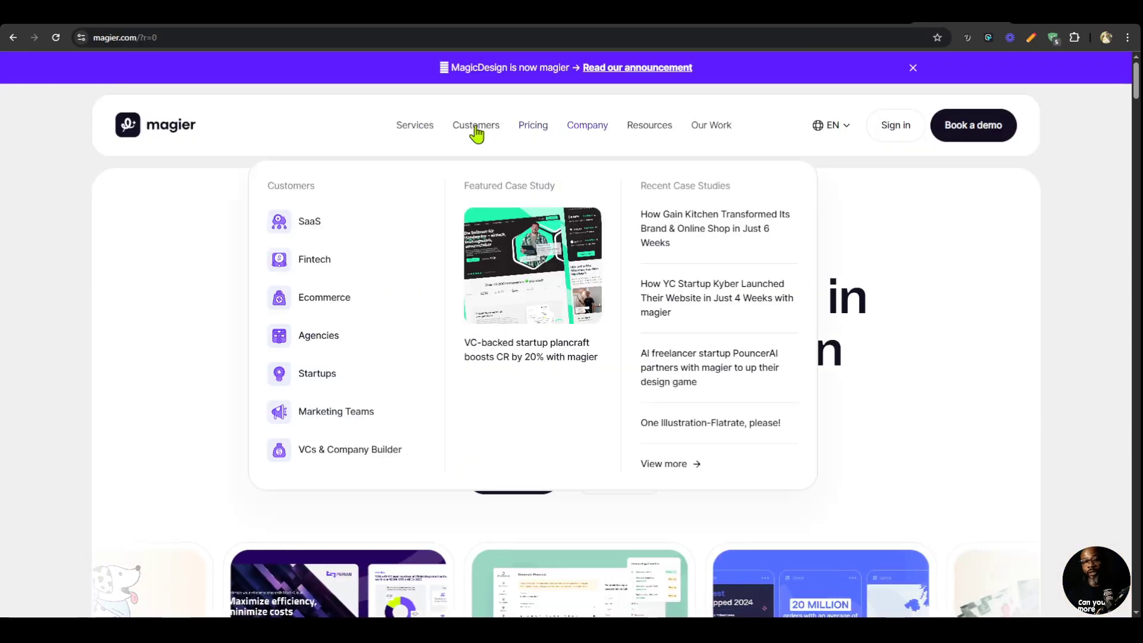
click(860, 17)
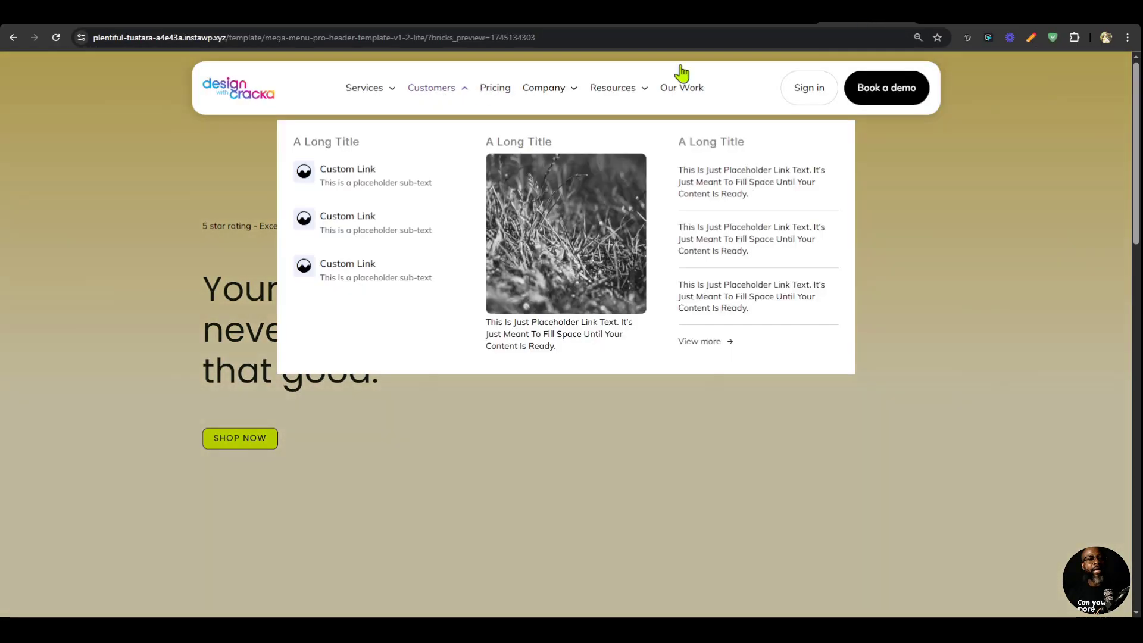
click(422, 93)
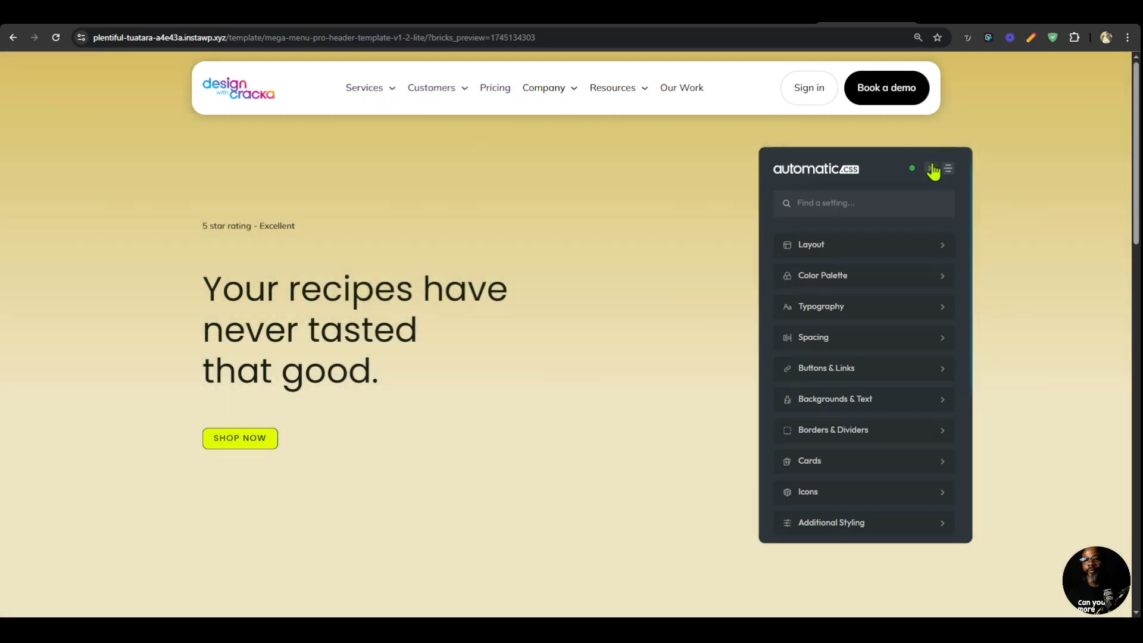
click(931, 168)
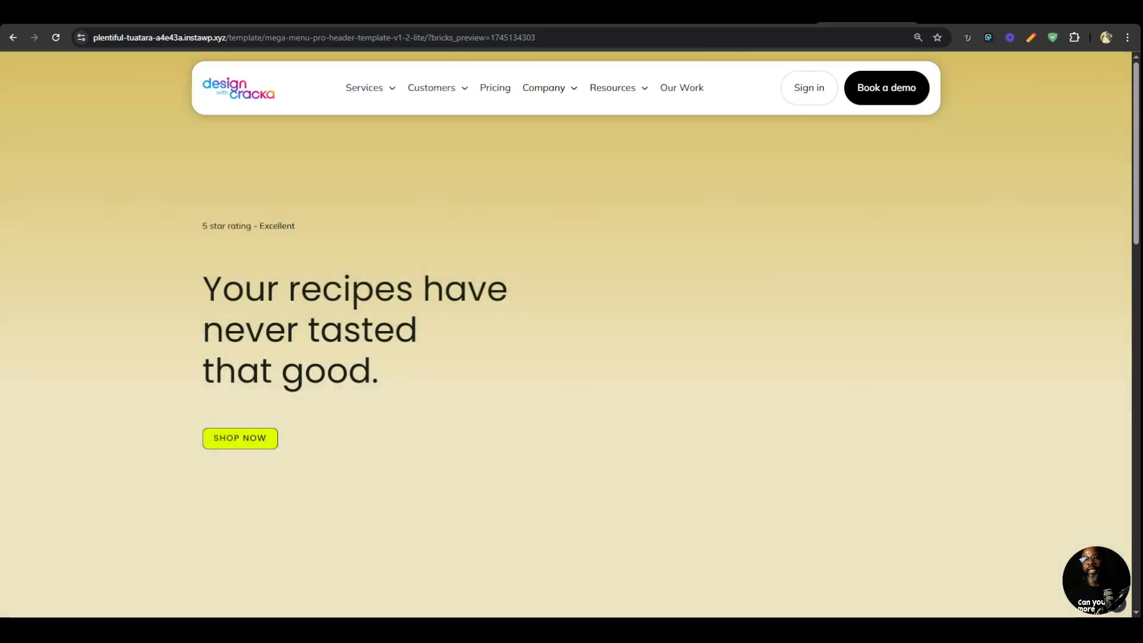
click(959, 14)
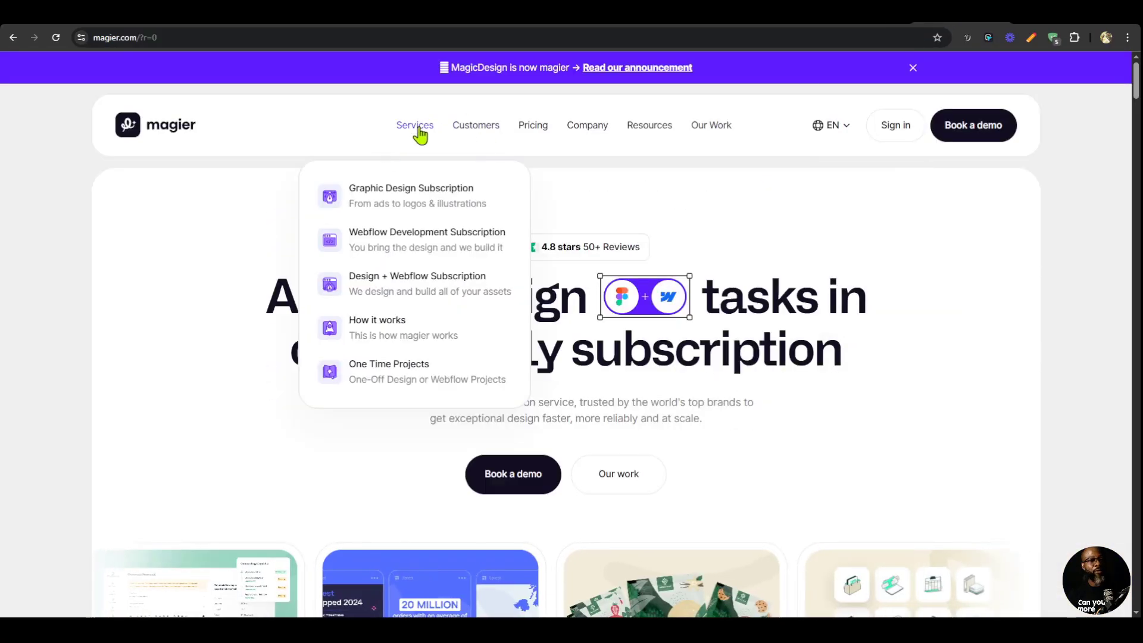
mouse_move(400, 133)
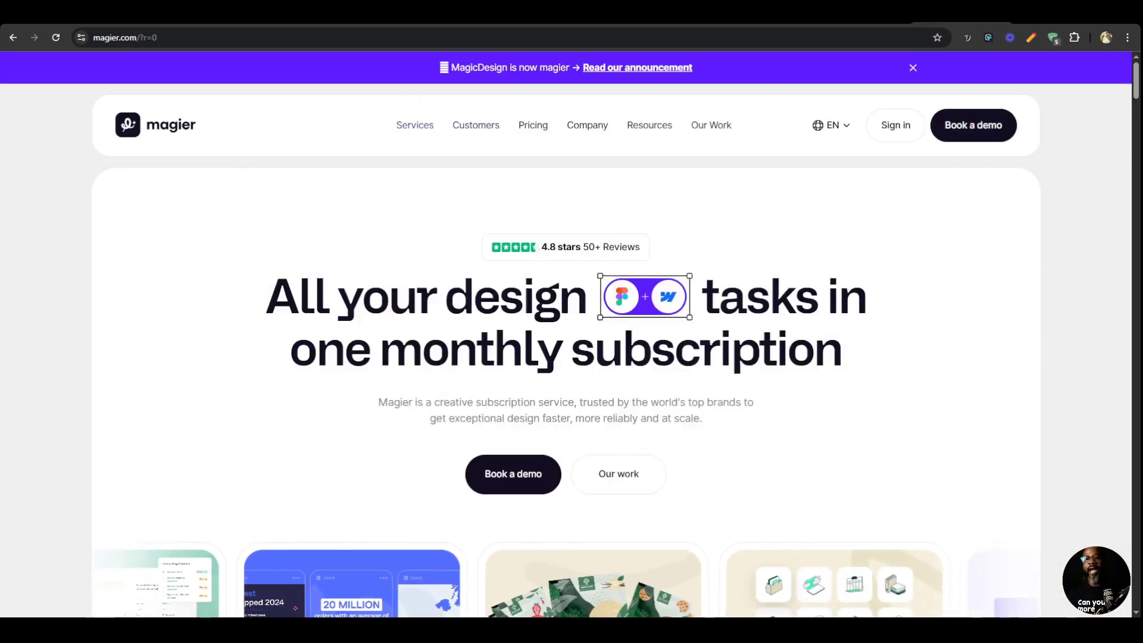
click(862, 15)
mouse_move(377, 98)
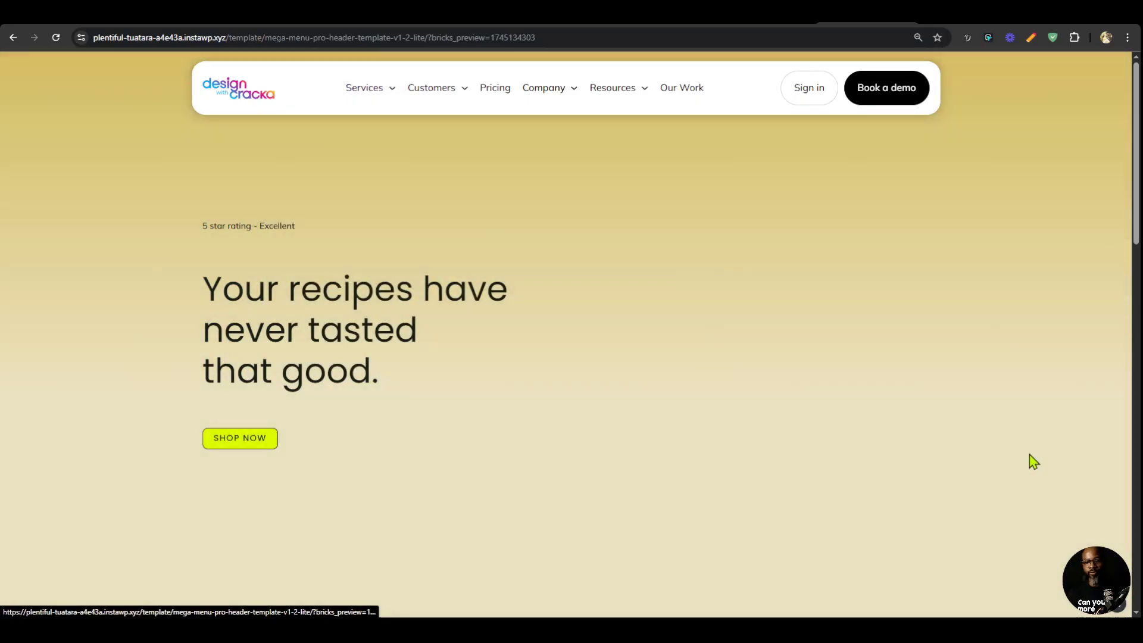
Set --dropdown-content-border-radius to 2rem in Automatic.css Global SCSS, save the styles and check the Services dropdown's corners.
click(1120, 606)
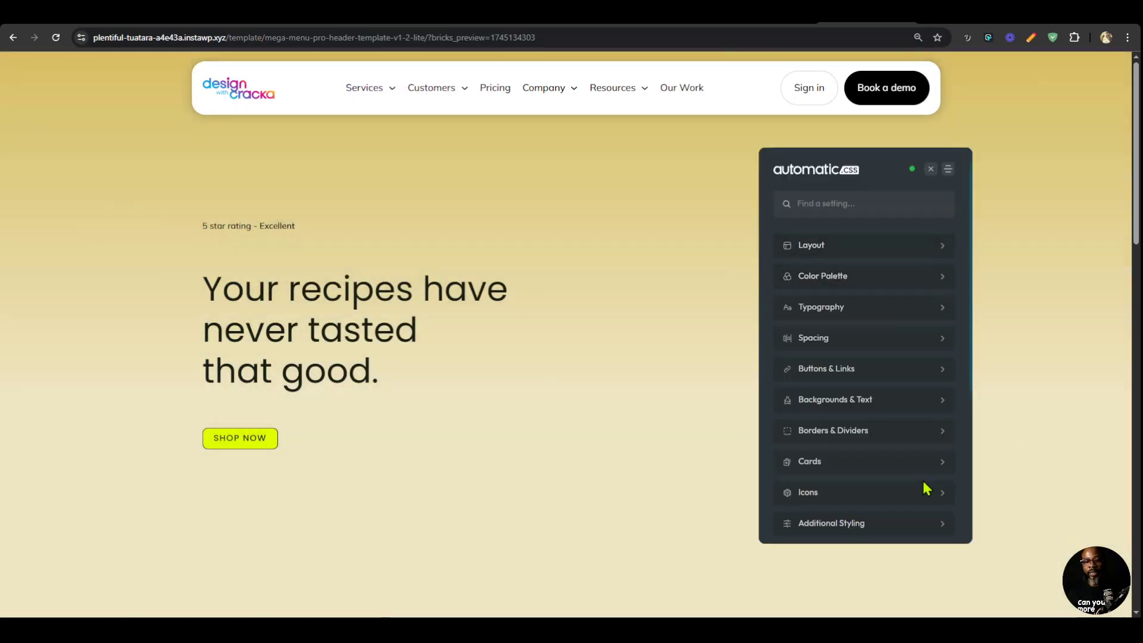
scroll(907, 494, down, 4)
click(897, 402)
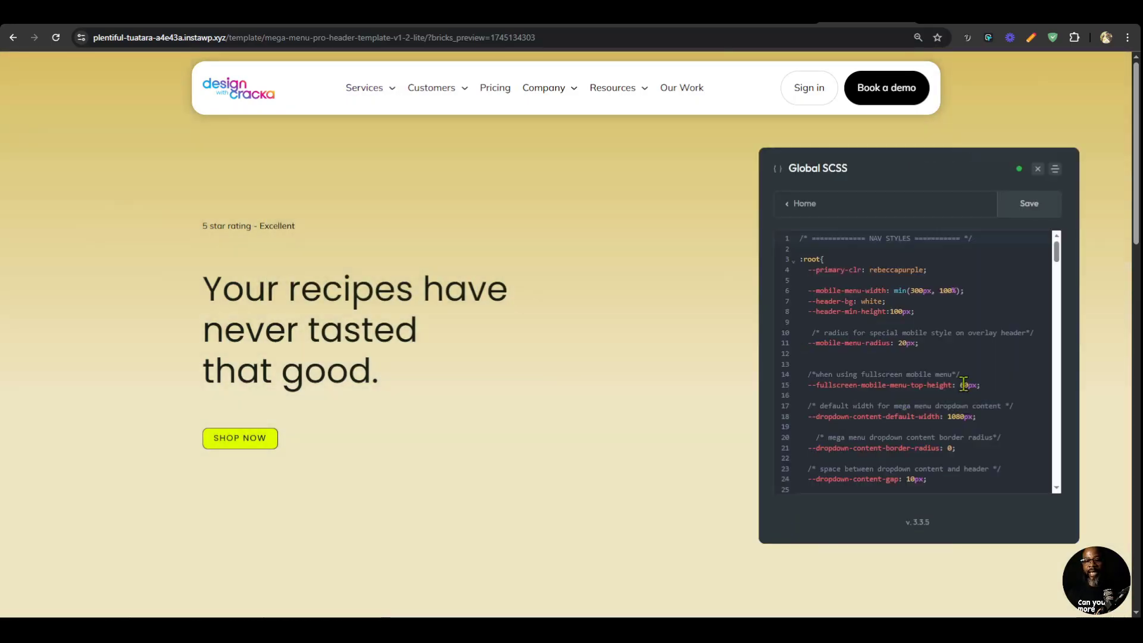
scroll(952, 346, down, 2)
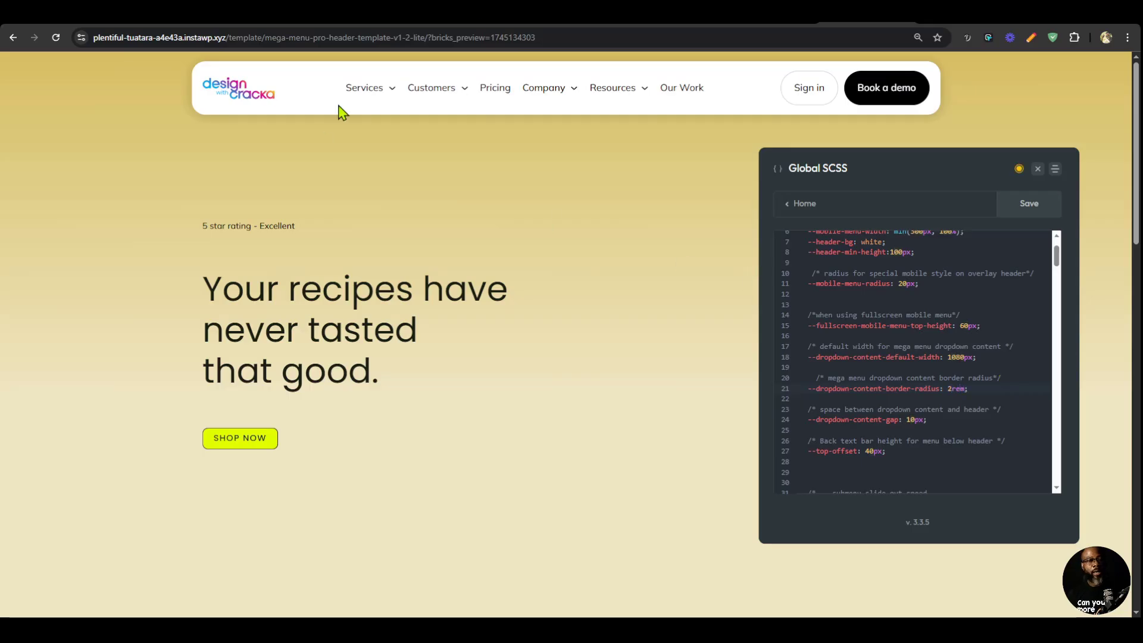
click(359, 95)
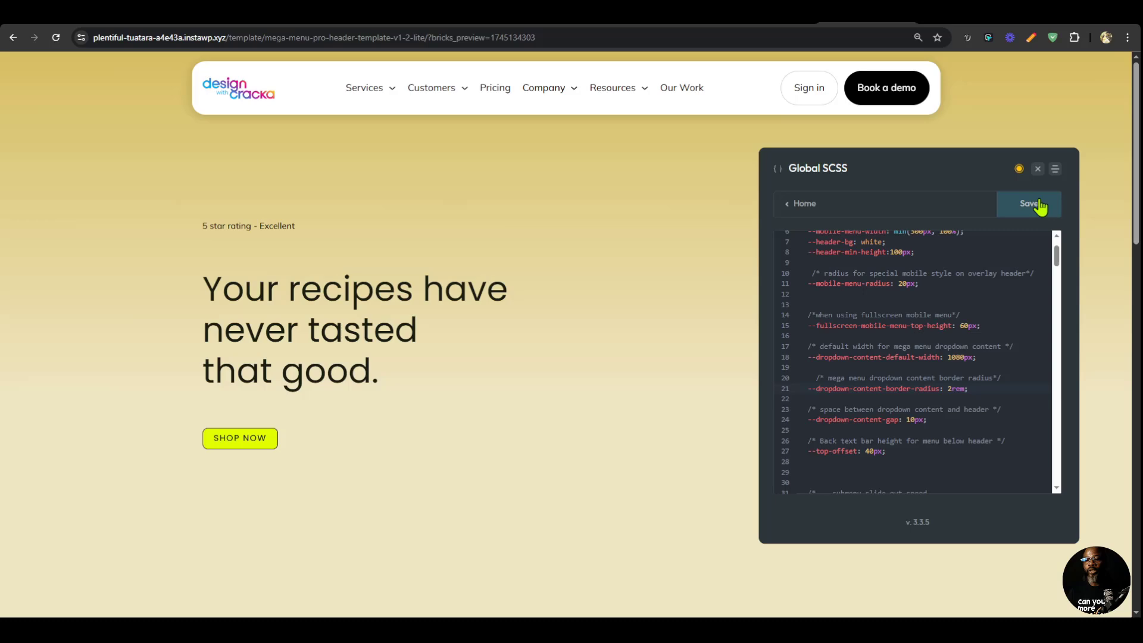
click(1035, 204)
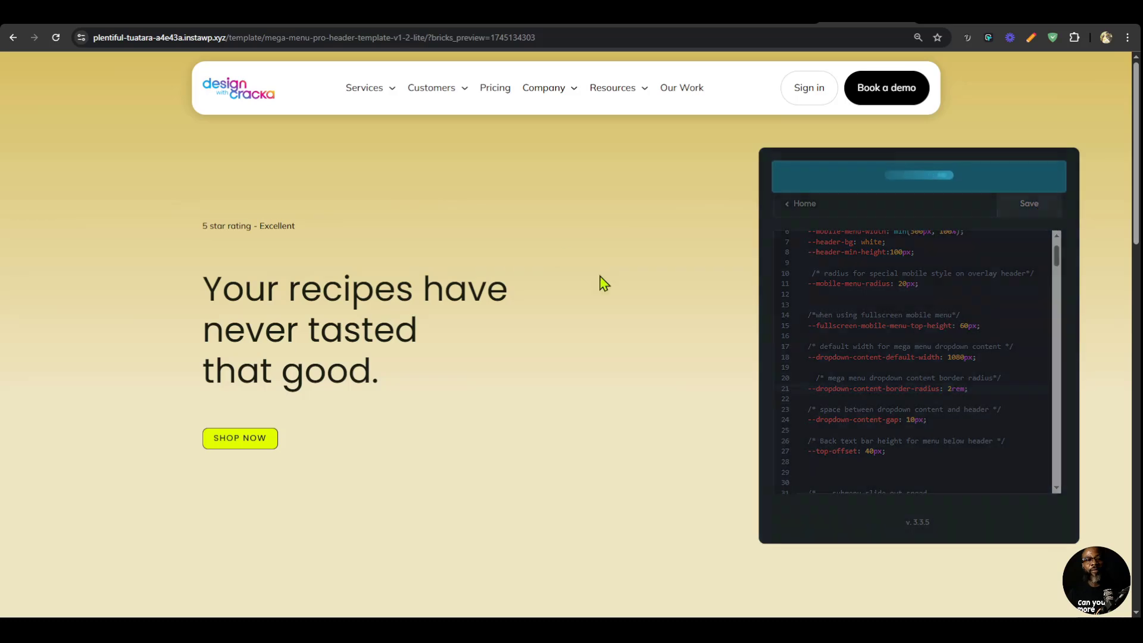
mouse_move(377, 100)
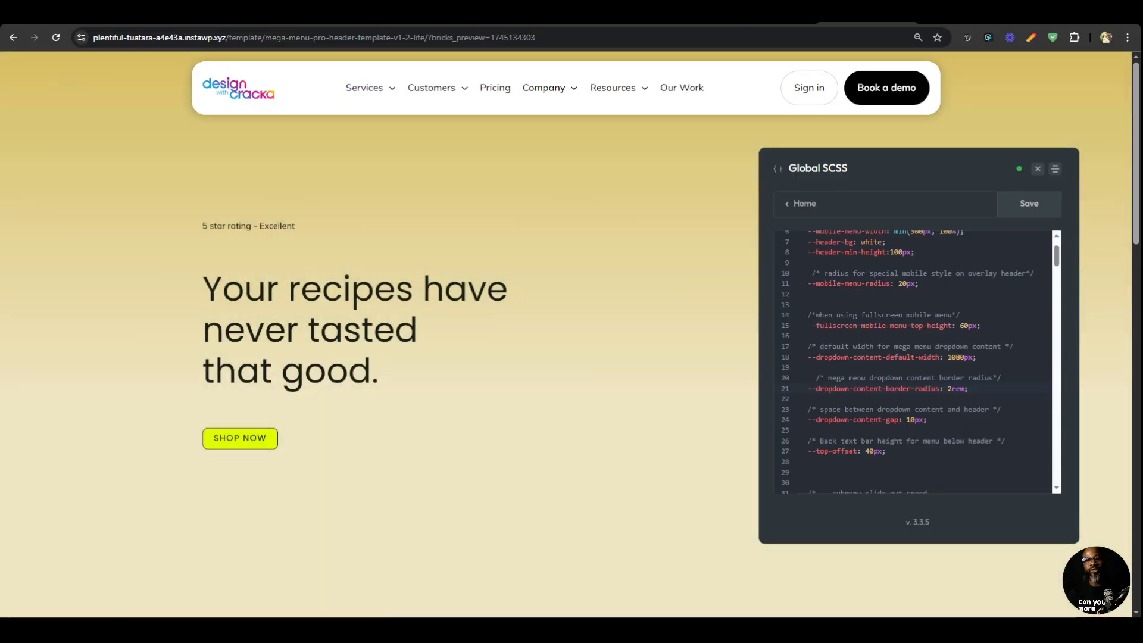
Remove the background-color declaration from the .mega-menu__content-inner-magic class CSS on the Services dropdown's inner content in Bricks.
click(768, 14)
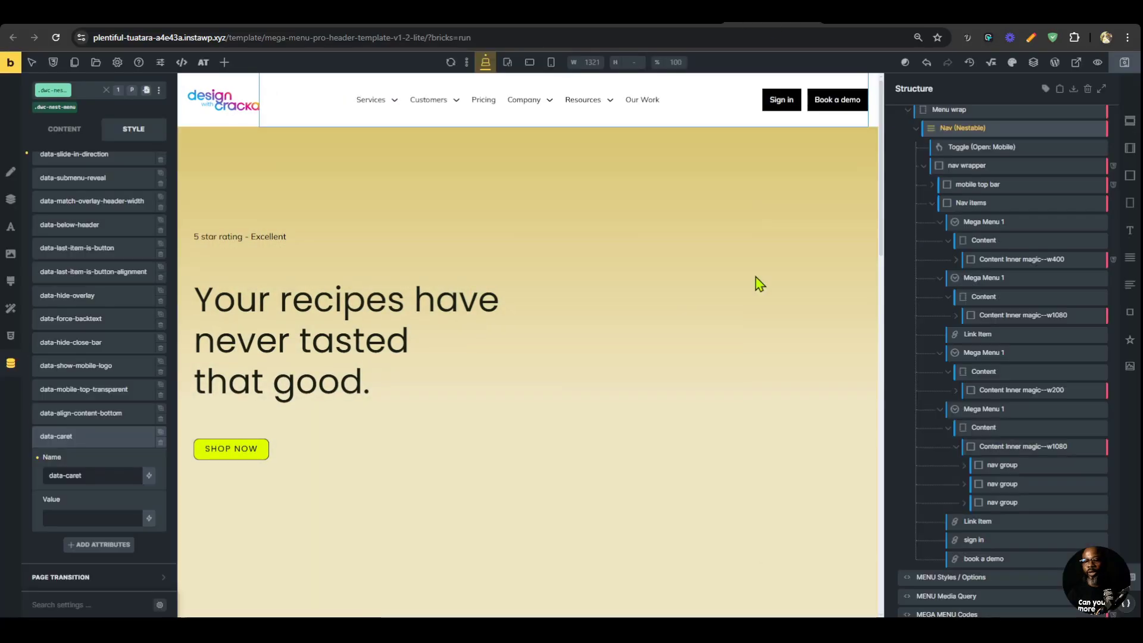
scroll(1061, 319, up, 2)
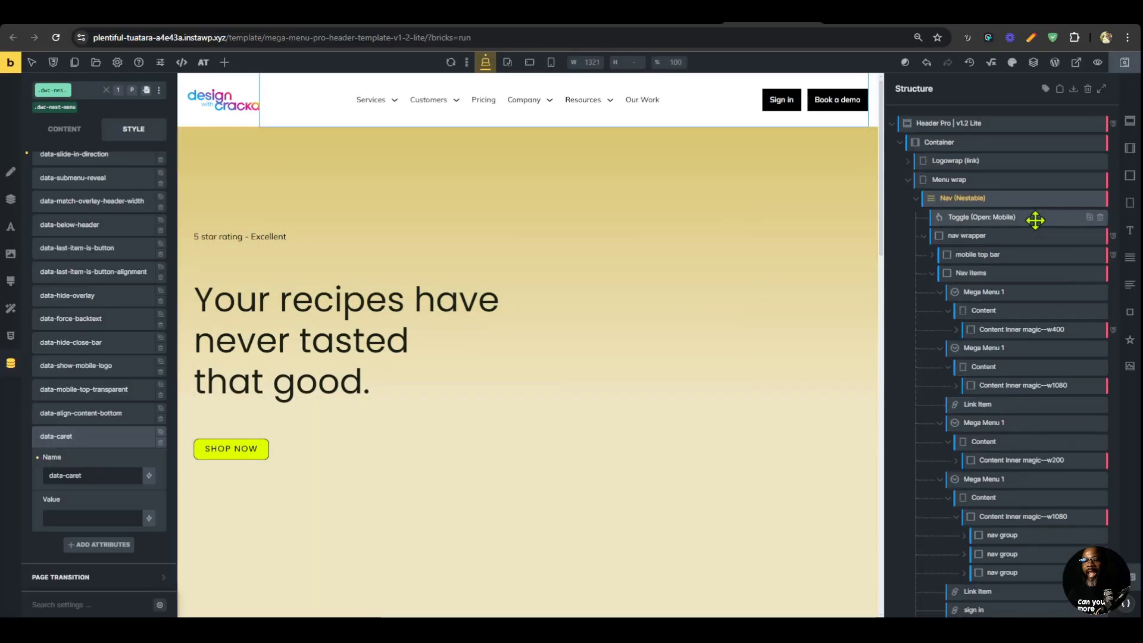
click(1018, 335)
click(48, 179)
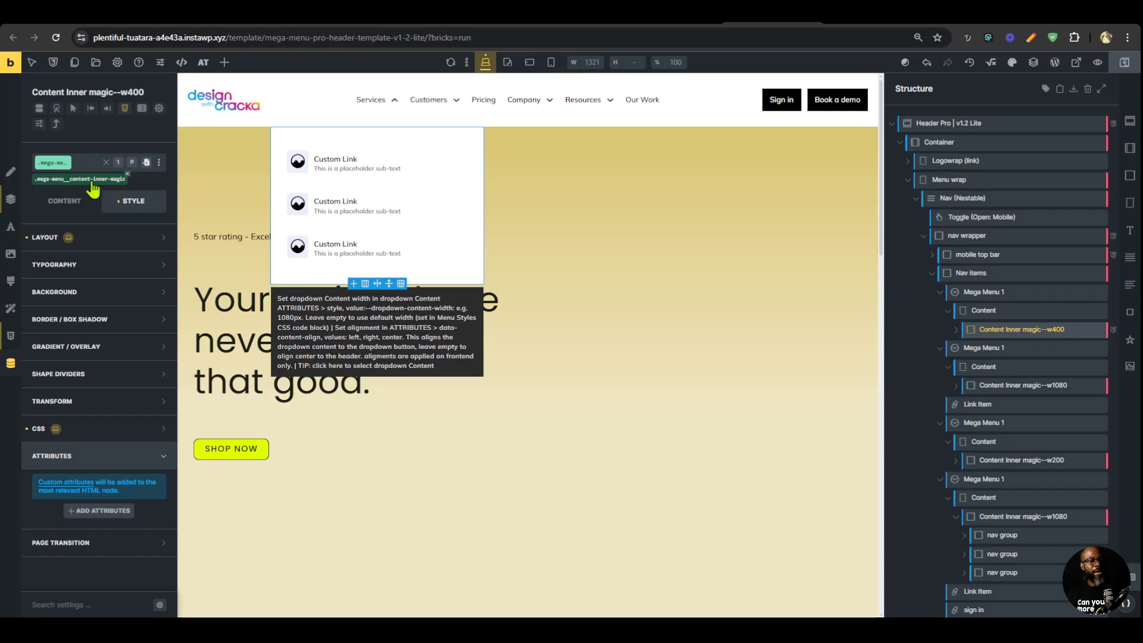
click(65, 200)
click(15, 343)
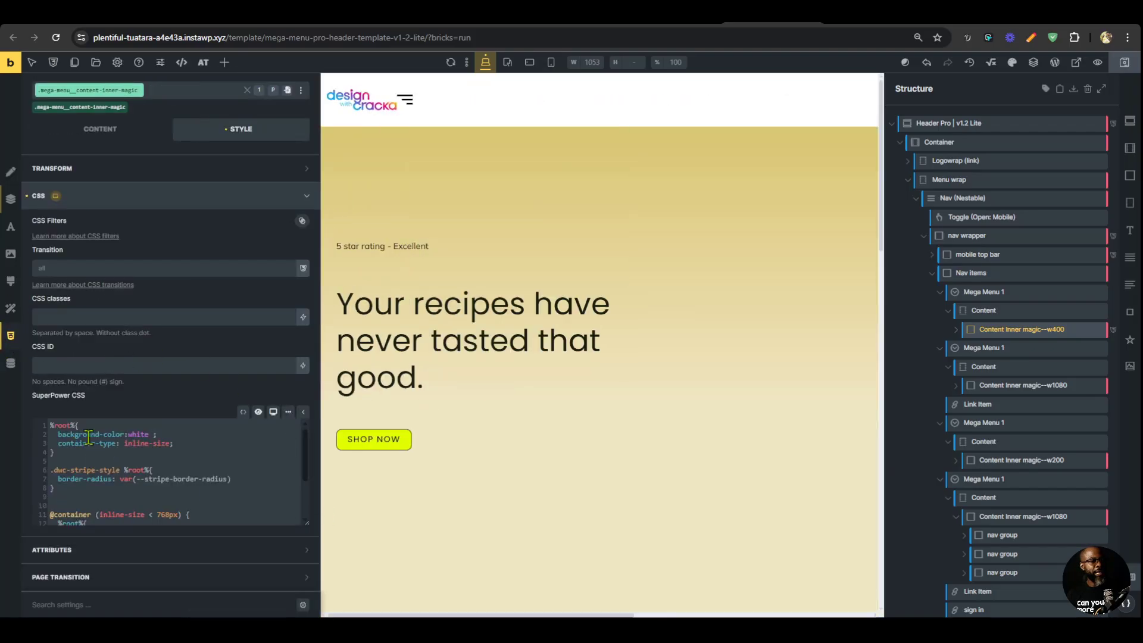
double_click(134, 433)
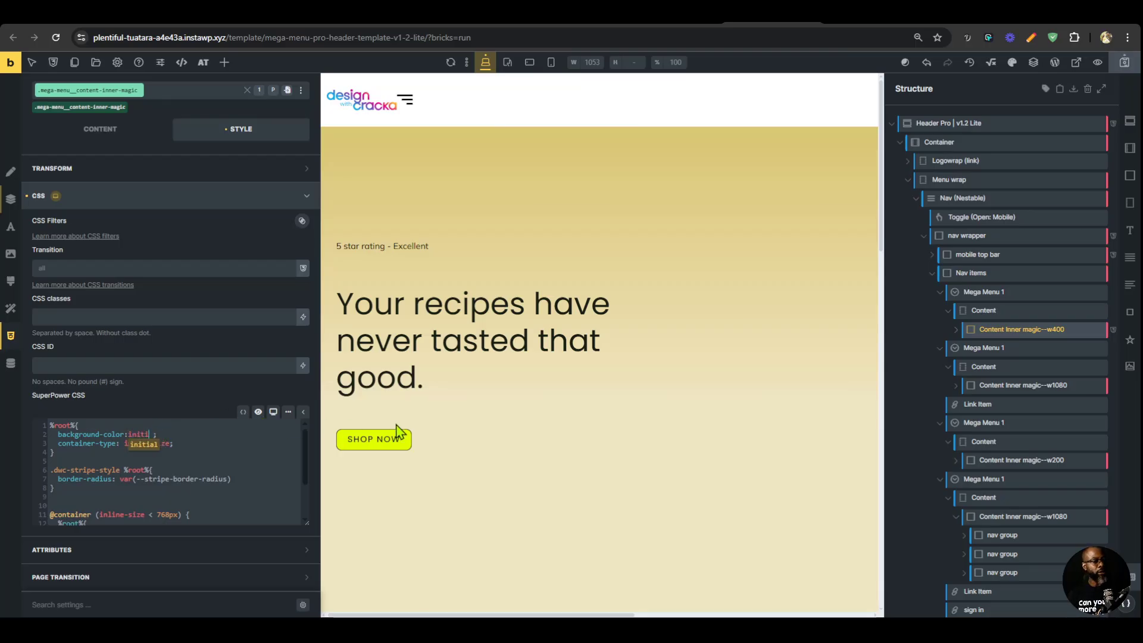
click(180, 429)
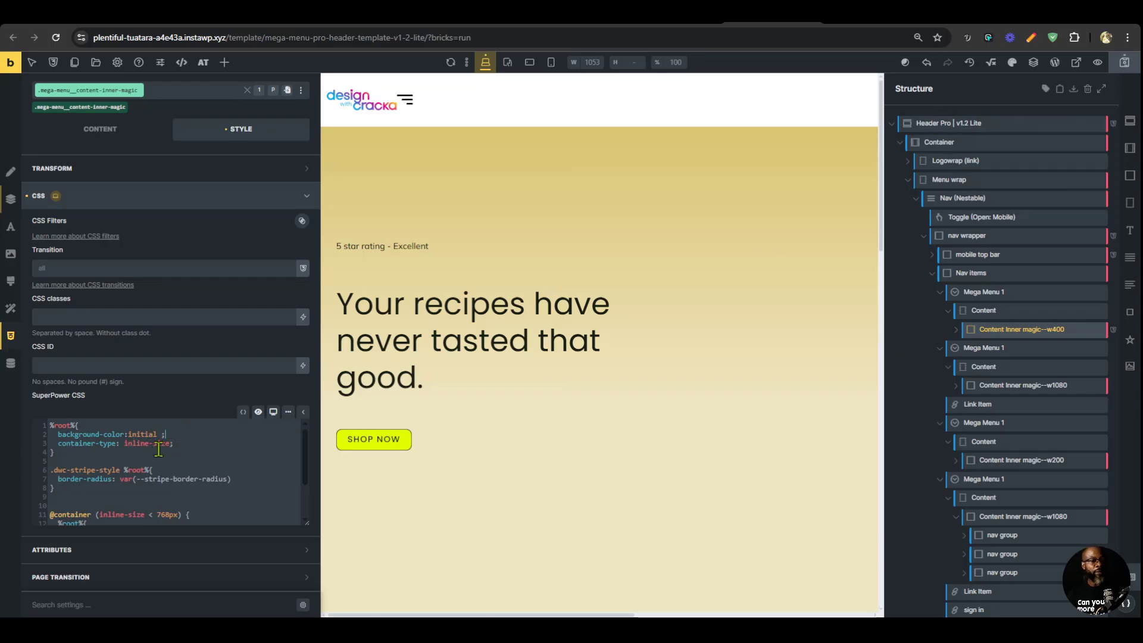
triple_click(106, 431)
key(BackSpace)
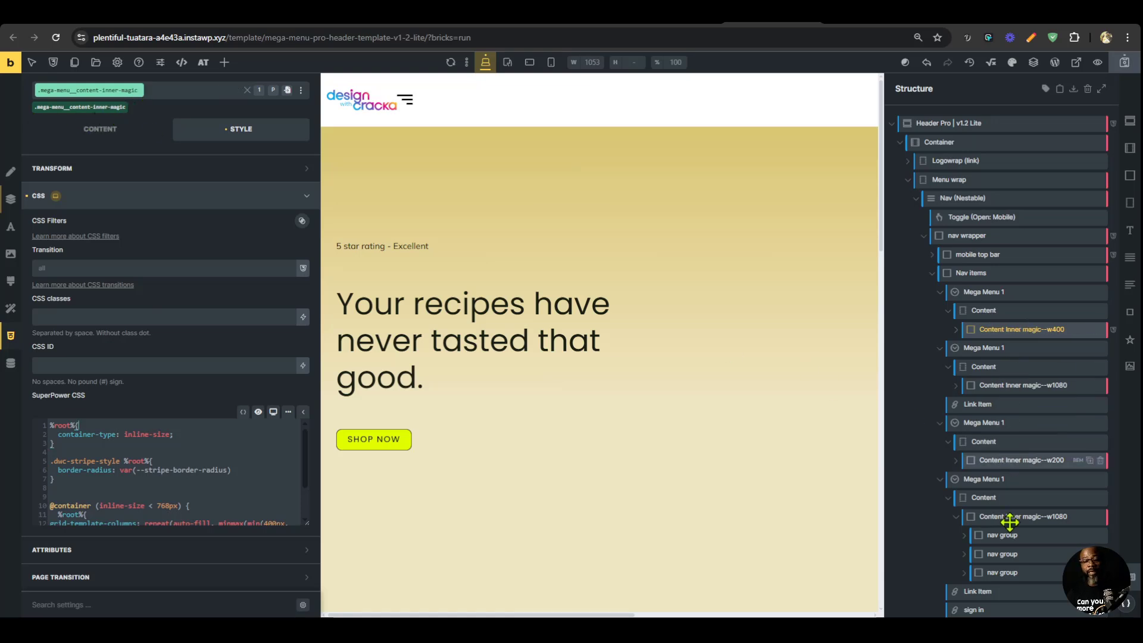
Save the header template and check the corners of the Services dropdown in the reloaded front-end preview.
click(1011, 461)
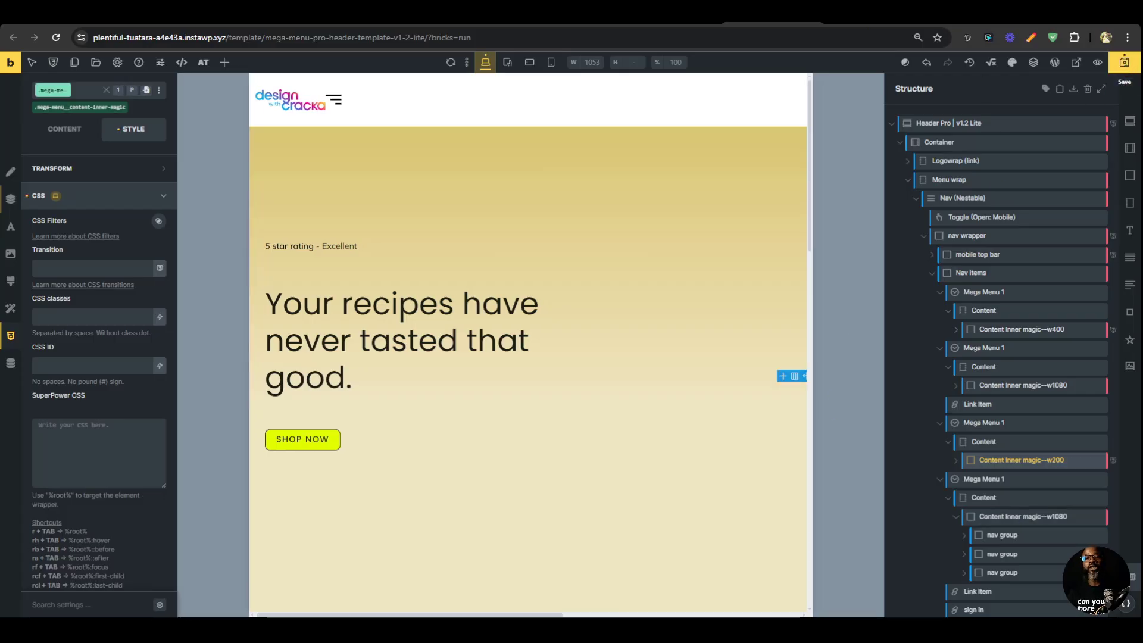
click(1125, 62)
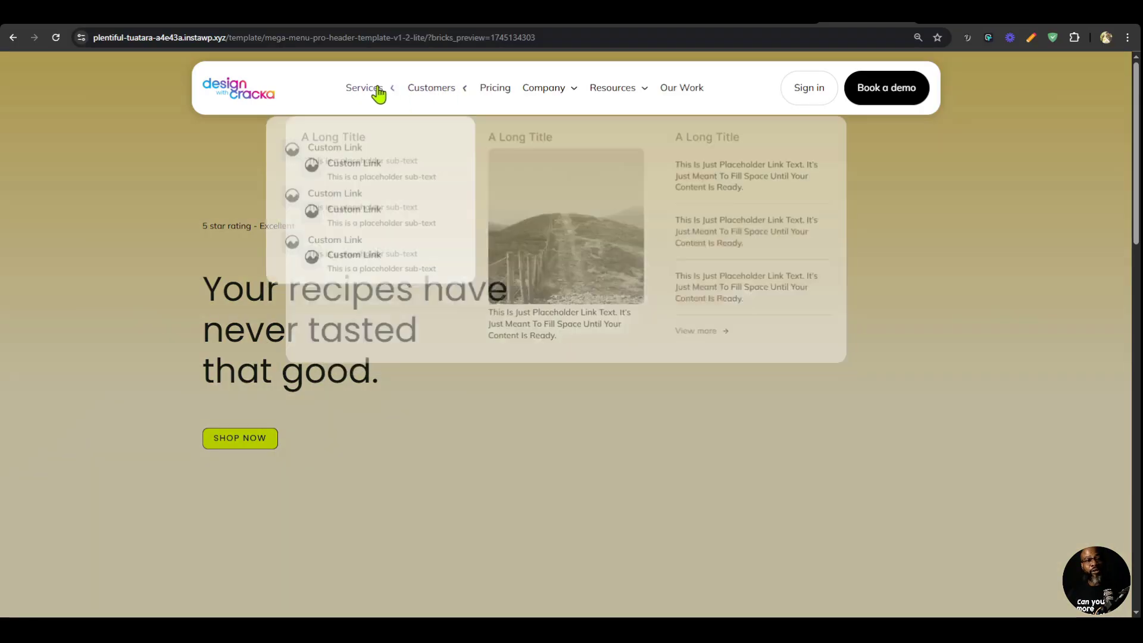
mouse_move(375, 92)
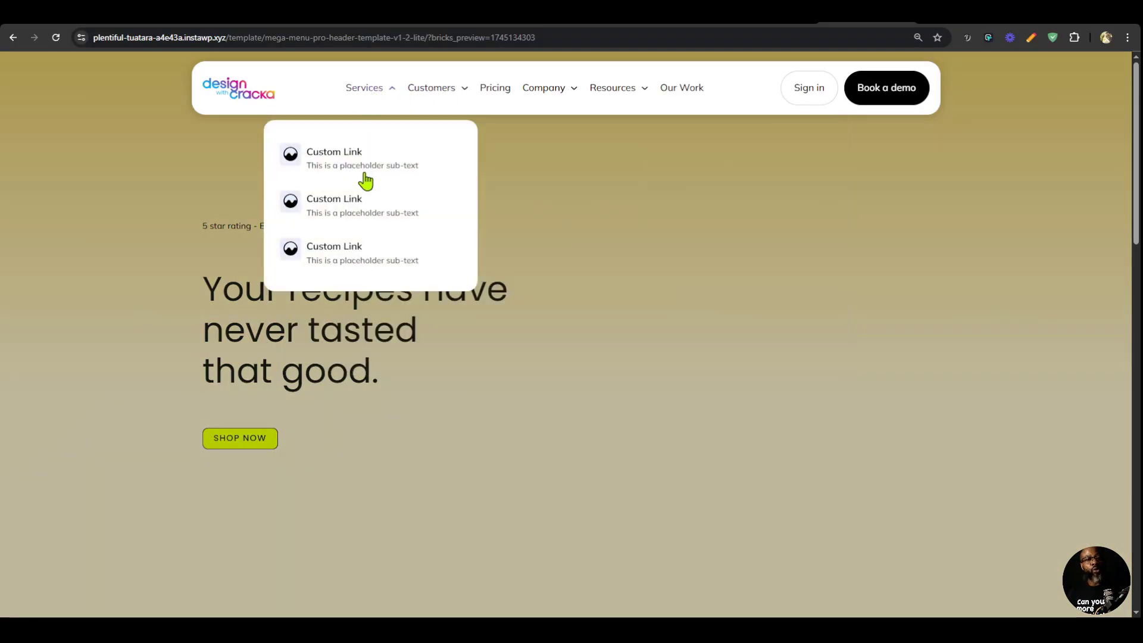
mouse_move(574, 96)
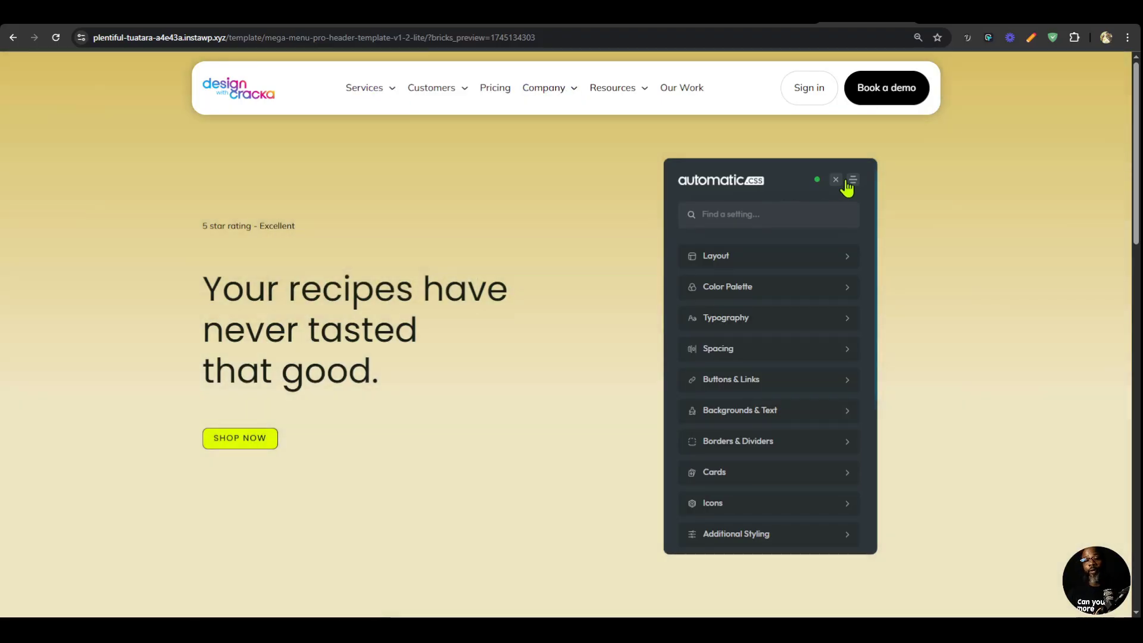
click(836, 179)
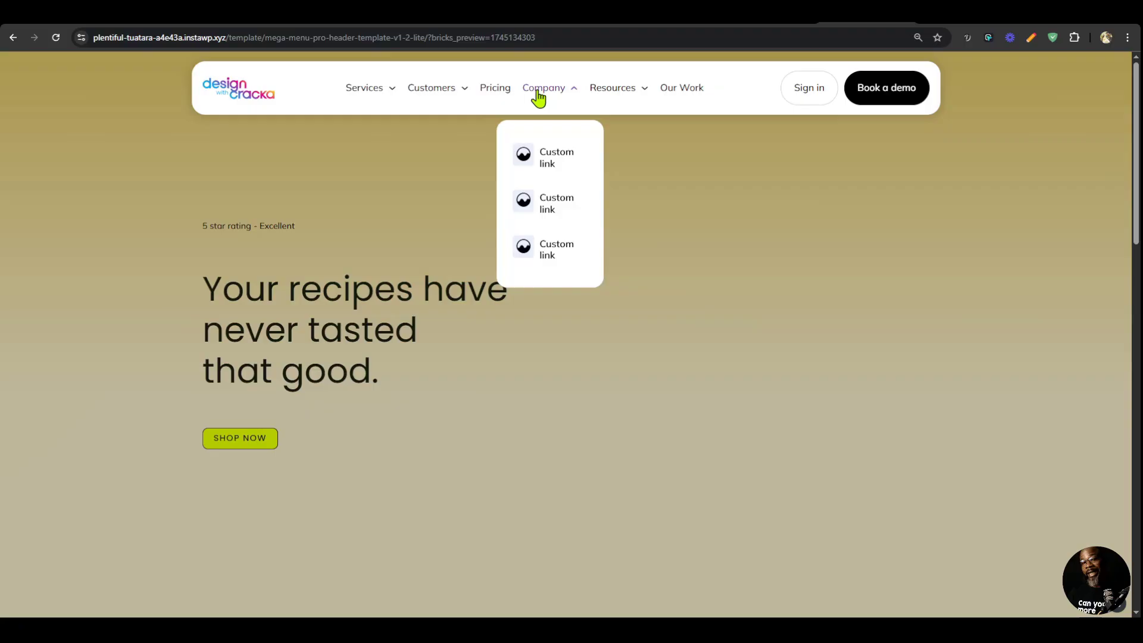
mouse_move(374, 101)
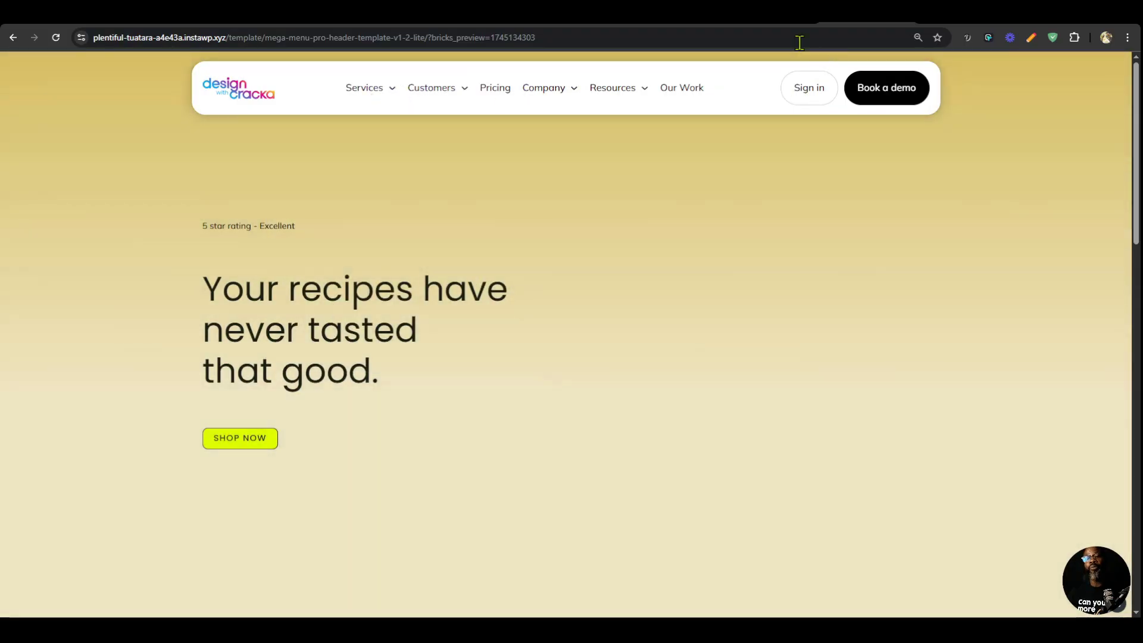
Examine the Company dropdown's Content element in the builder and recheck the Services, Customers and Company dropdowns in the front-end preview.
click(796, 17)
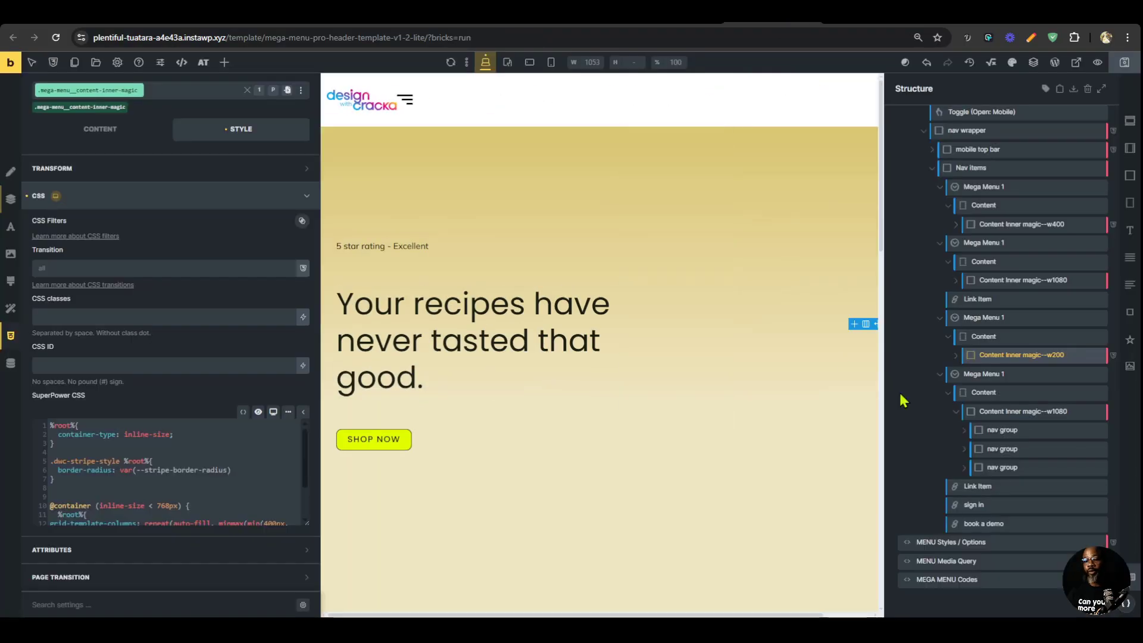
click(1010, 335)
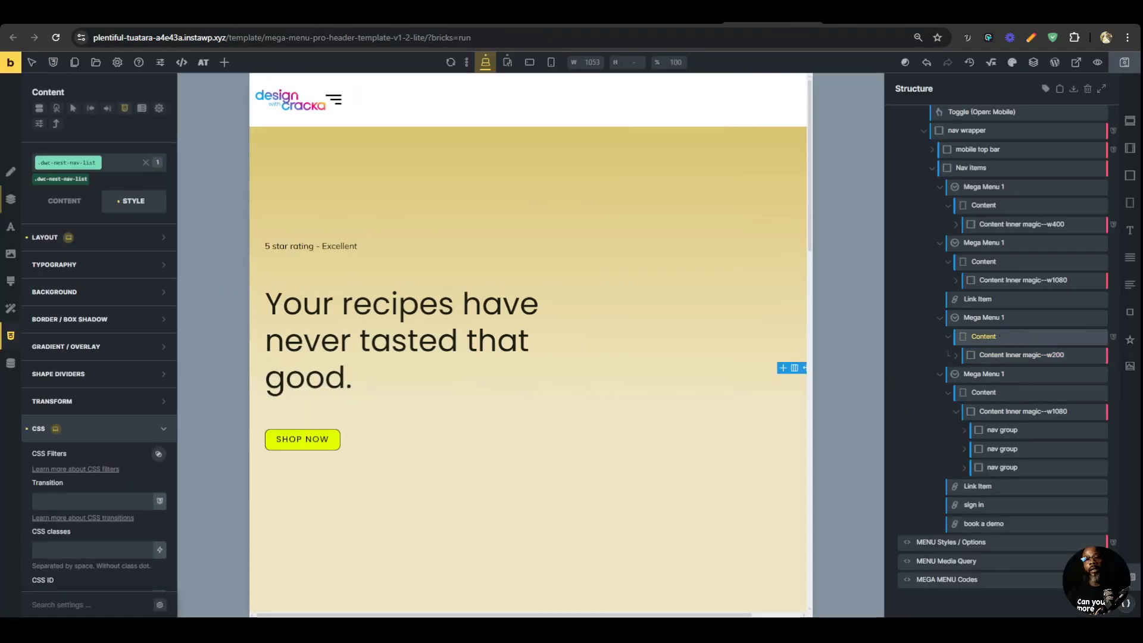
click(863, 17)
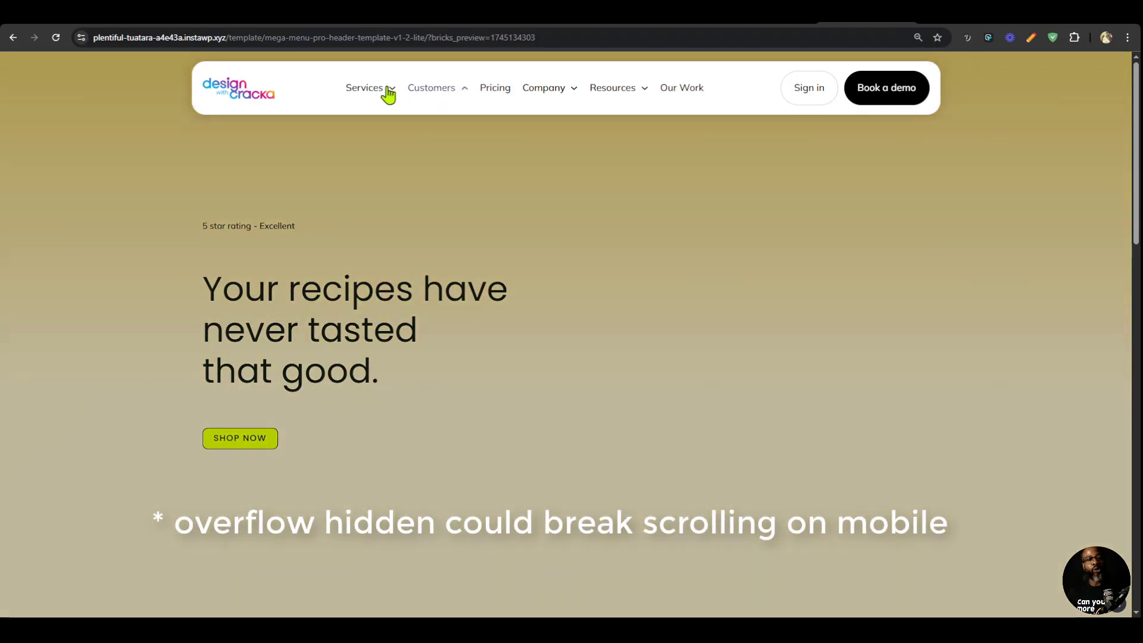
mouse_move(425, 93)
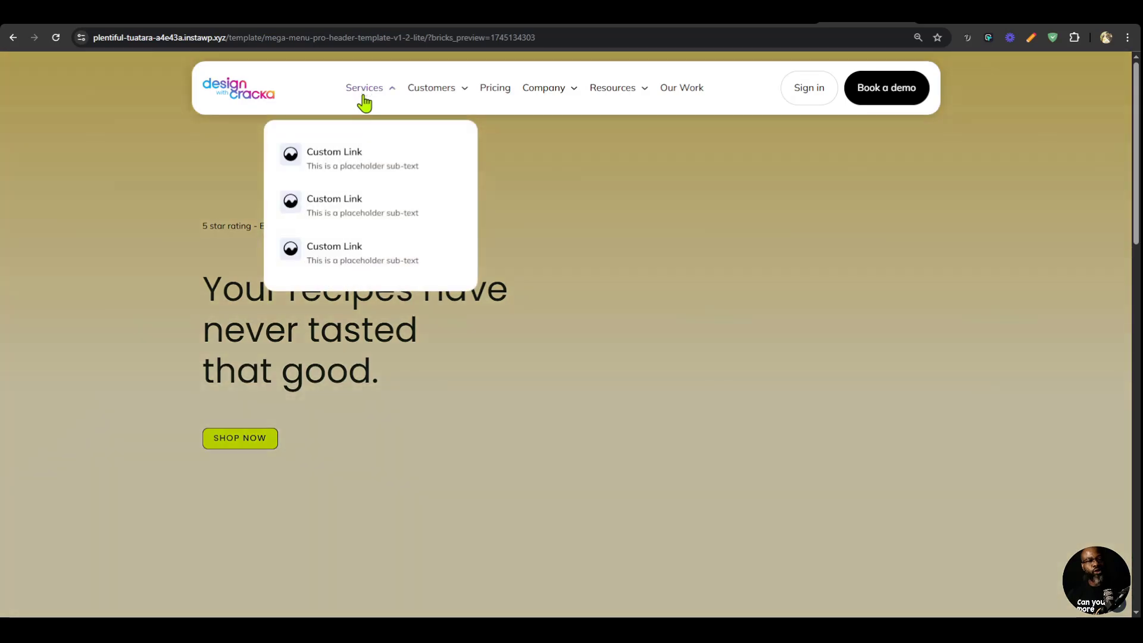
mouse_move(580, 95)
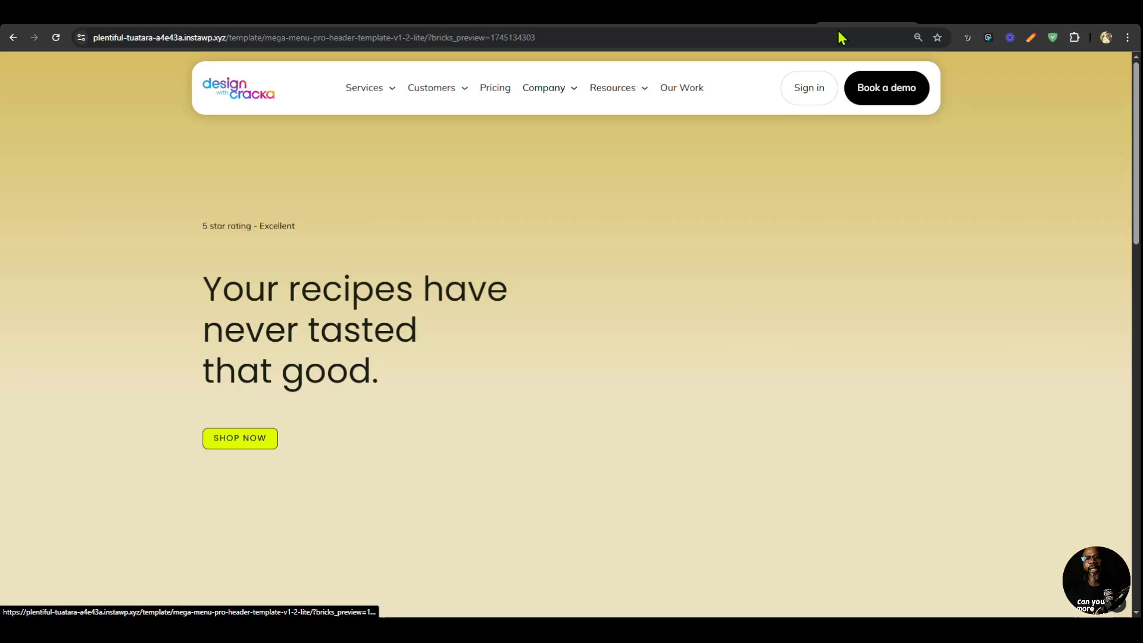
Examine the Services dropdown's icons on the magier.com site, then return to the Bricks builder.
click(838, 29)
mouse_move(415, 125)
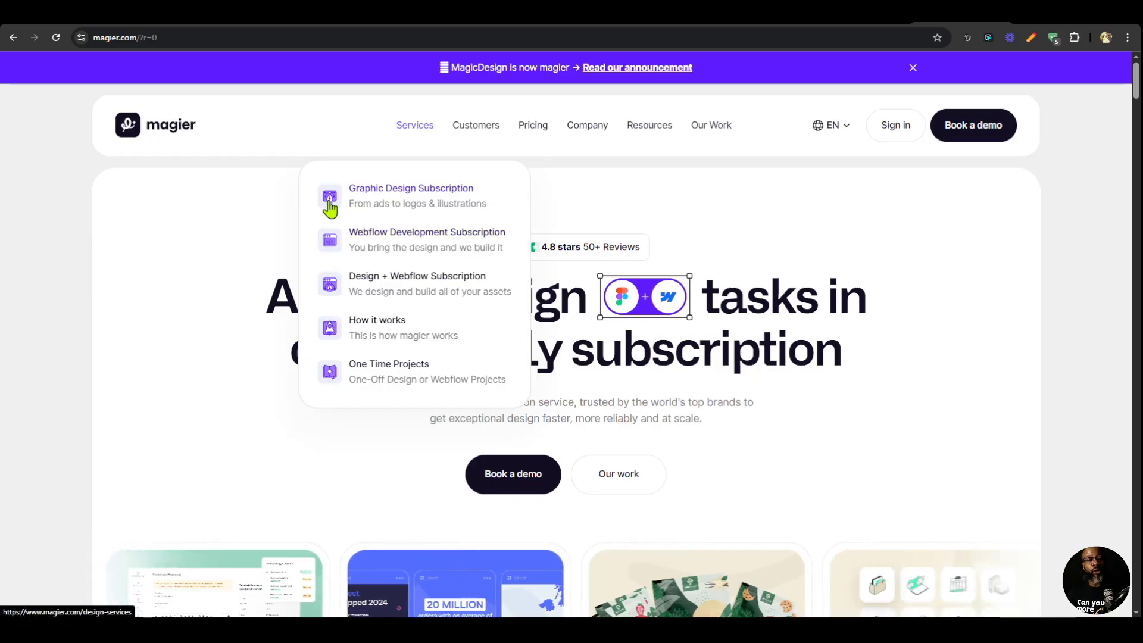
click(762, 15)
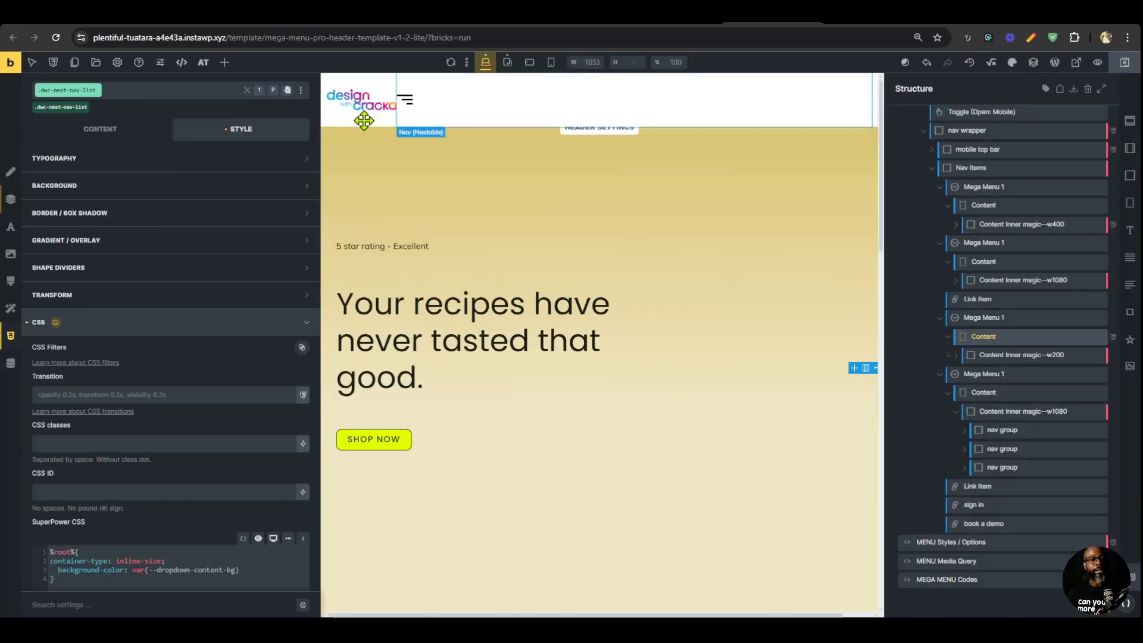
Replace the first Services dropdown link's icon with the svg8.svg file from the media library.
drag(317, 199, 188, 202)
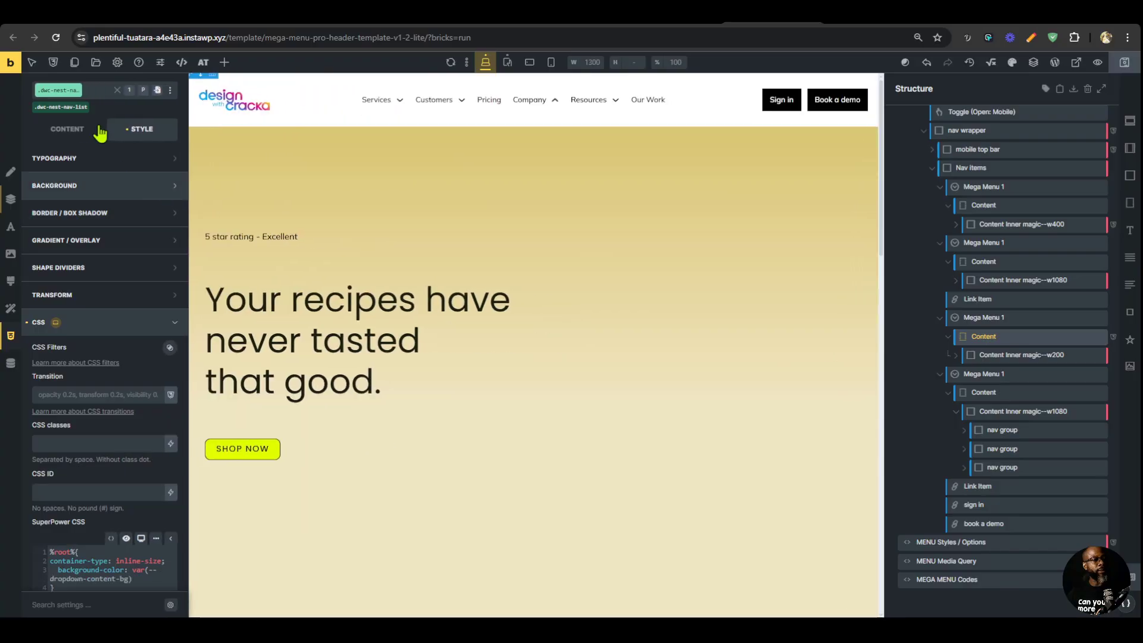
click(376, 100)
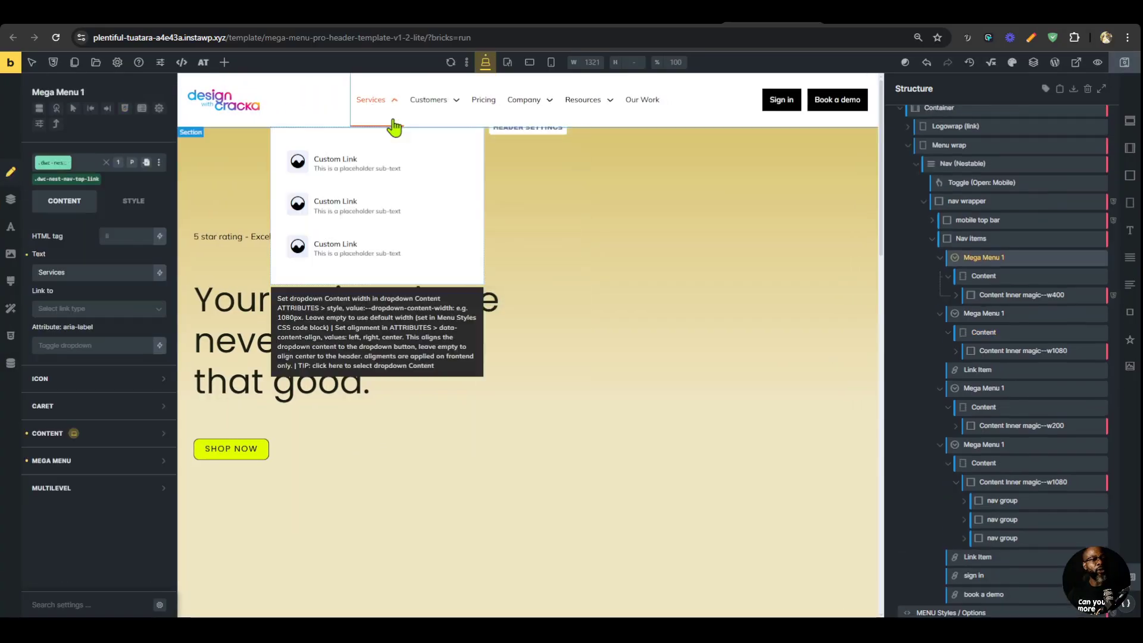
click(298, 161)
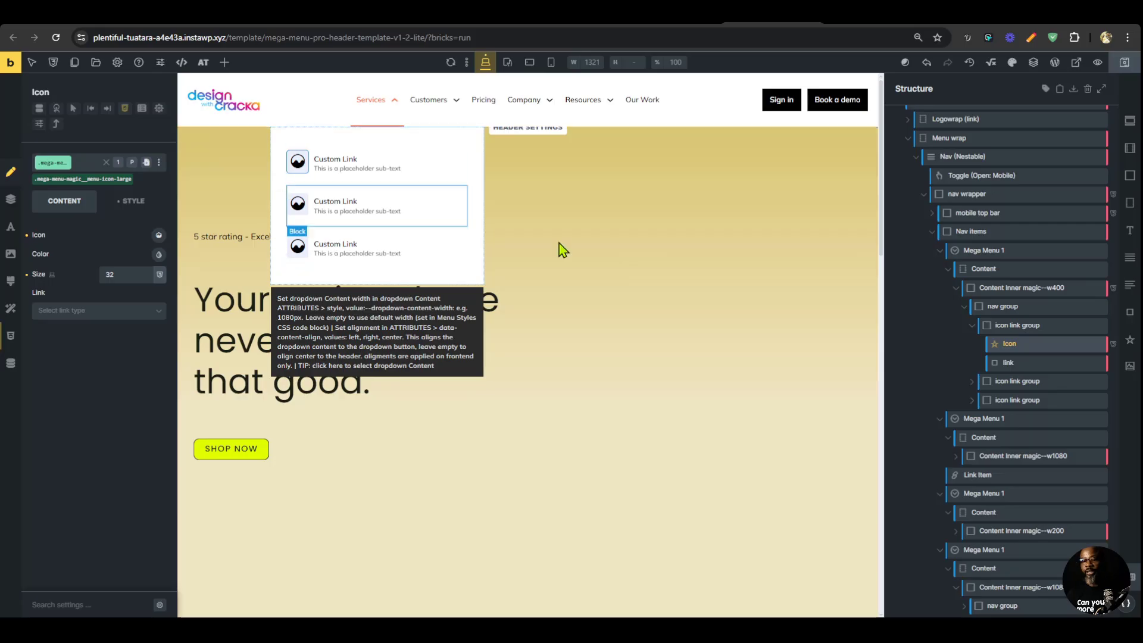
click(159, 235)
click(116, 267)
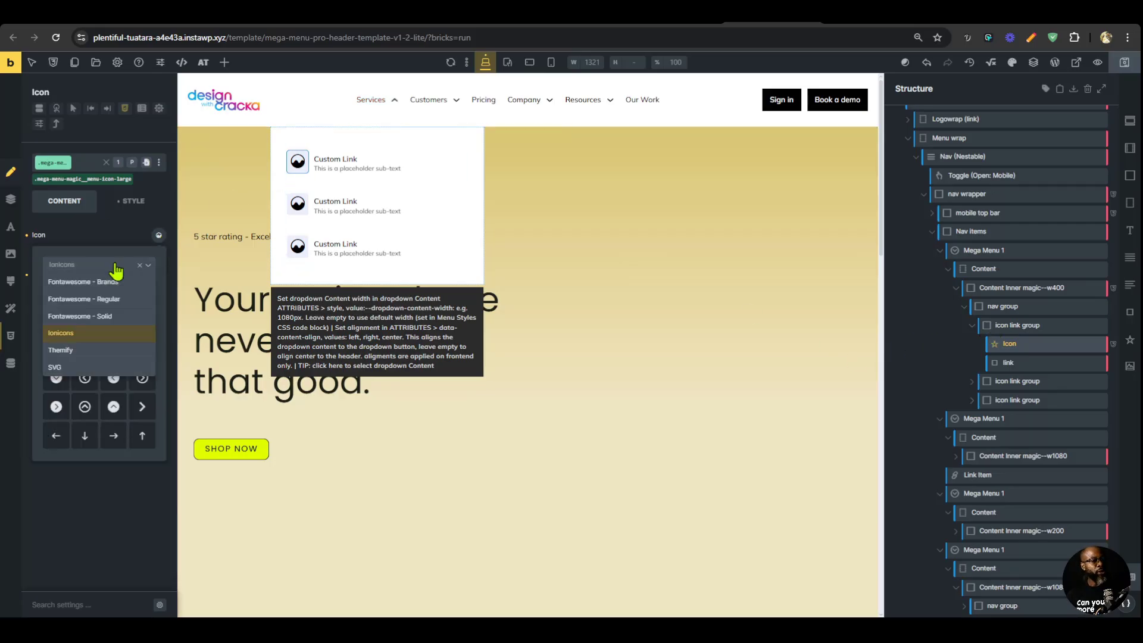
click(87, 367)
click(95, 324)
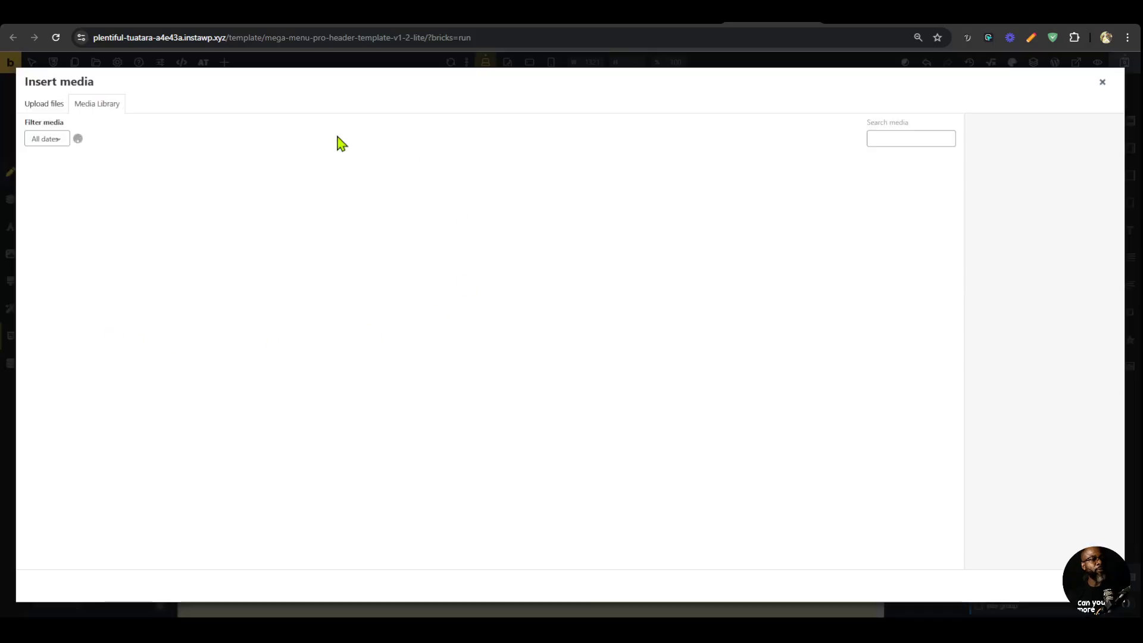
click(170, 199)
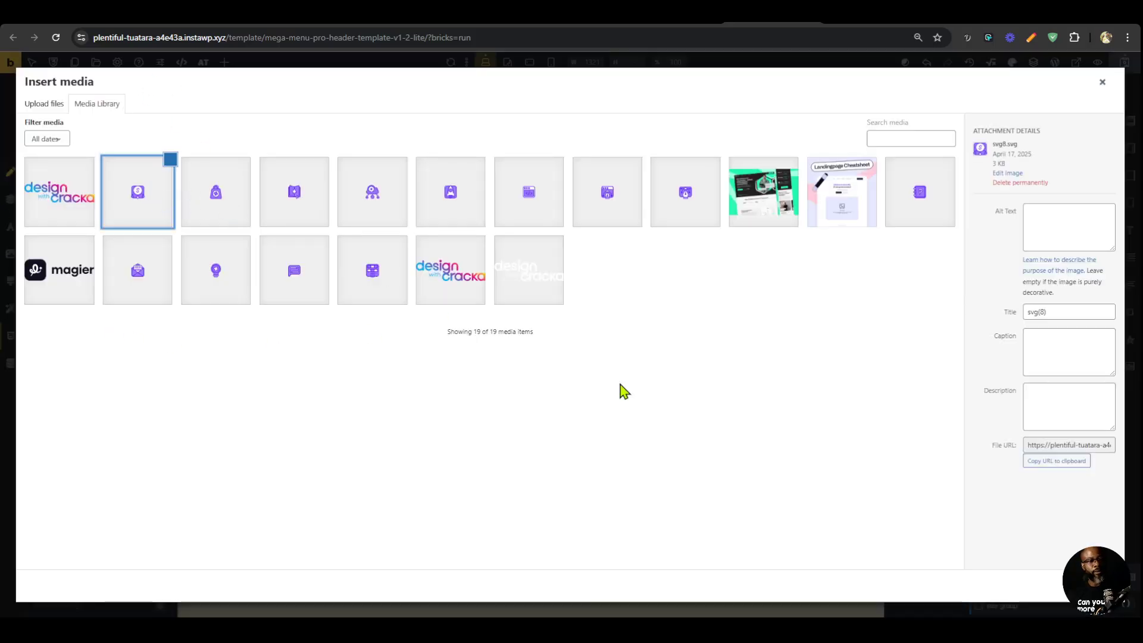
click(1096, 586)
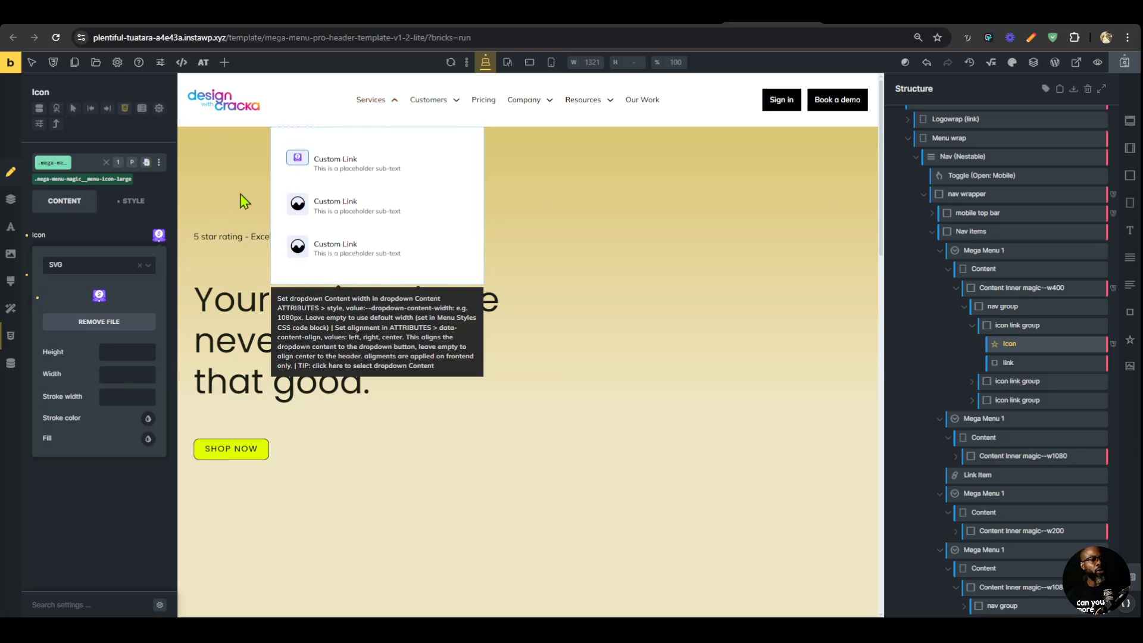
Set the SVG height and width of the first Services dropdown icon to 50.
click(159, 235)
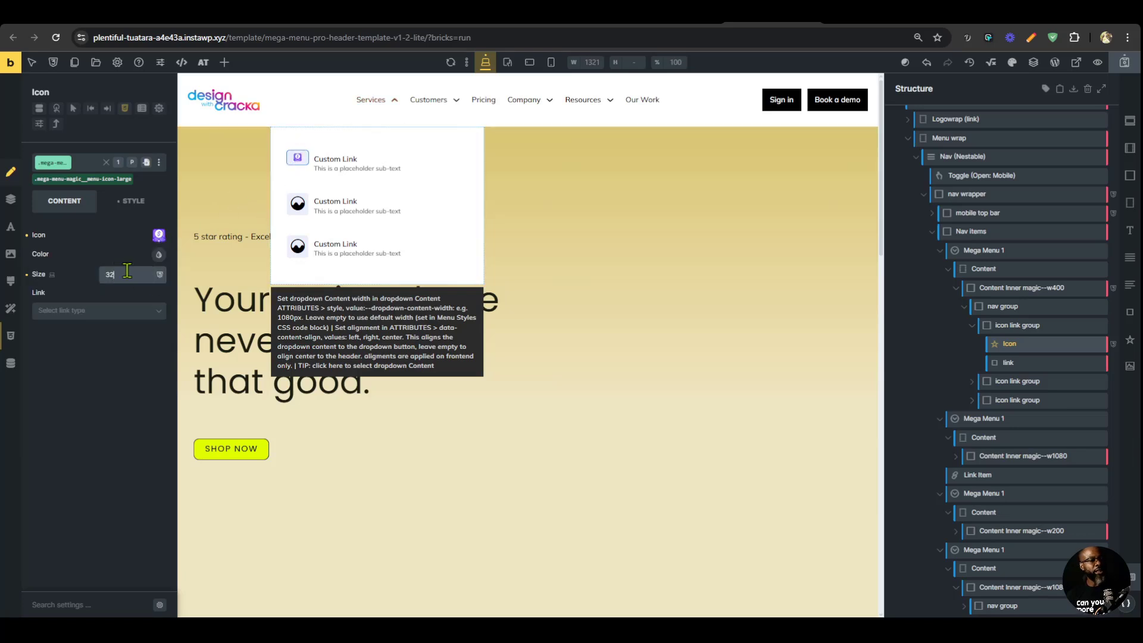
click(158, 235)
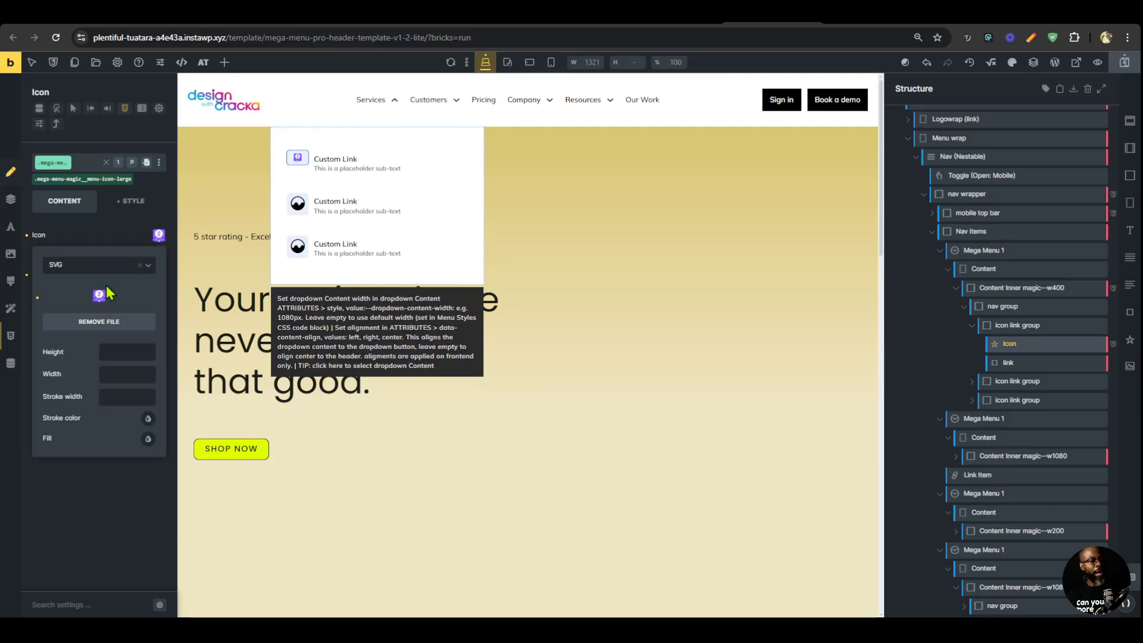
click(117, 350)
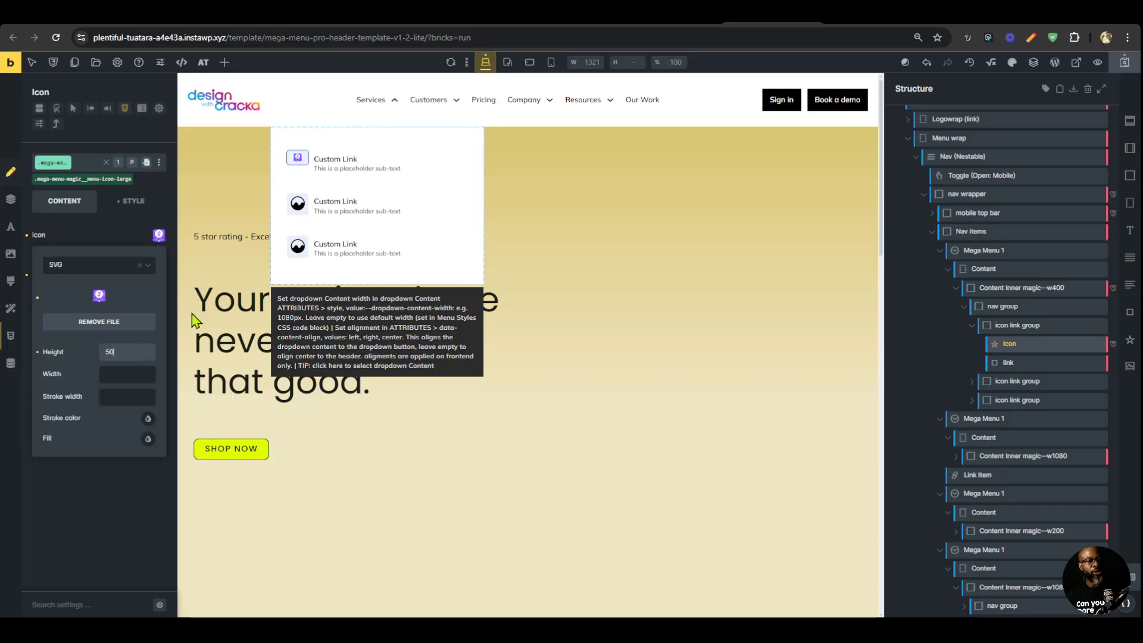
click(129, 376)
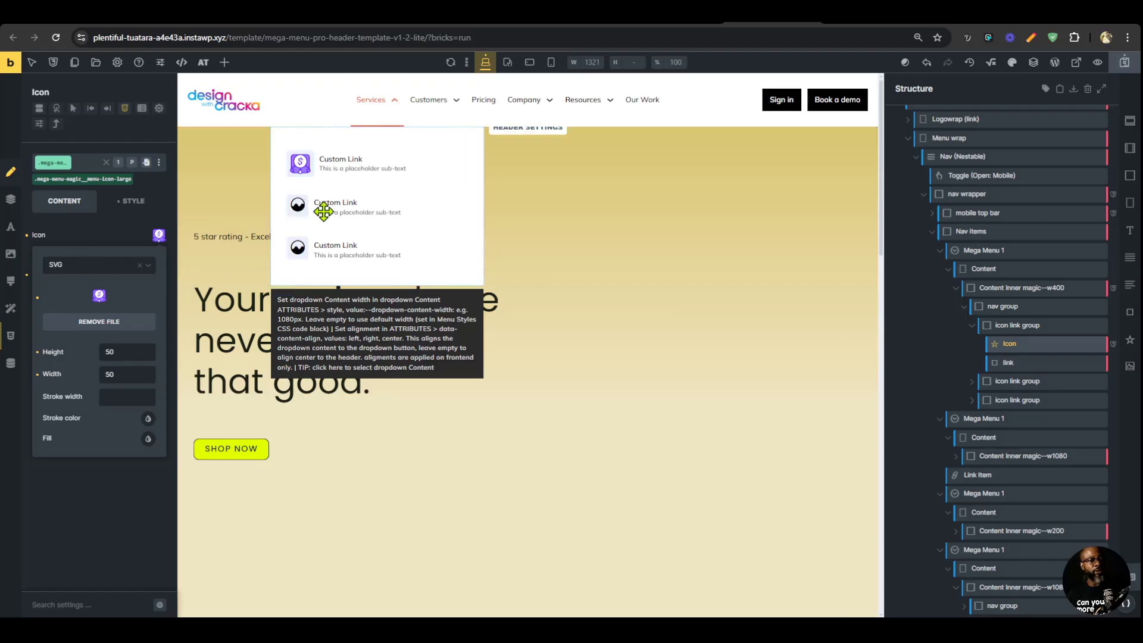
Replace the second Services dropdown link's icon with the svg9.svg file from the media library.
click(299, 206)
click(159, 235)
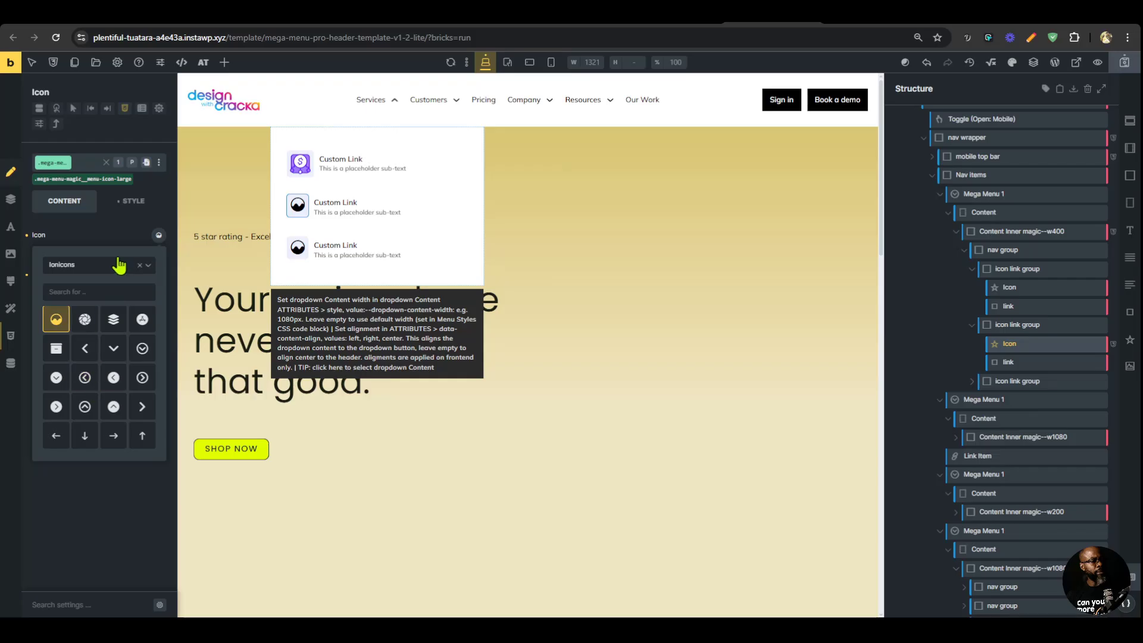
click(115, 264)
click(89, 368)
click(108, 328)
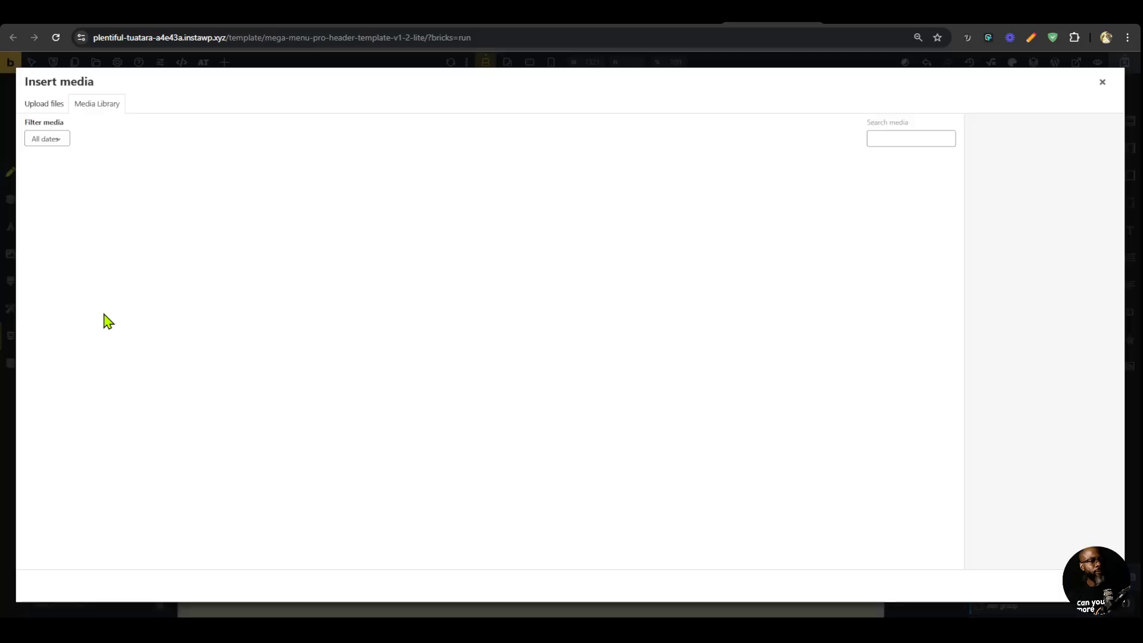
click(217, 197)
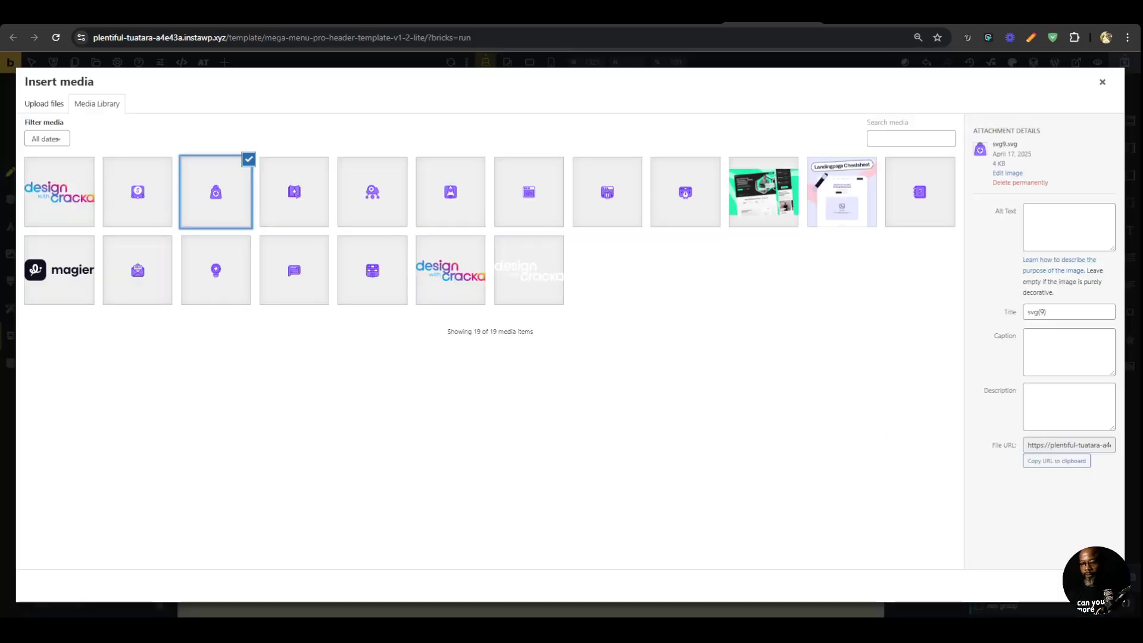
click(1099, 585)
Clear the SVG height and width set on the first Services dropdown icon.
click(300, 165)
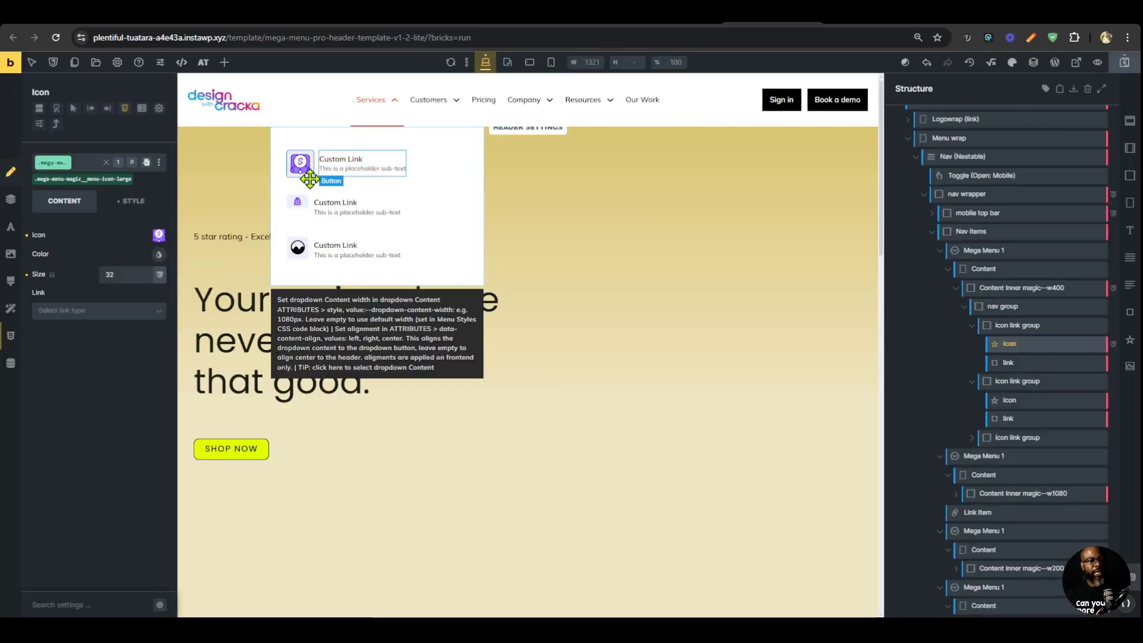
click(159, 235)
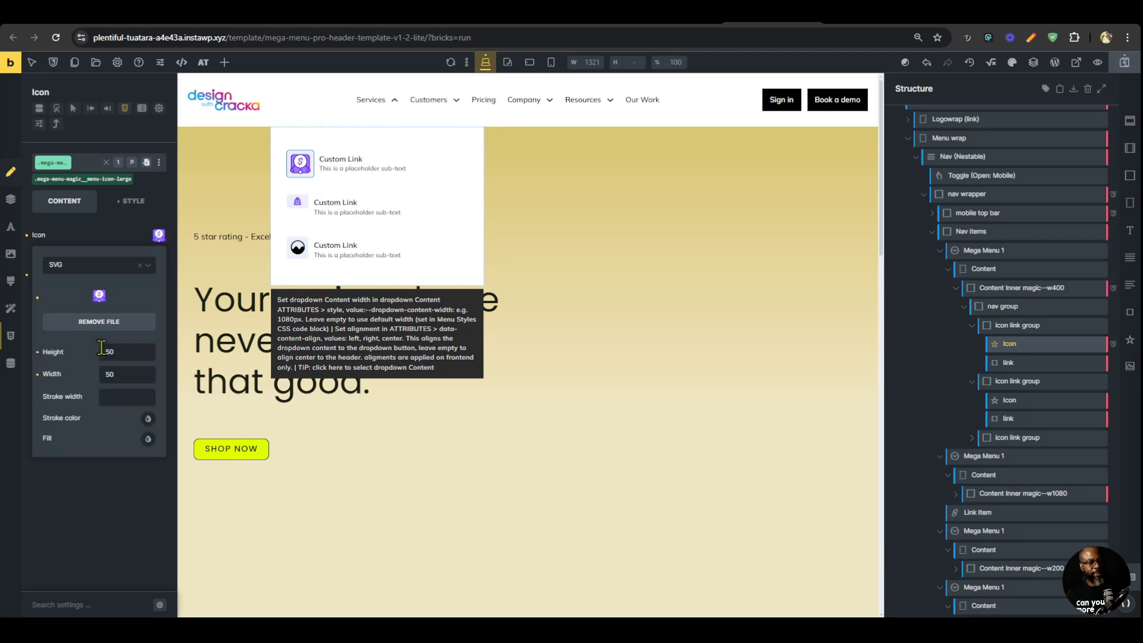
click(134, 390)
click(132, 375)
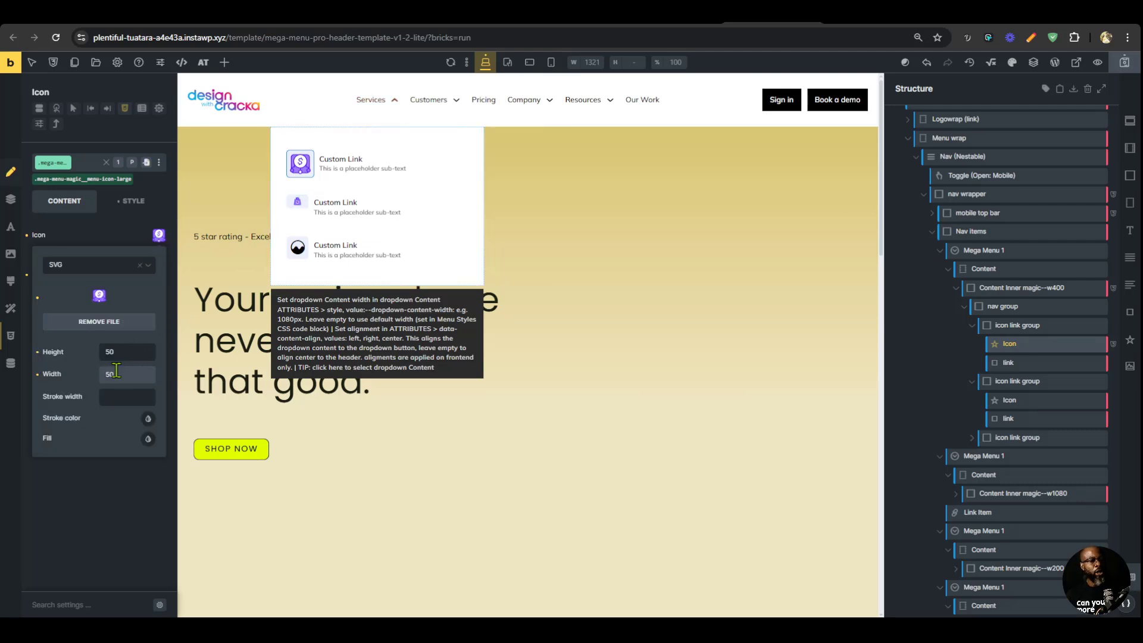
click(37, 353)
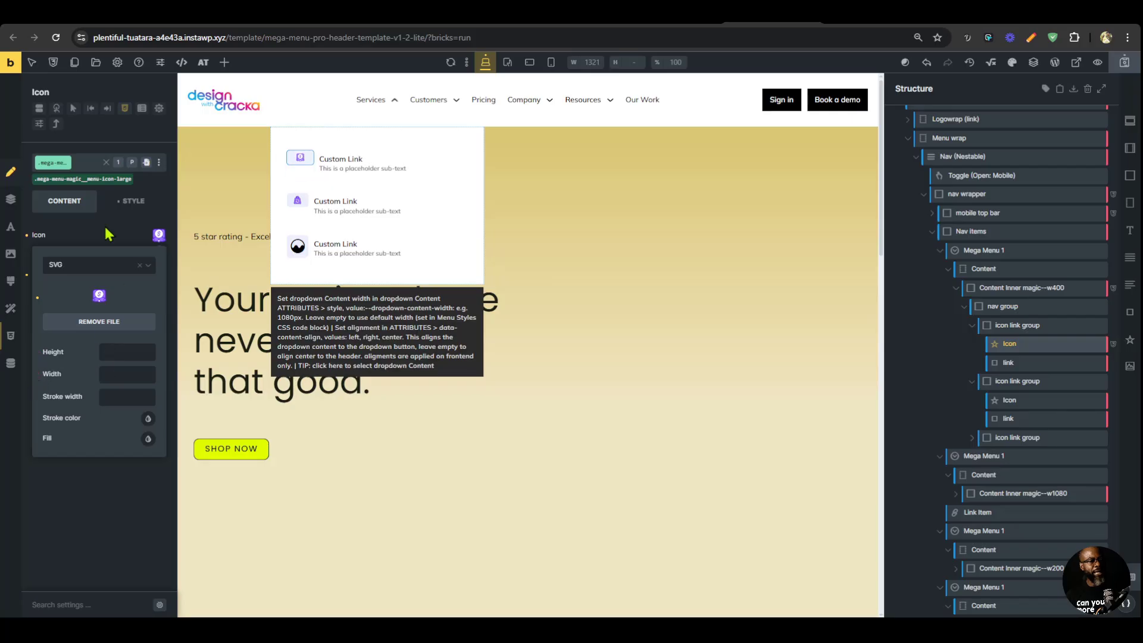
Change the min-inline-size declaration to inline-size: 50px in the .mega-menu-magic__menu-icon-large class CSS of the first Services icon.
click(105, 181)
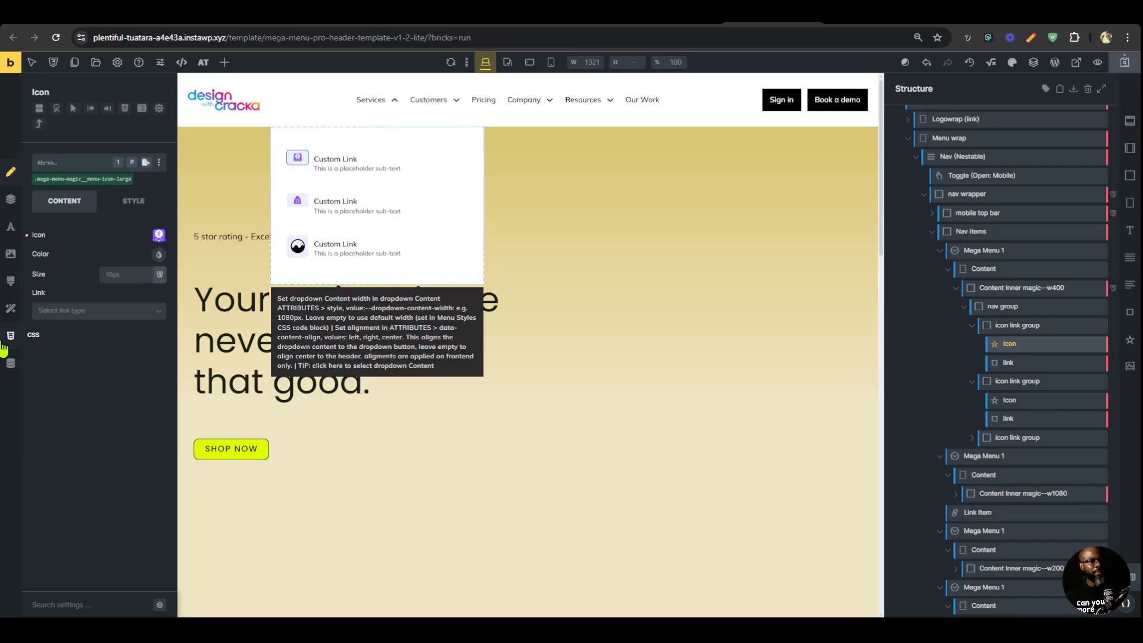
click(34, 355)
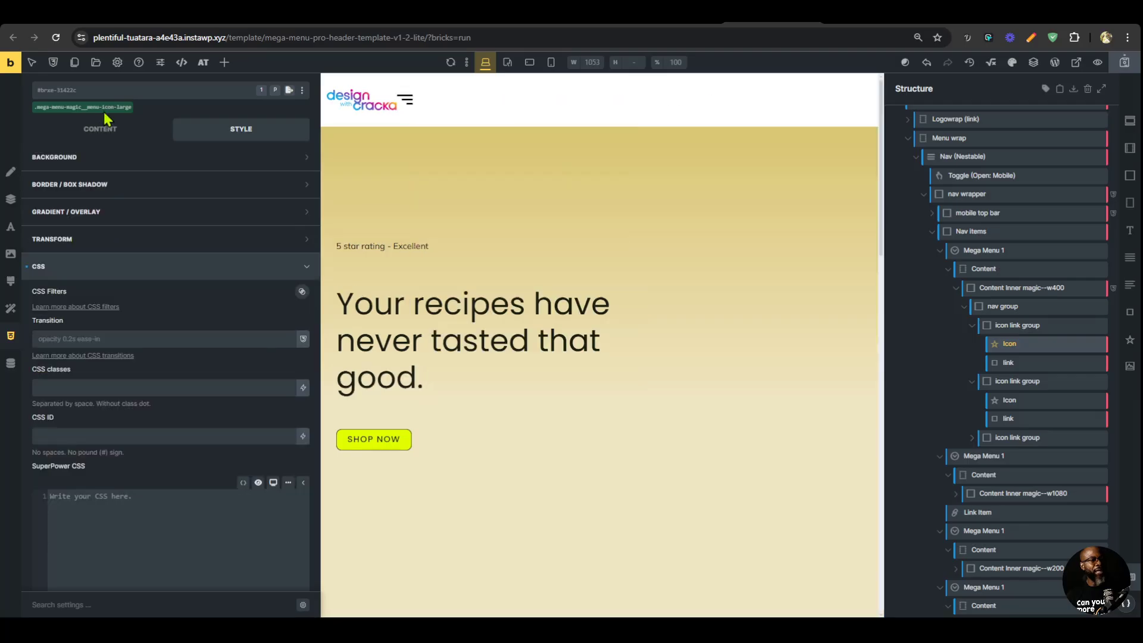
click(104, 108)
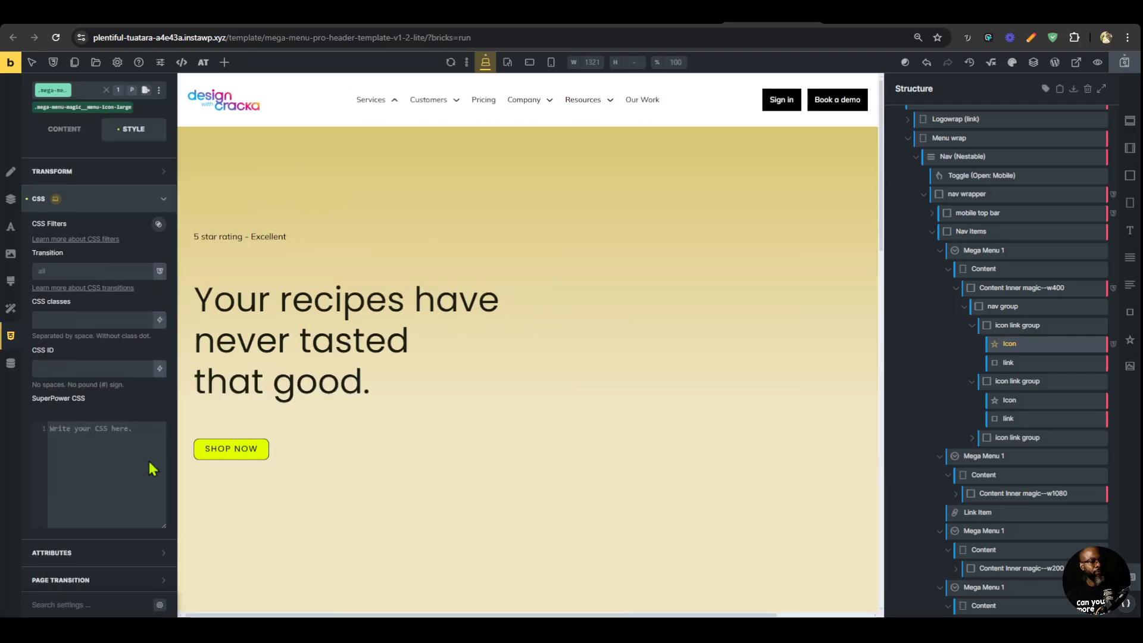
click(153, 469)
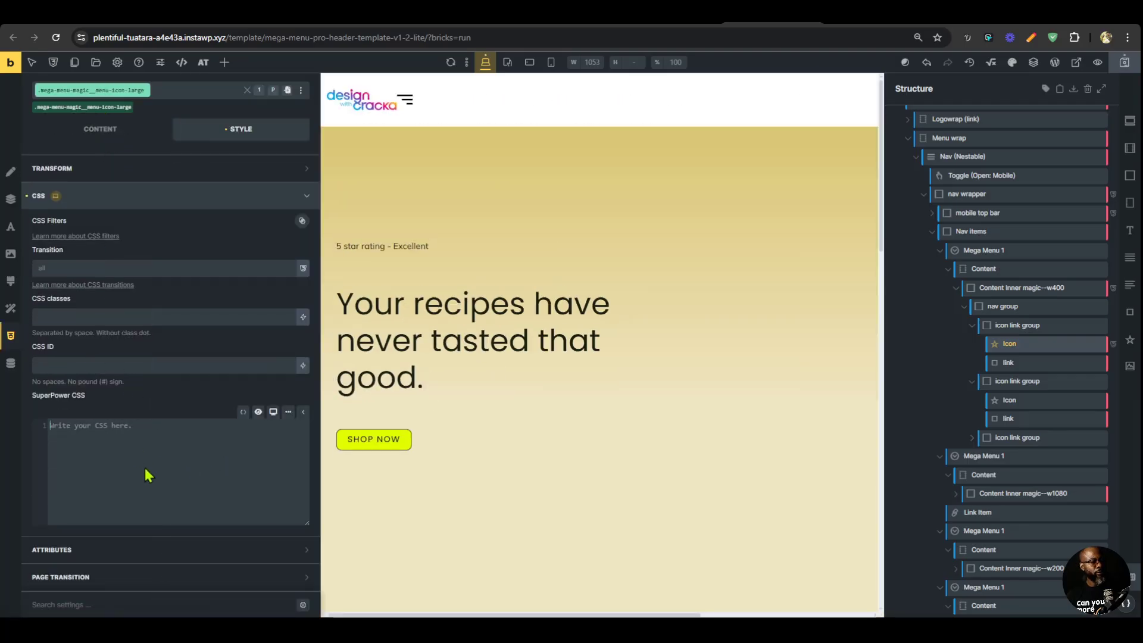
click(86, 110)
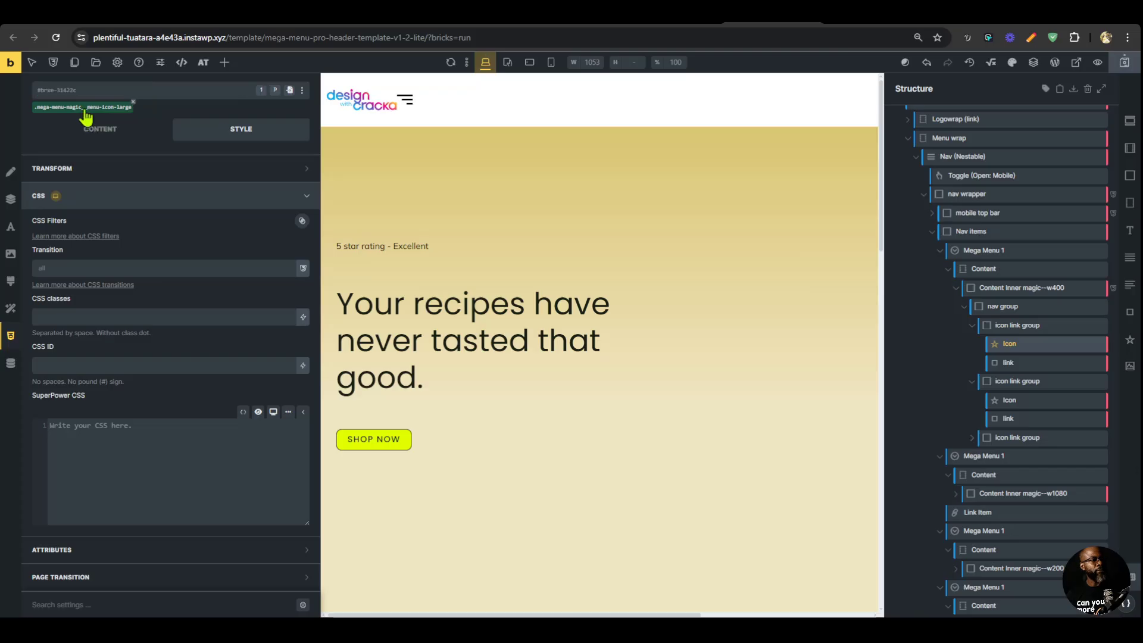
click(85, 111)
scroll(143, 469, up, 4)
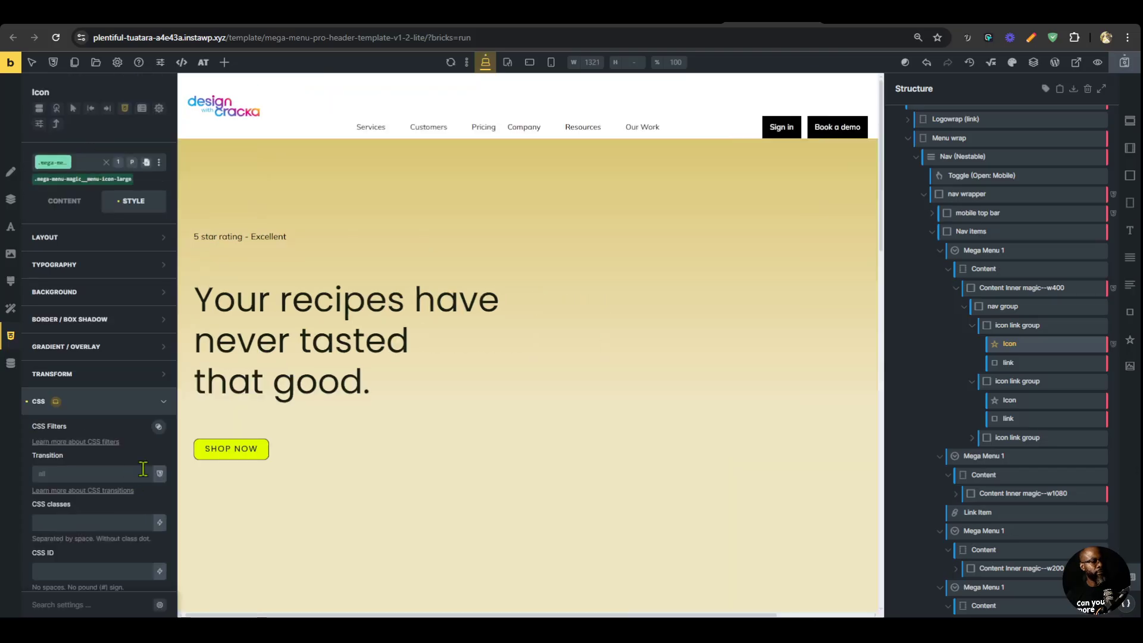
scroll(130, 416, down, 3)
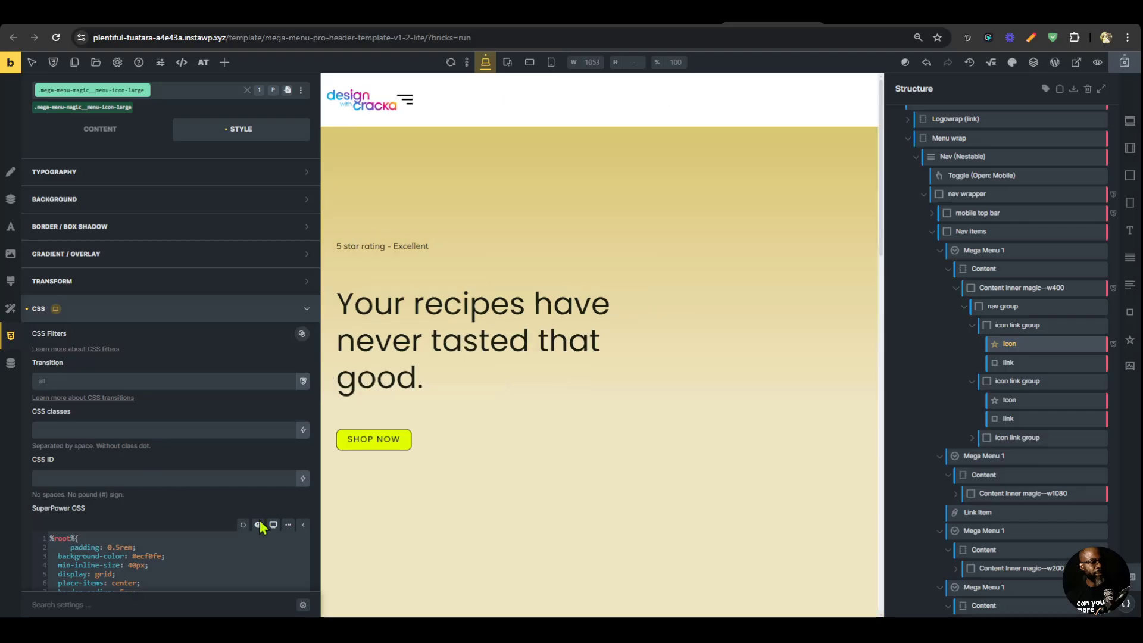
scroll(149, 473, down, 2)
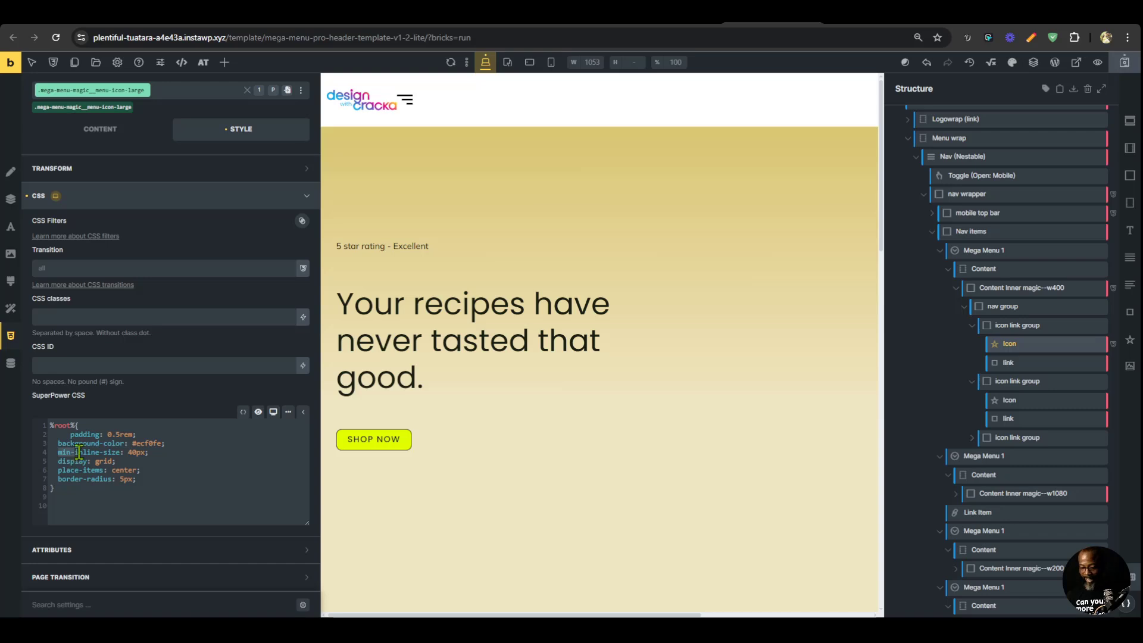
key(BackSpace)
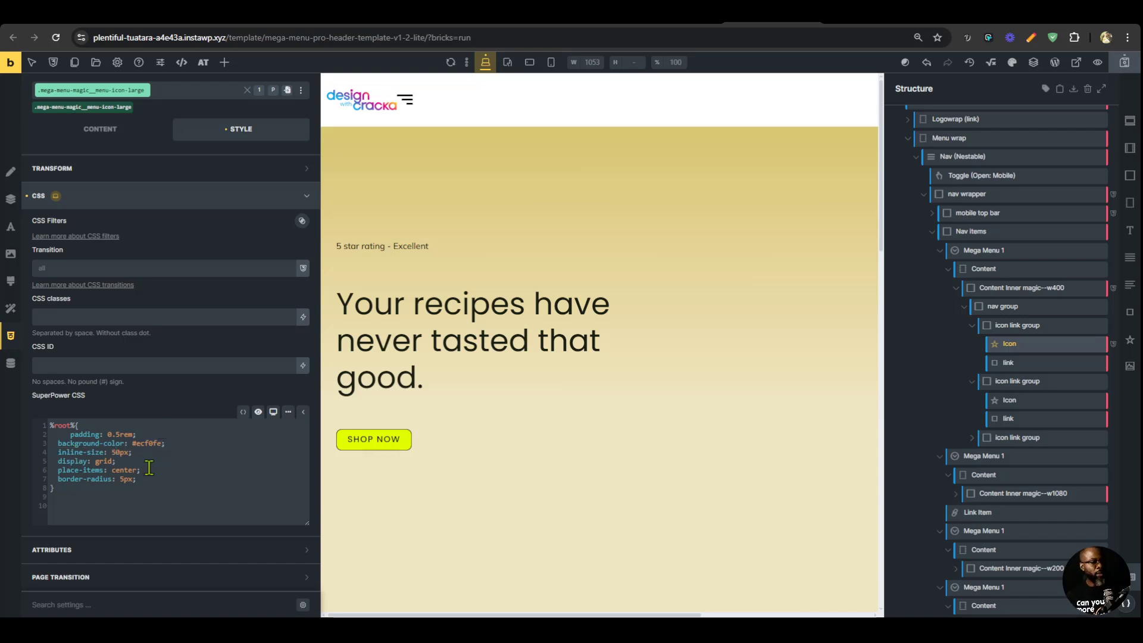
Add block-size: 50px below inline-size in the .mega-menu-magic__menu-icon-large class CSS and return to the icon's content settings.
key(Return)
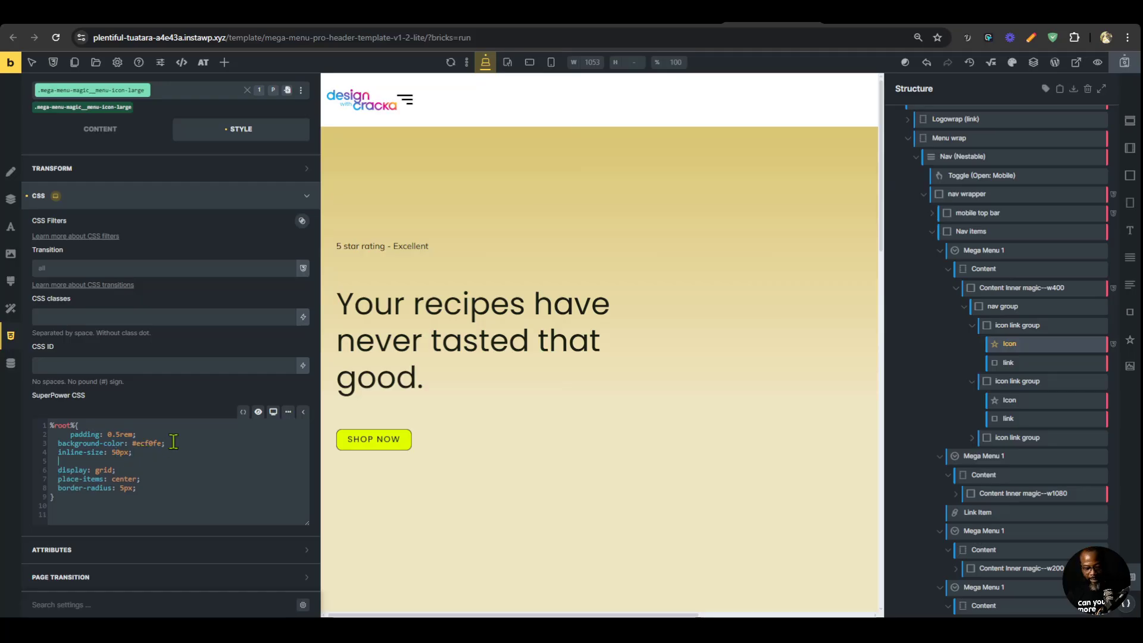
text(block)
key(Return)
text(: )
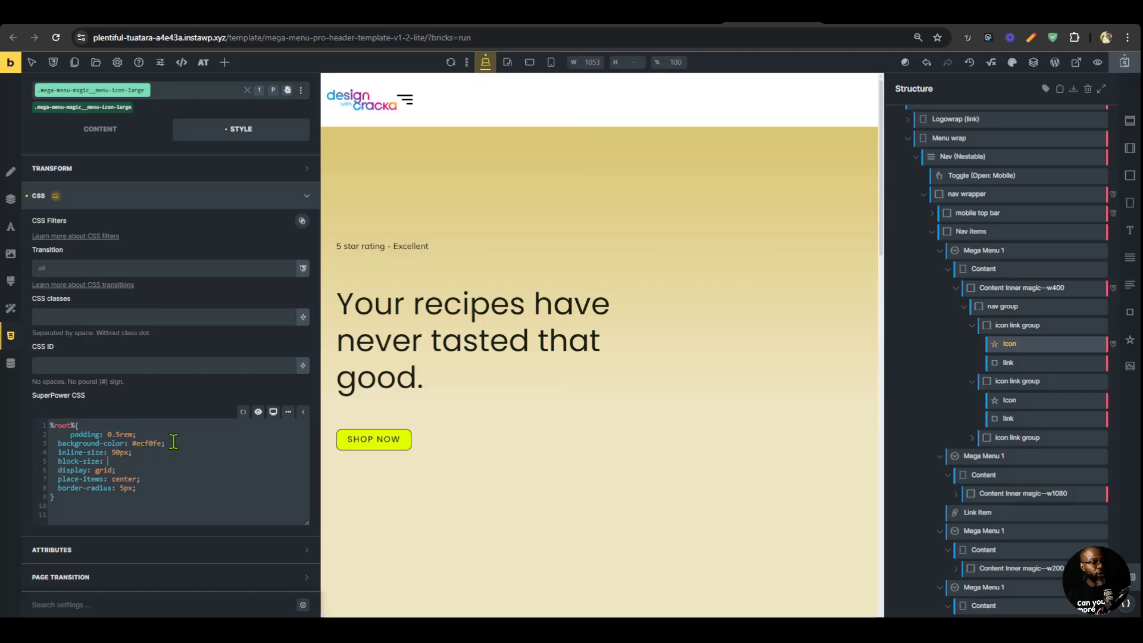
text(50px;)
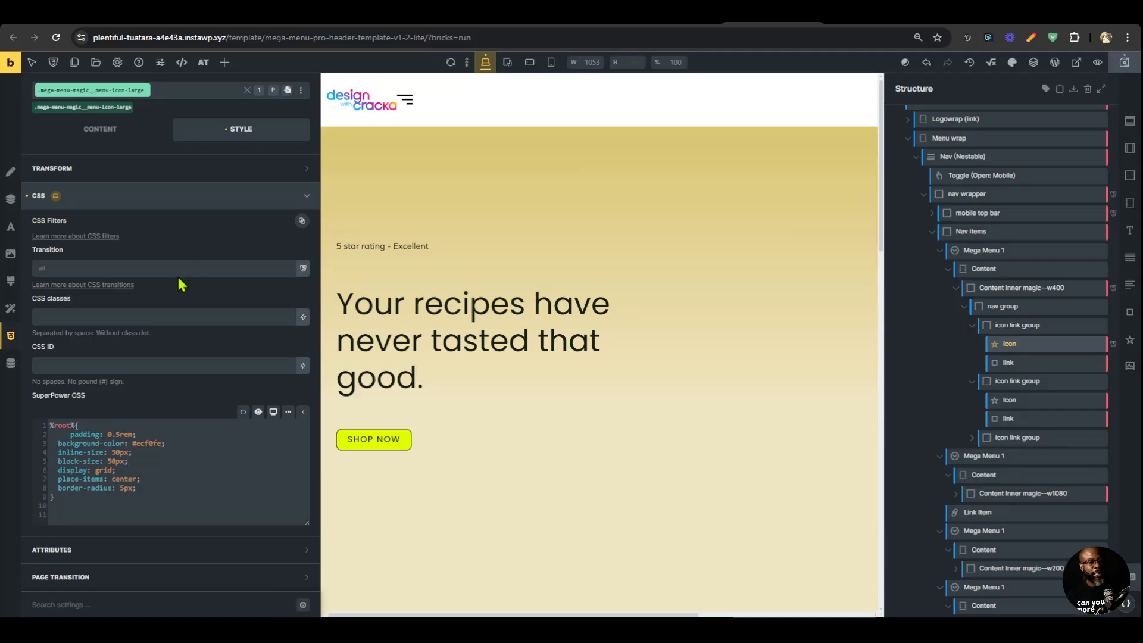
click(163, 137)
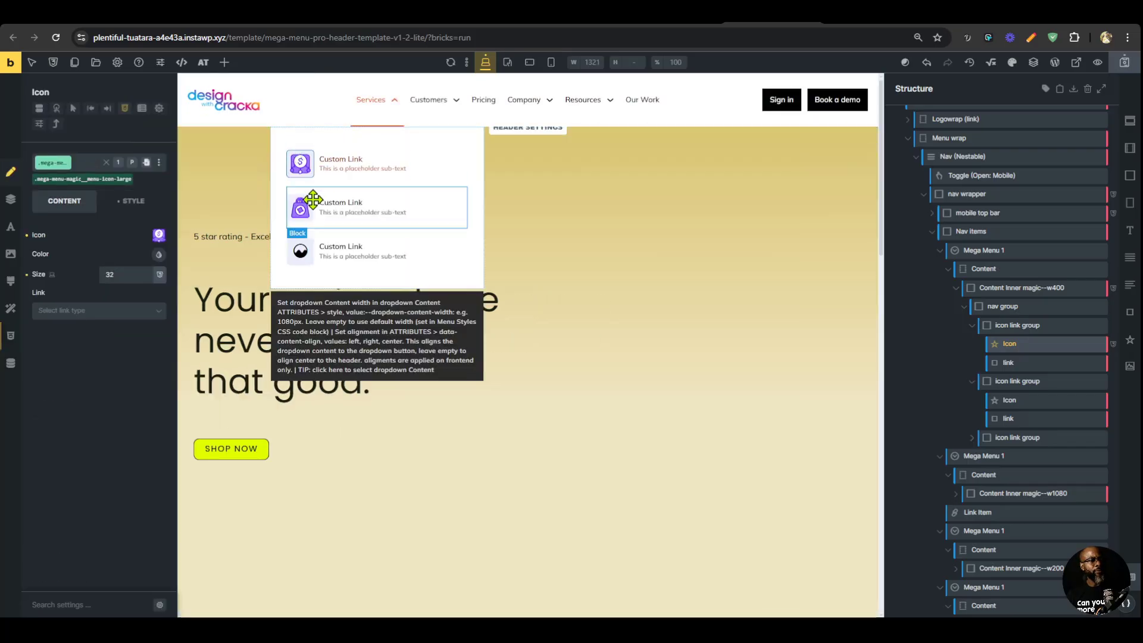
Replace the third Services dropdown link's icon with the purple sparkle SVG from the media library and save the template.
click(300, 250)
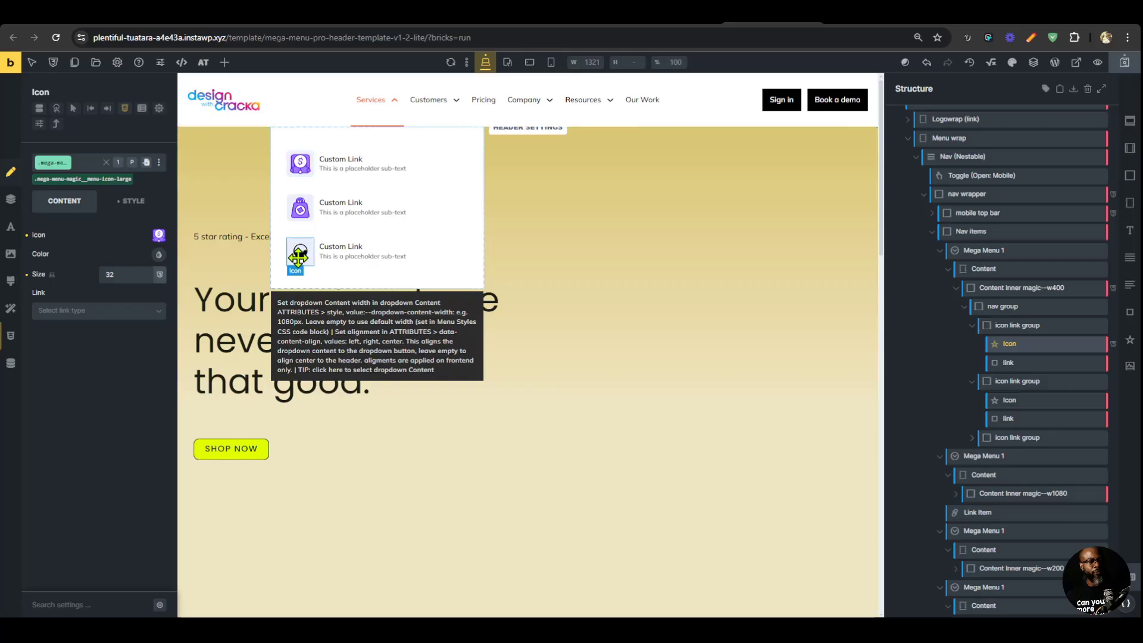
click(159, 236)
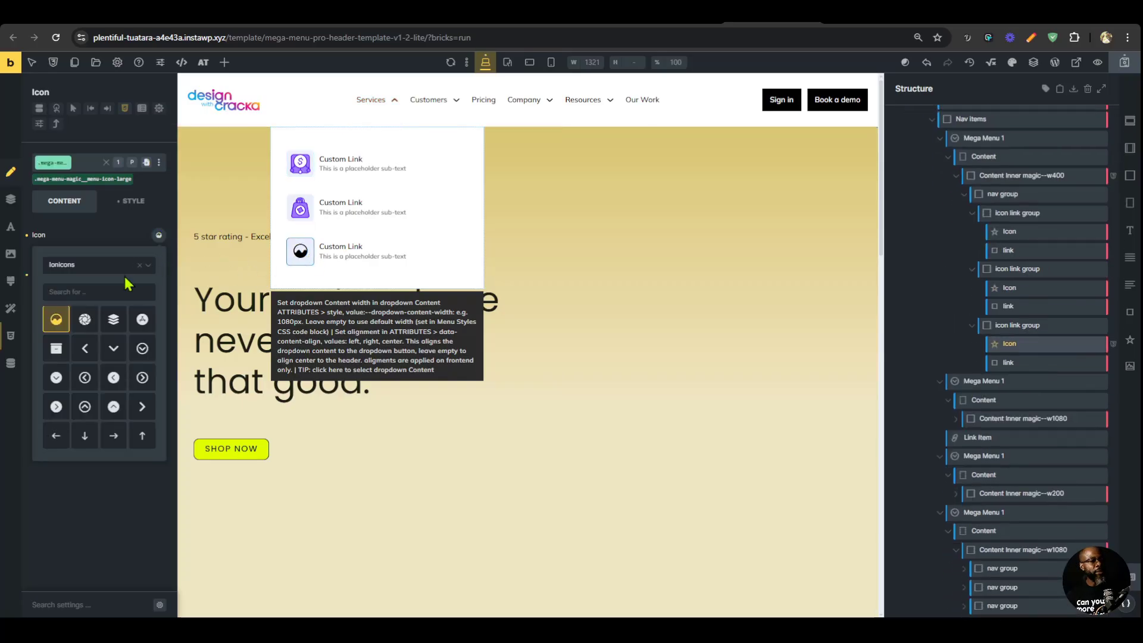
click(122, 266)
click(83, 367)
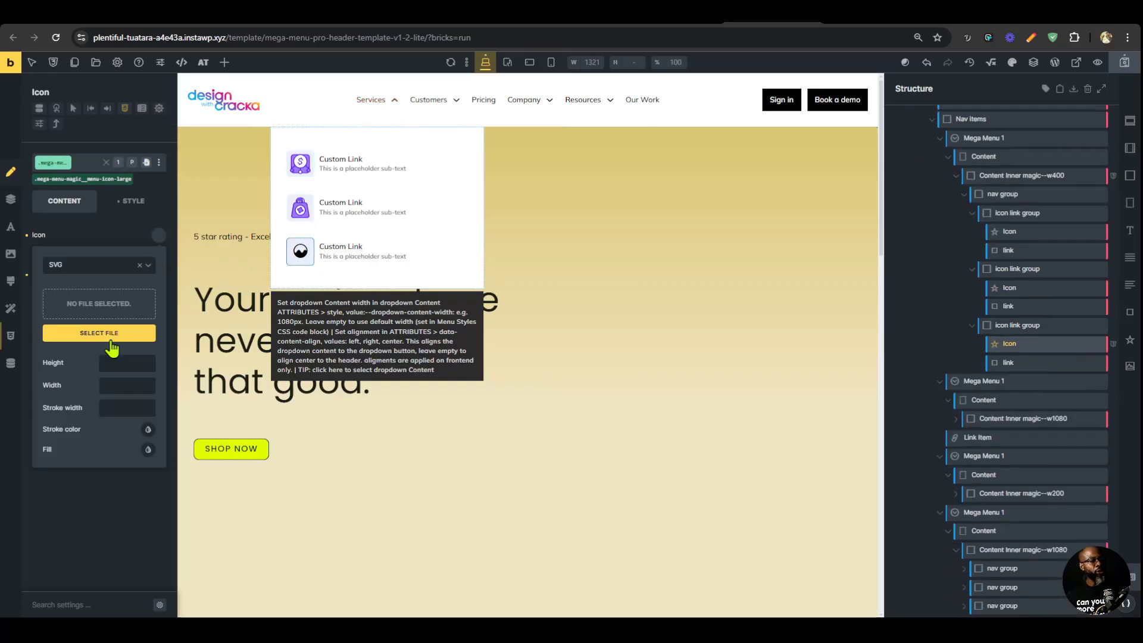
click(106, 300)
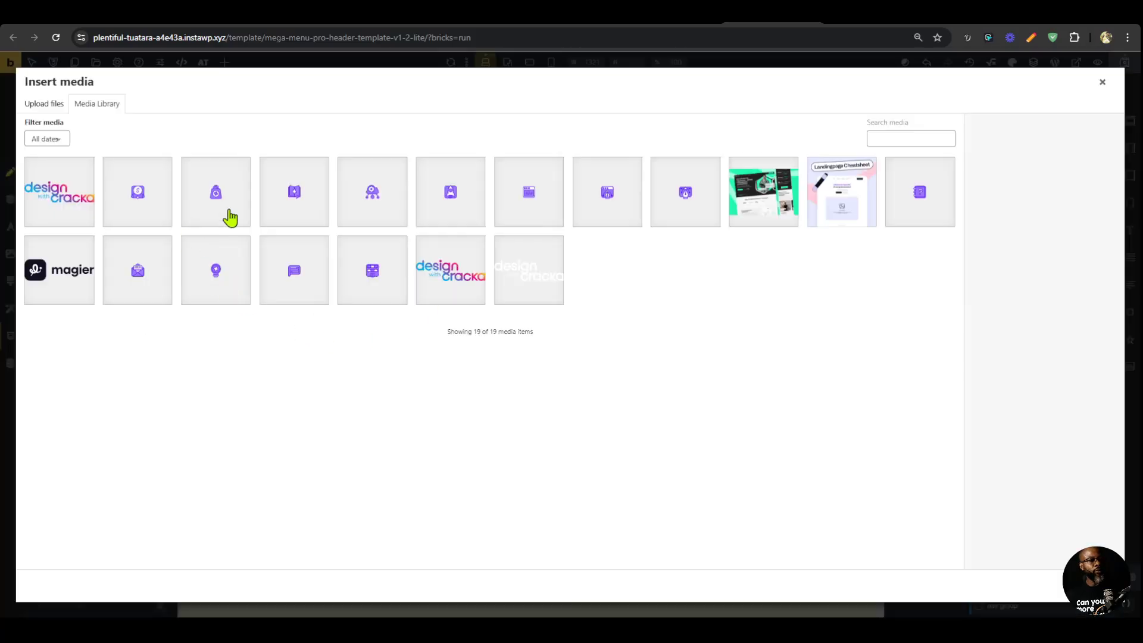
click(294, 197)
click(1056, 591)
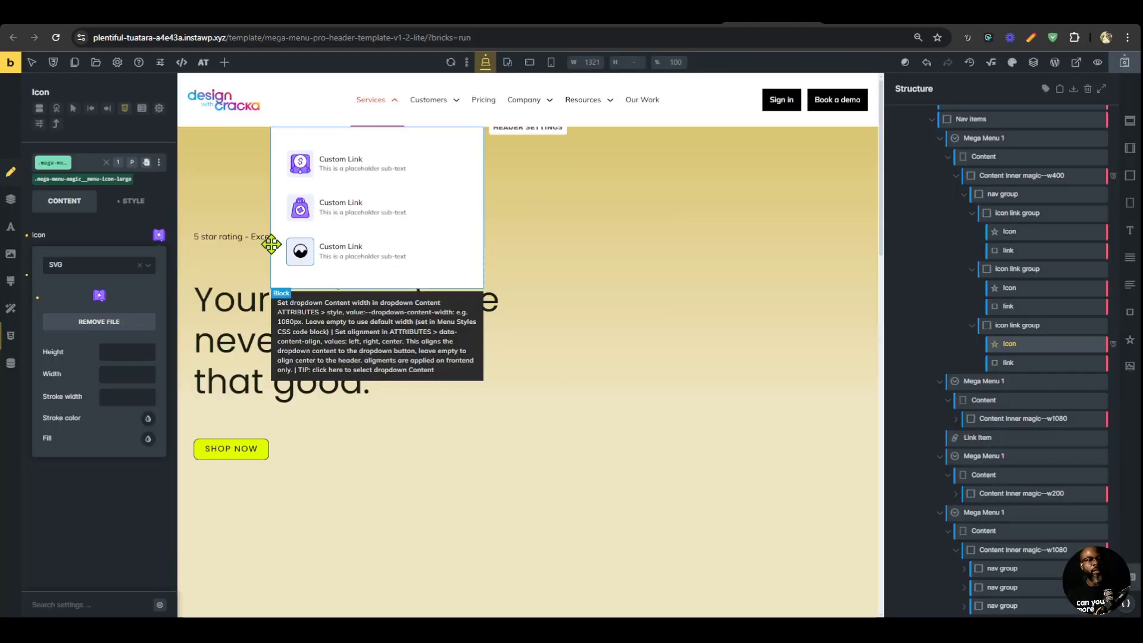
click(1129, 67)
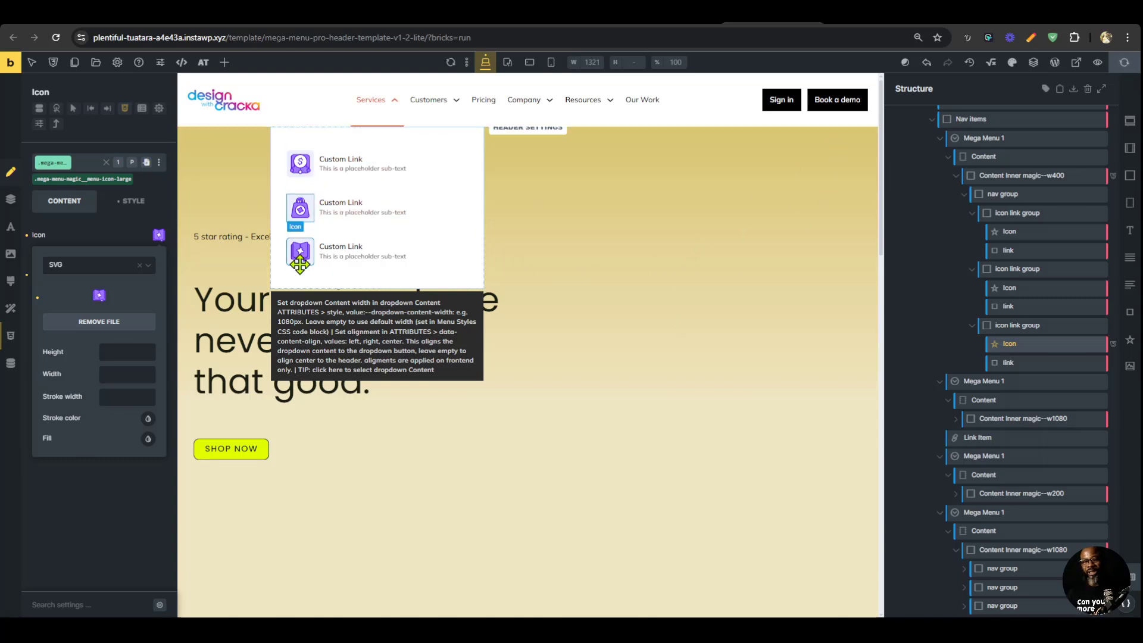
Reload the front-end preview and examine the layout of the Services, Customers, Company and Resources dropdowns.
click(853, 16)
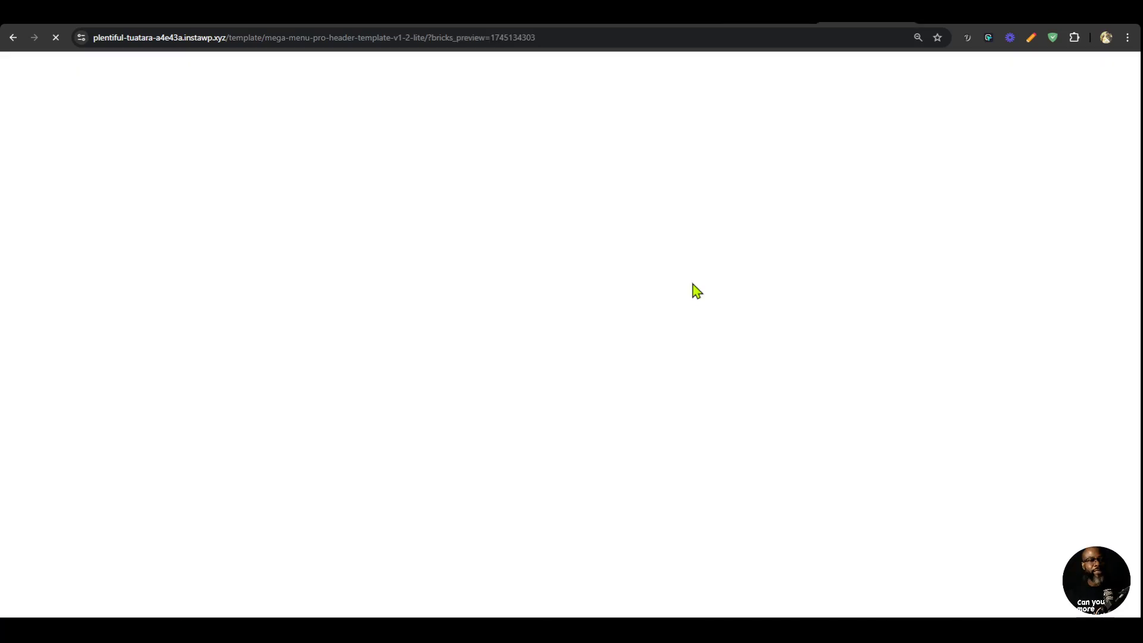
key(ctrl+r)
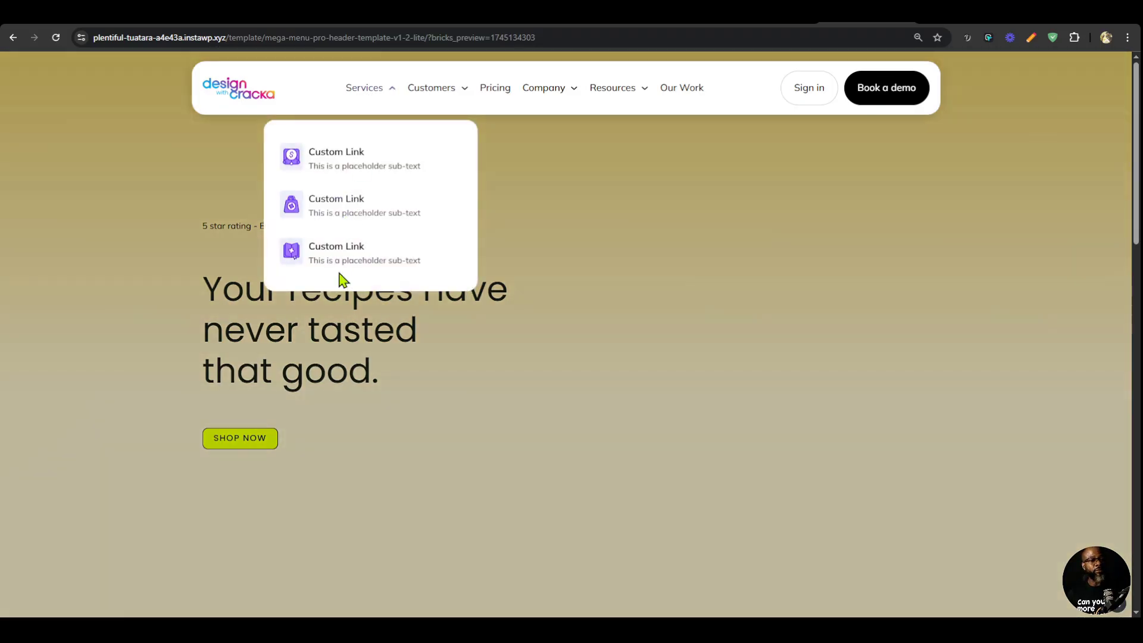
mouse_move(457, 90)
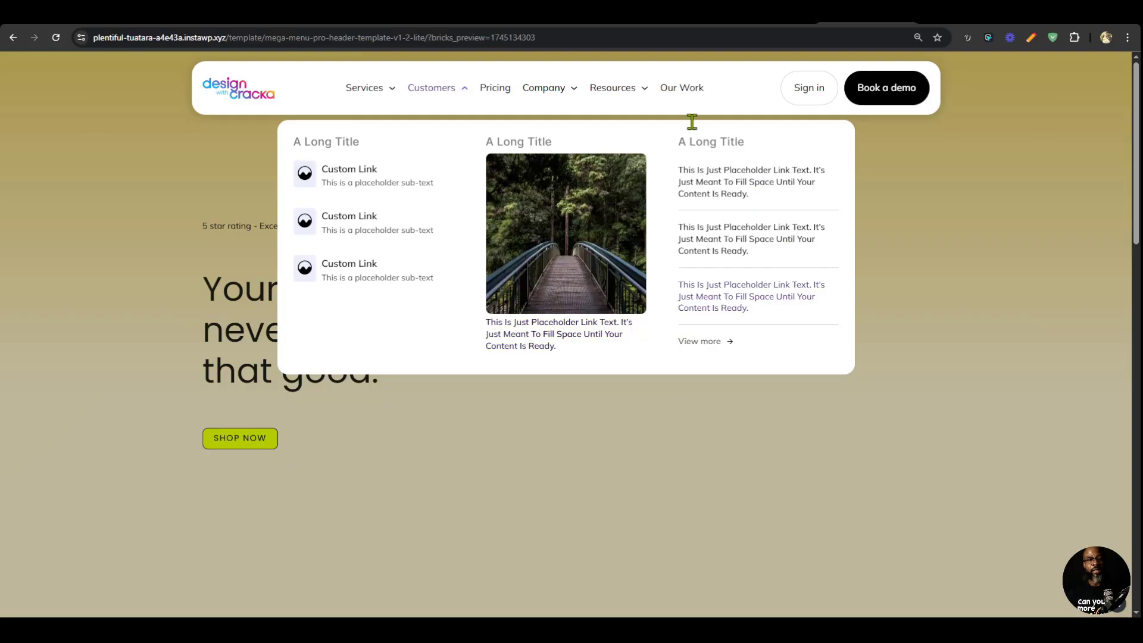
mouse_move(613, 84)
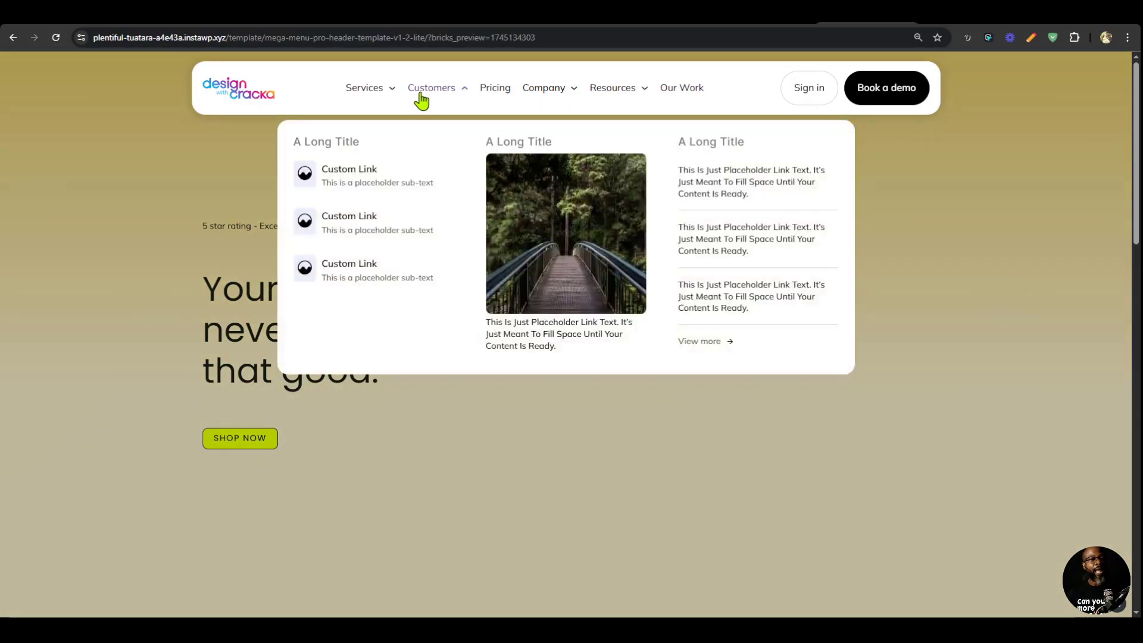
mouse_move(365, 89)
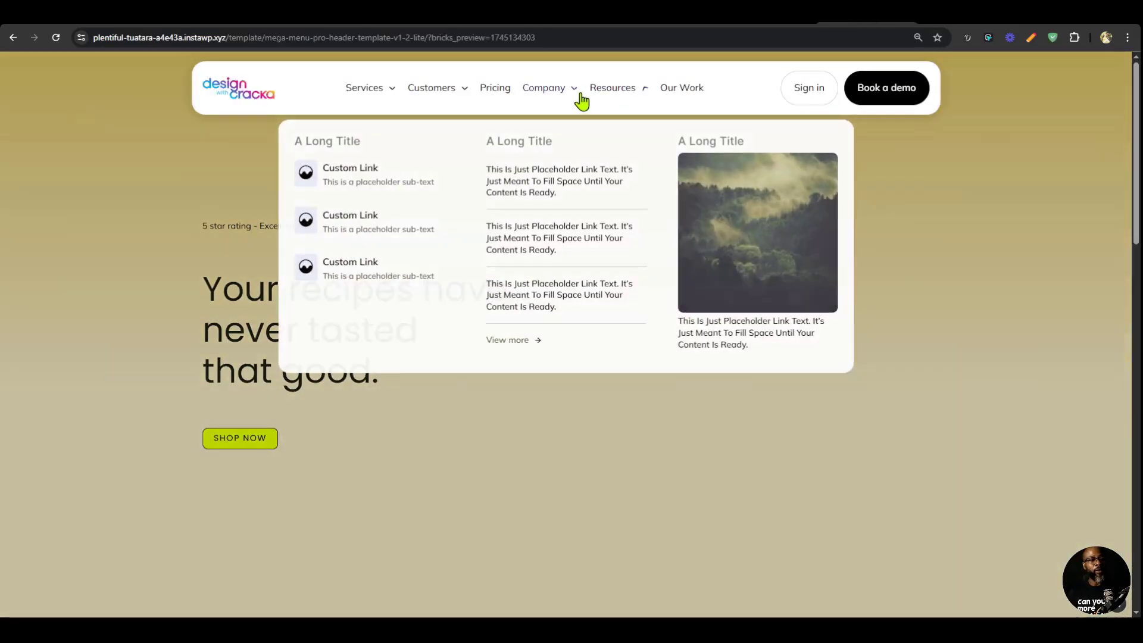
mouse_move(624, 102)
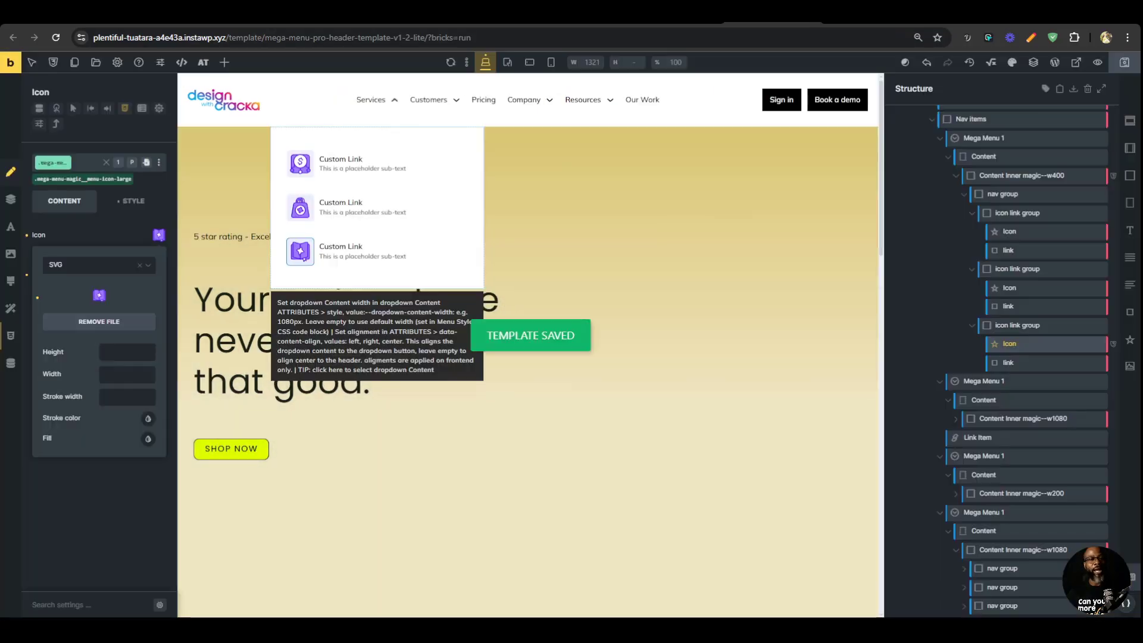
Add a new class named has-border-right to the Content Inner magic--w1080 block of the Customers dropdown.
click(439, 106)
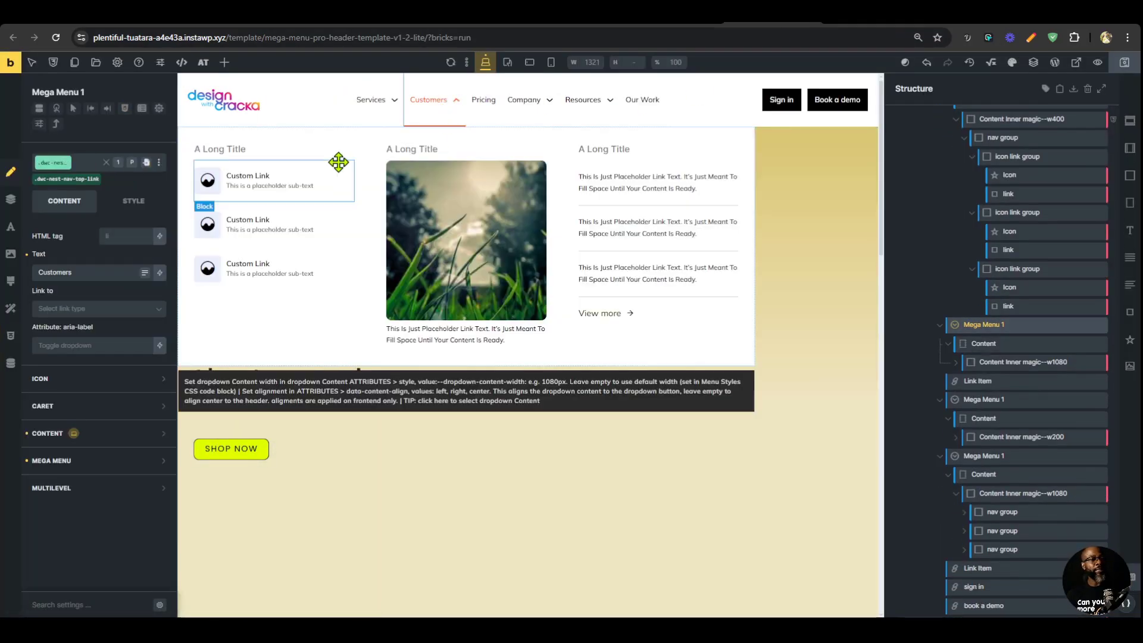
click(358, 162)
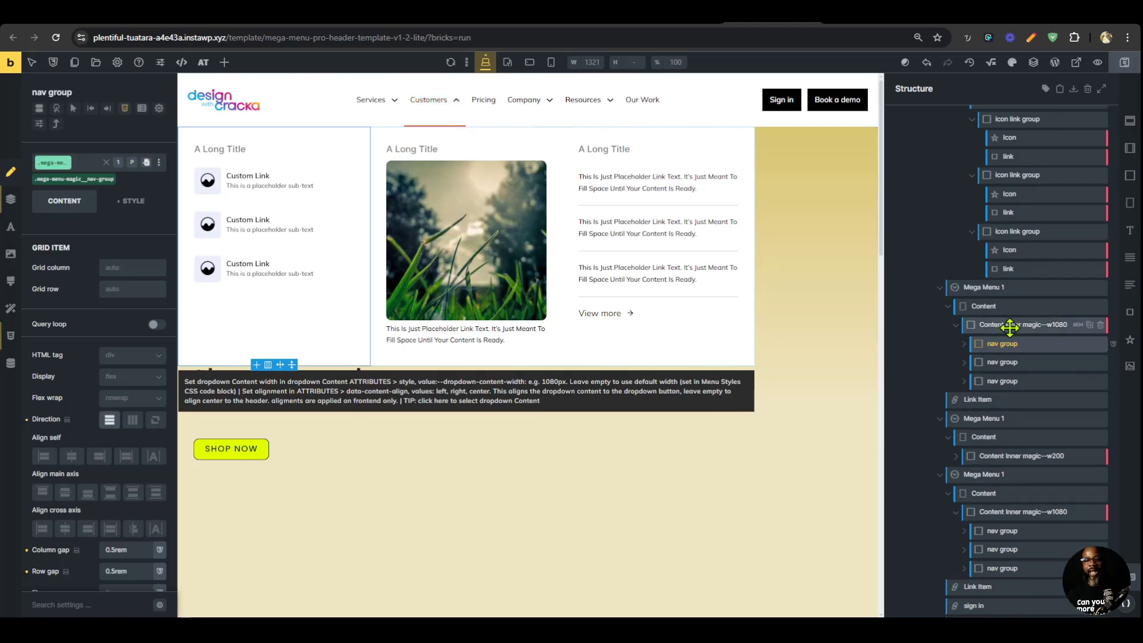
click(159, 162)
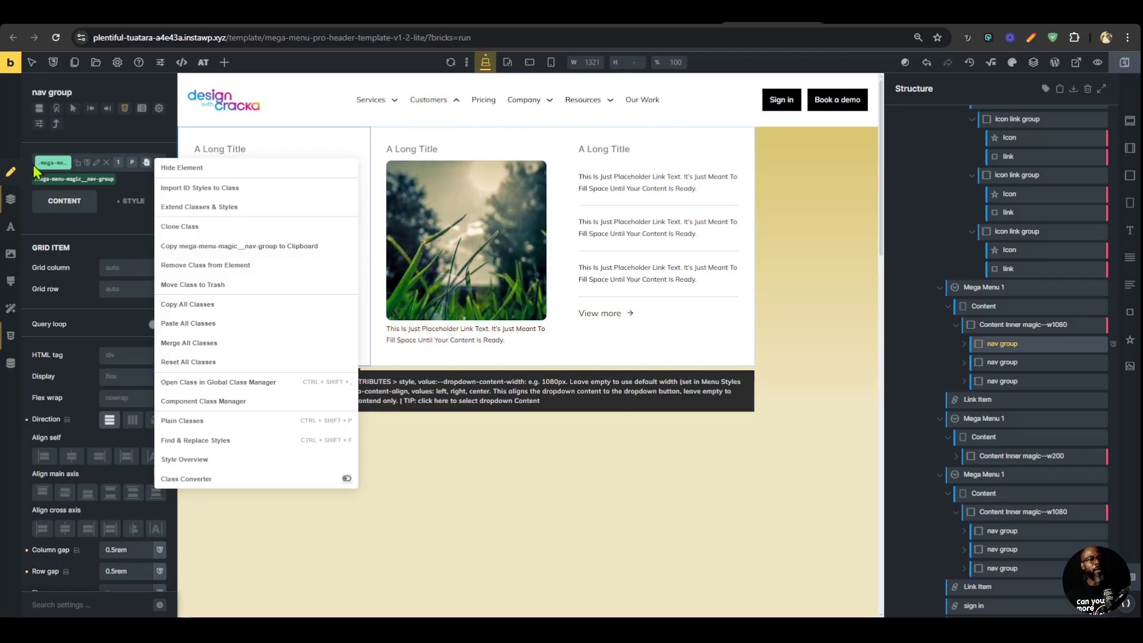
click(1013, 325)
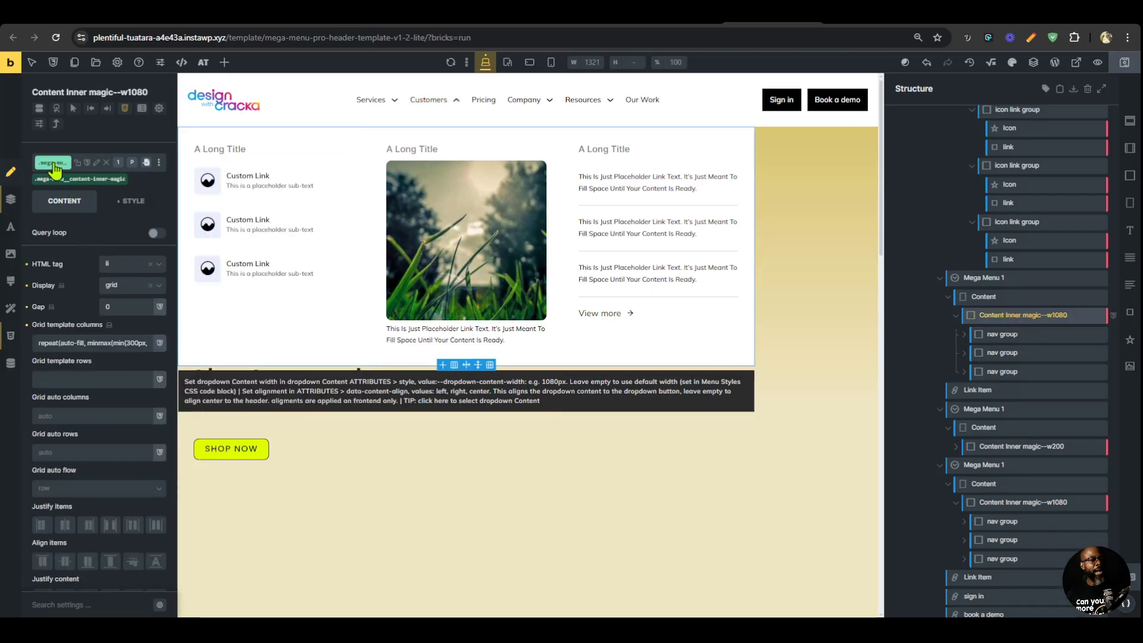
click(78, 179)
text(ha)
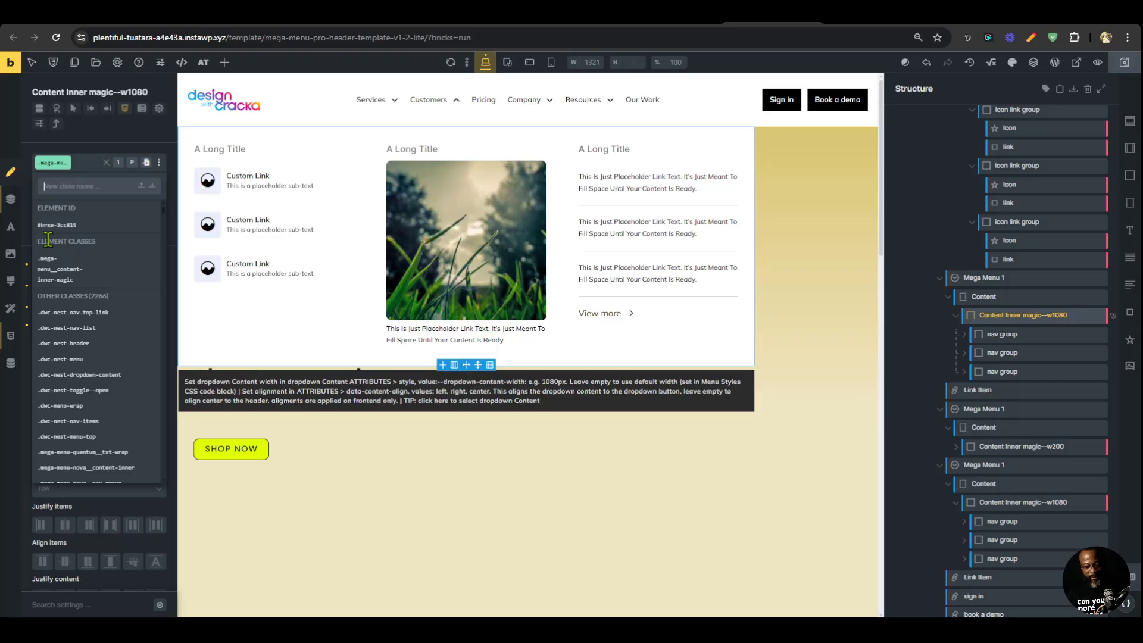
text(s-border-right)
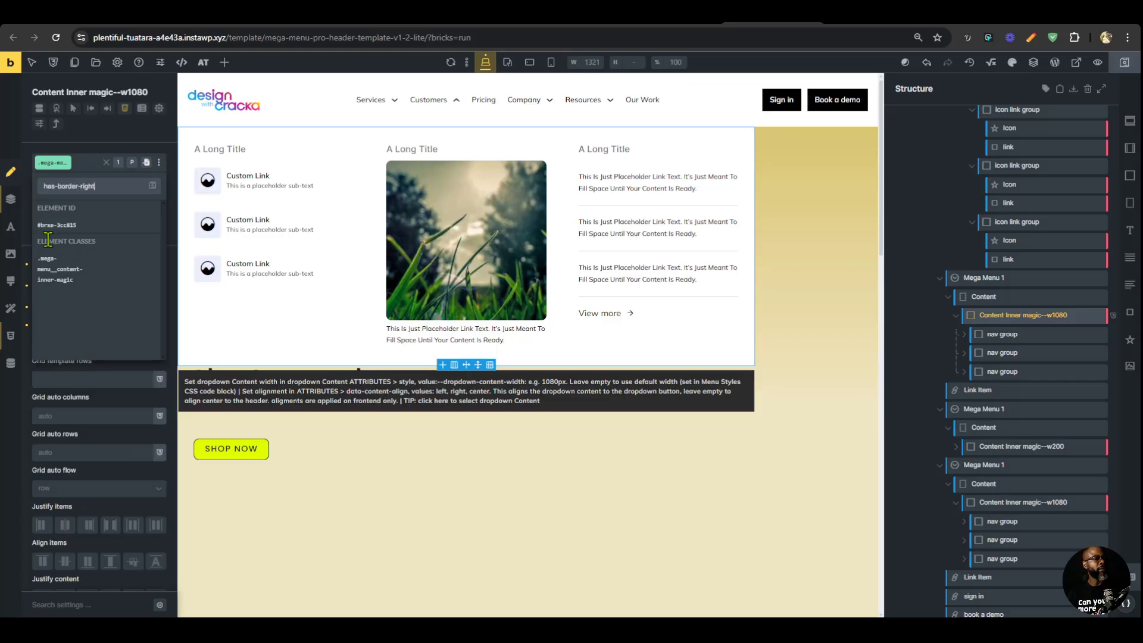
key(Return)
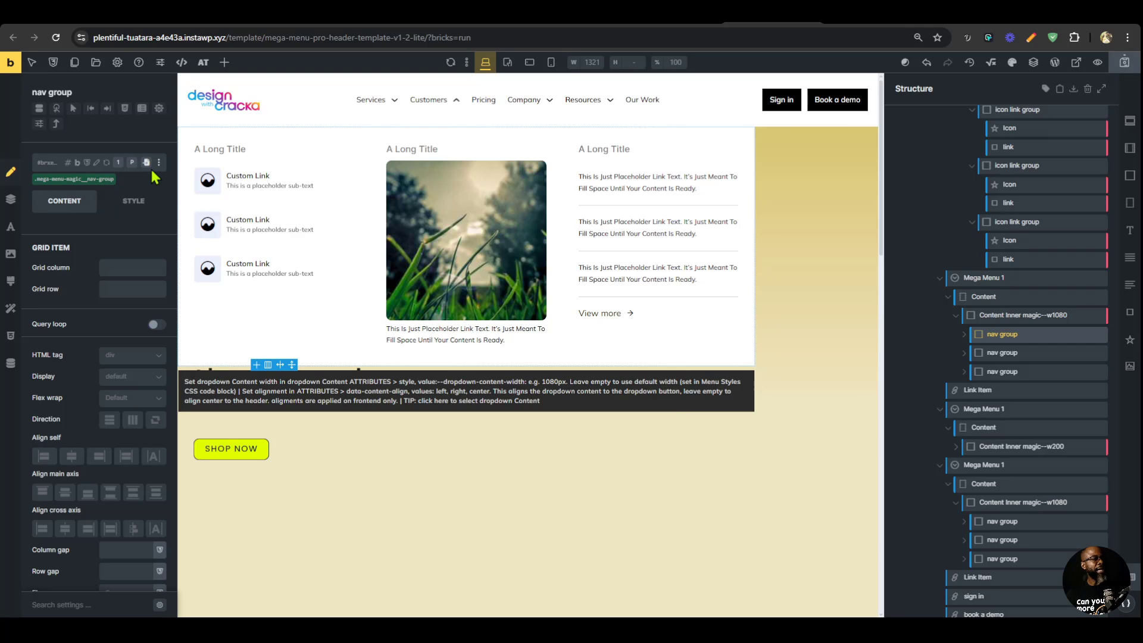
Start a rule with the selector %root% > div:not(:last-child) in the SuperPower CSS of the .has-border-right class.
click(75, 182)
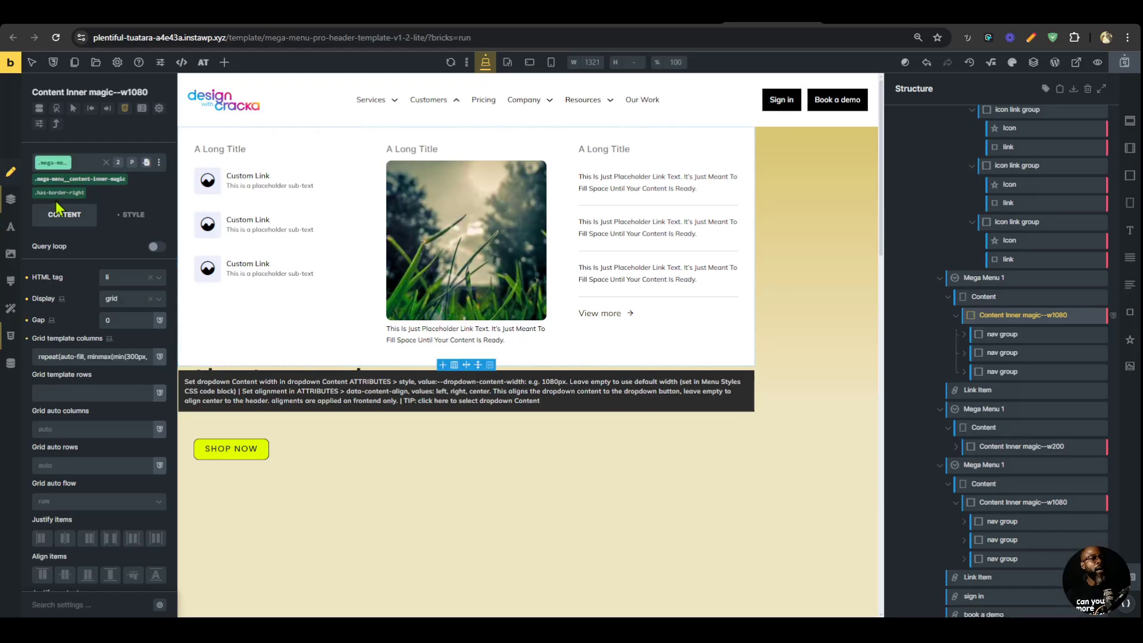
click(63, 192)
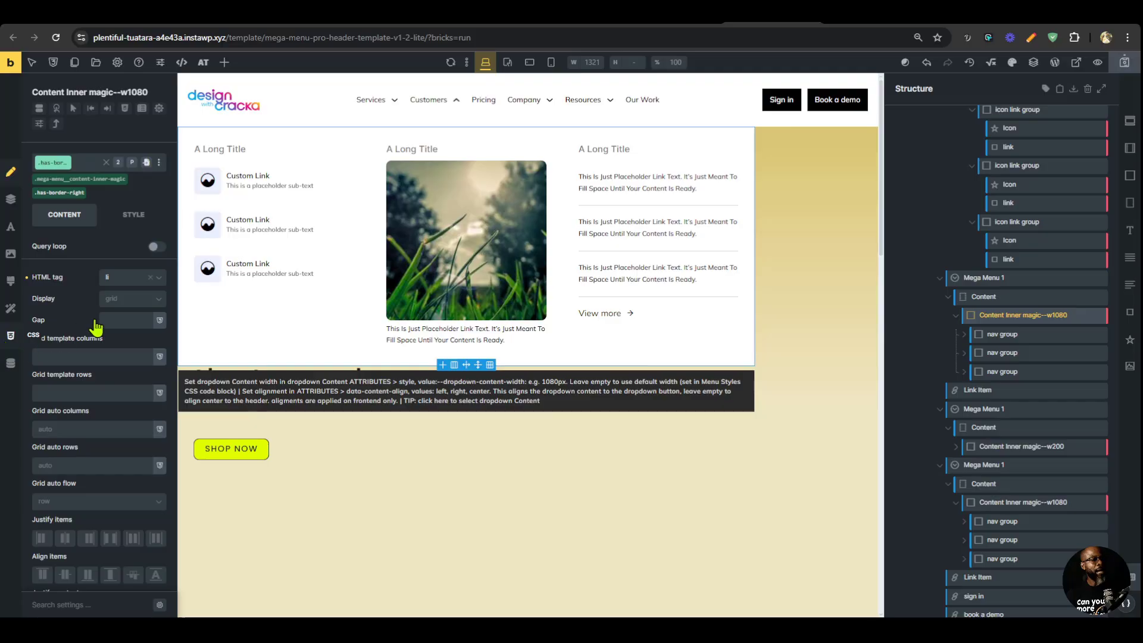
click(10, 335)
scroll(136, 334, down, 4)
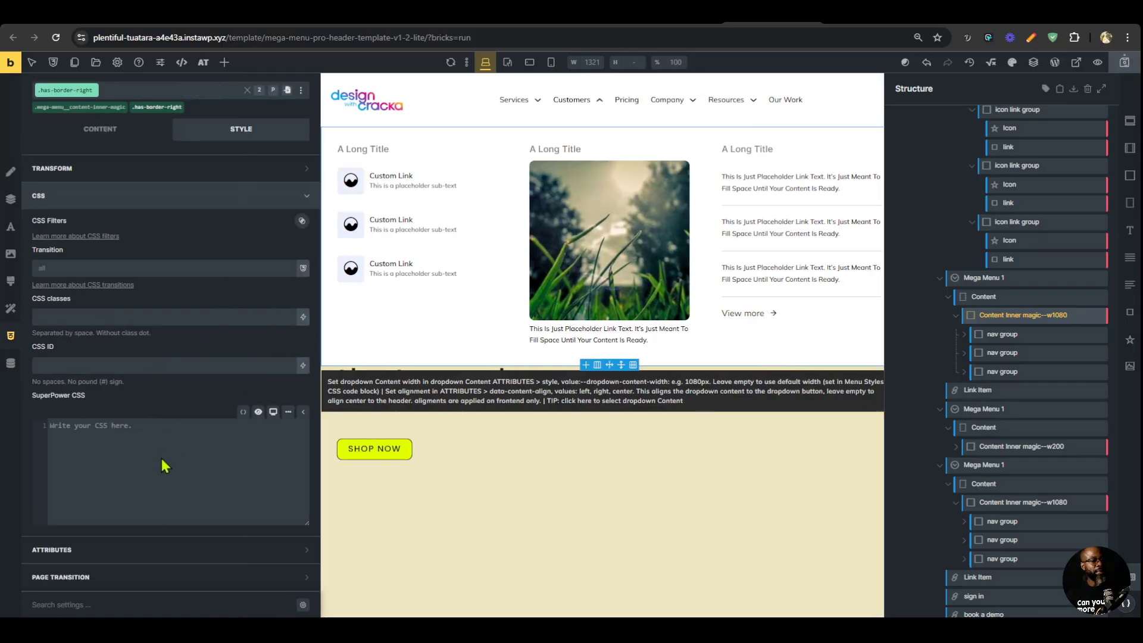
click(186, 454)
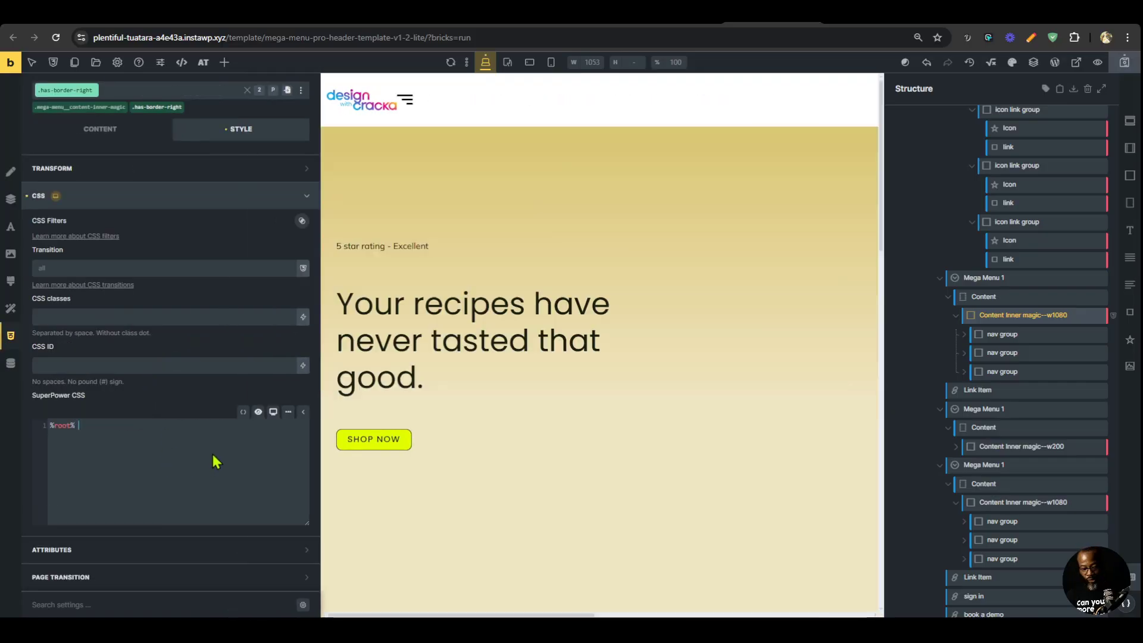
text(> div)
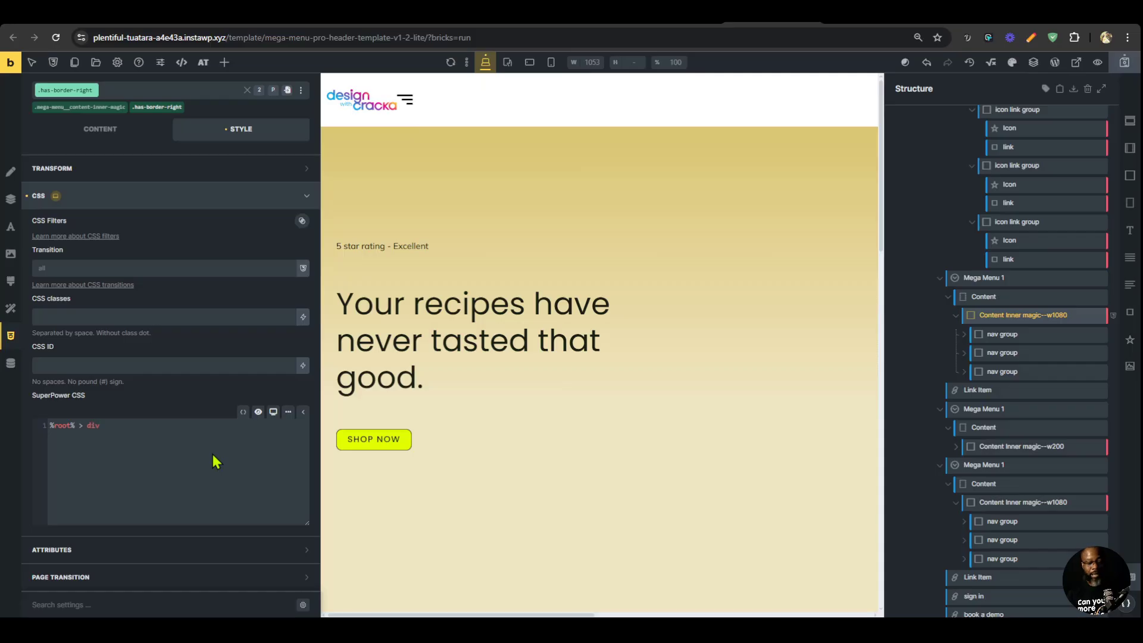
text( :)
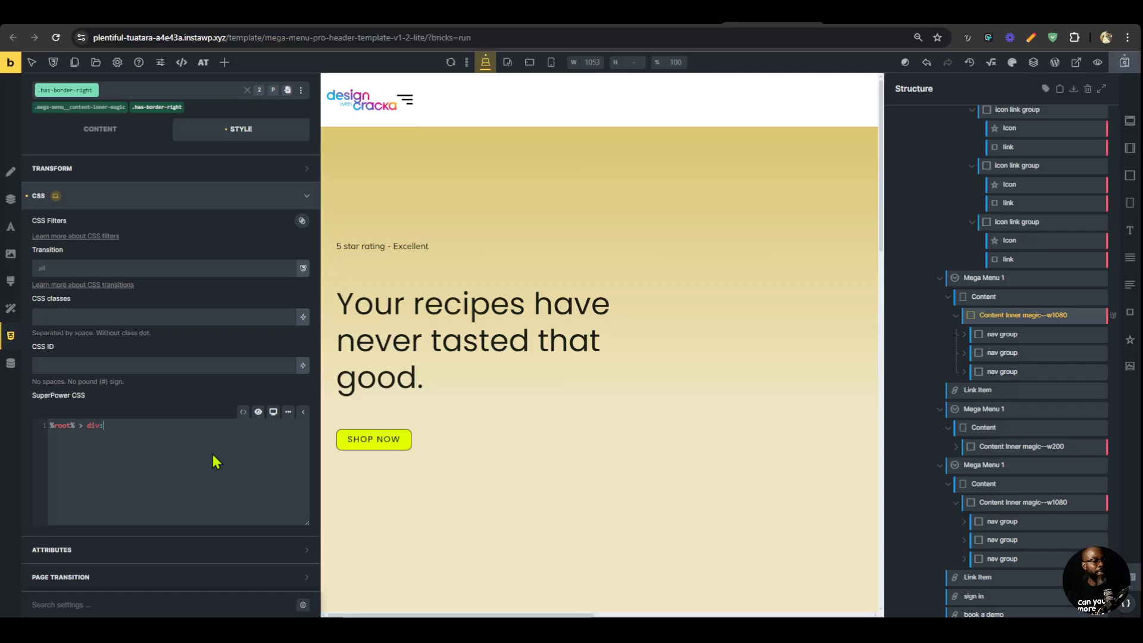
text(not(:)
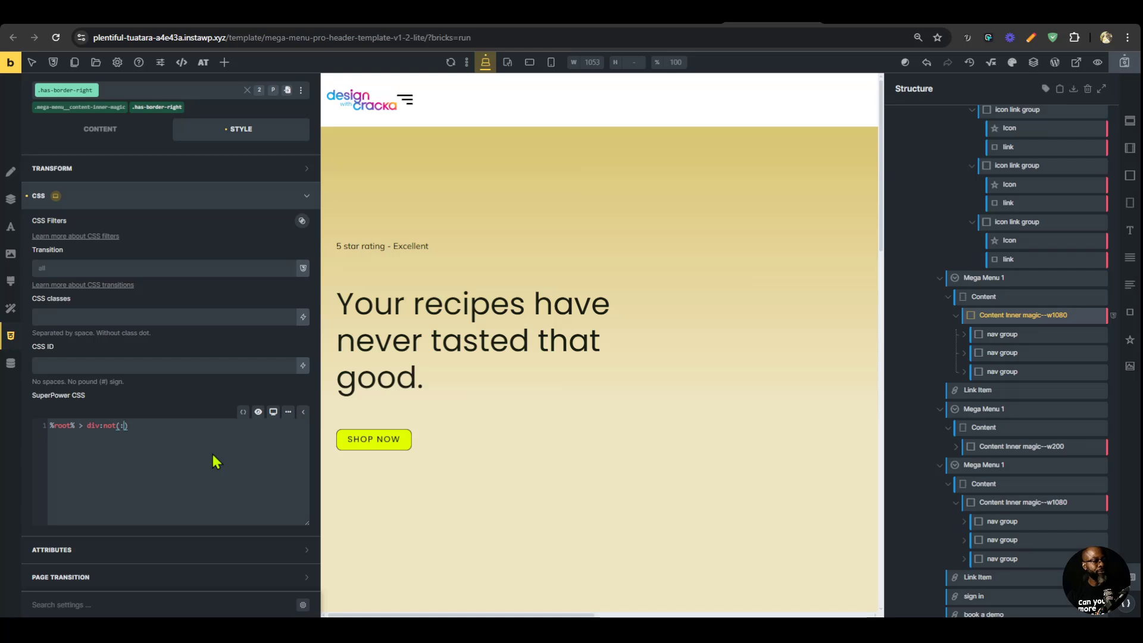
text(last-child){)
text(border)
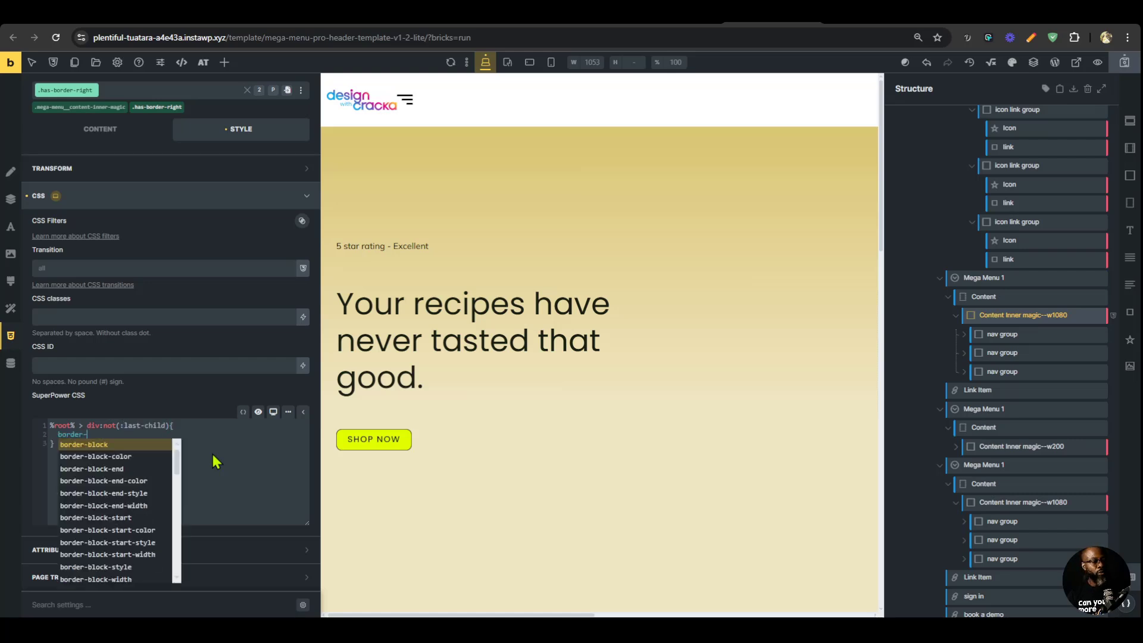
text(-right:)
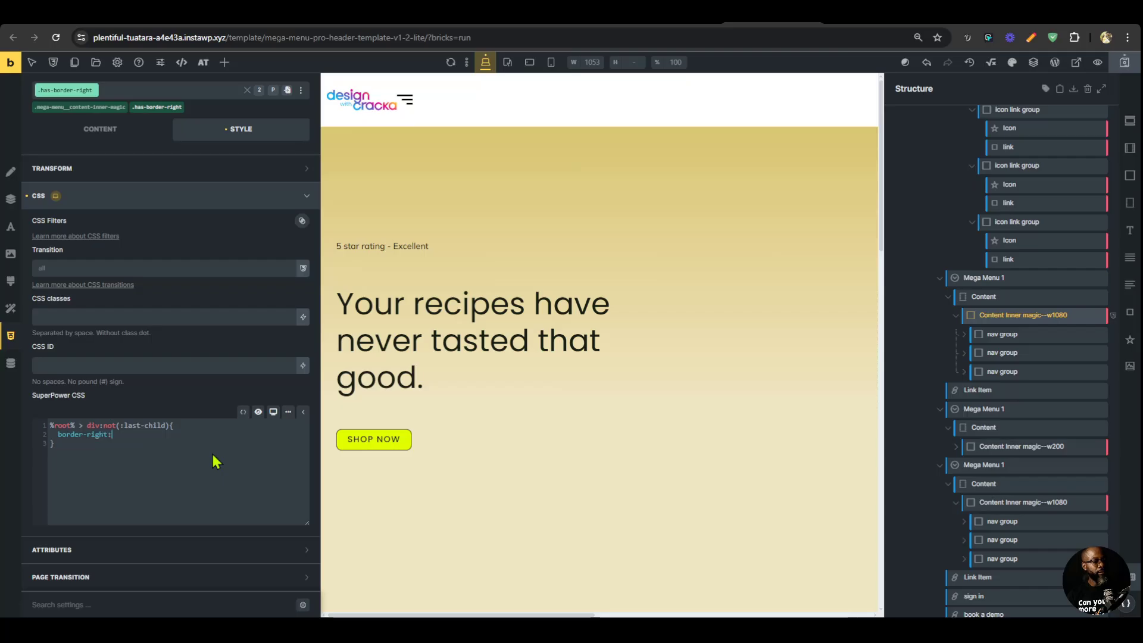
text(so)
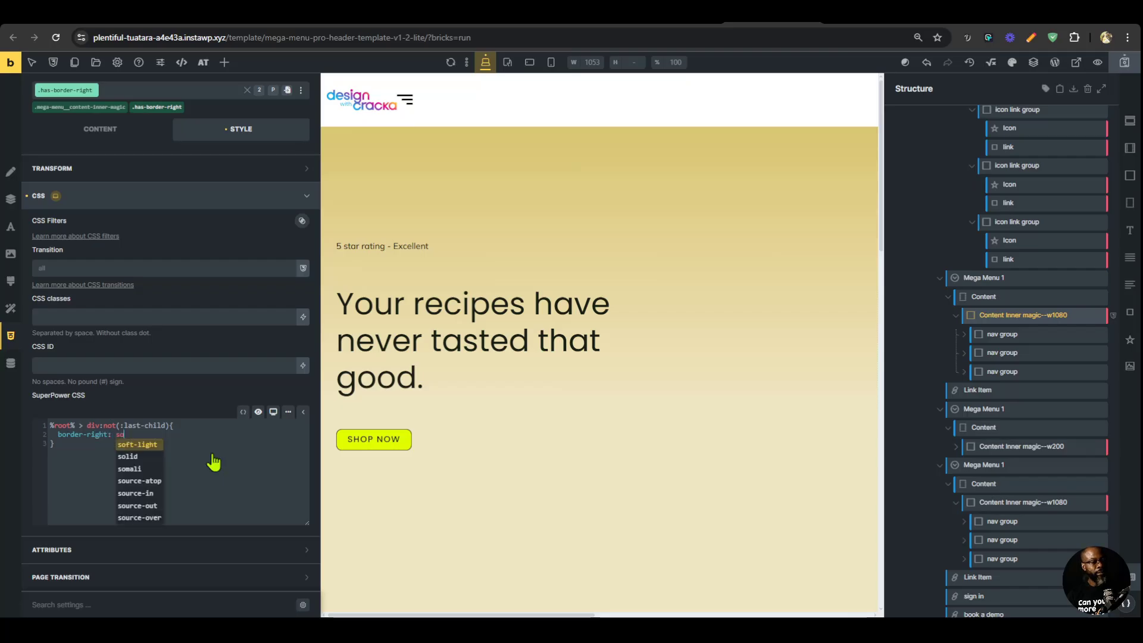
text(lid 1px)
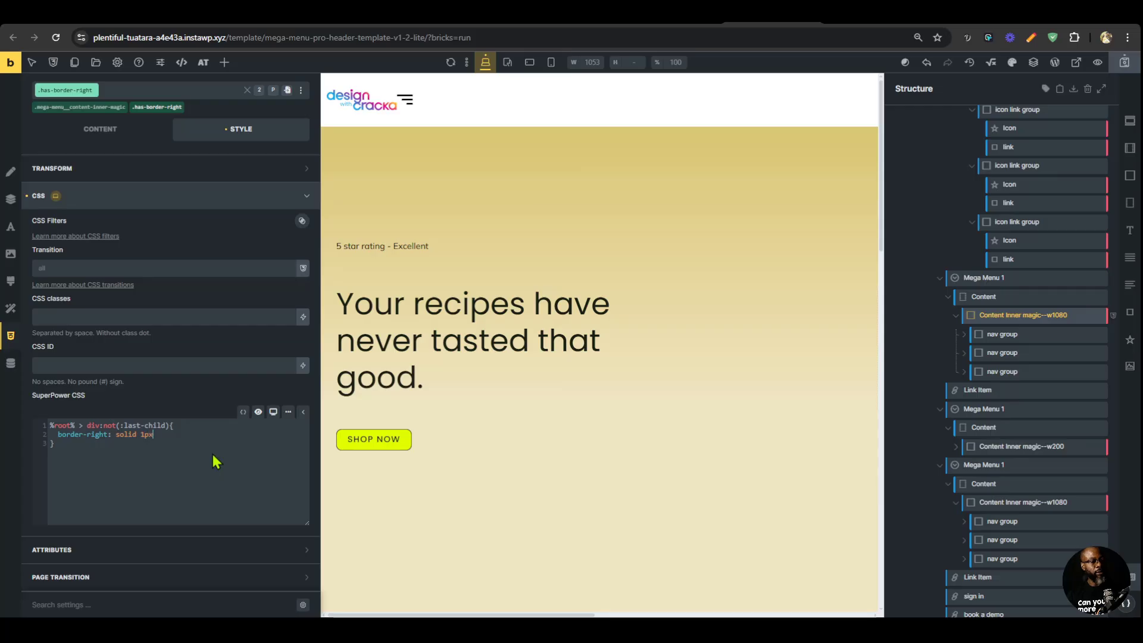
text( ligh)
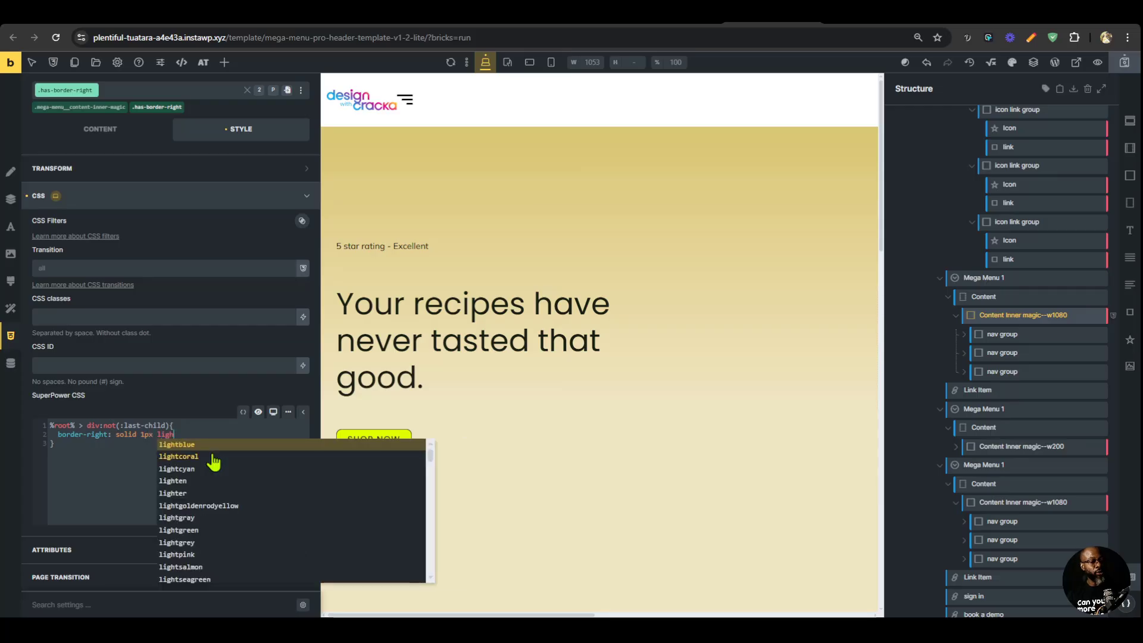
text(gray)
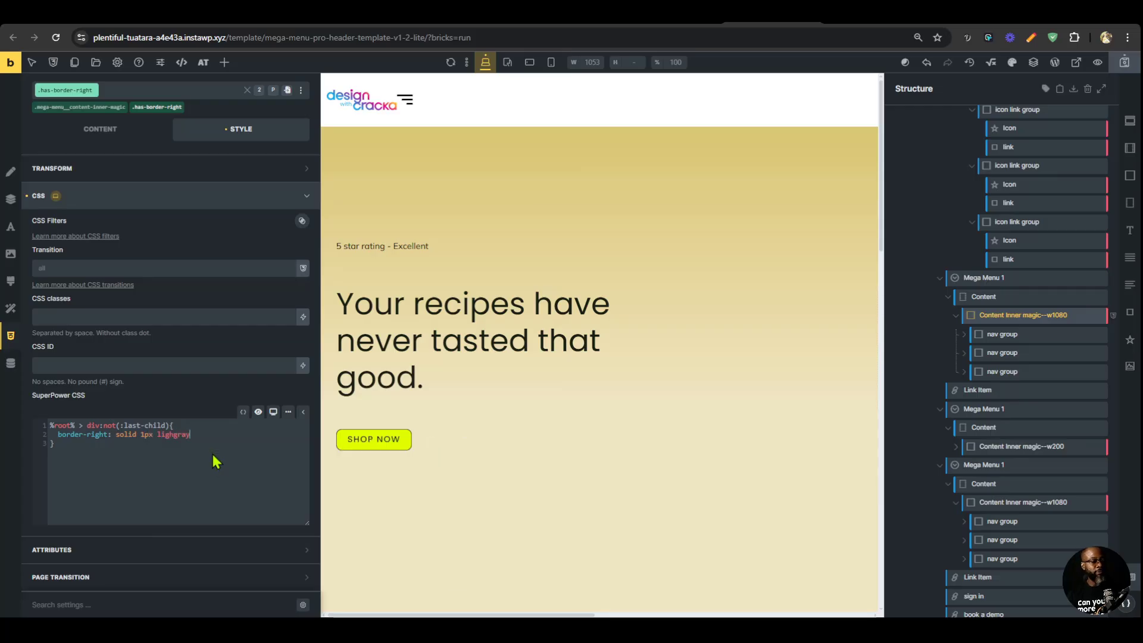
Declare border-right: solid 1px lightgray inside the .has-border-right rule, save the template and reload the front-end preview.
click(180, 440)
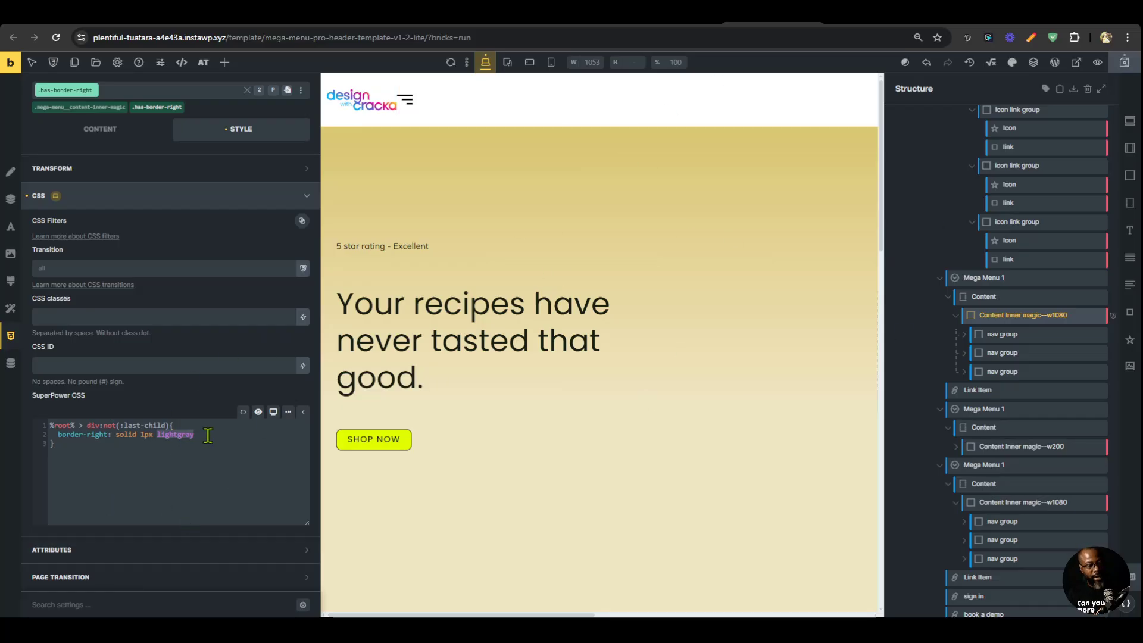
click(1124, 62)
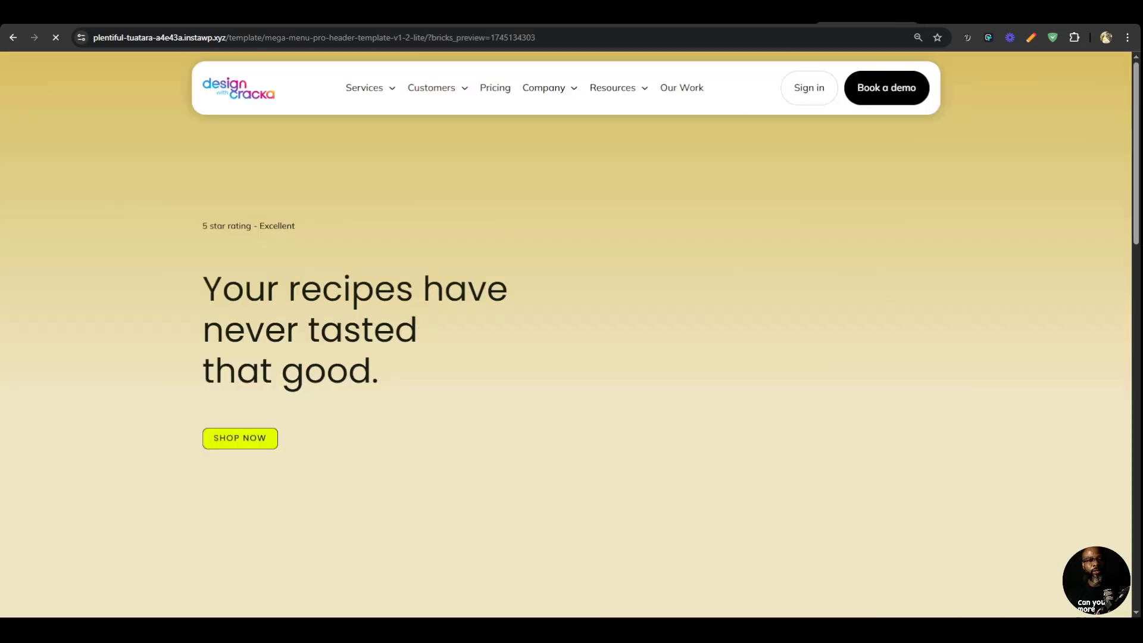
mouse_move(554, 98)
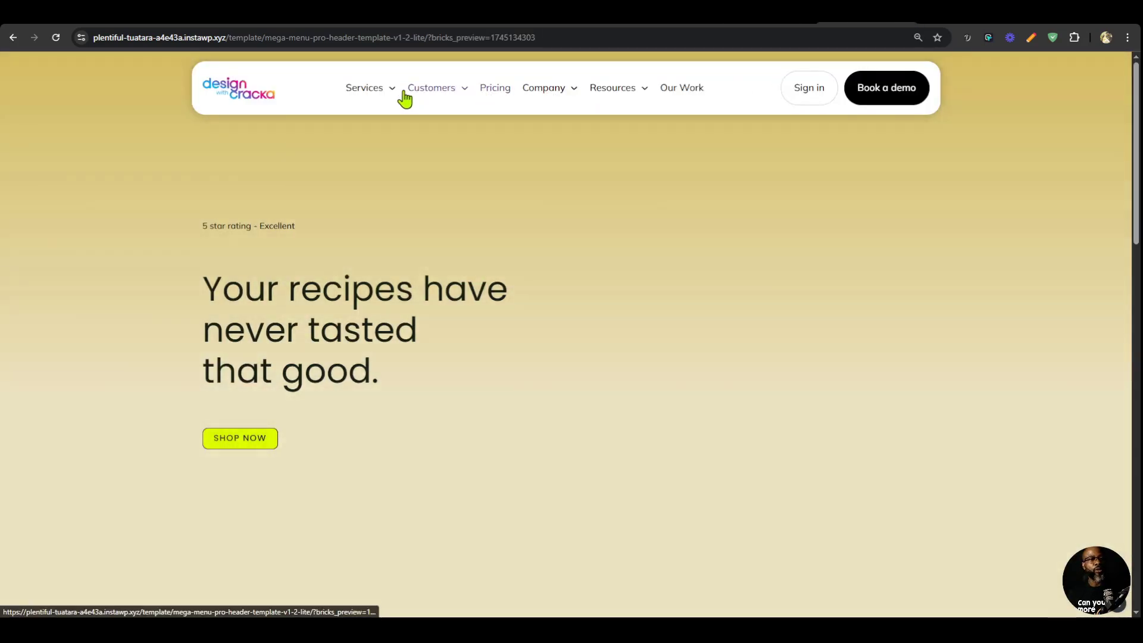
Add the existing has-border-right class to the Content Inner magic--w1080 block of the Resources dropdown.
mouse_move(410, 105)
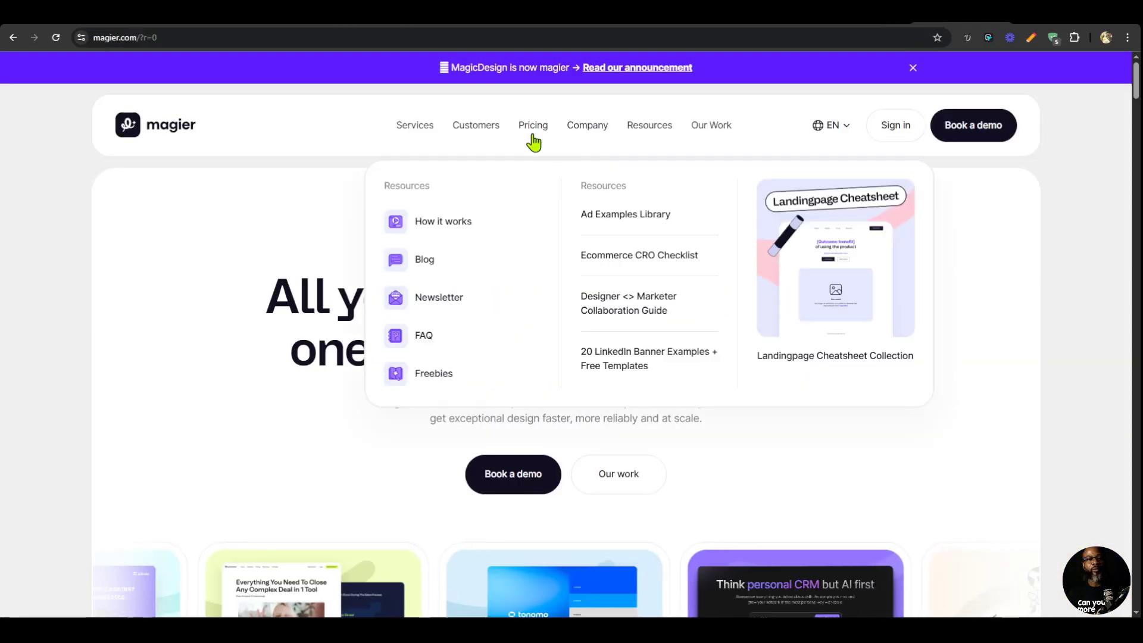
mouse_move(575, 133)
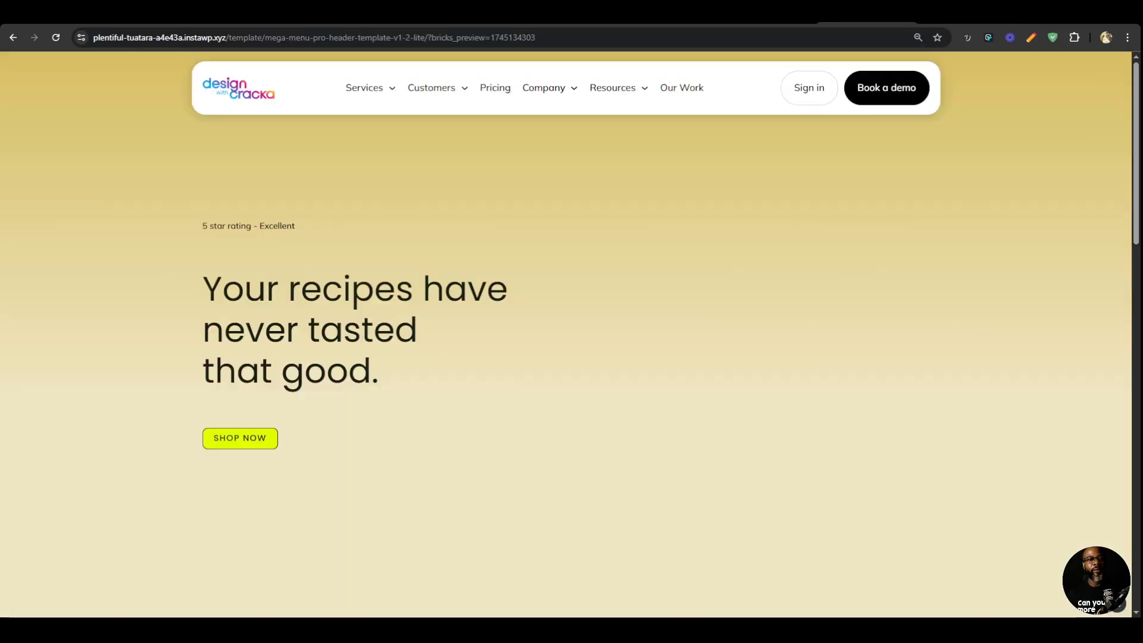
mouse_move(435, 98)
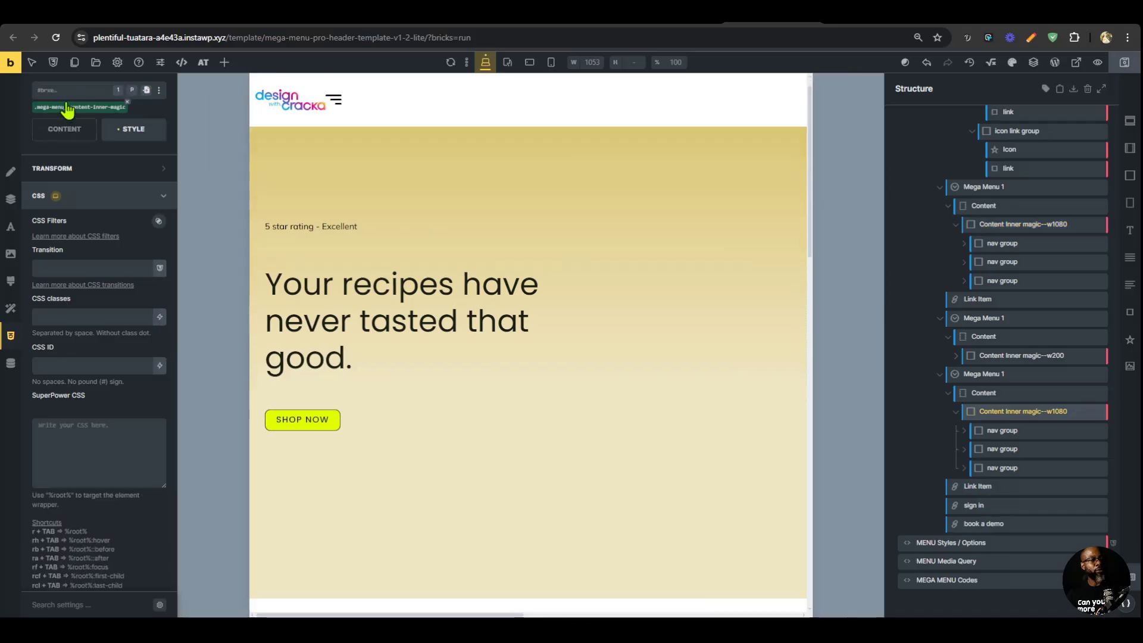
click(62, 103)
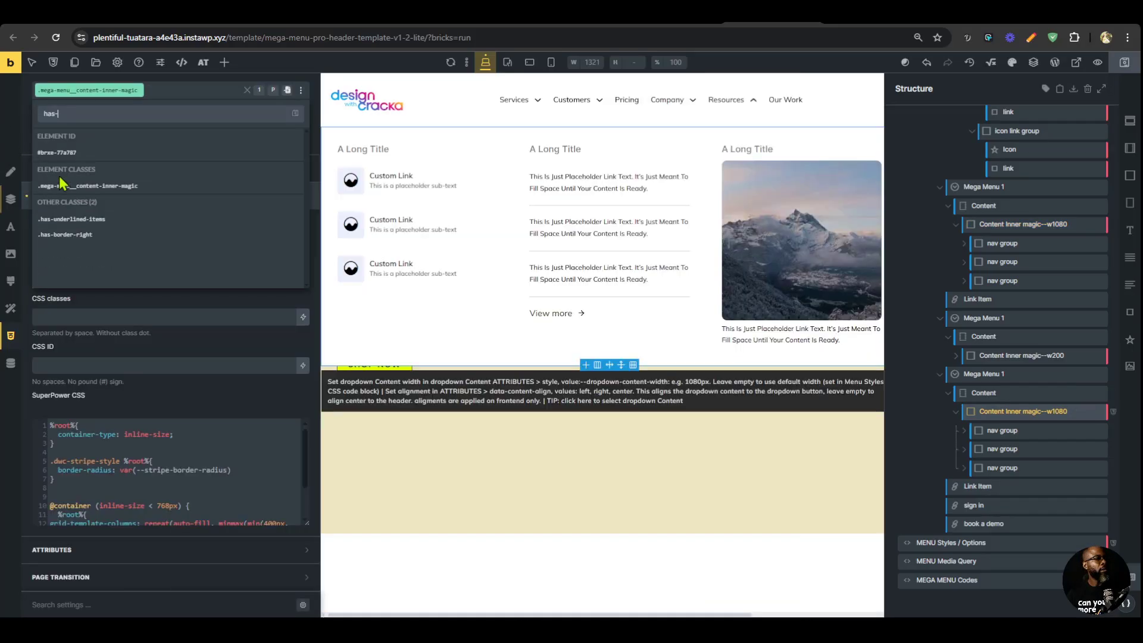
click(72, 235)
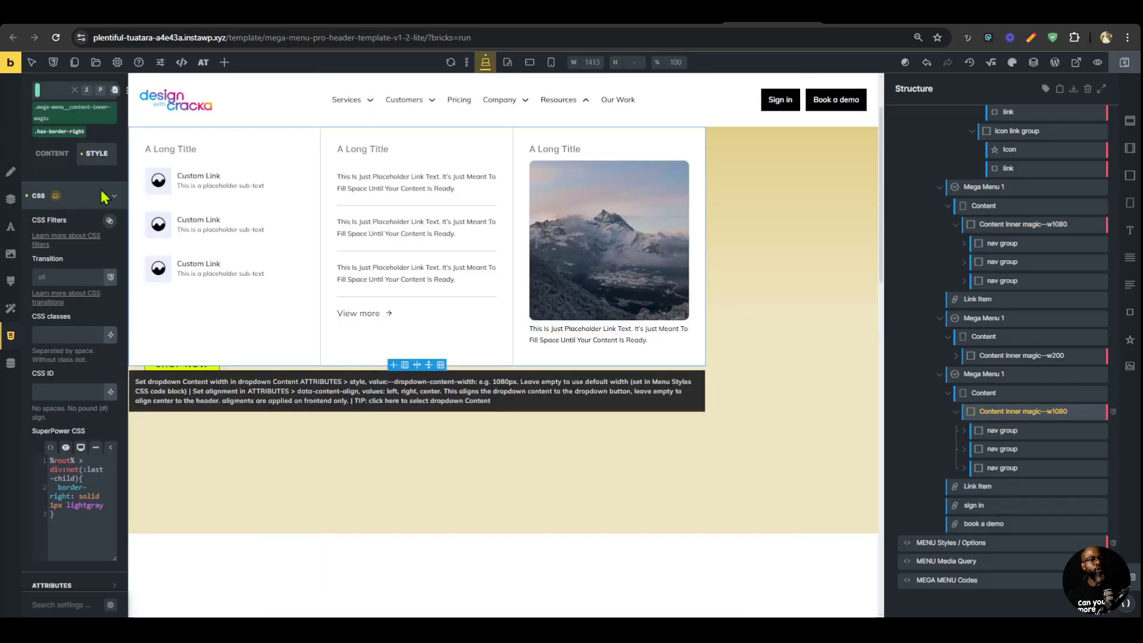
Remove the top and bottom padding from the mega-menu-magic__nav-group class of the first nav group in the Resources dropdown.
click(1008, 431)
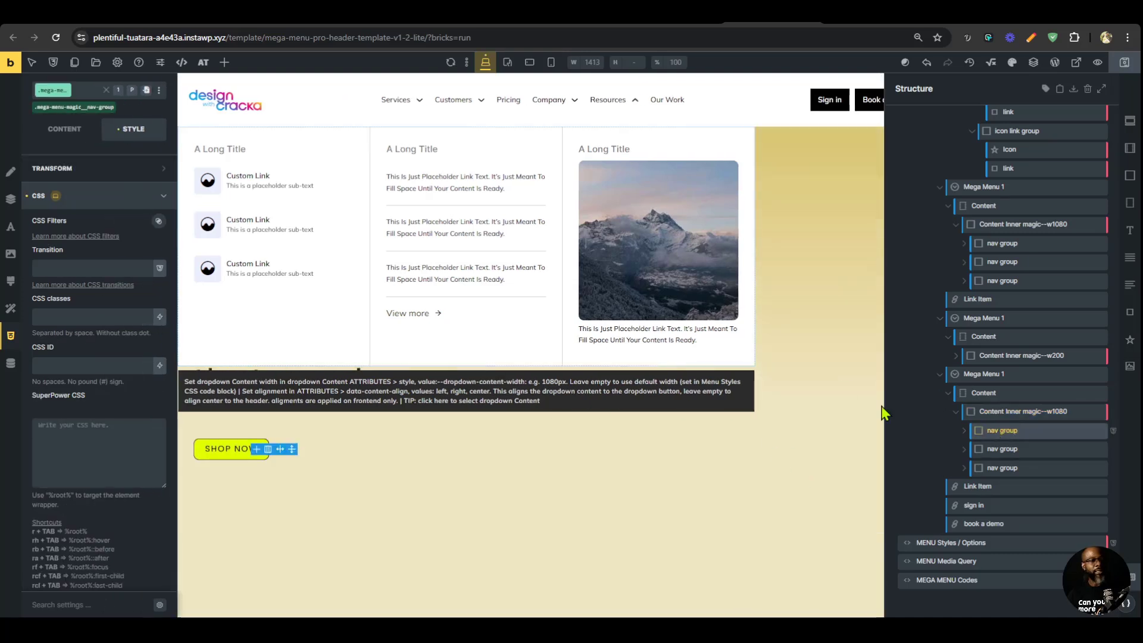
click(45, 93)
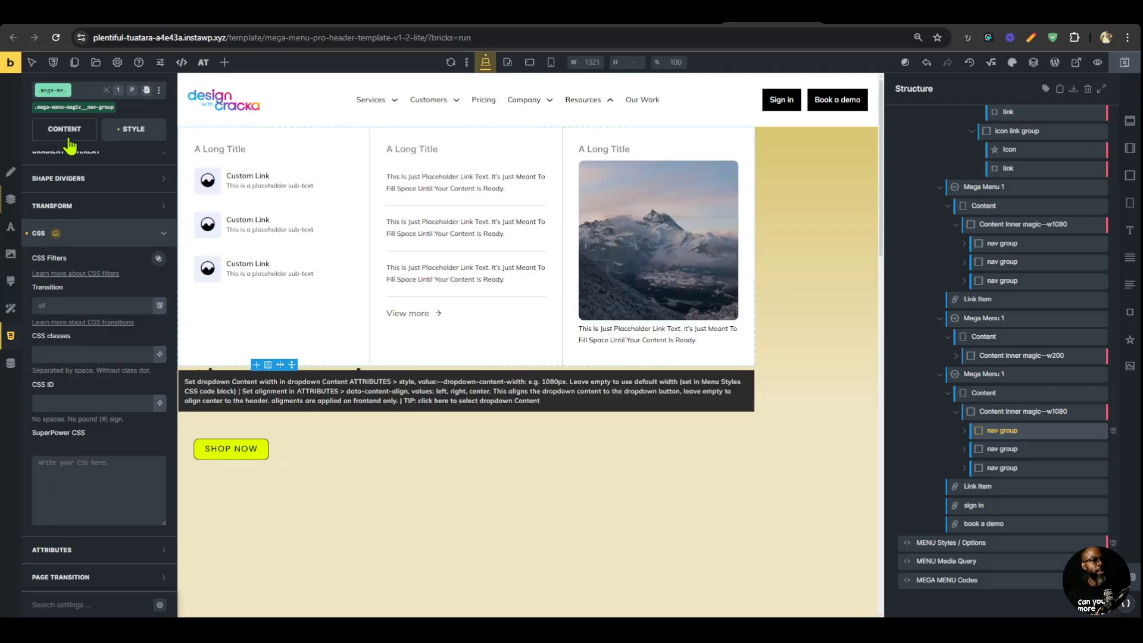
click(68, 139)
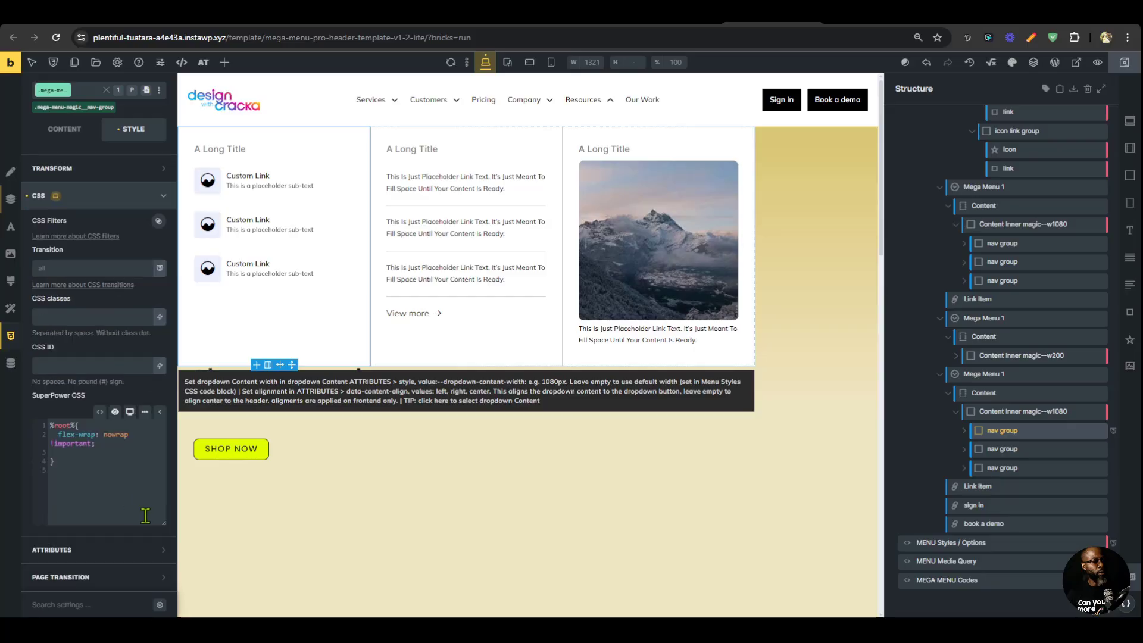
click(12, 202)
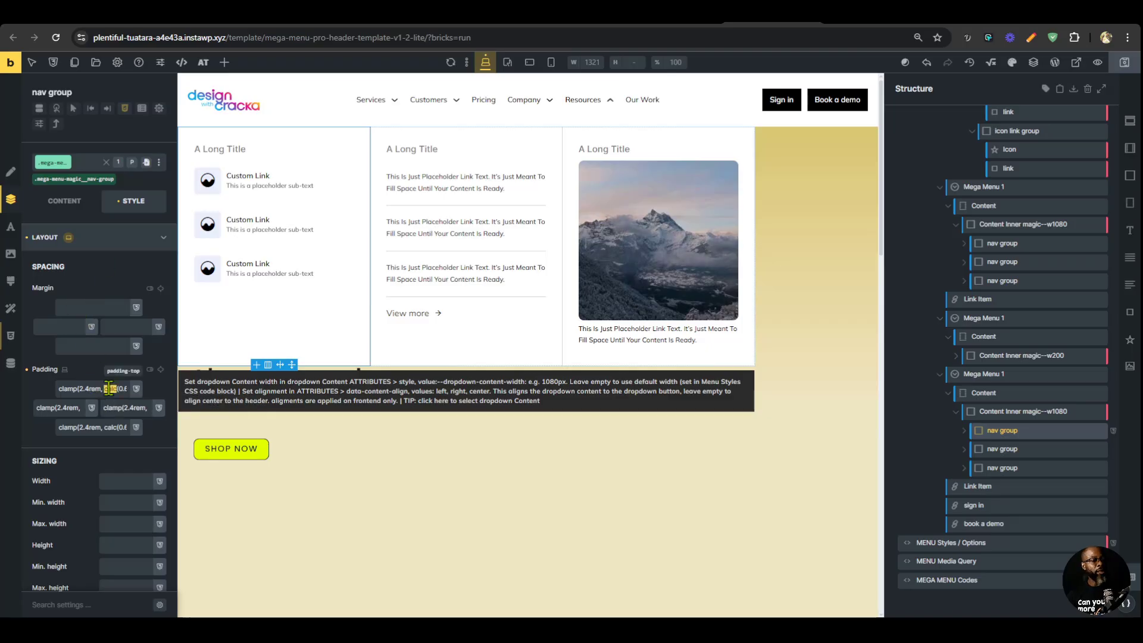
click(109, 388)
key(ctrl+c)
key(BackSpace)
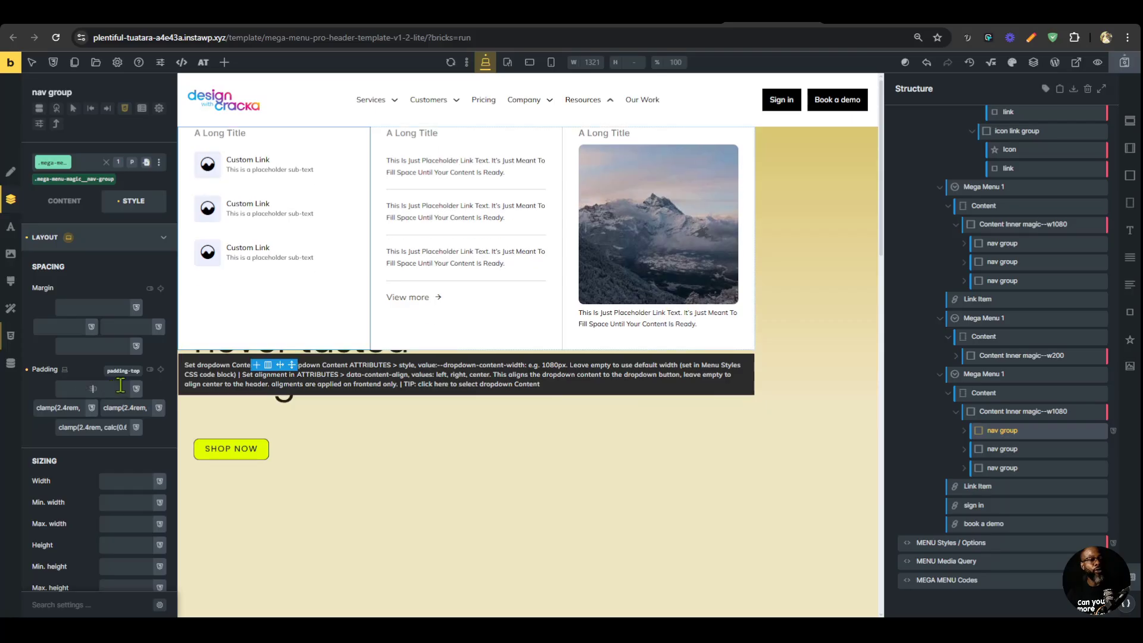
double_click(97, 427)
key(BackSpace)
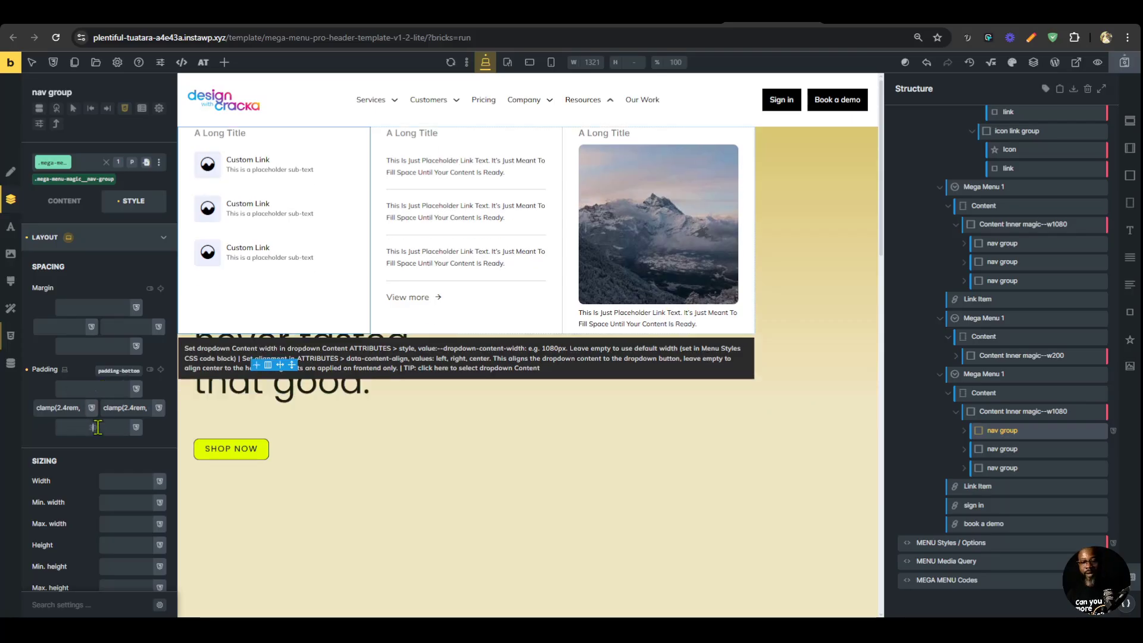
Apply the nav group's former clamp() value as top and bottom padding of the mega-menu__content-inner-magic class and save the template.
click(1024, 411)
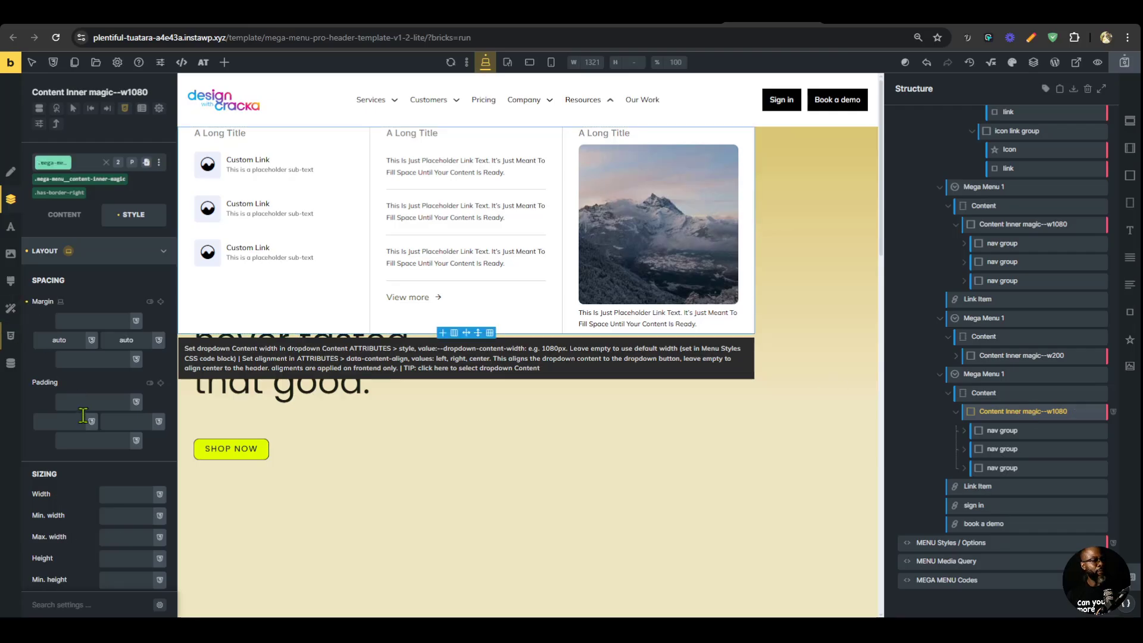
key(ctrl+v)
click(104, 443)
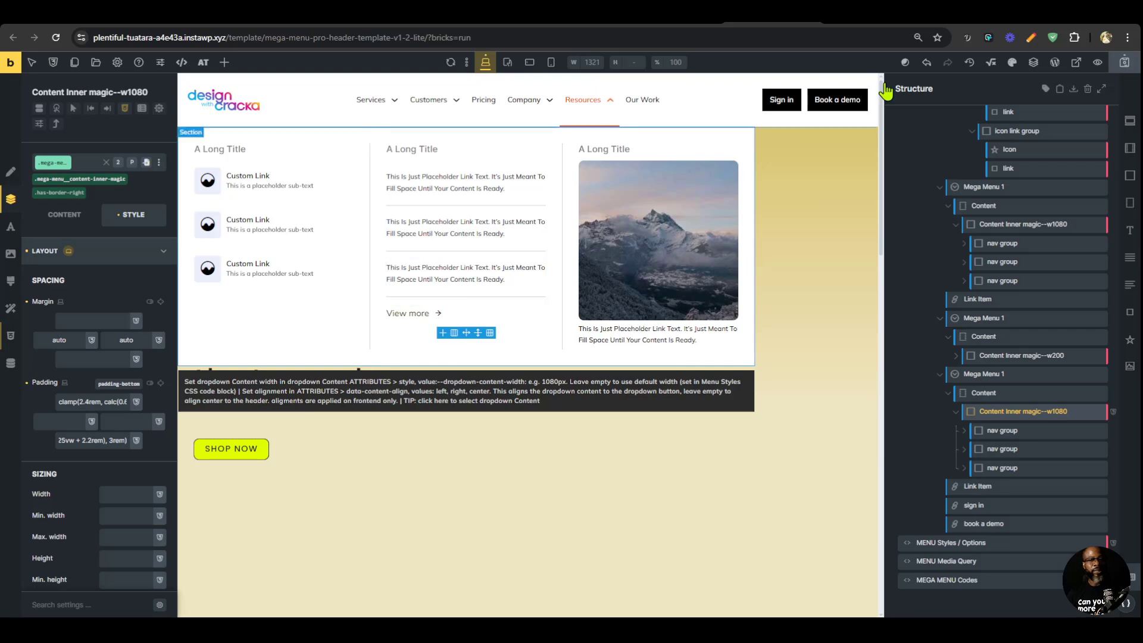
click(1126, 64)
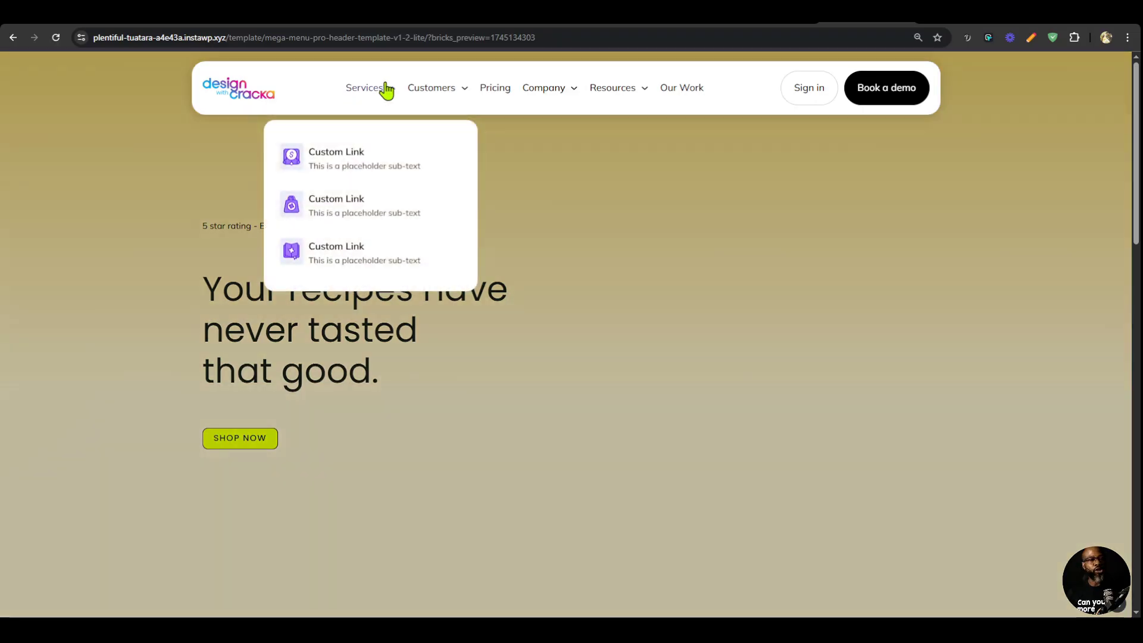
Examine the Customers and Company dropdowns in the front-end preview and compare the Company dropdown with the one on magier.com.
mouse_move(449, 90)
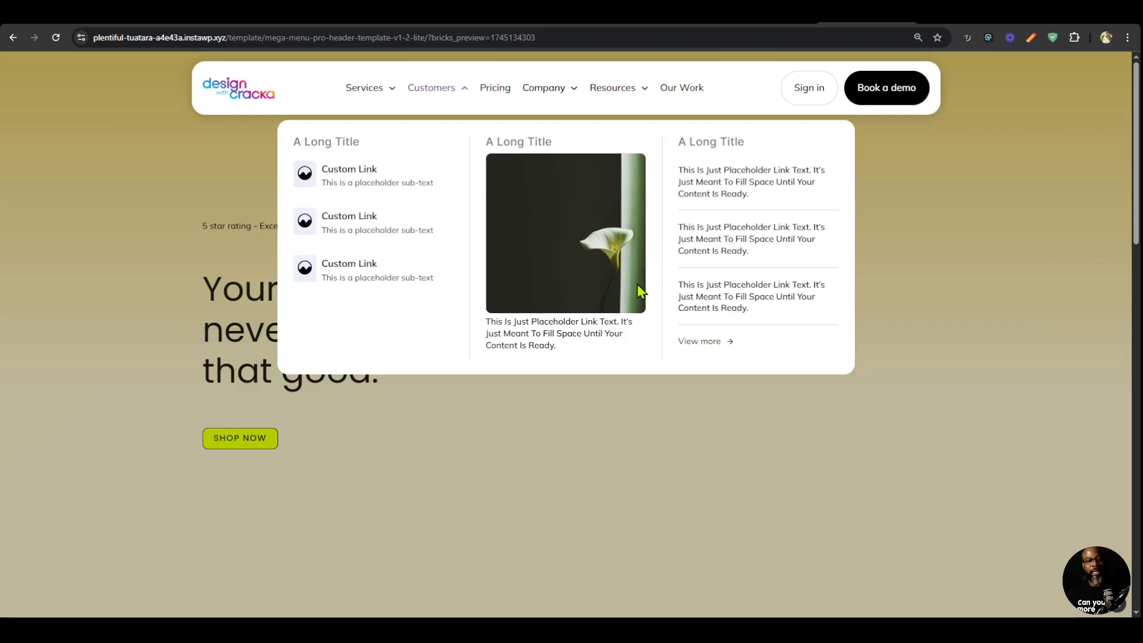
mouse_move(543, 95)
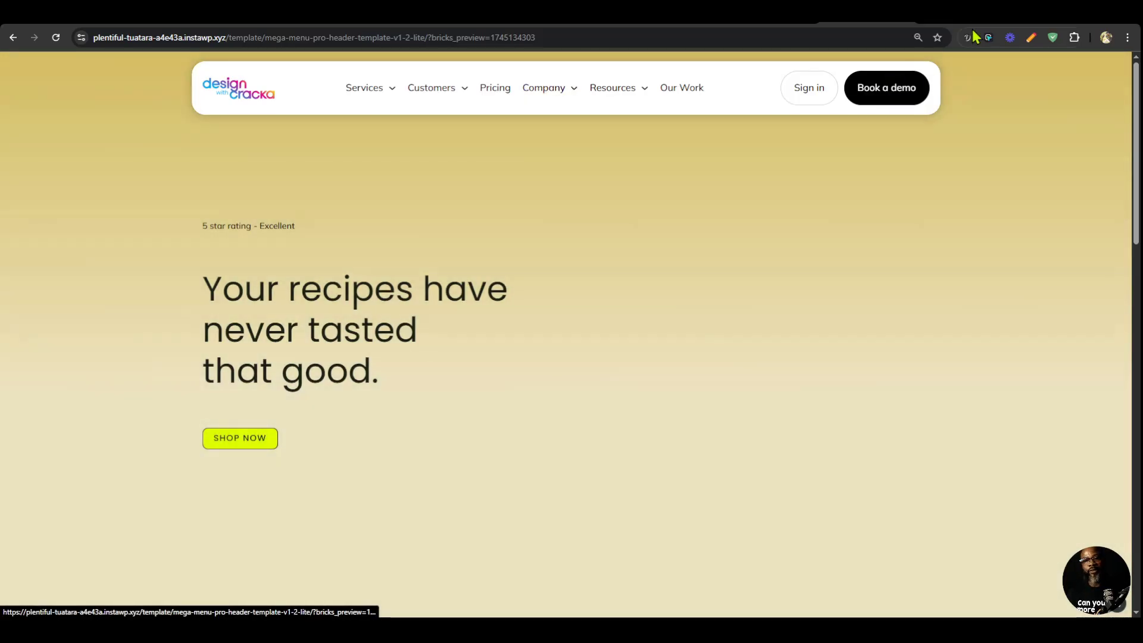
click(975, 15)
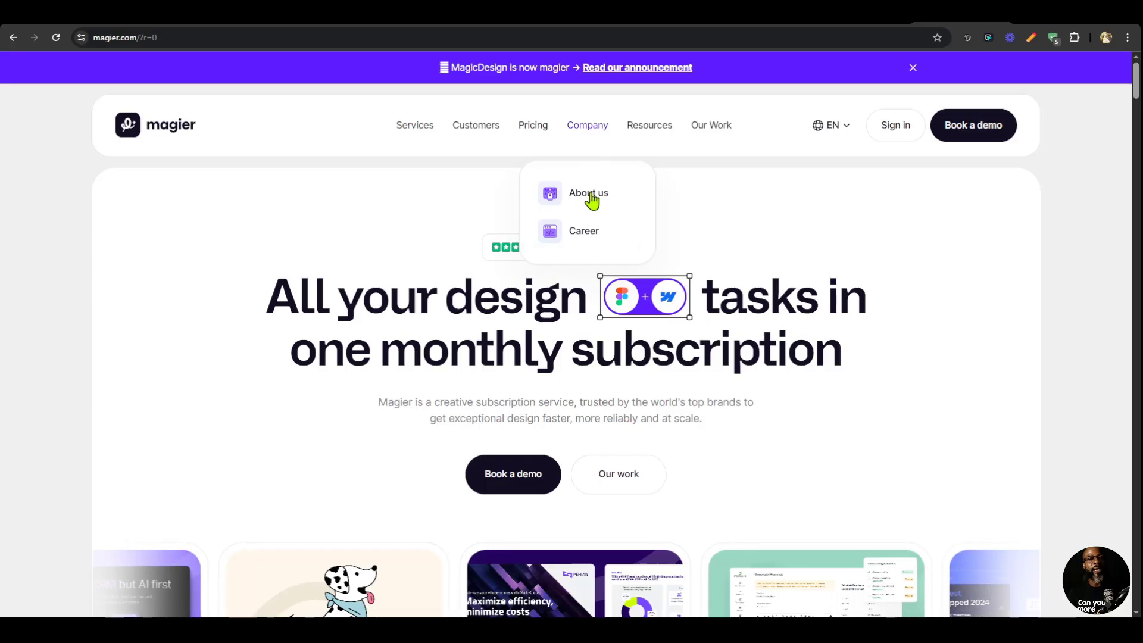
click(869, 16)
click(773, 16)
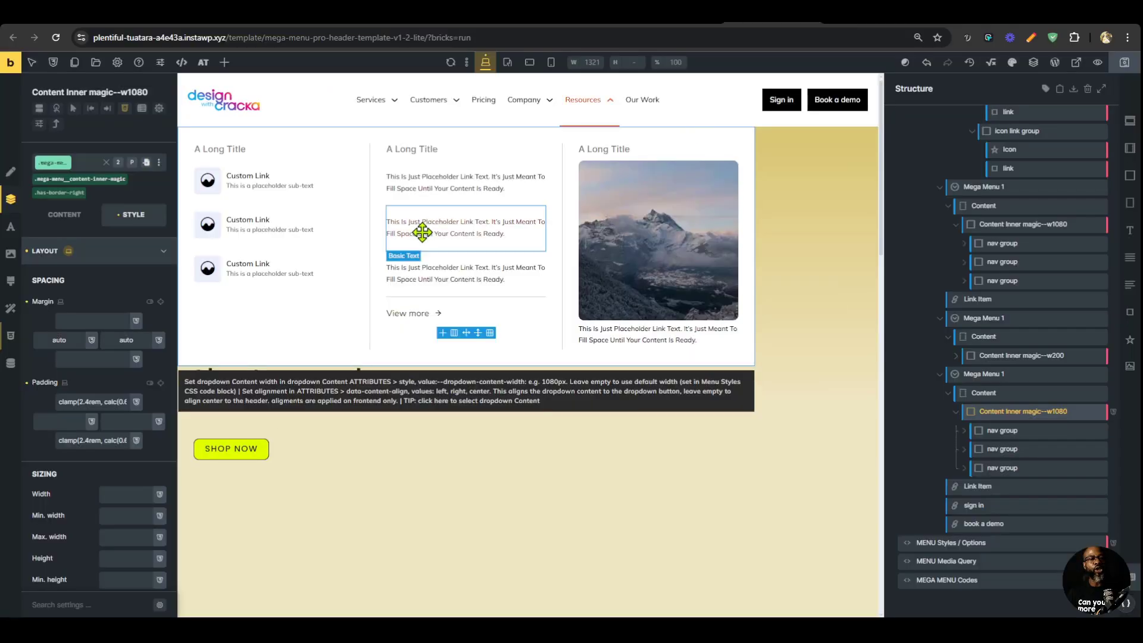
Set the dropdown-content-width in the style attribute of the Company dropdown's Content element to 250px and save the template.
click(539, 101)
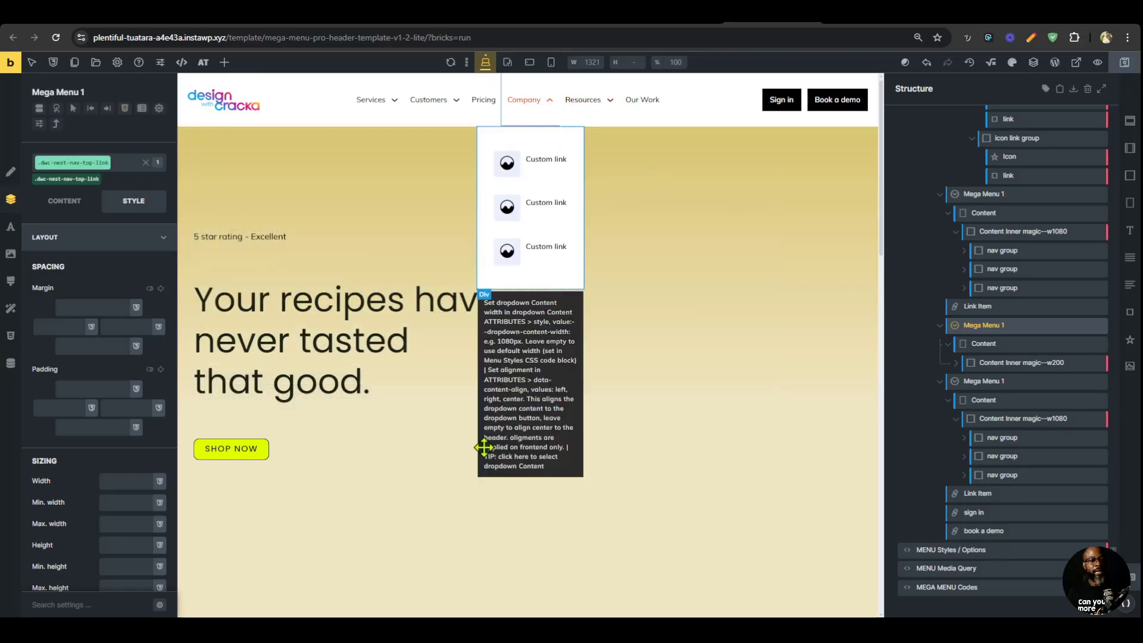
click(488, 307)
click(10, 363)
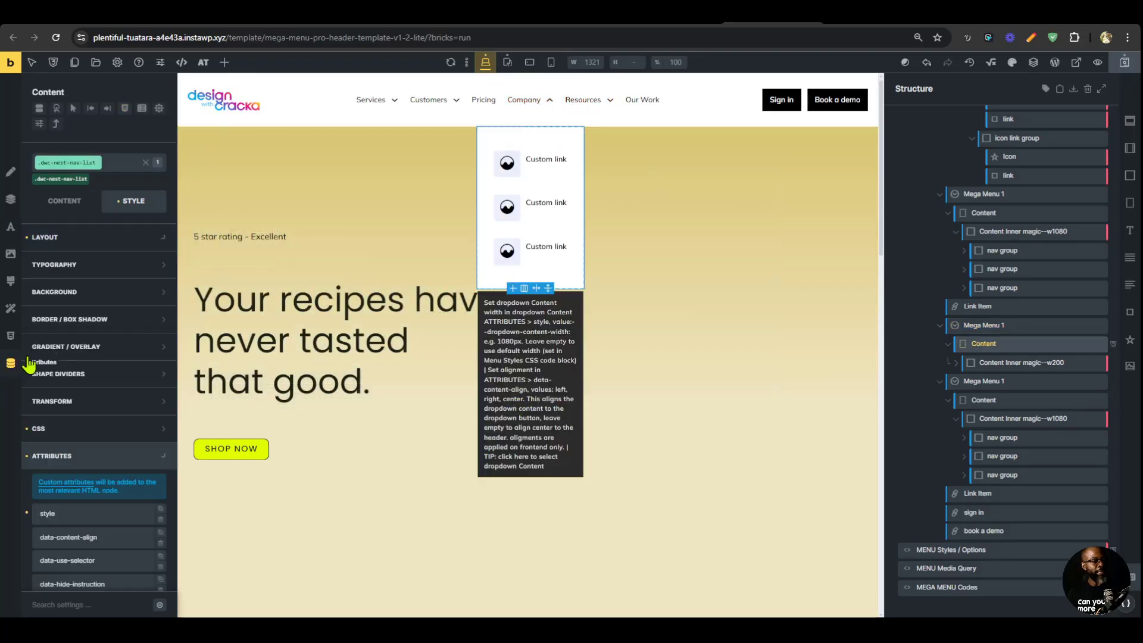
scroll(113, 470, down, 2)
click(115, 425)
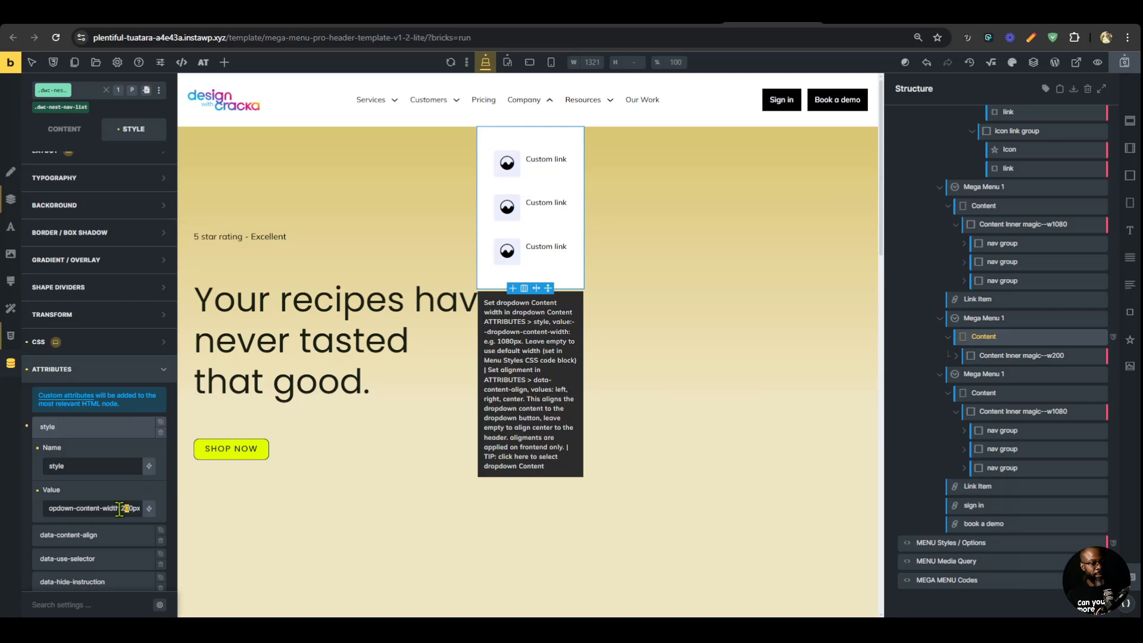
text(5)
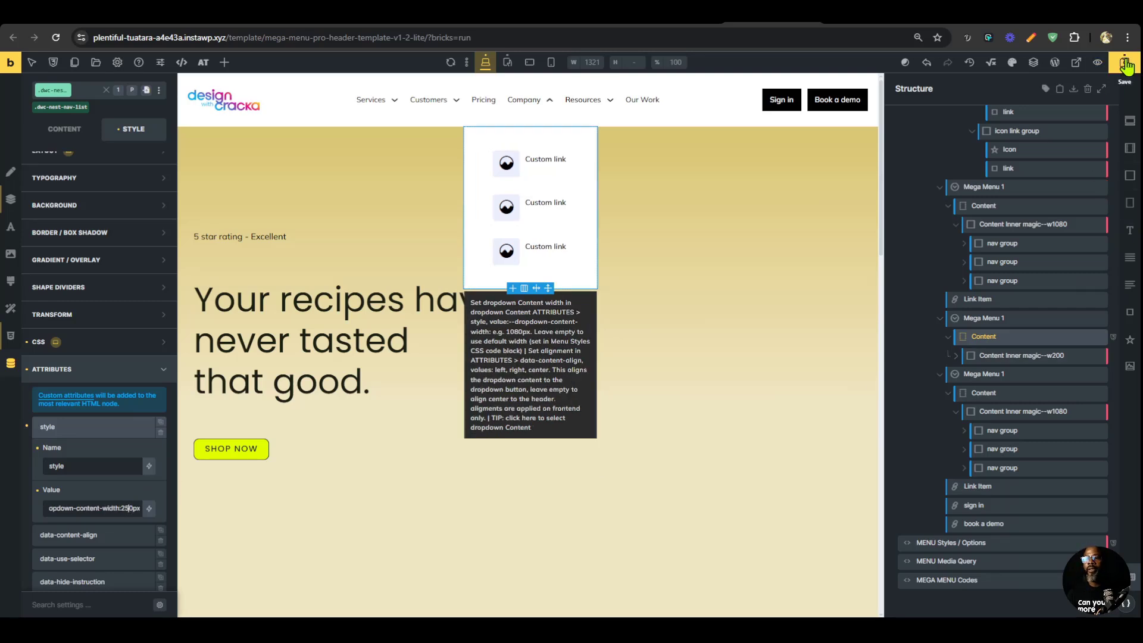
click(1125, 62)
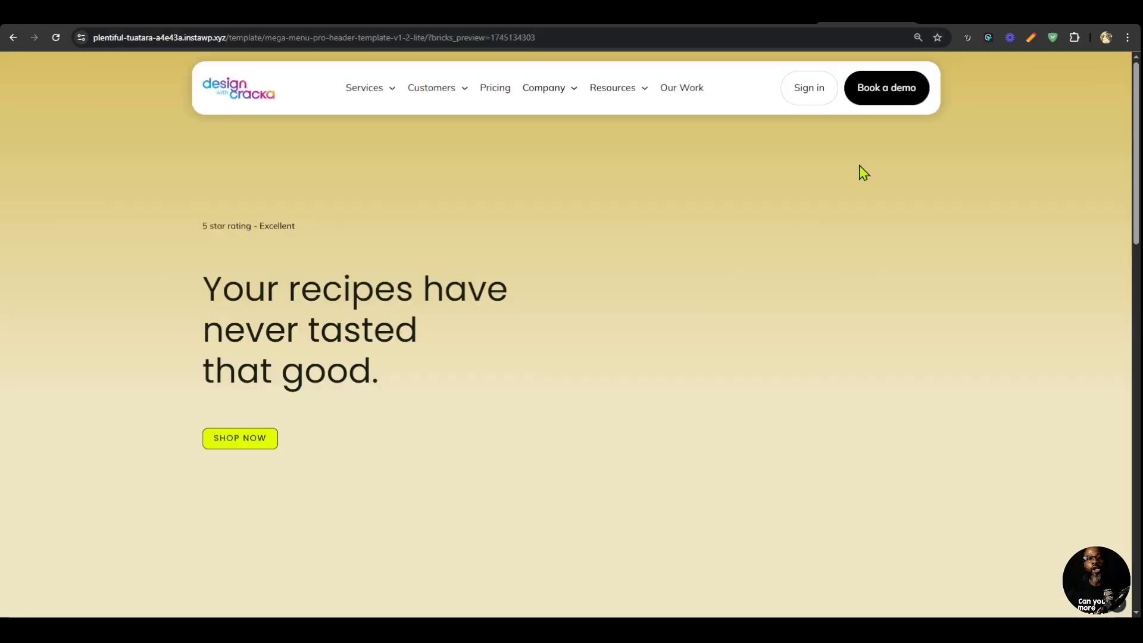
Compare the header's appearance with magier.com and search the Global SCSS for "overlay header".
scroll(837, 296, down, 5)
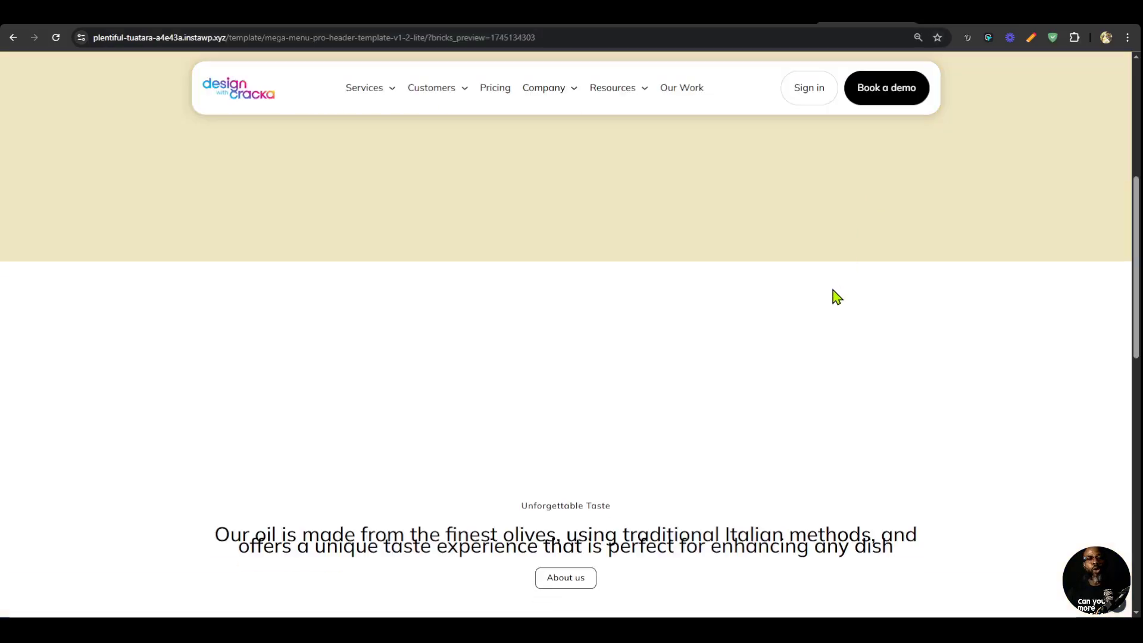
scroll(837, 297, up, 5)
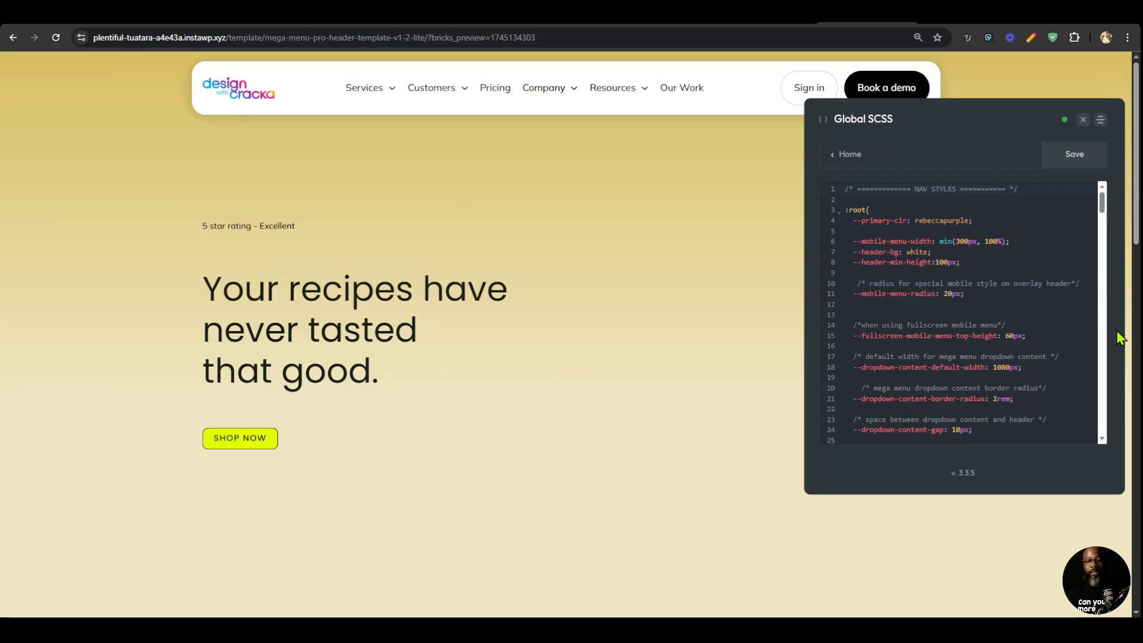
scroll(941, 369, down, 3)
key(ctrl+f)
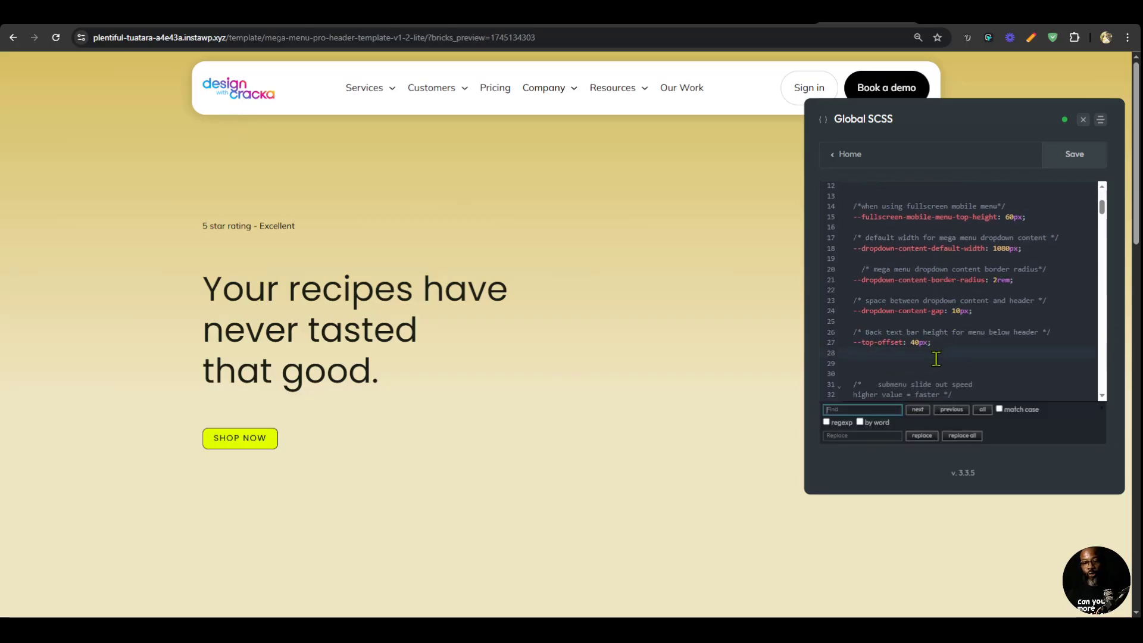
text(overlay header)
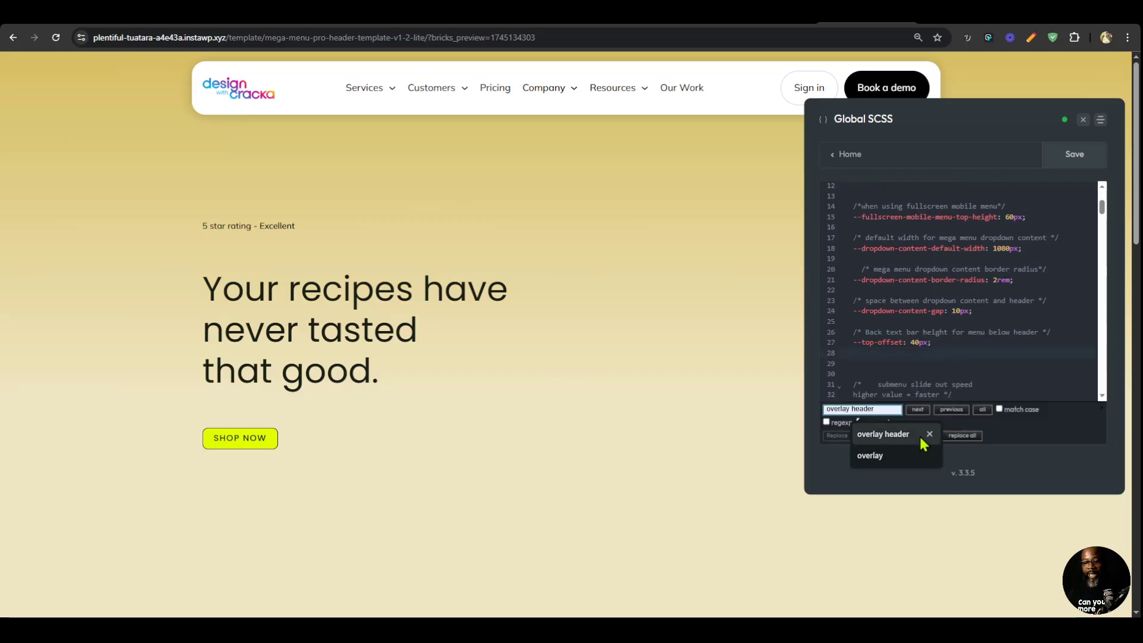
click(893, 434)
click(917, 411)
scroll(1012, 304, down, 3)
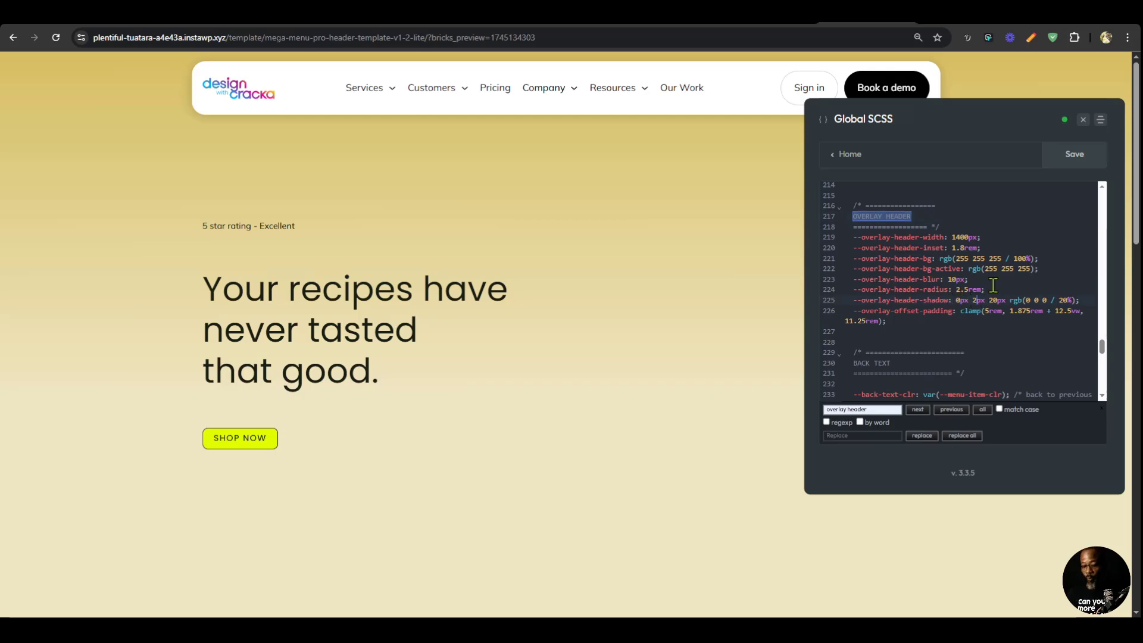
Set --overlay-header-shadow to 0px 0px 2px rgb(0 0 0 / 40%), check the header against magier.com and save the Global SCSS.
key(Left)
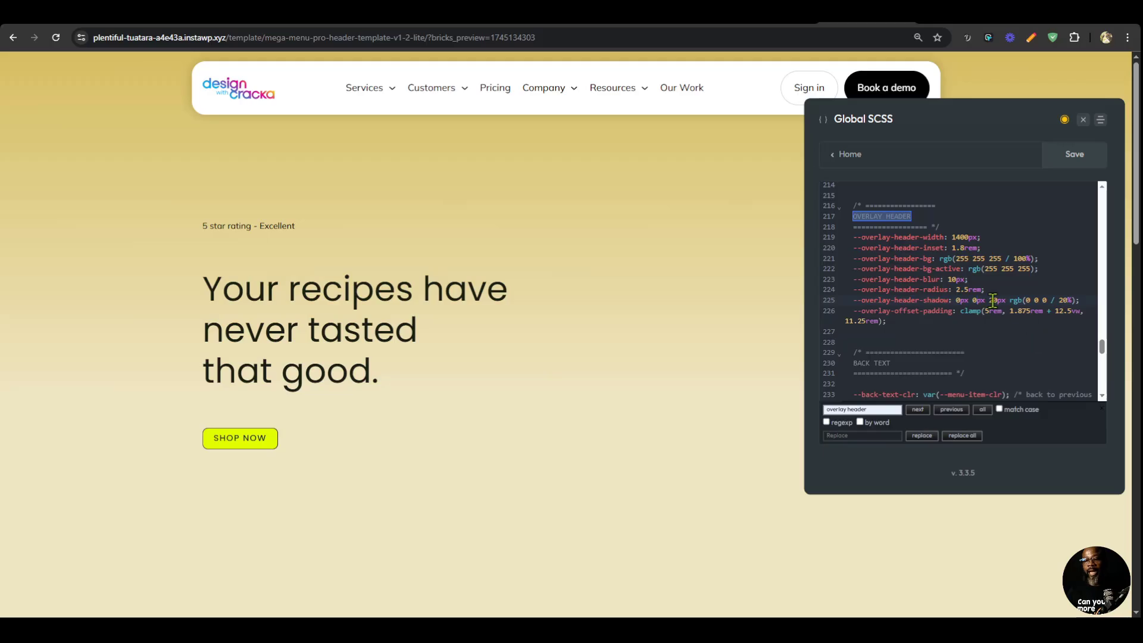
key(BackSpace)
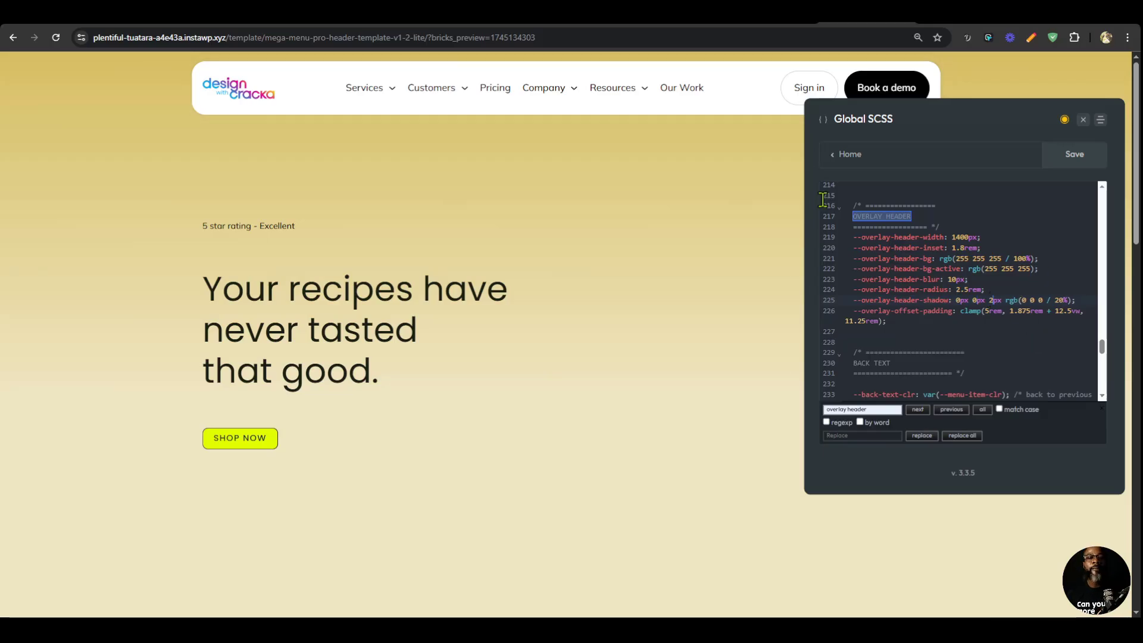
drag(995, 112, 932, 165)
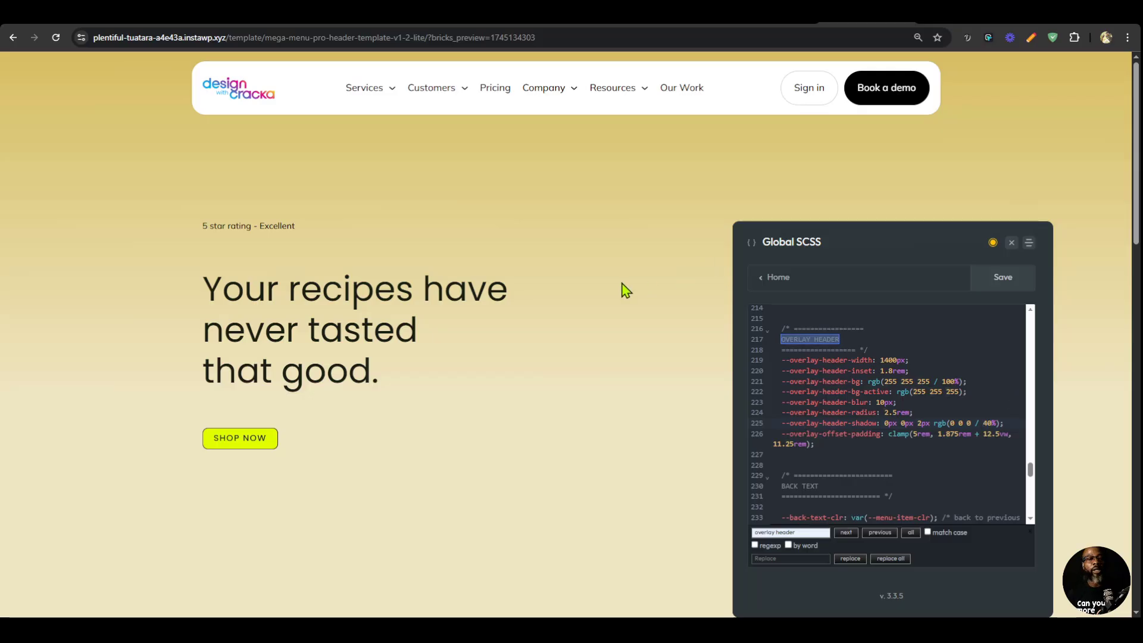
scroll(626, 295, down, 5)
scroll(679, 197, down, 2)
scroll(691, 179, up, 2)
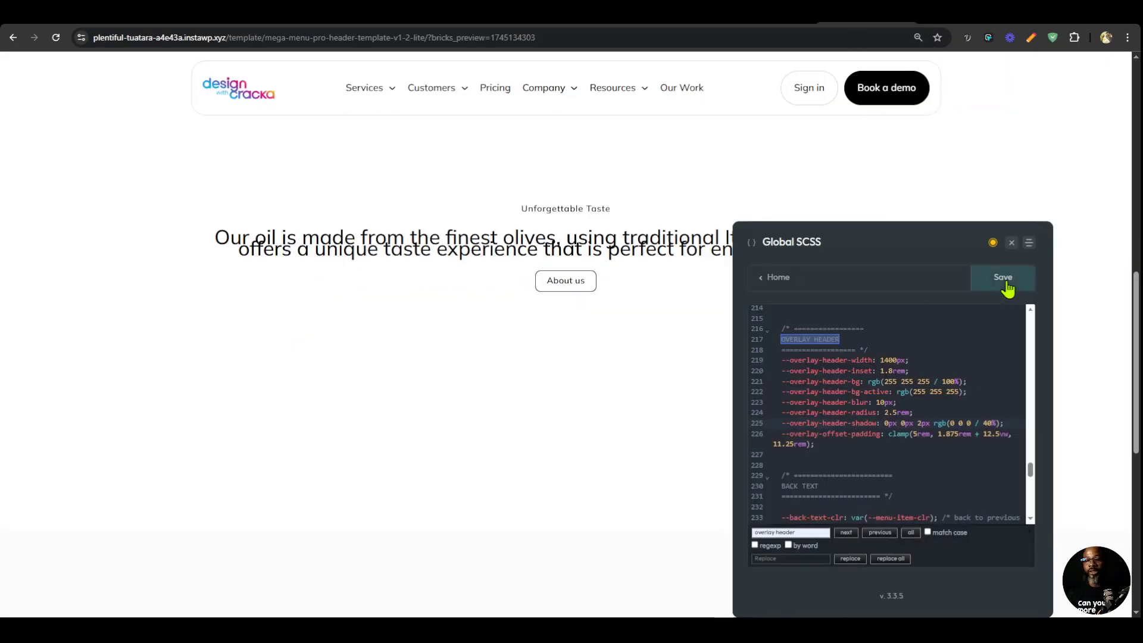
click(1004, 279)
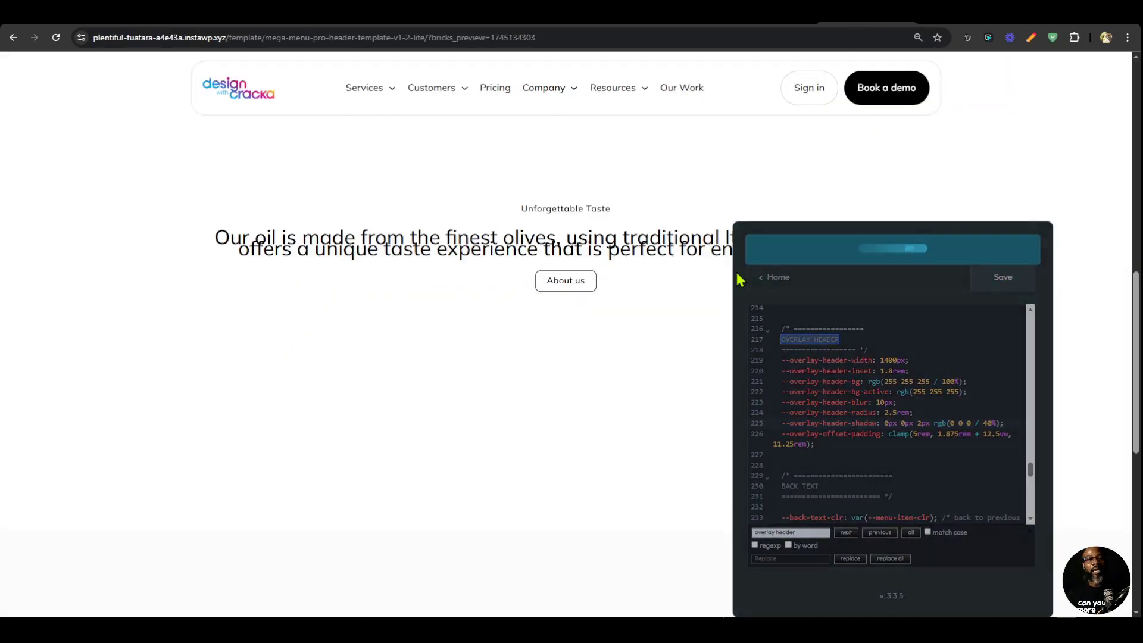
Search the Global SCSS for "chevron" and compare the header's dropdown arrows with the menu on magier.com.
triple_click(811, 532)
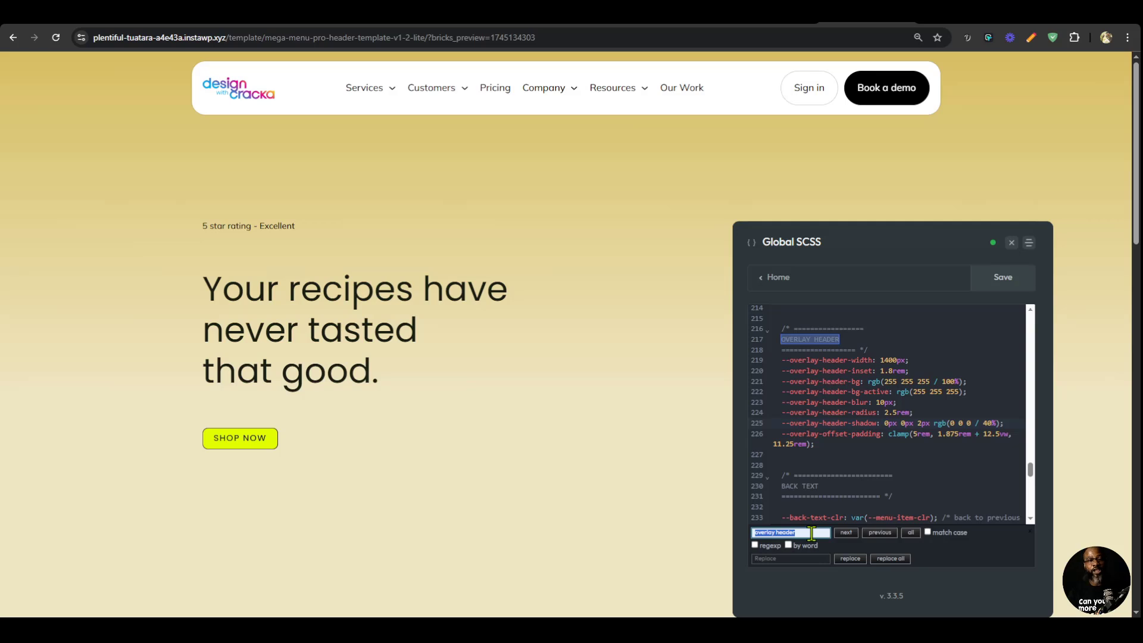
text(chevron)
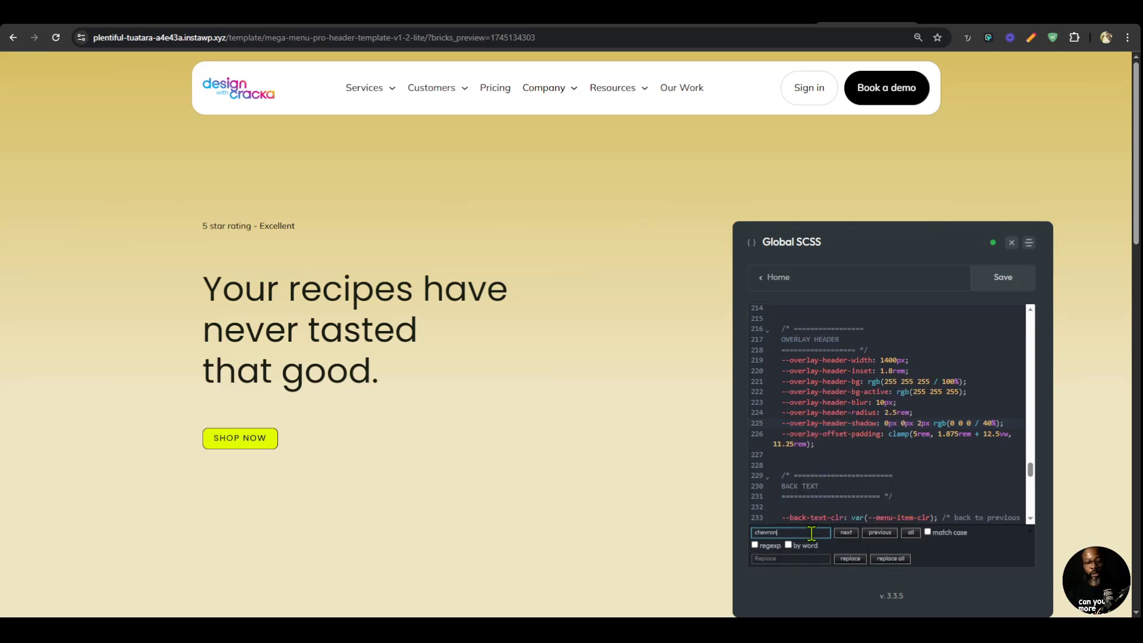
key(Return)
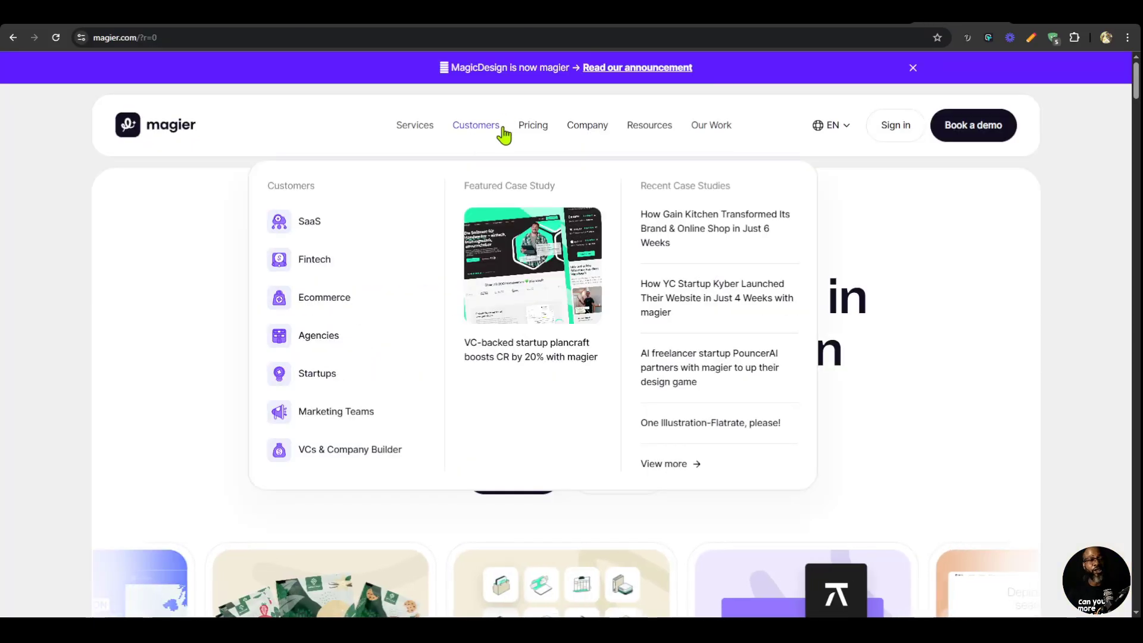
mouse_move(448, 136)
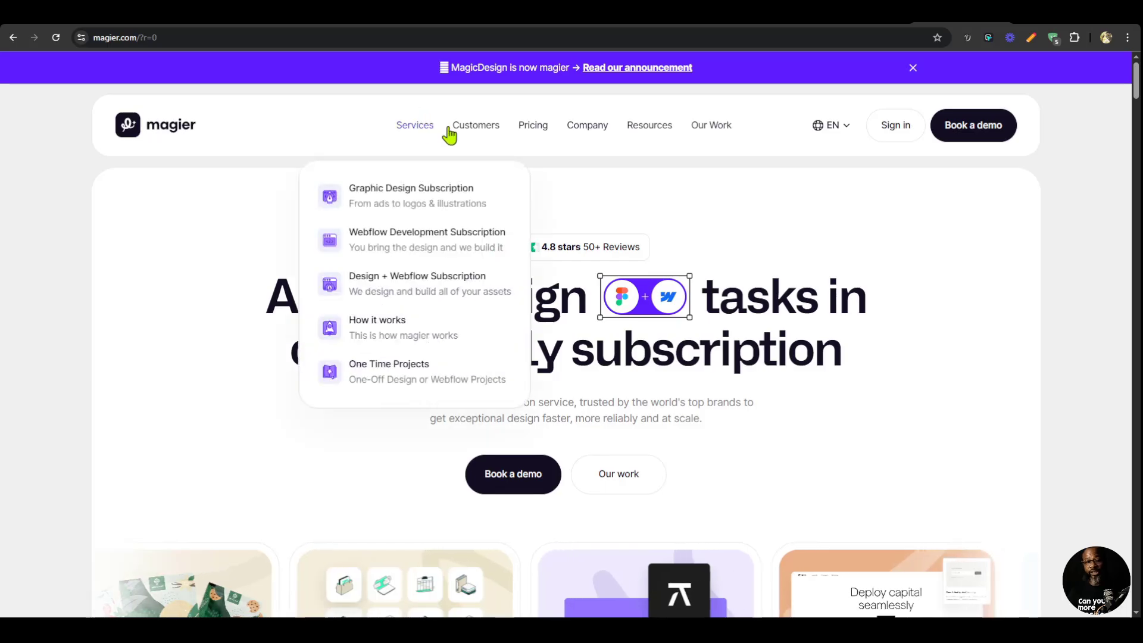
mouse_move(850, 138)
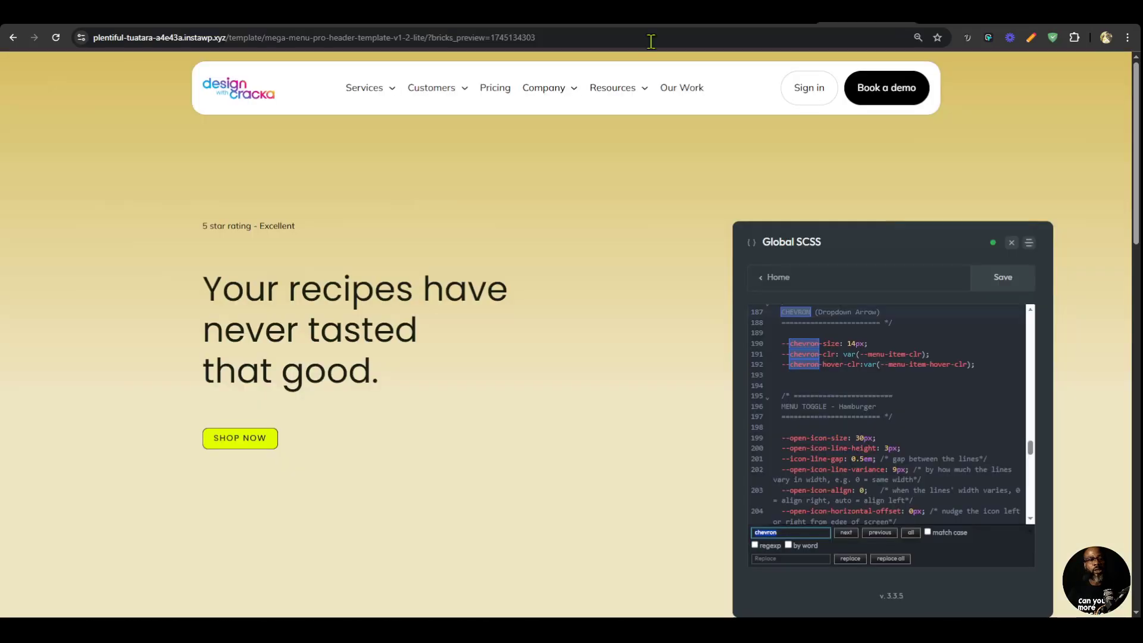
mouse_move(358, 104)
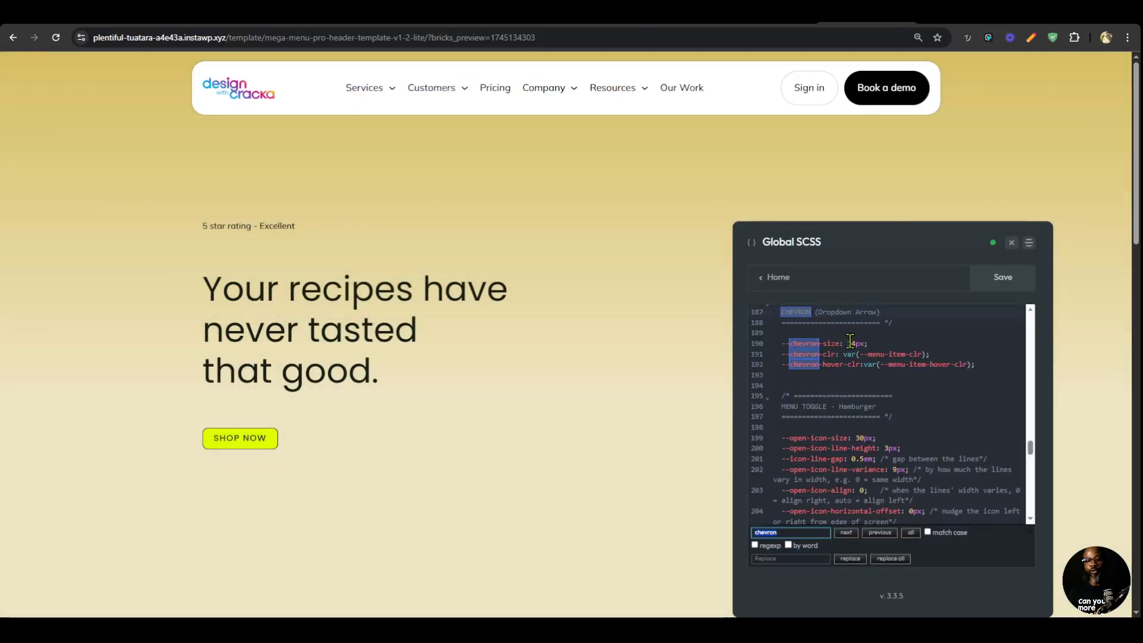
Set --chevron-size to 12px, save the Global SCSS and close its editor.
double_click(852, 343)
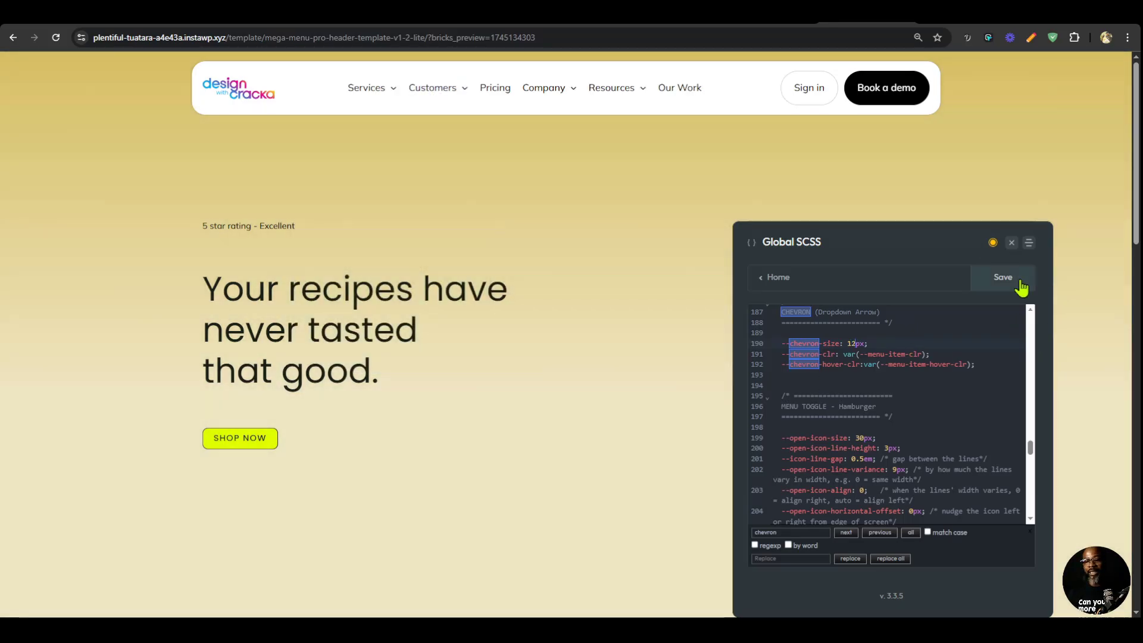
click(1016, 285)
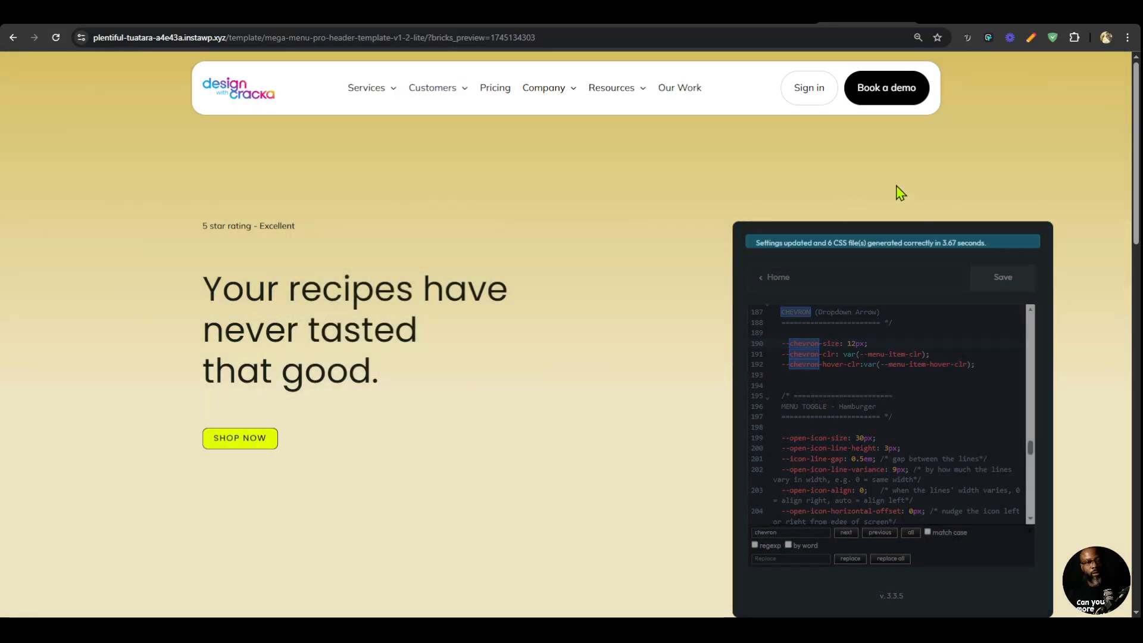
click(1012, 243)
Preview the header's mobile menu in iPhone XR device emulation, compare it with magier.com and close the developer tools.
key(F12)
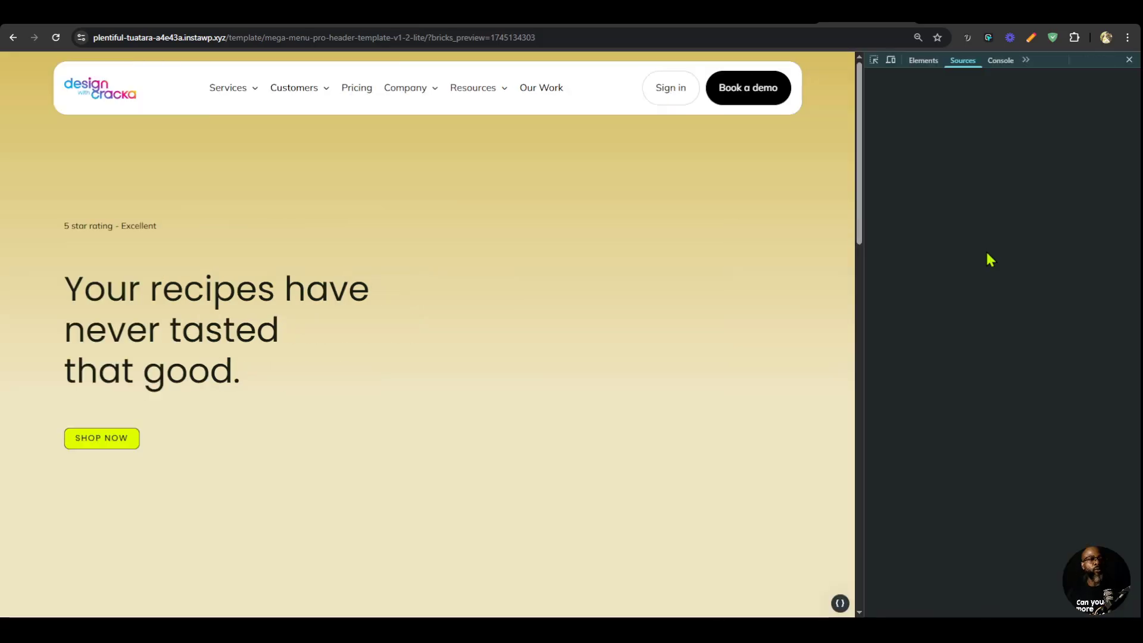
click(892, 60)
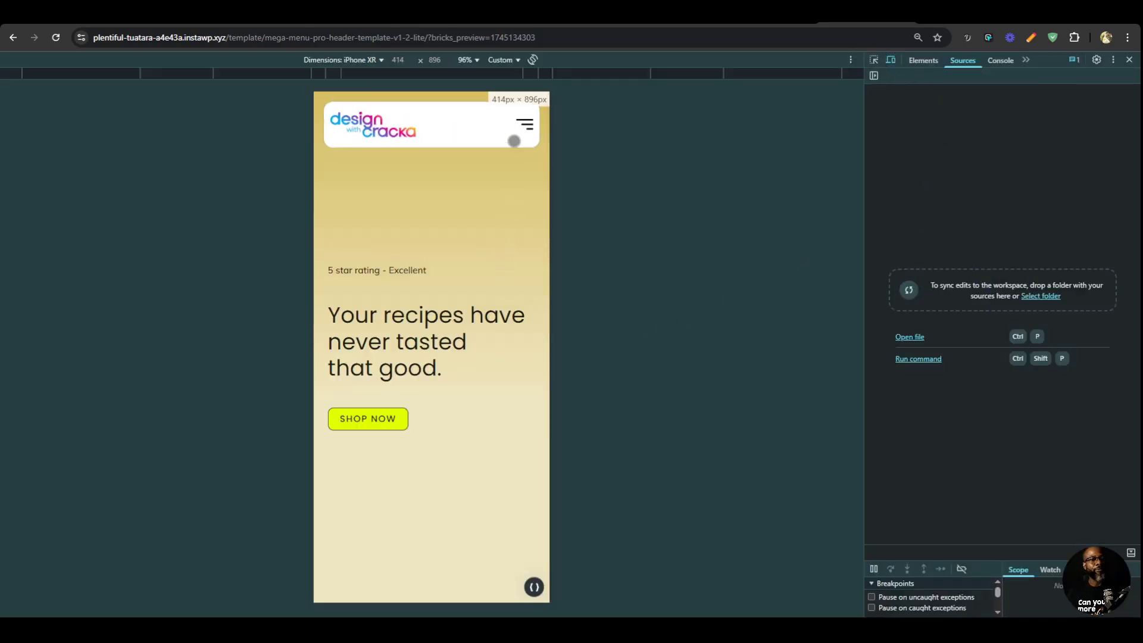
click(526, 124)
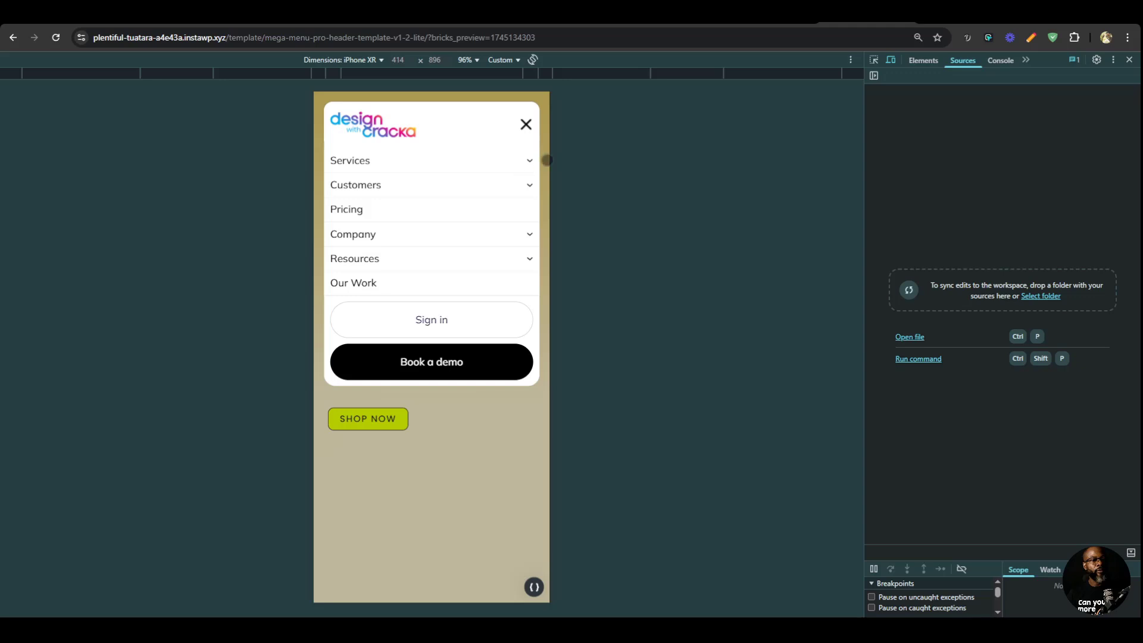
click(535, 158)
click(526, 123)
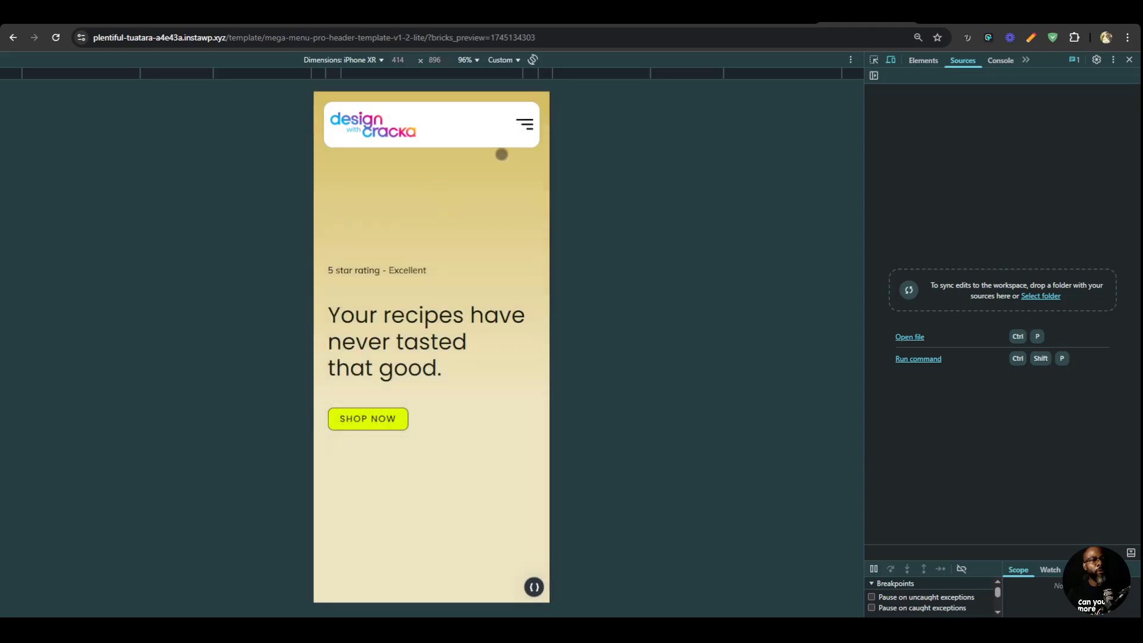
click(526, 125)
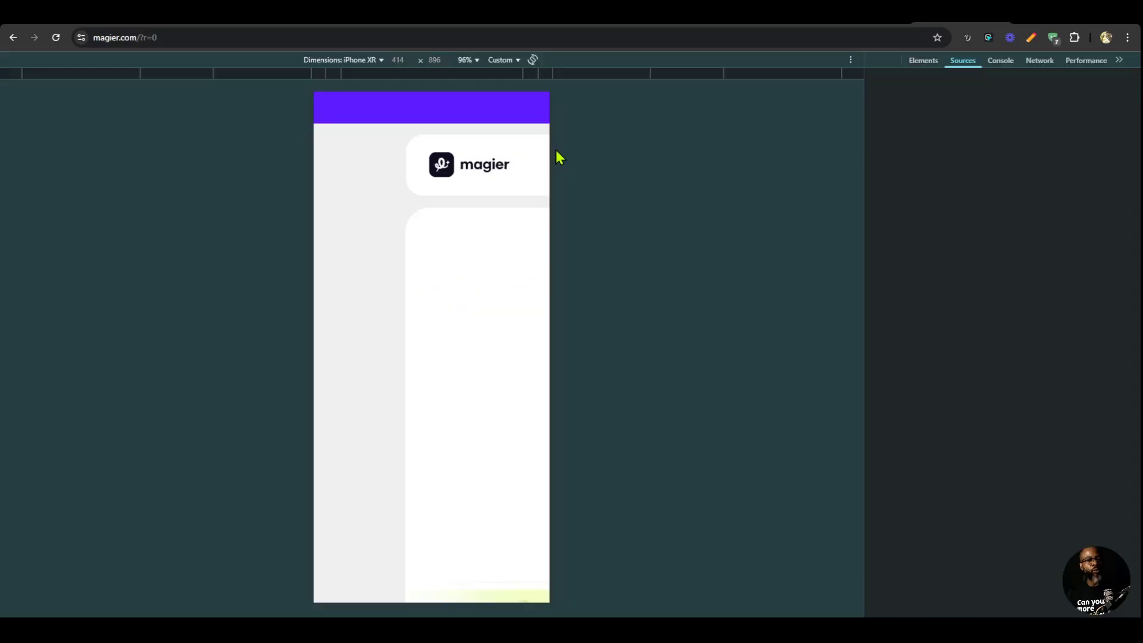
click(521, 159)
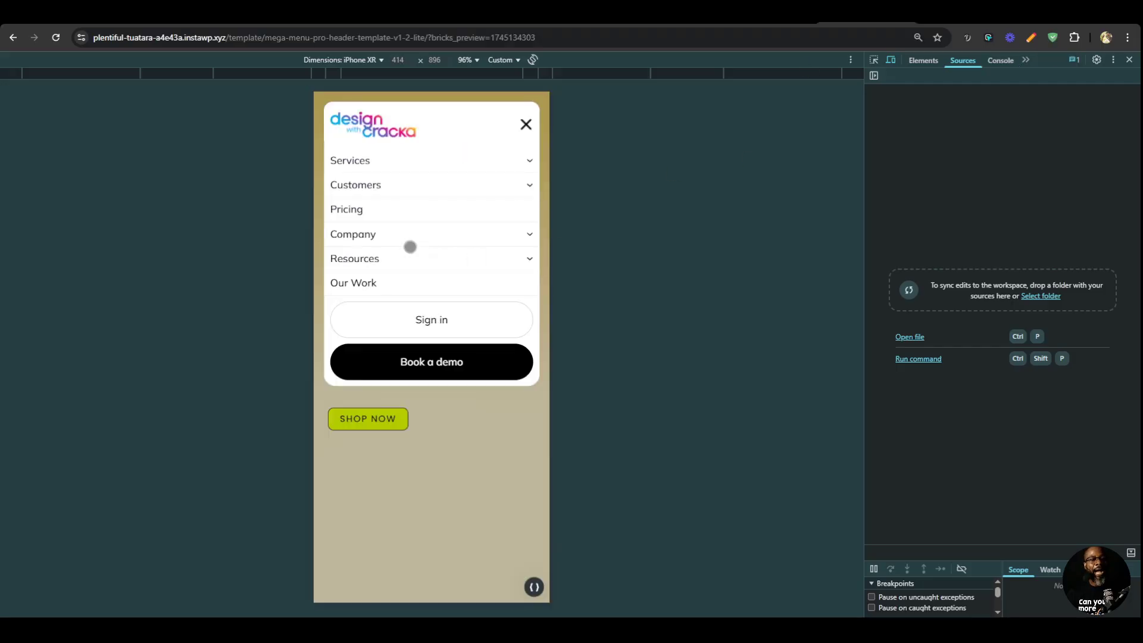
click(1129, 59)
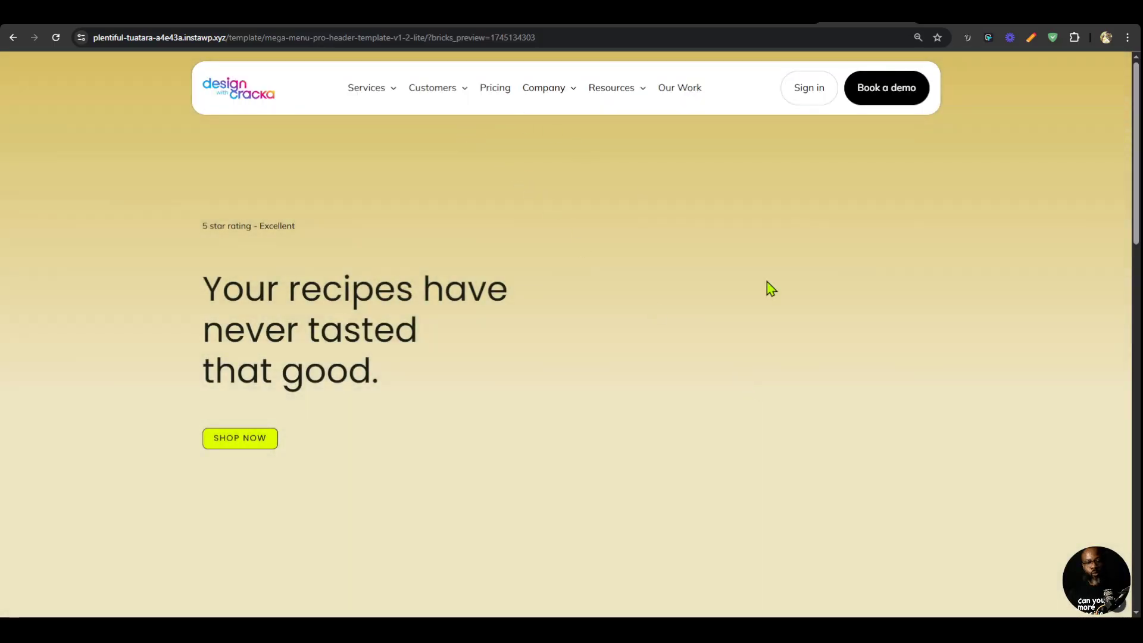
Reopen the Global SCSS and copy the --menu-item-block-padding declaration from the menu item Spacing variables.
click(1120, 604)
scroll(974, 480, down, 5)
scroll(975, 444, up, 5)
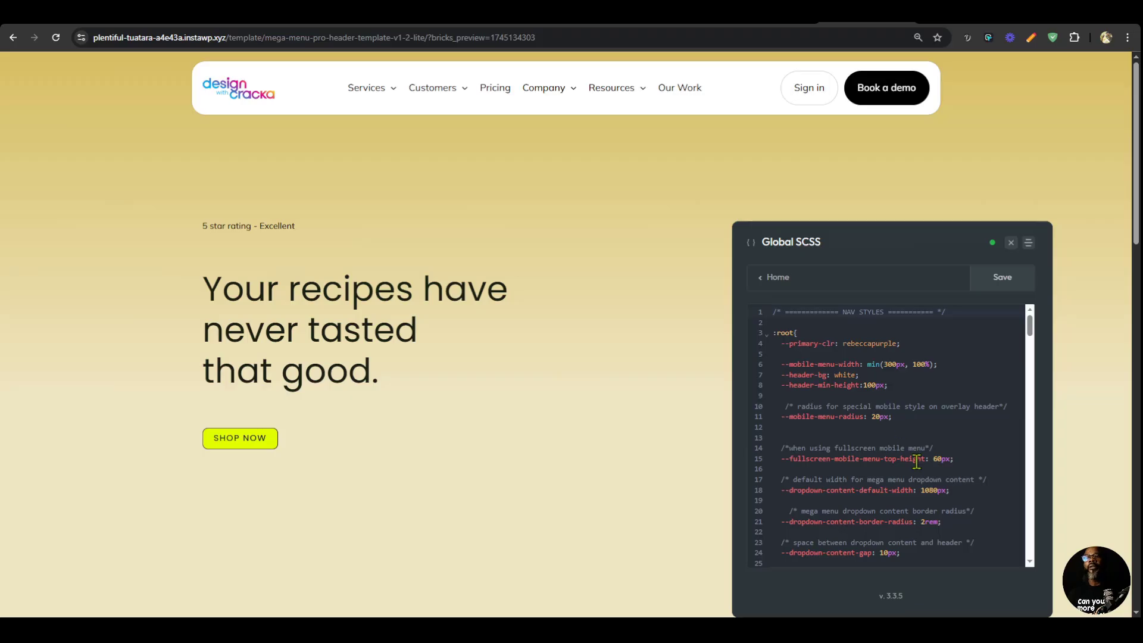
scroll(919, 469, down, 8)
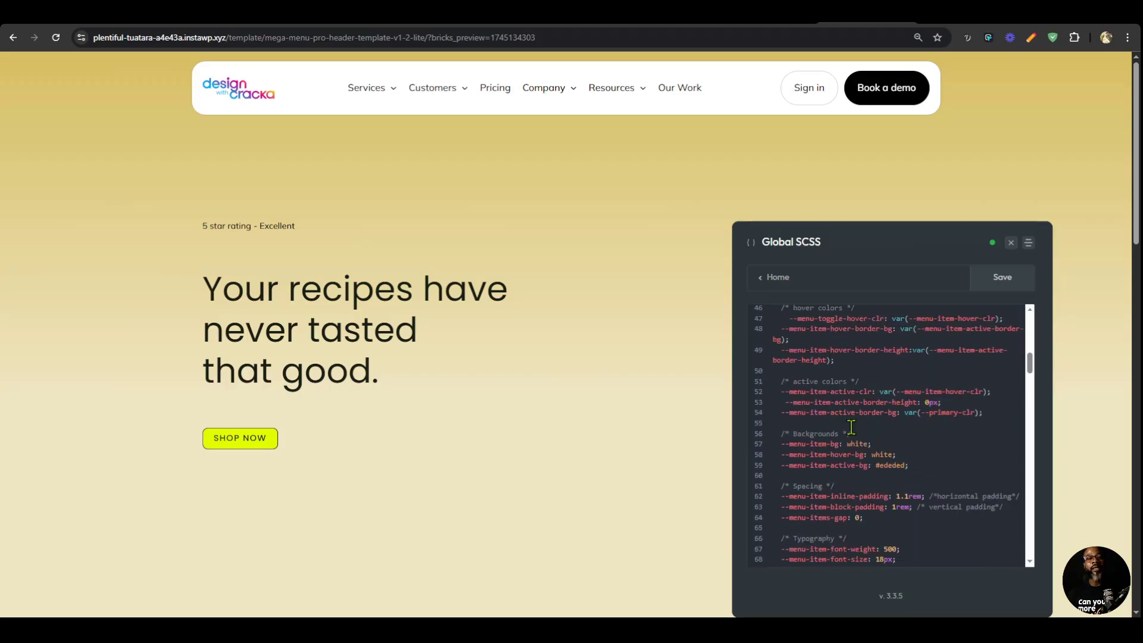
scroll(898, 452, down, 3)
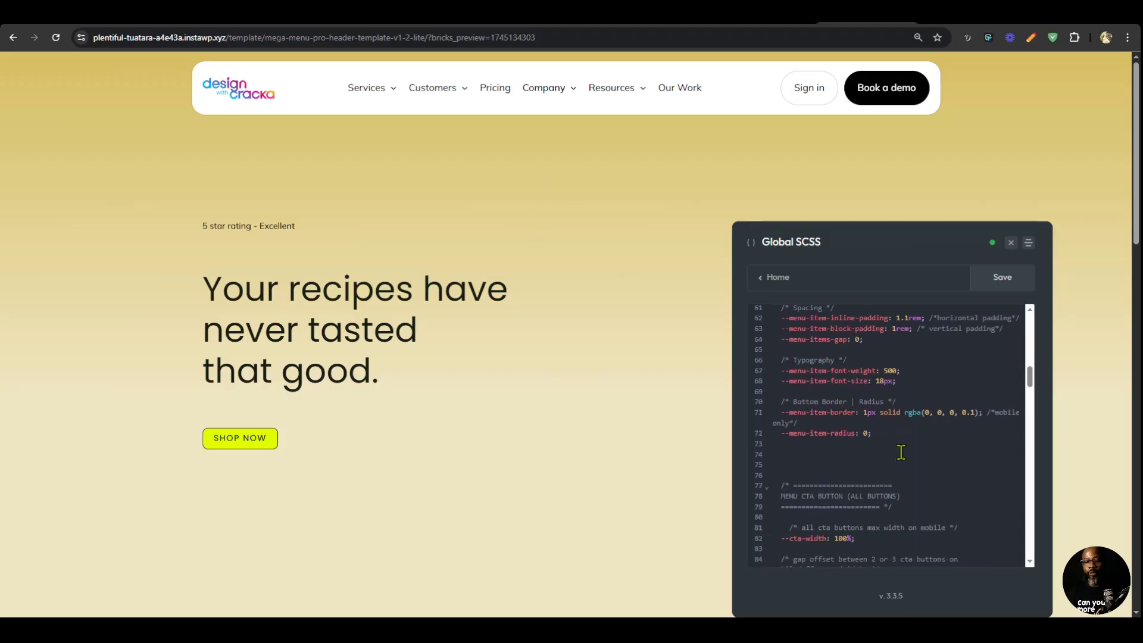
scroll(899, 453, up, 3)
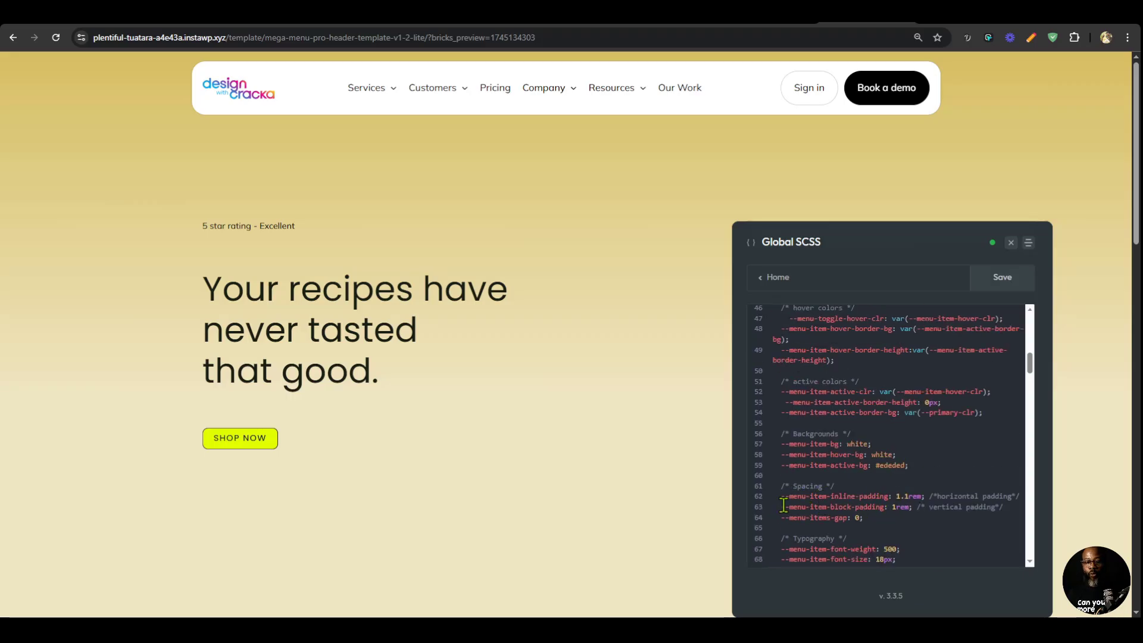
drag(780, 506, 911, 506)
key(ctrl+c)
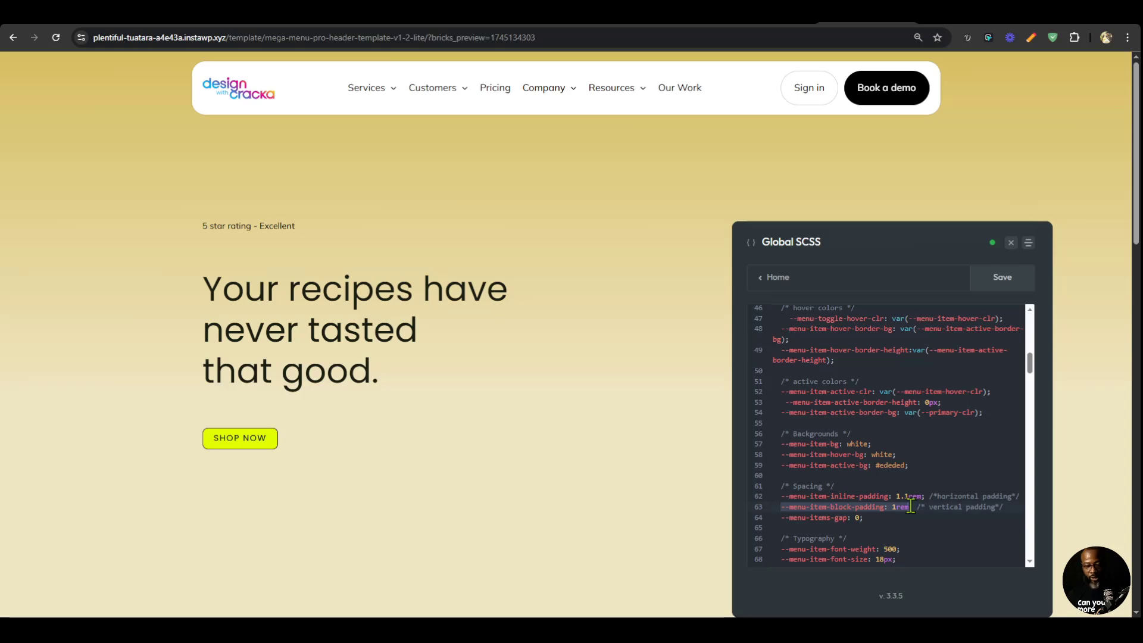
Add --menu-item-block-padding with a value of 2rem to the .dwc-mobile rule and save the Global SCSS.
drag(1035, 367, 1035, 565)
scroll(828, 446, up, 3)
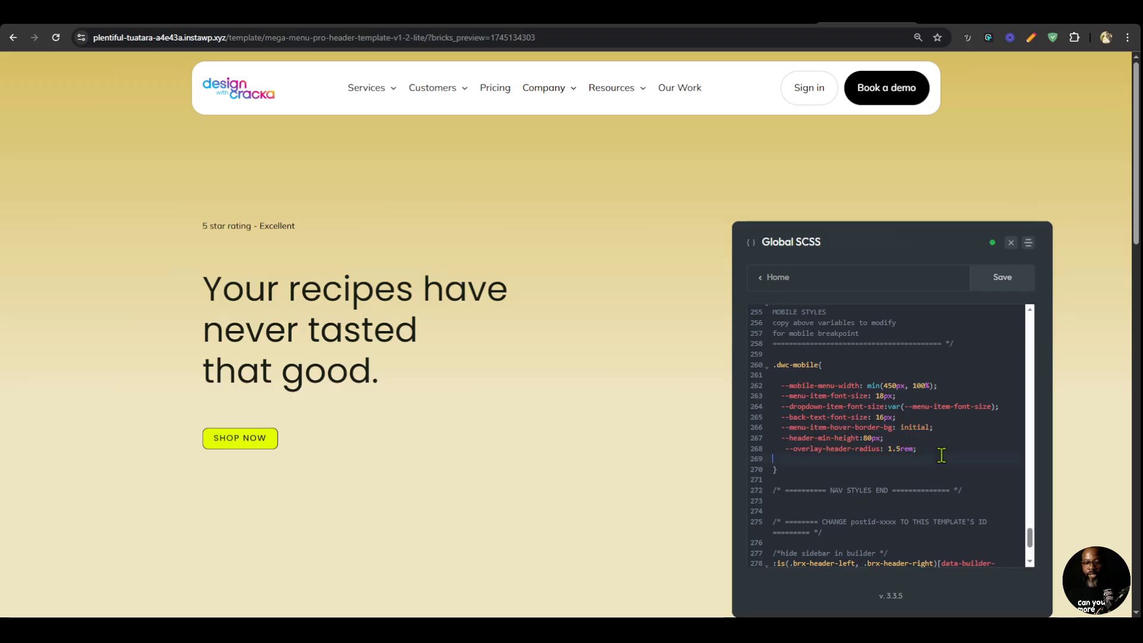
key(ctrl+v)
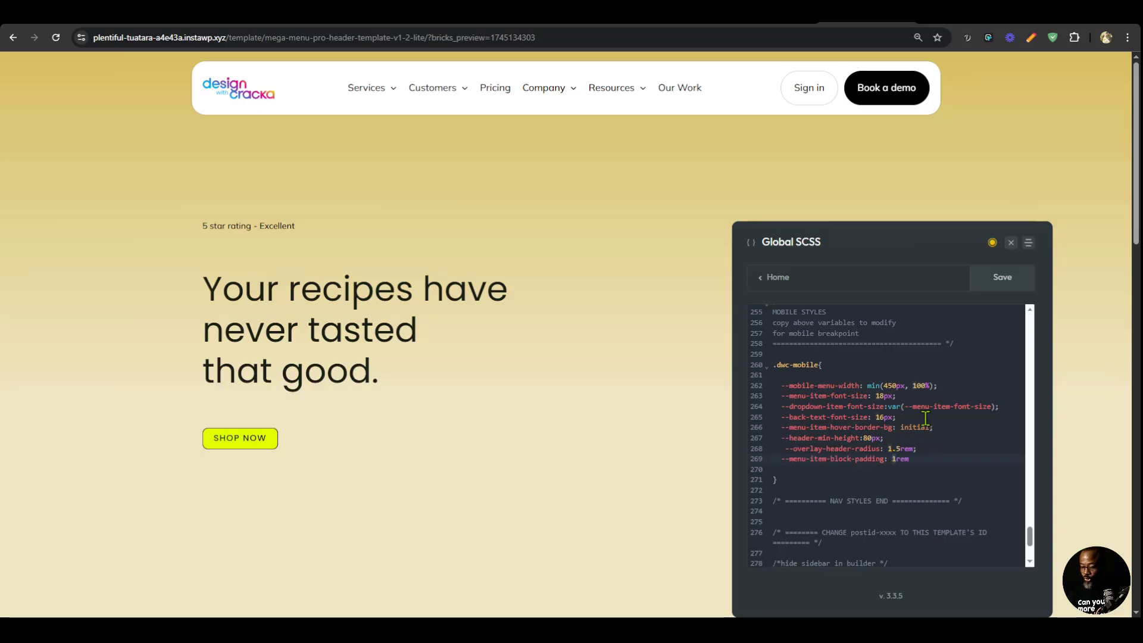
text(2)
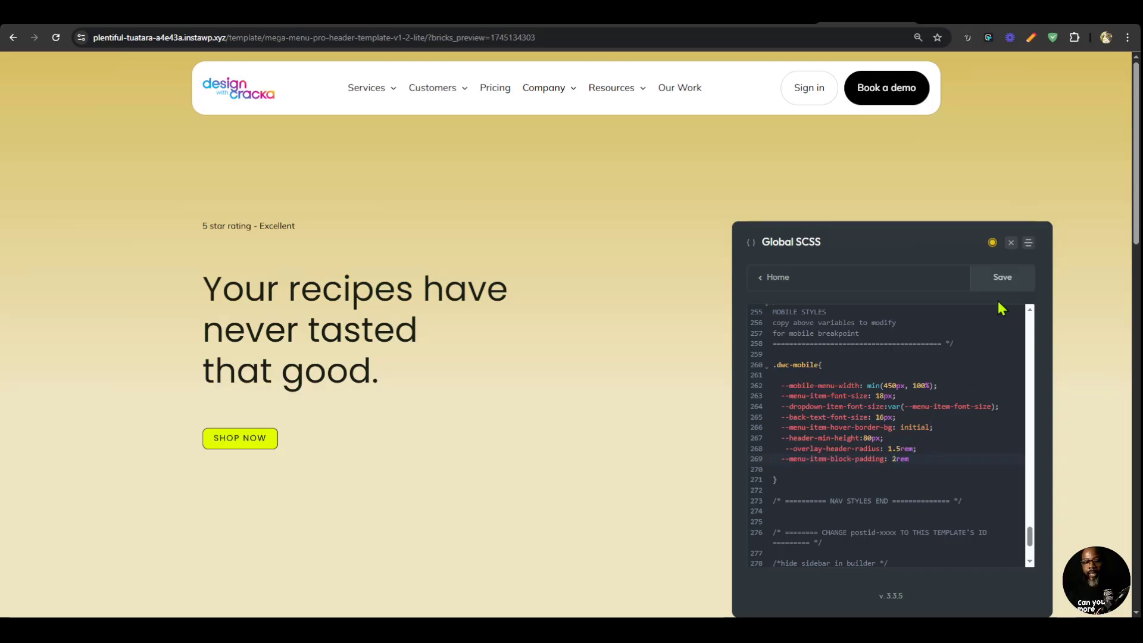
click(1003, 278)
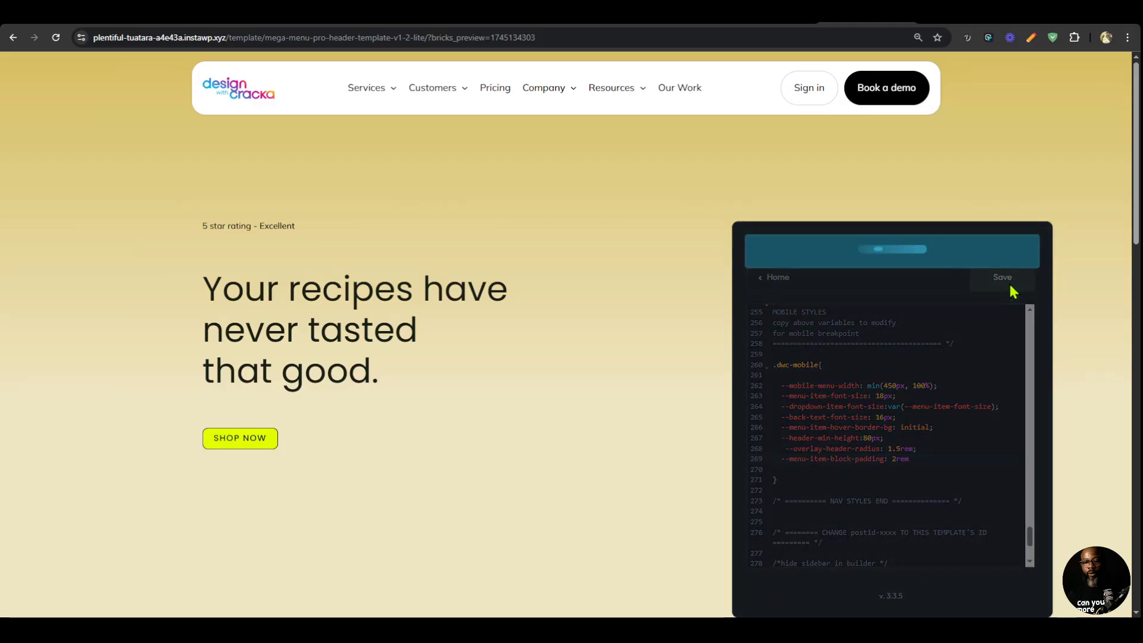
Open the mobile menu in device emulation and examine its spacing and the expanded Customers, Company and Services dropdowns.
key(ctrl+shift+i)
click(525, 124)
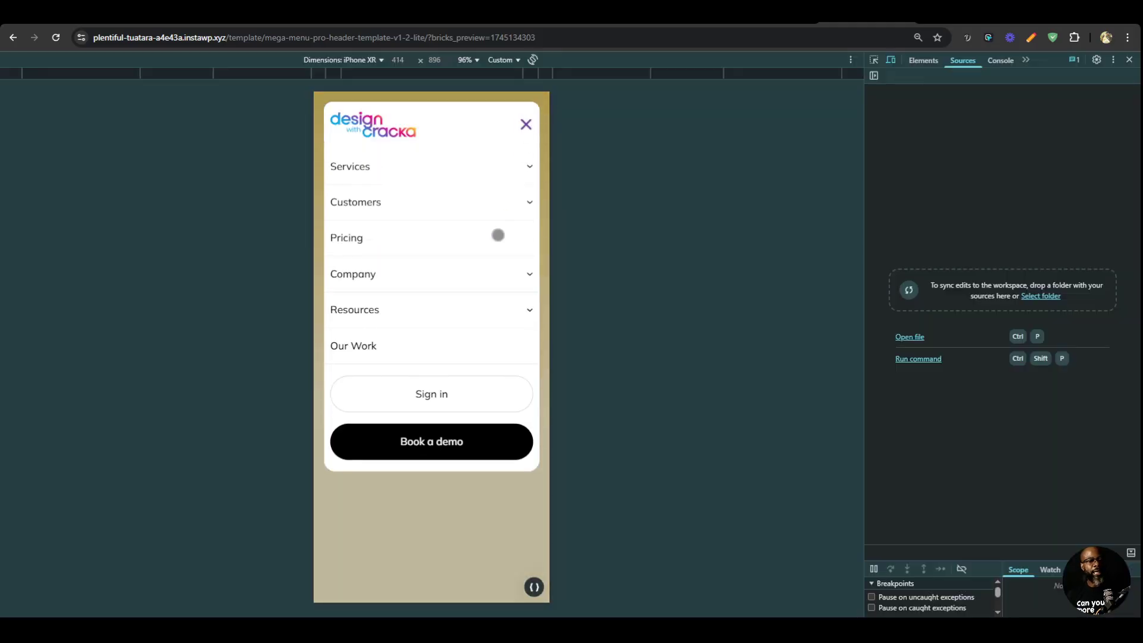
click(512, 199)
click(524, 202)
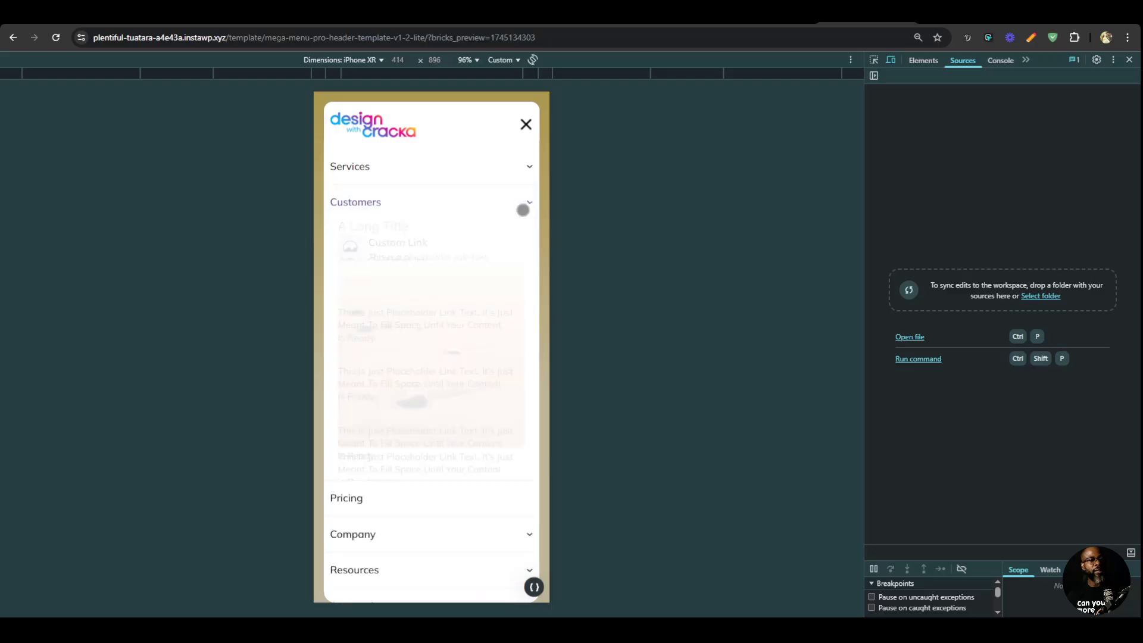
click(513, 271)
click(513, 271)
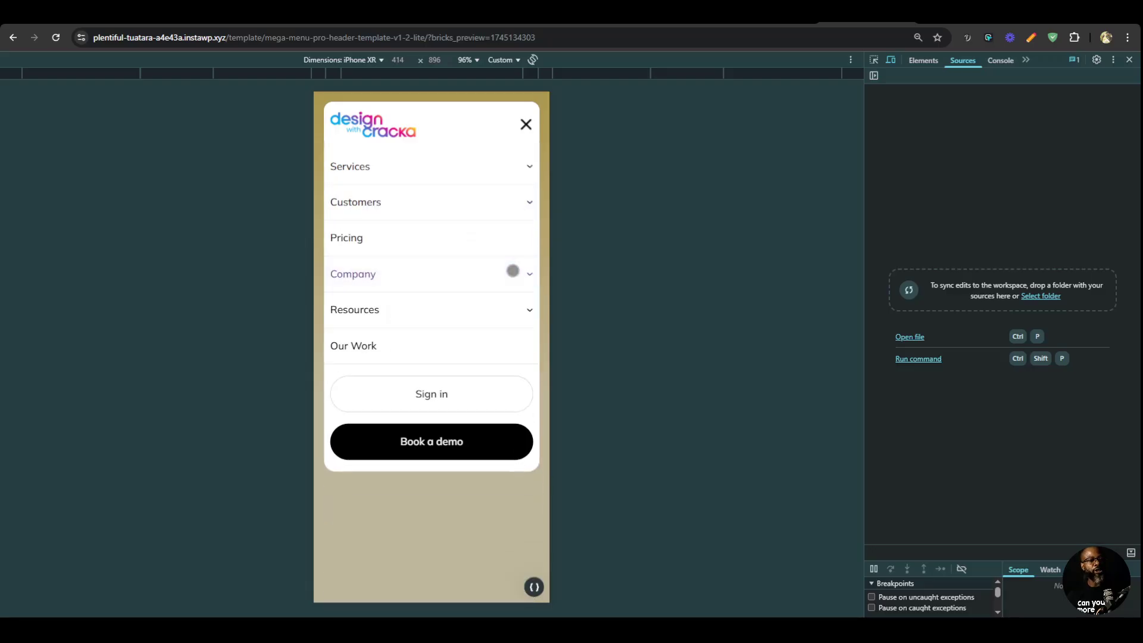
click(513, 271)
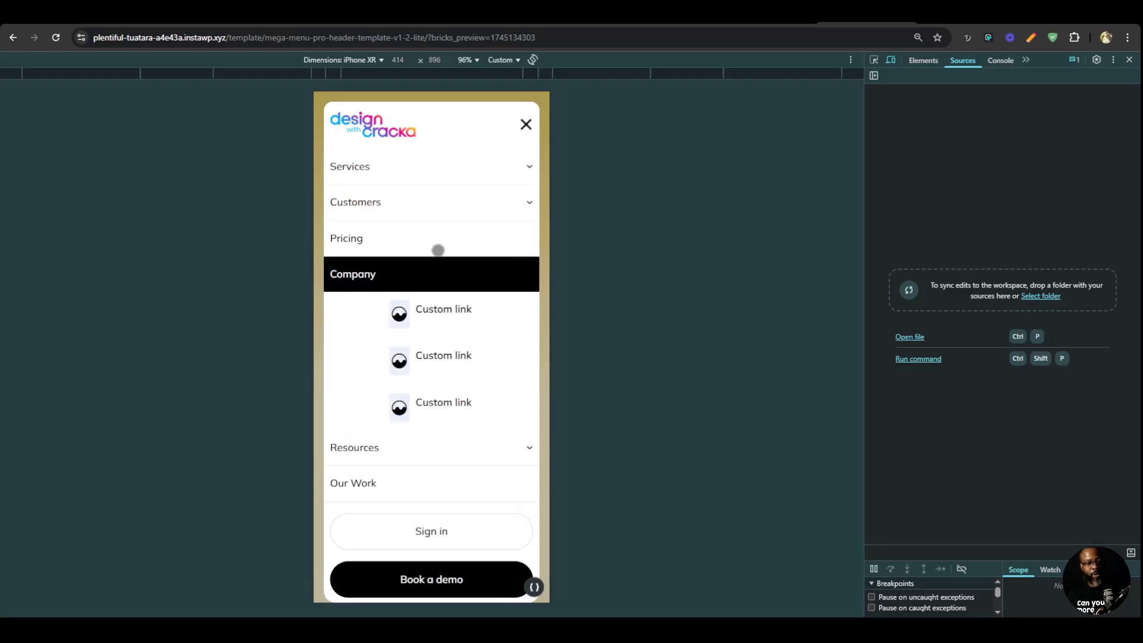
click(475, 208)
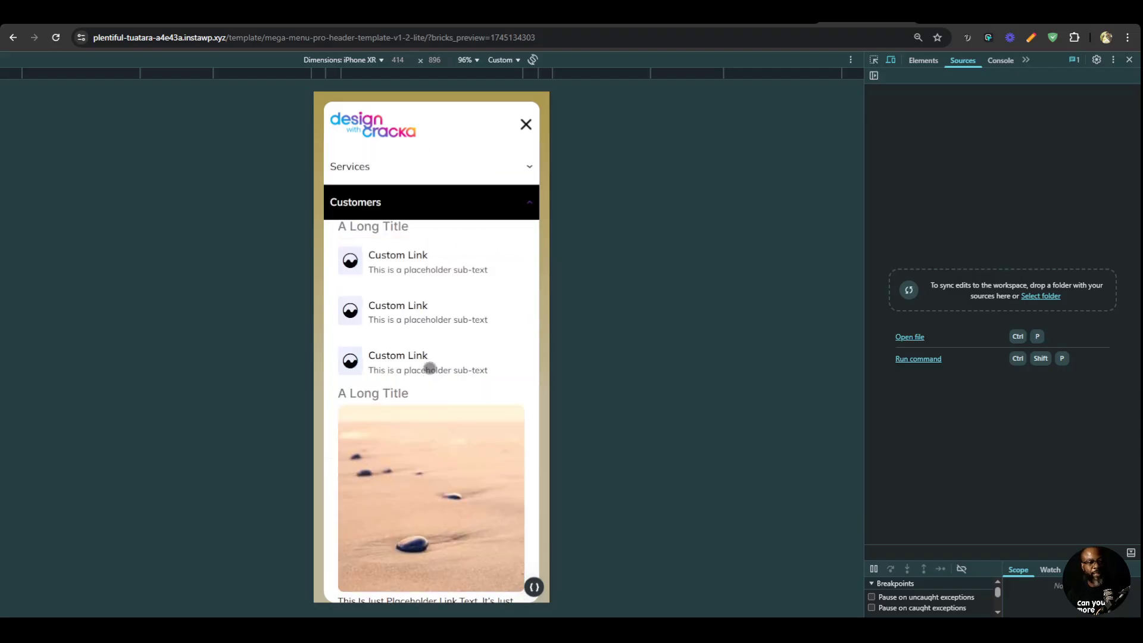
click(460, 175)
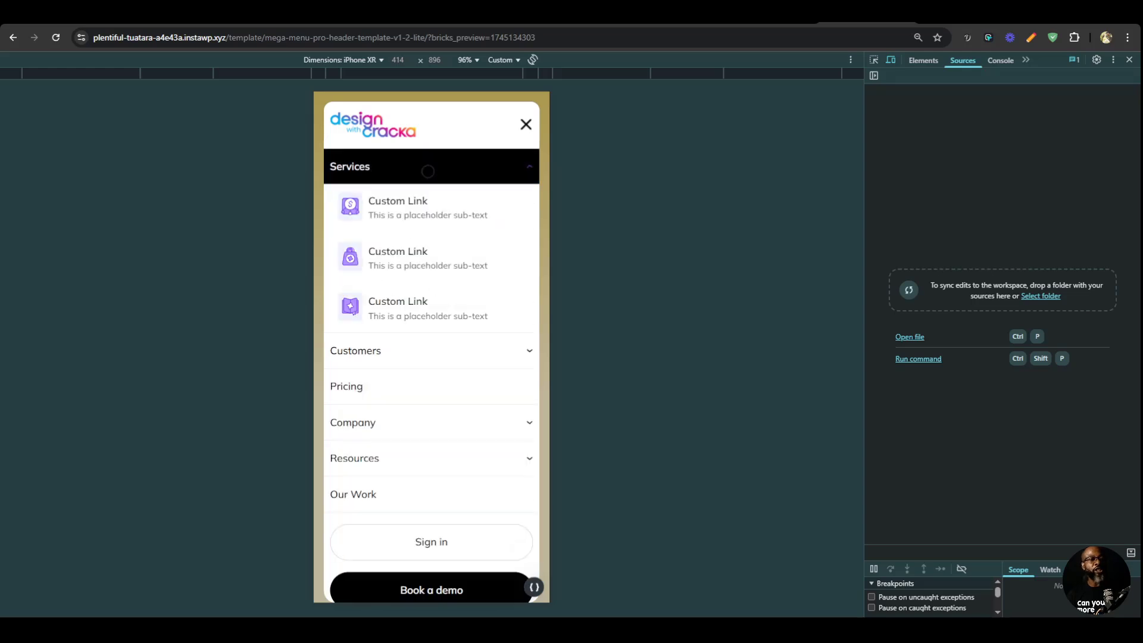
Expand Services in magier.com's mobile menu and compare it with the Services dropdown in the preview.
click(939, 23)
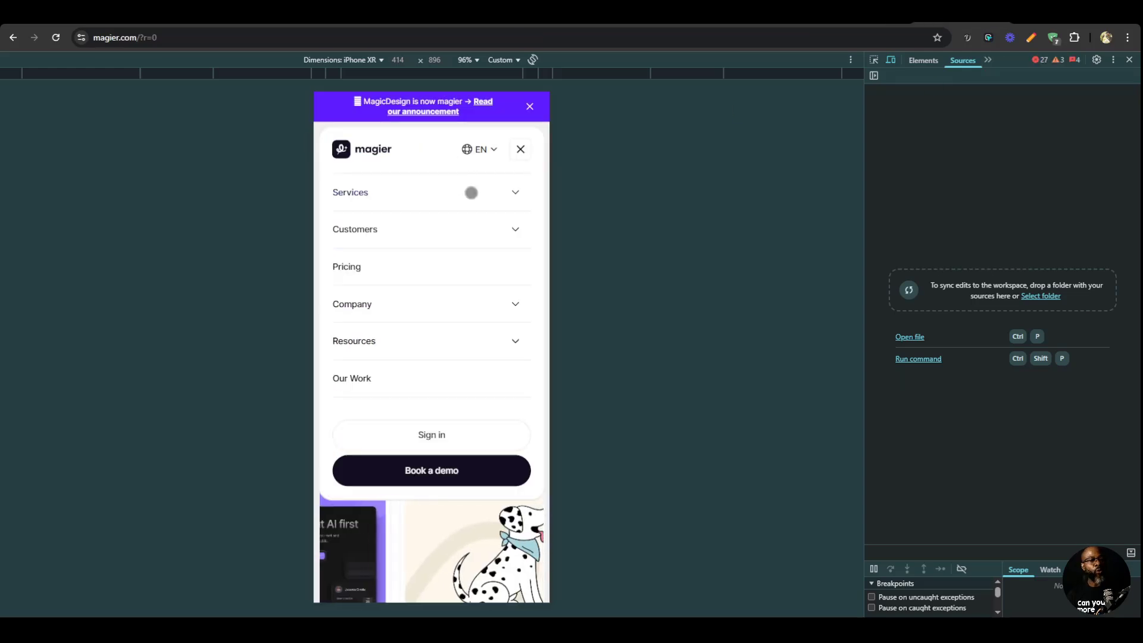
click(458, 192)
click(864, 18)
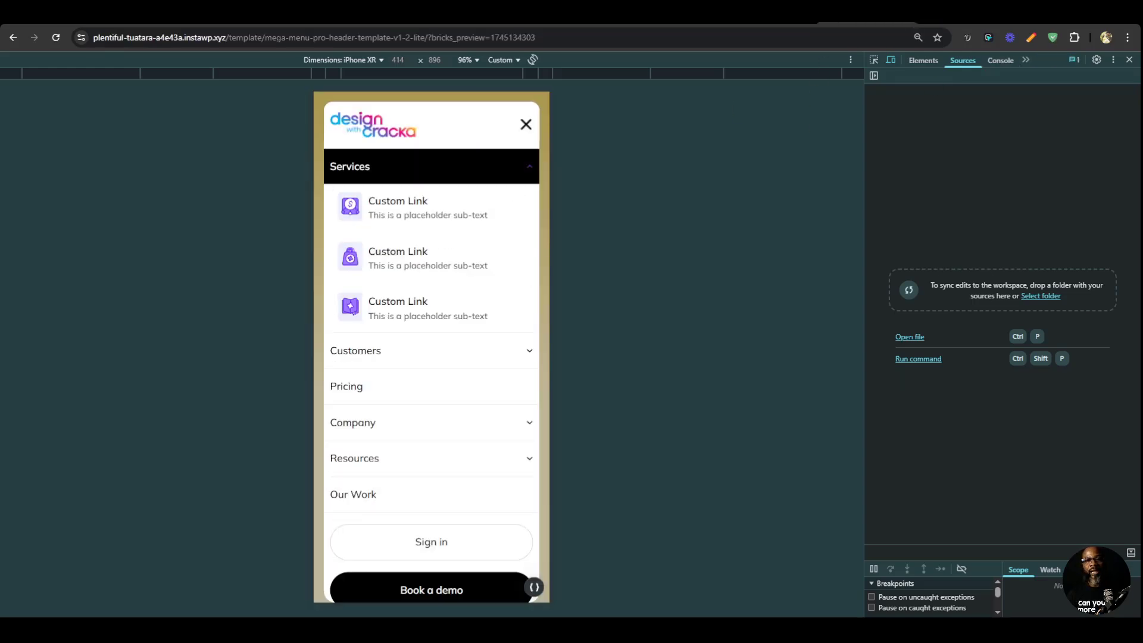
Turn off device emulation for the preview while keeping the developer tools open.
click(1129, 59)
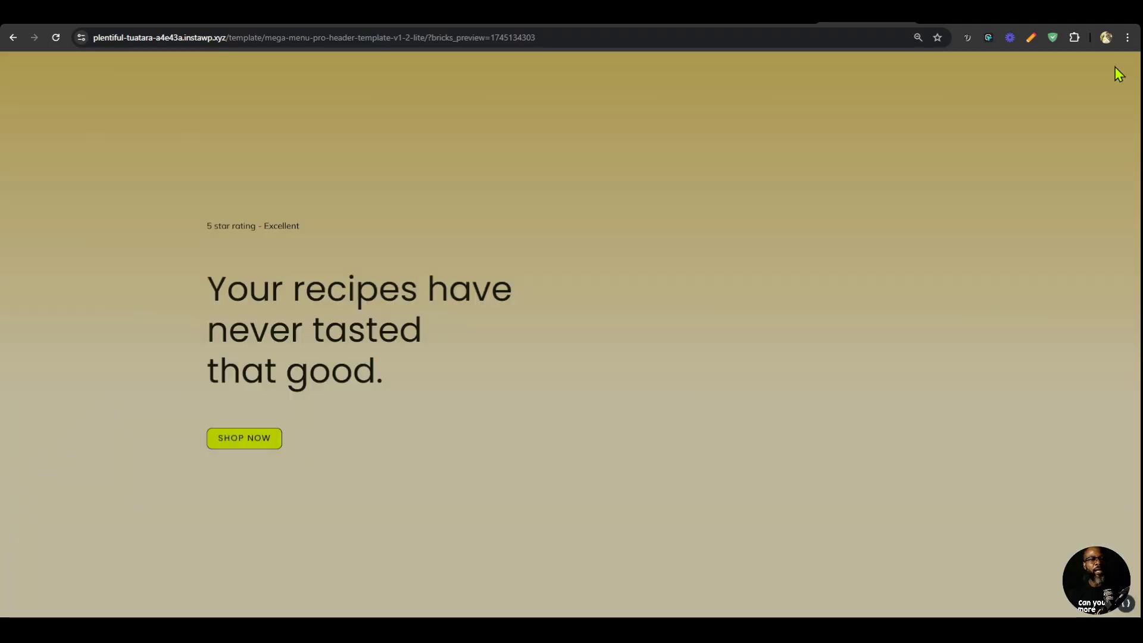
key(ctrl+shift+i)
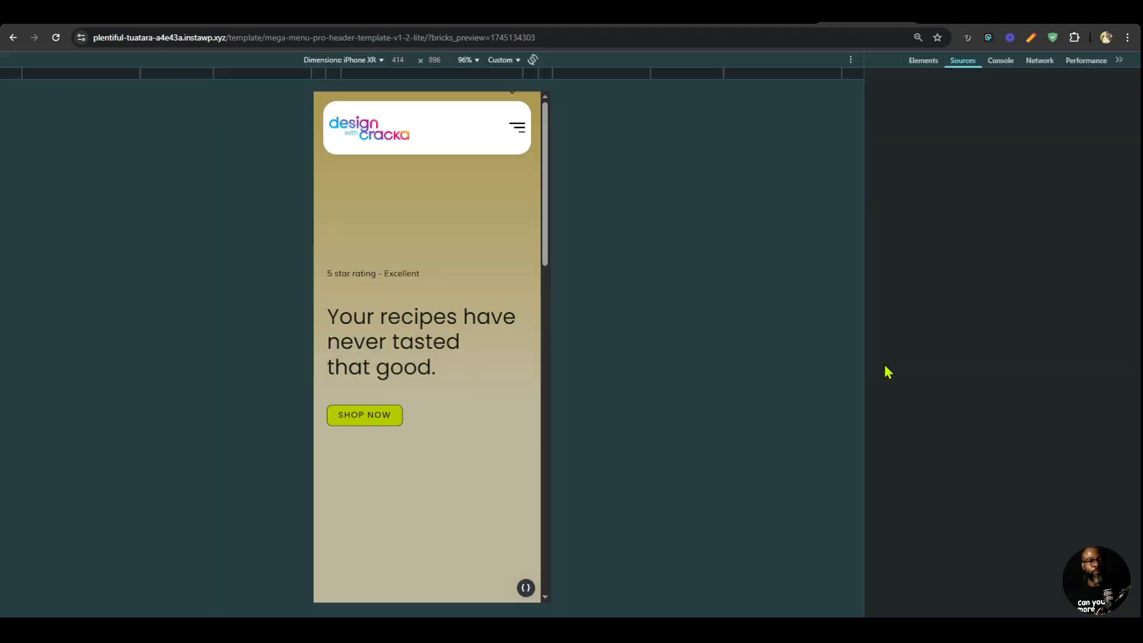
click(891, 59)
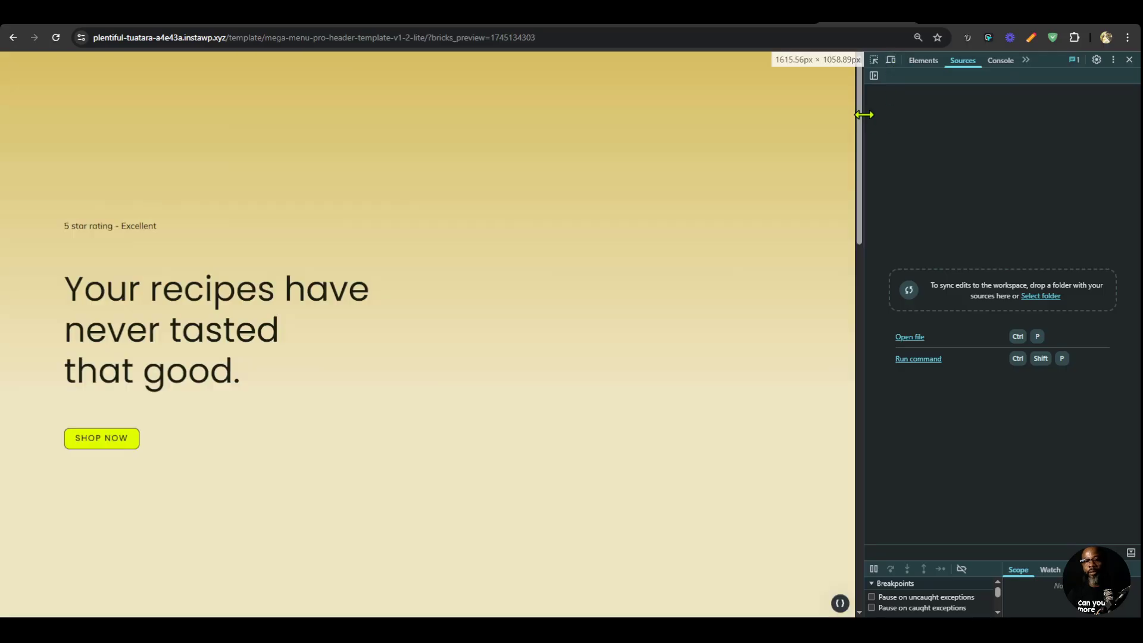
In the Global SCSS dropdown link variables, set --dropdown-active-bg to white and replace the --dropdown-active-clr value with a var() reference.
drag(865, 113, 989, 119)
click(1130, 60)
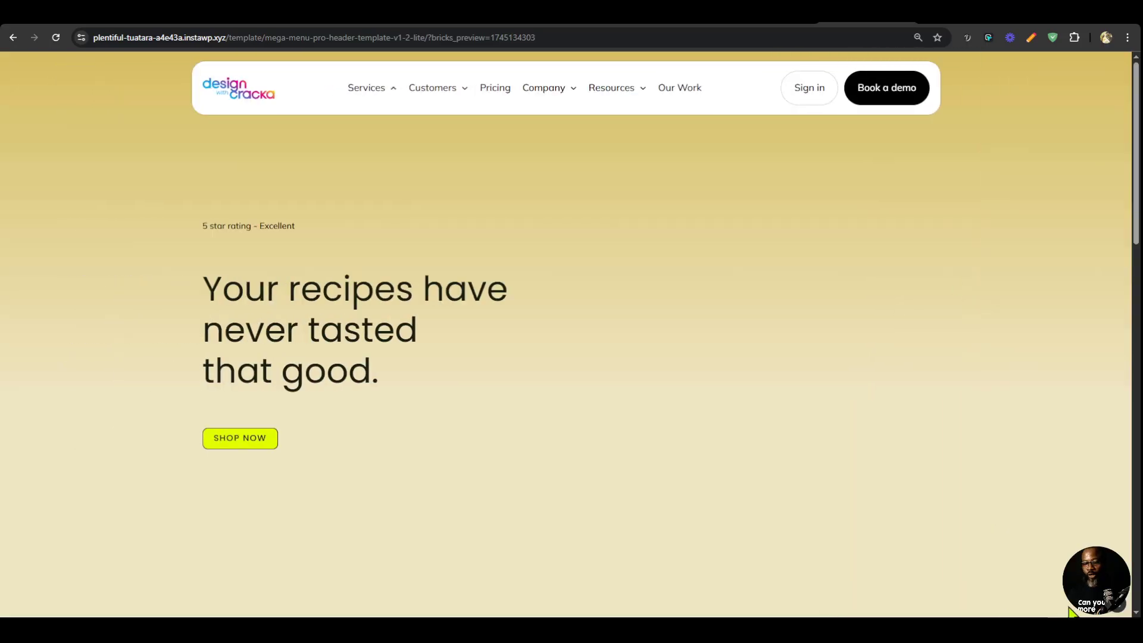
click(1117, 608)
scroll(955, 453, down, 2)
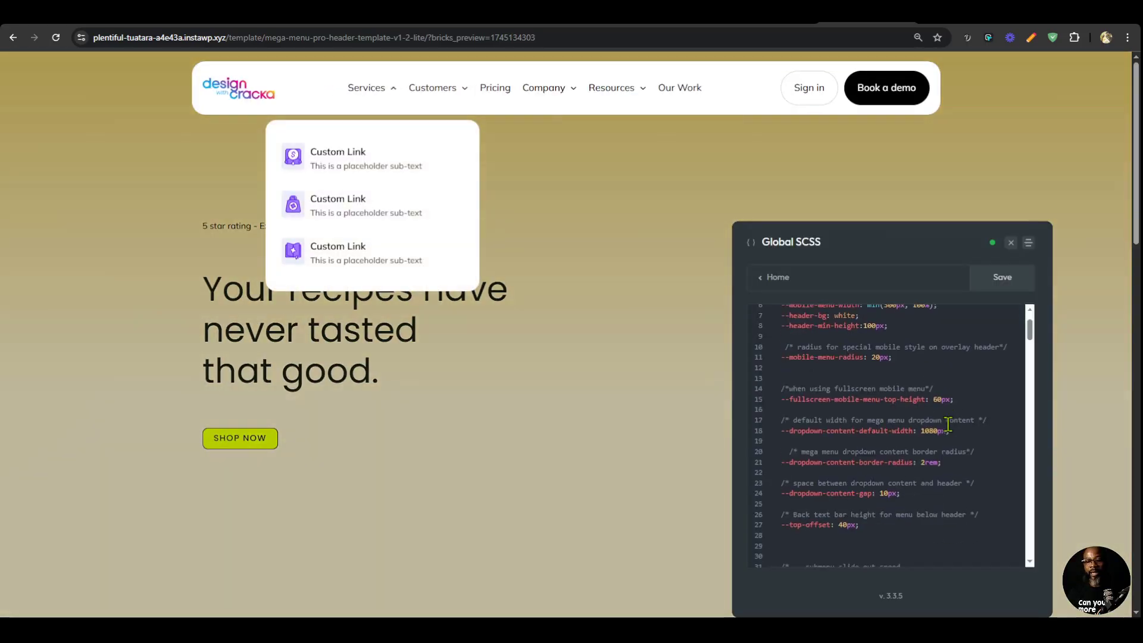
scroll(935, 413, down, 10)
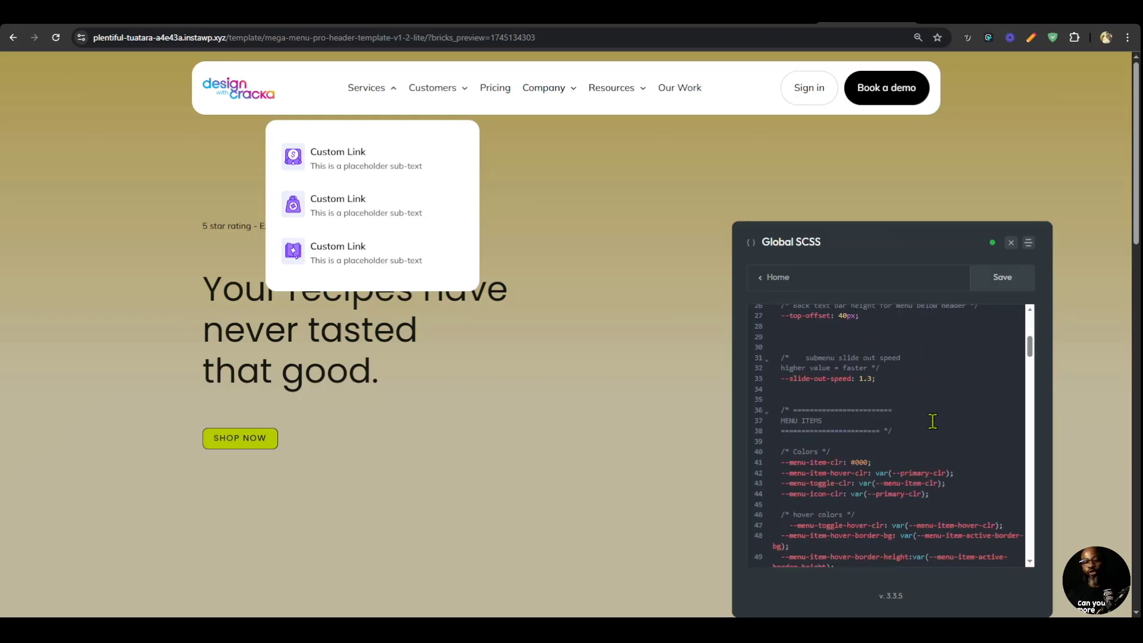
scroll(932, 421, down, 20)
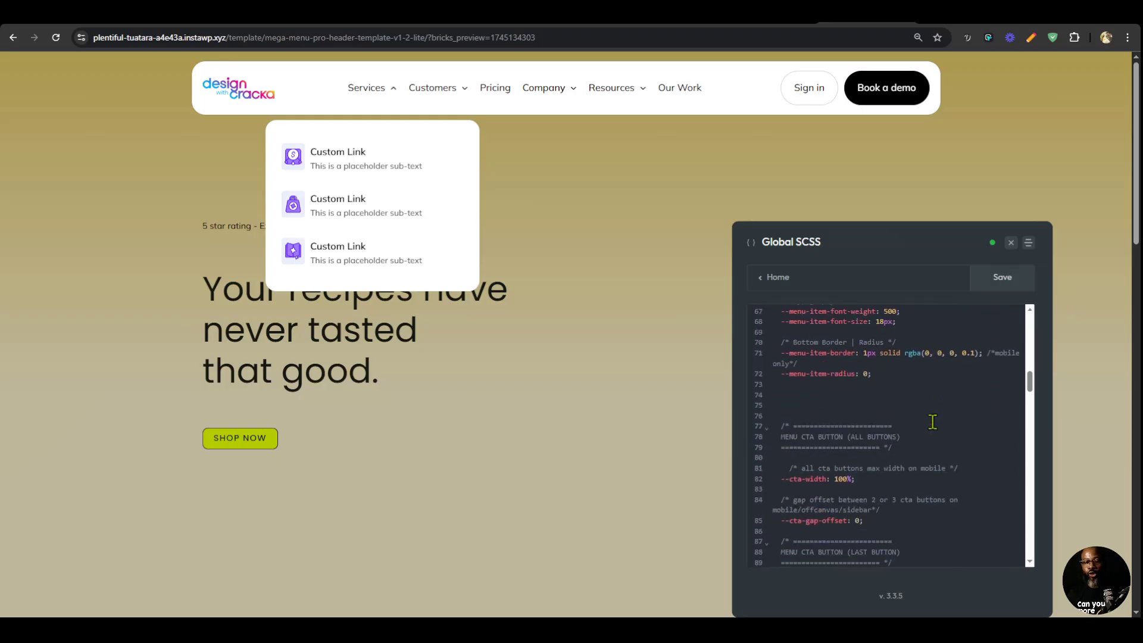
scroll(933, 421, down, 6)
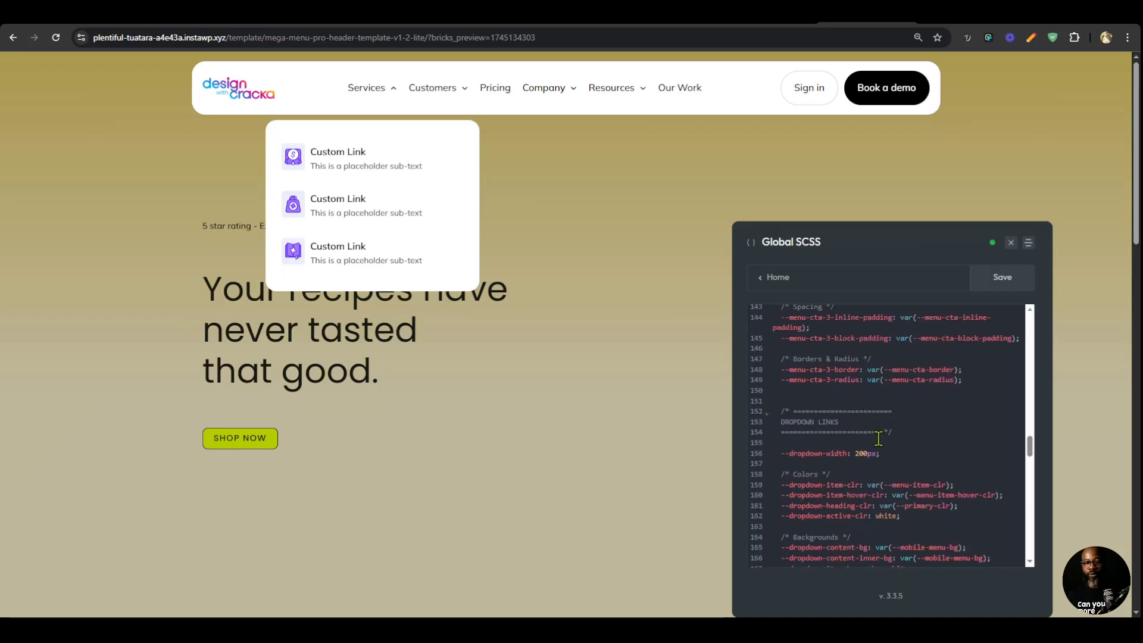
scroll(882, 458, down, 3)
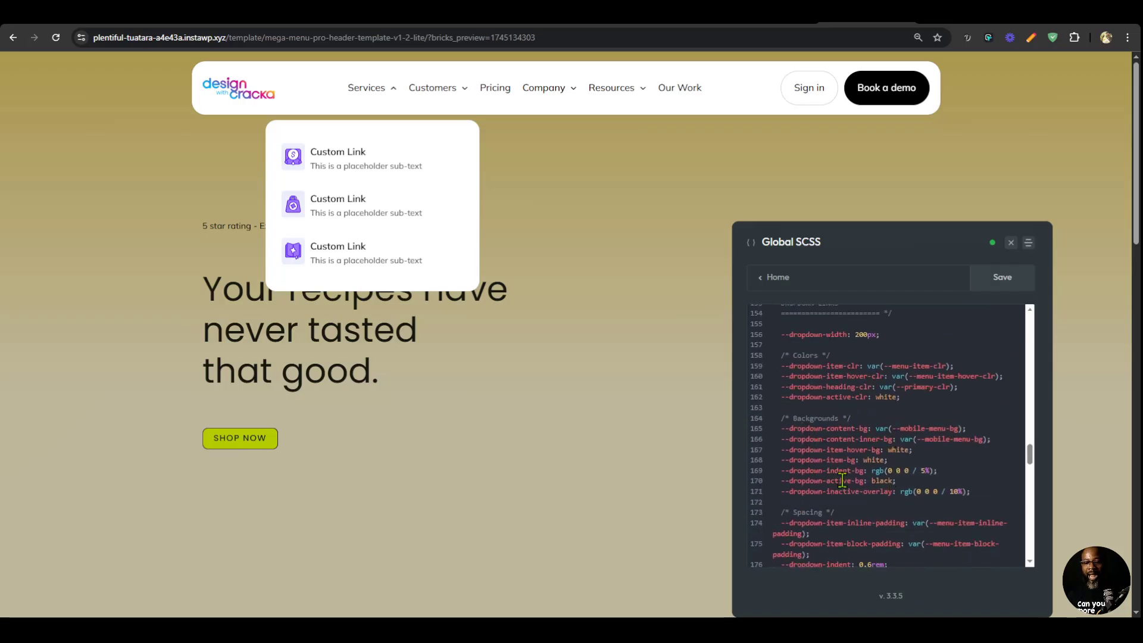
double_click(882, 482)
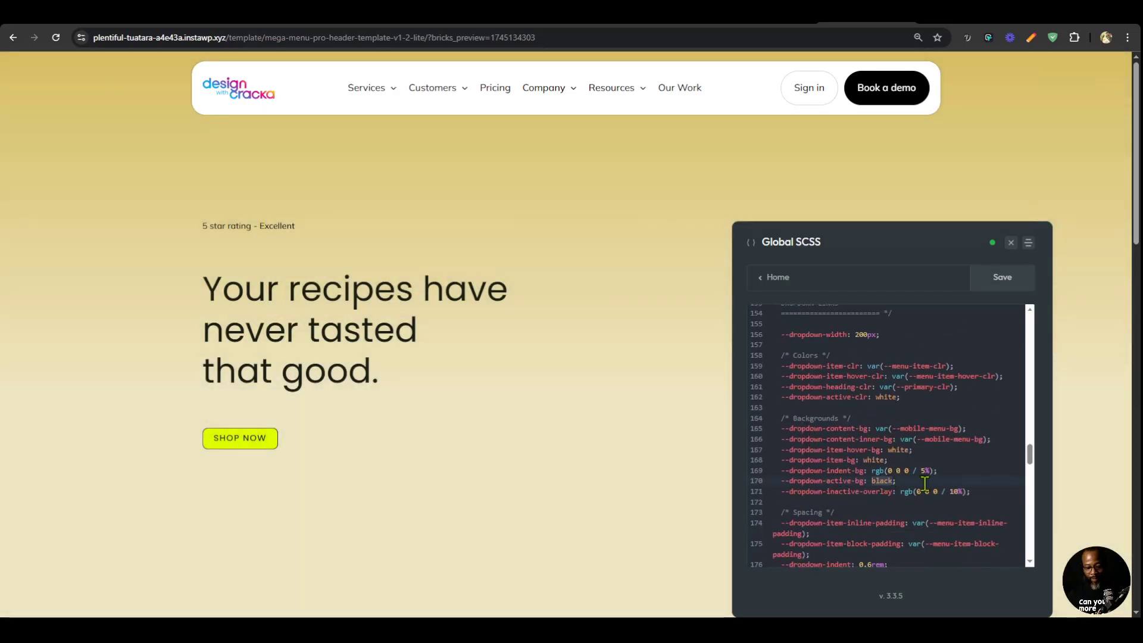
text(white)
click(957, 464)
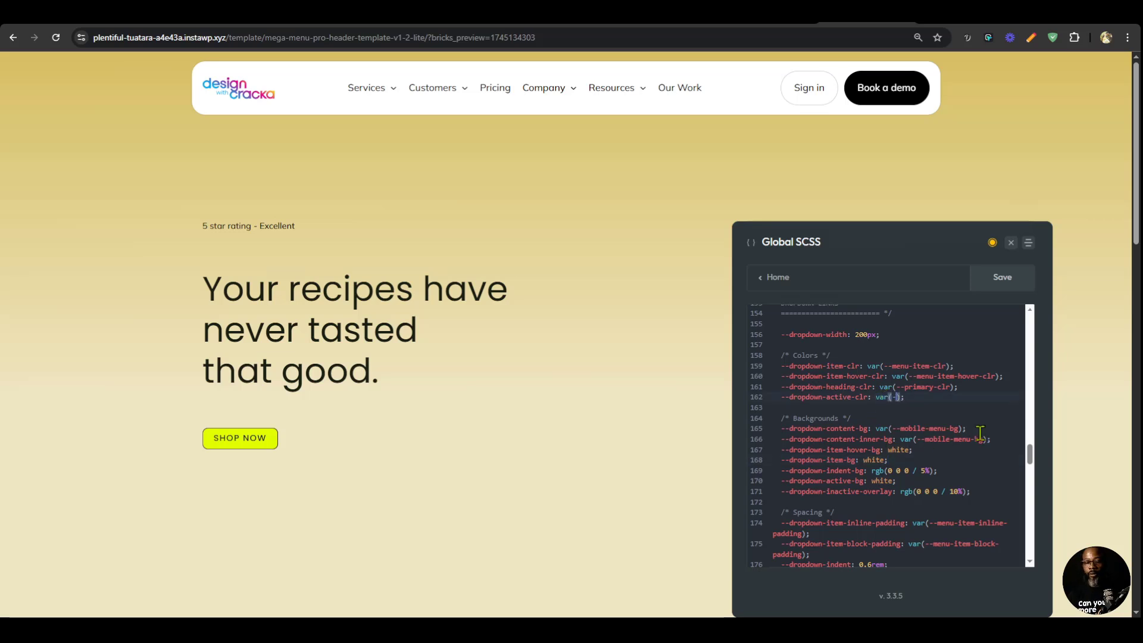
click(1011, 242)
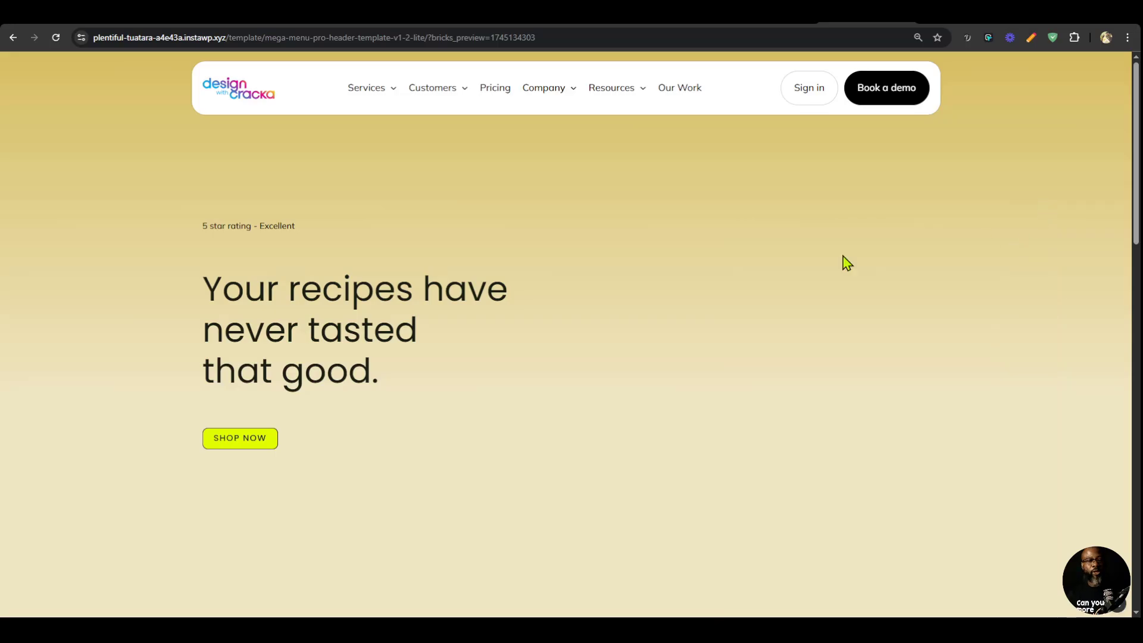
Check in device emulation how the mobile menu's Customers and Company dropdowns look when expanded and collapsed.
key(F12)
click(1018, 60)
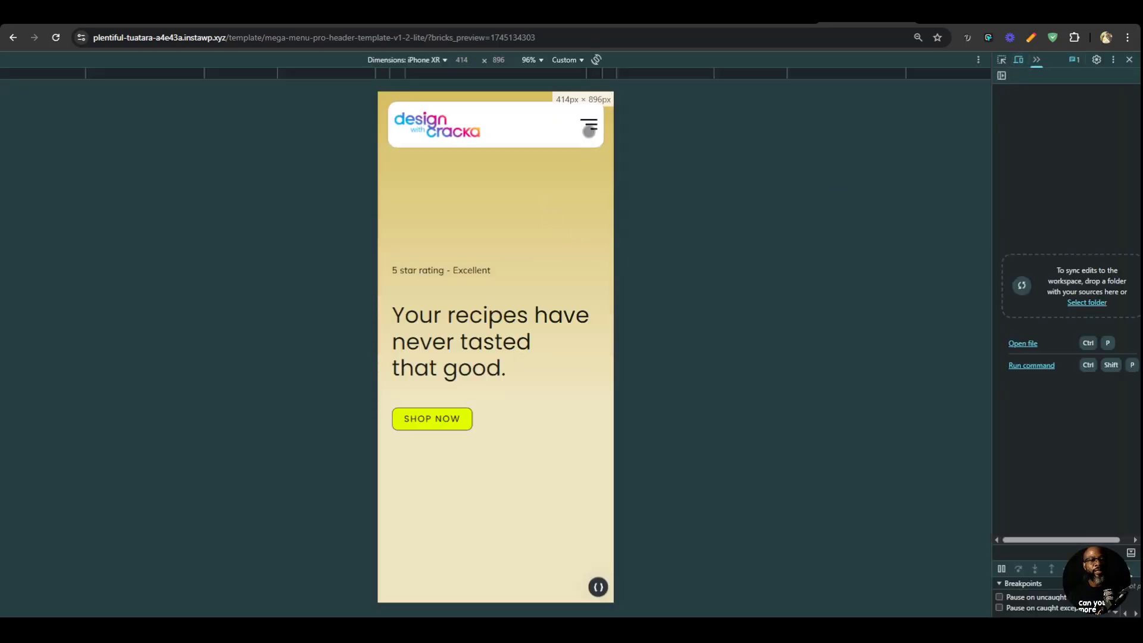
click(589, 125)
click(569, 201)
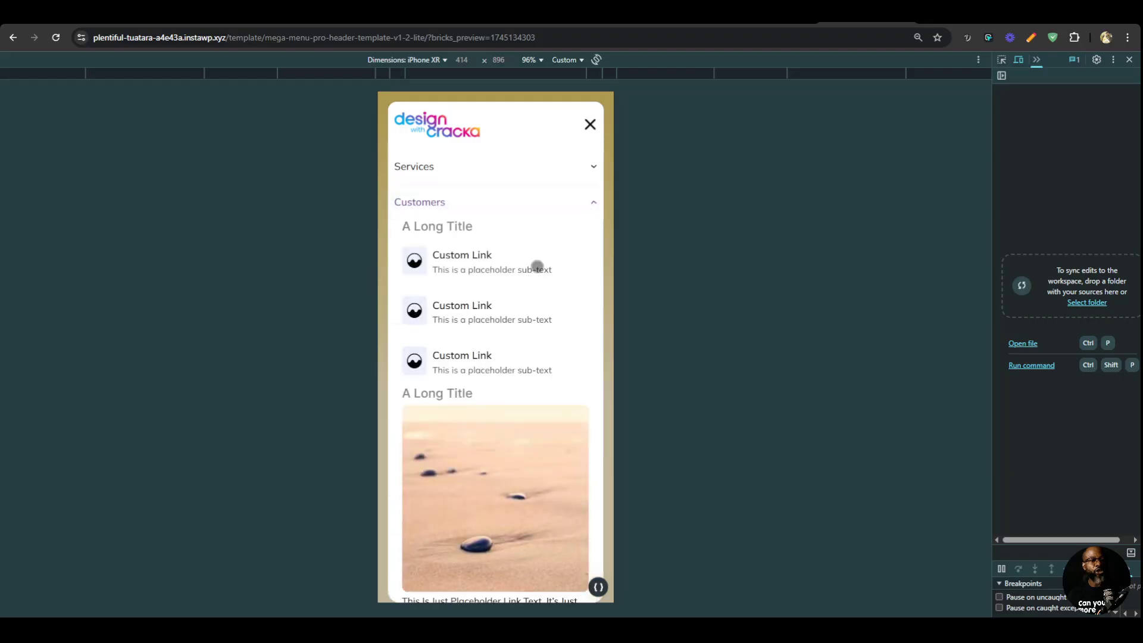
click(544, 200)
click(479, 211)
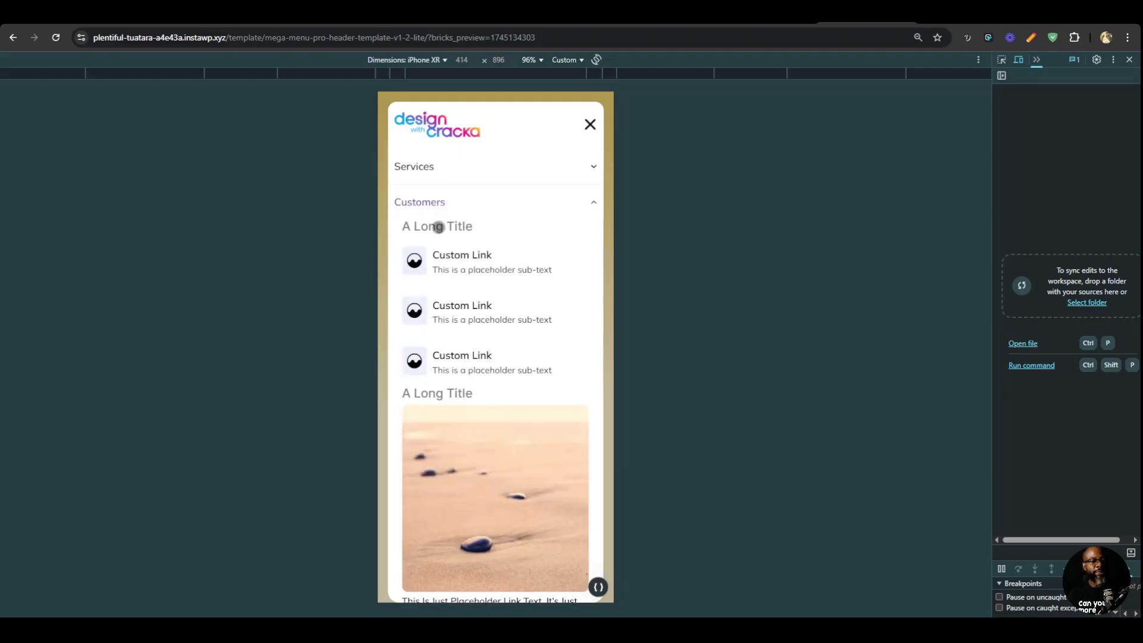
click(504, 213)
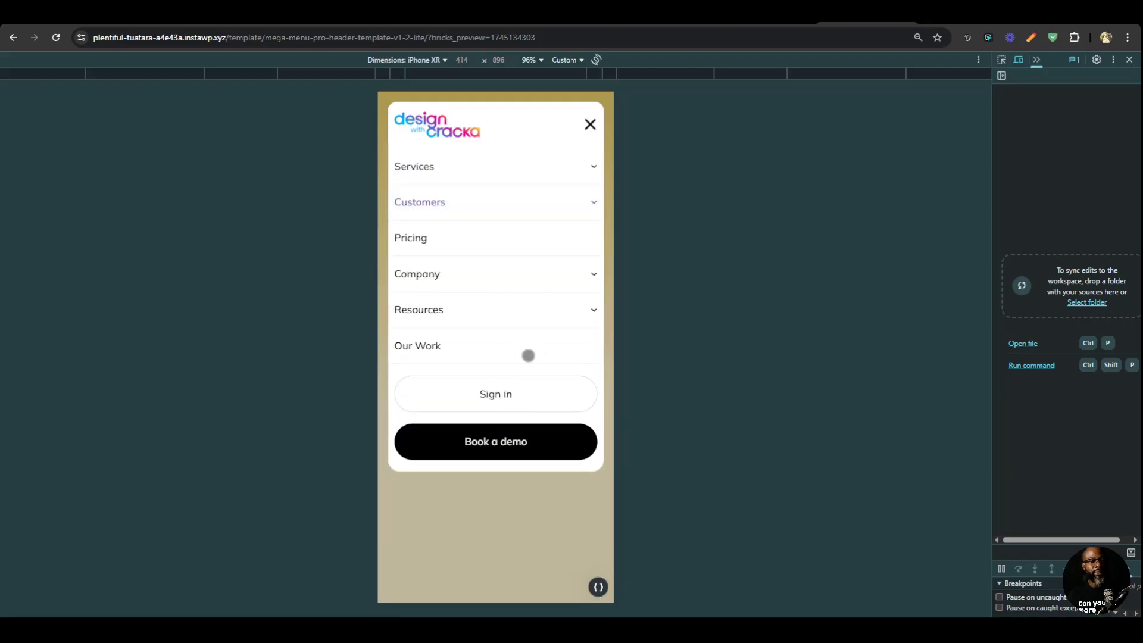
click(532, 283)
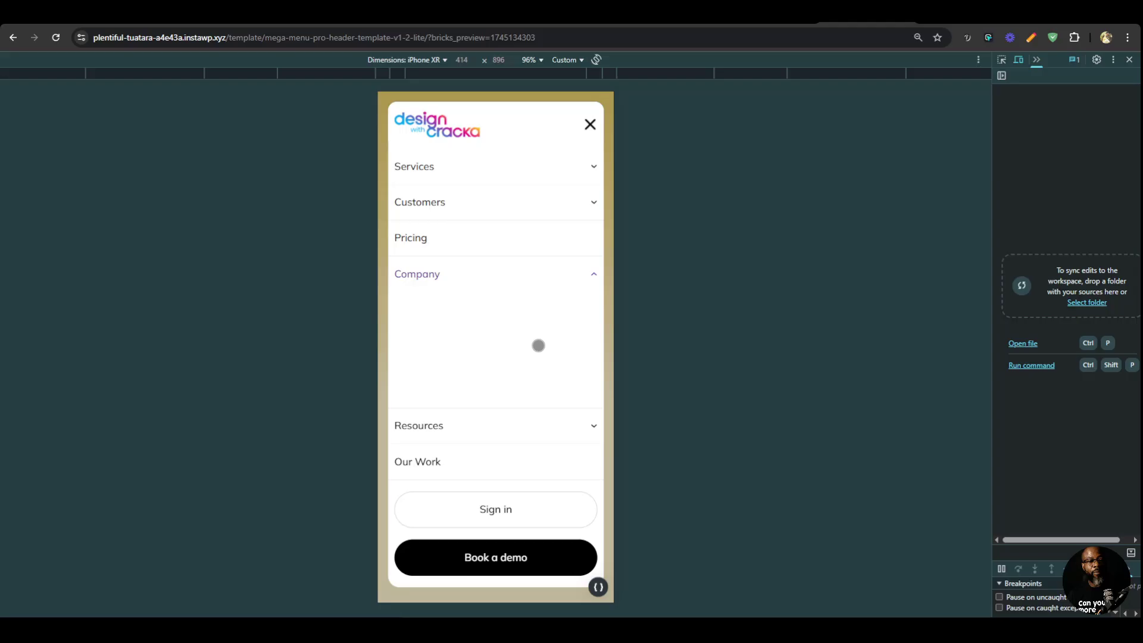
click(485, 206)
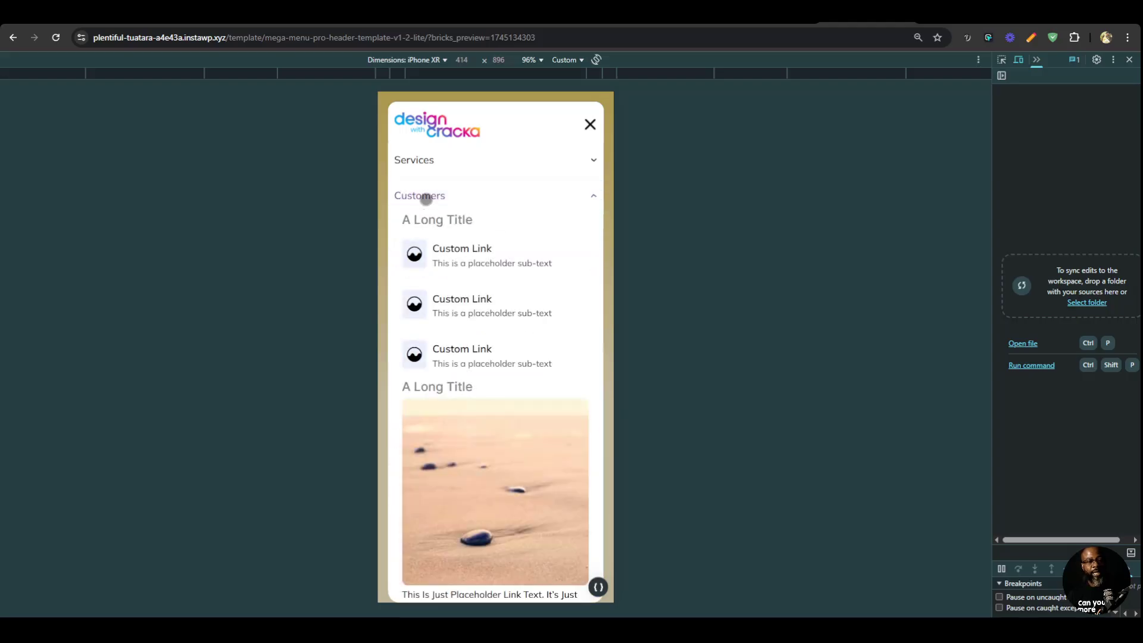
click(535, 204)
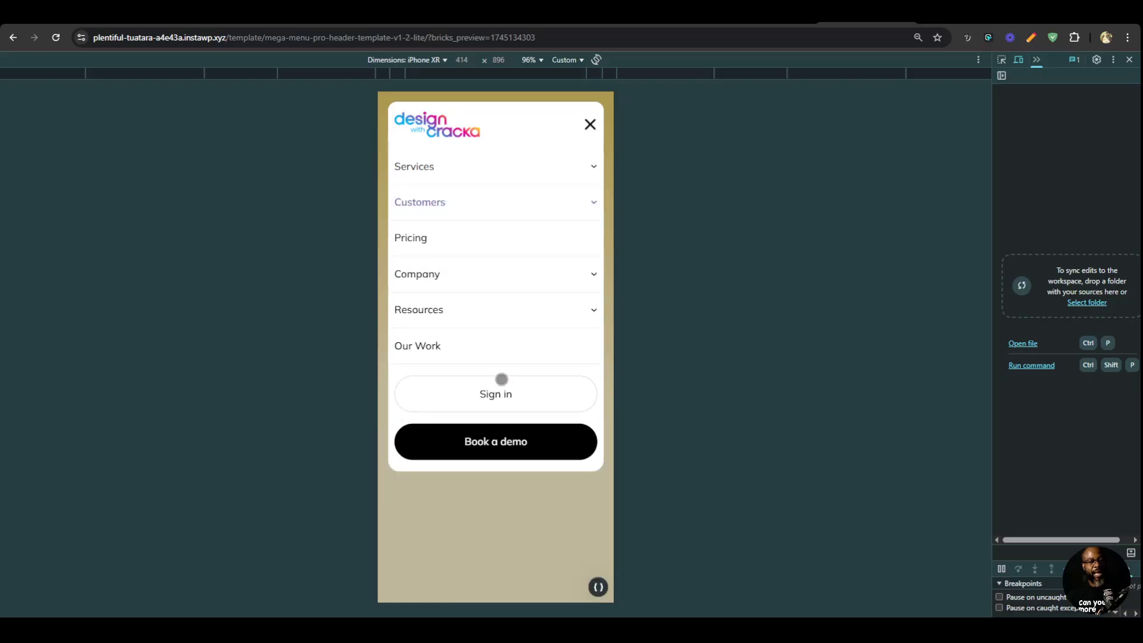
click(523, 278)
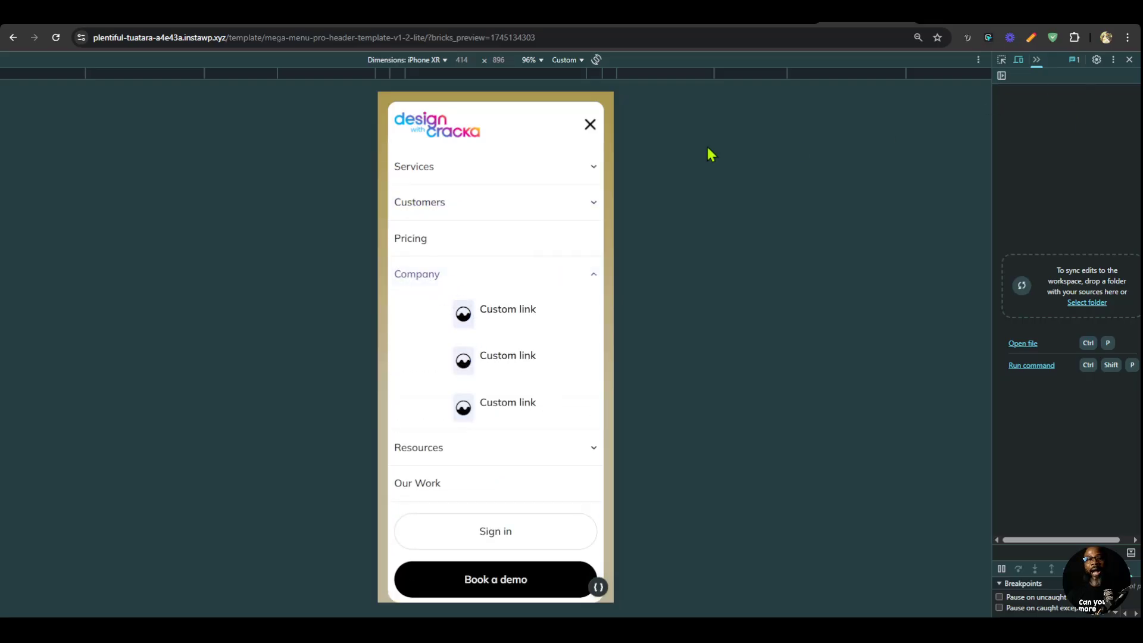
Close the developer tools on the preview and save the Global SCSS changes.
click(1129, 60)
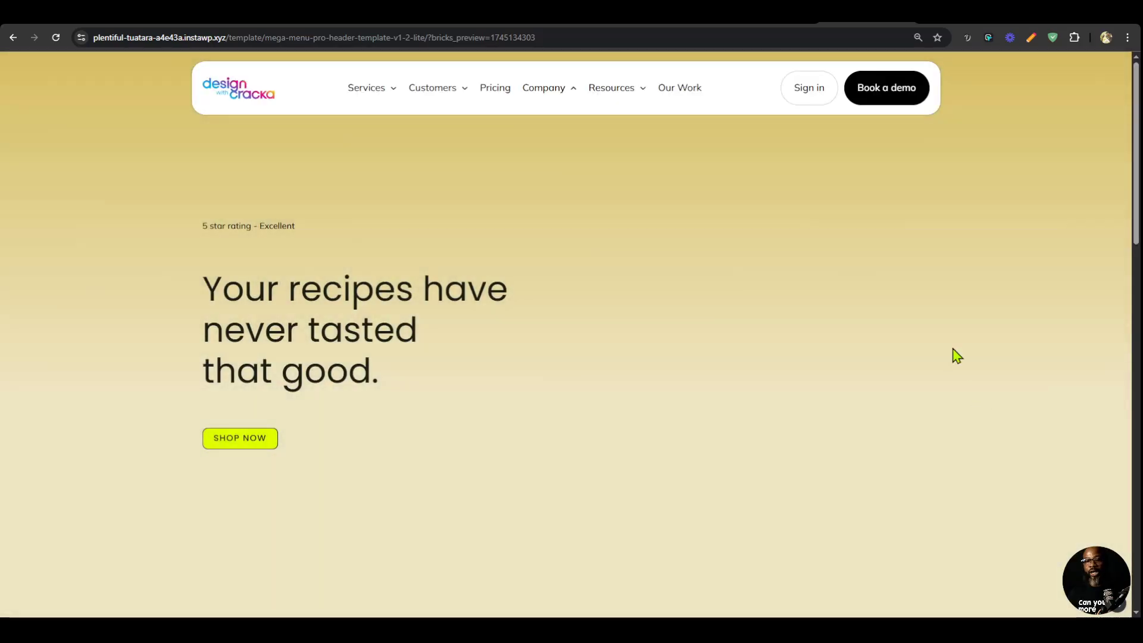
click(1120, 606)
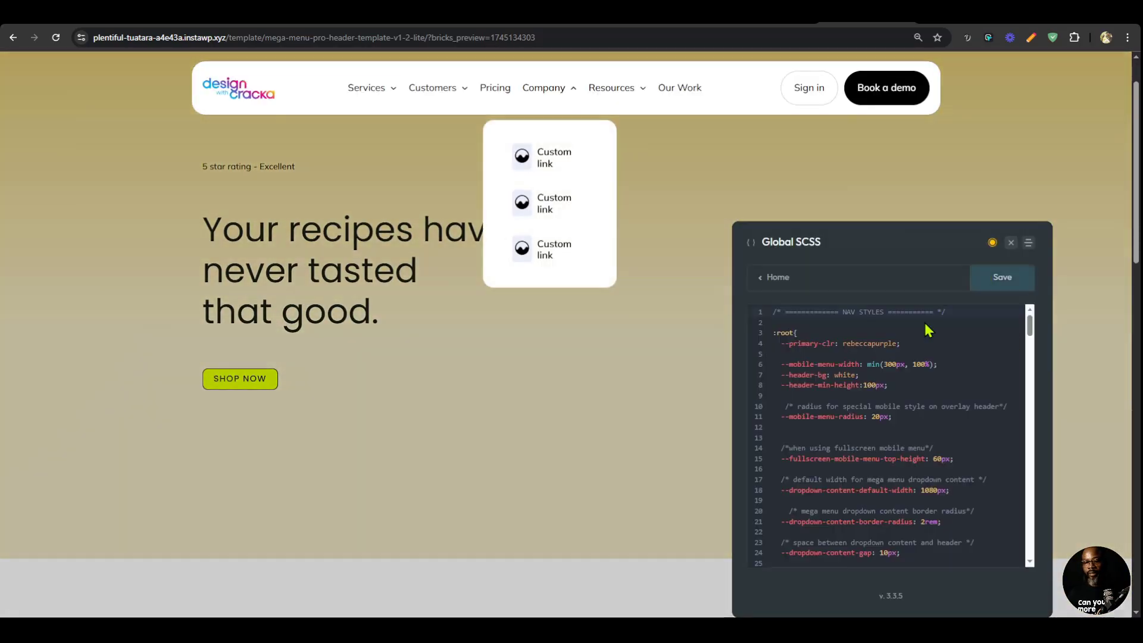
click(998, 290)
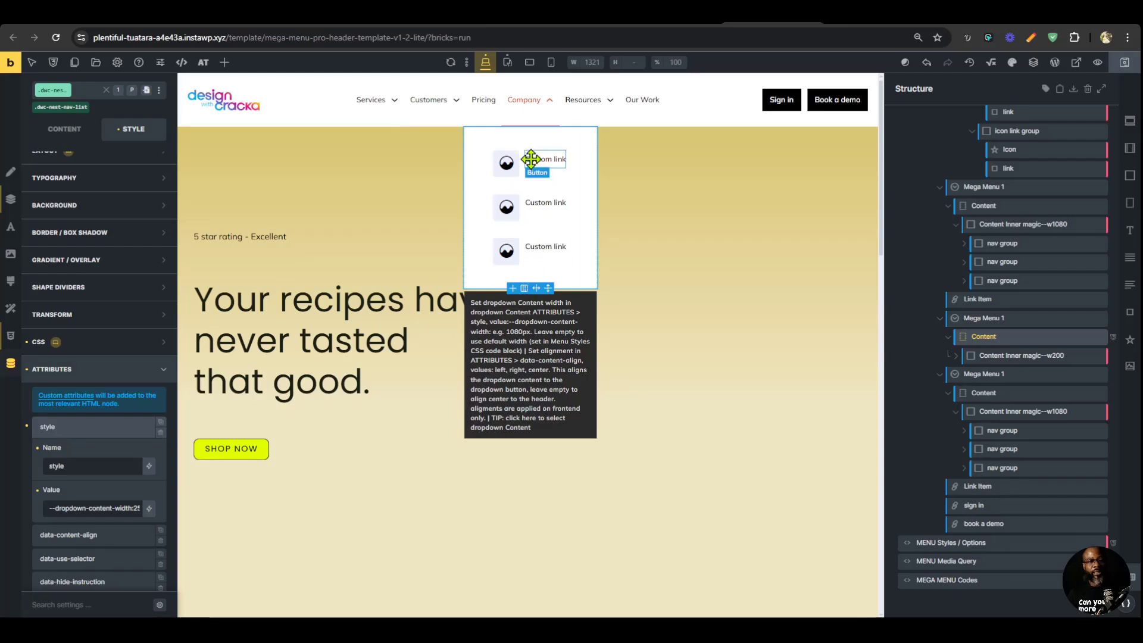
In the Bricks builder, clear the max width of the Company dropdown's Content Inner magic--w200 element.
click(1030, 355)
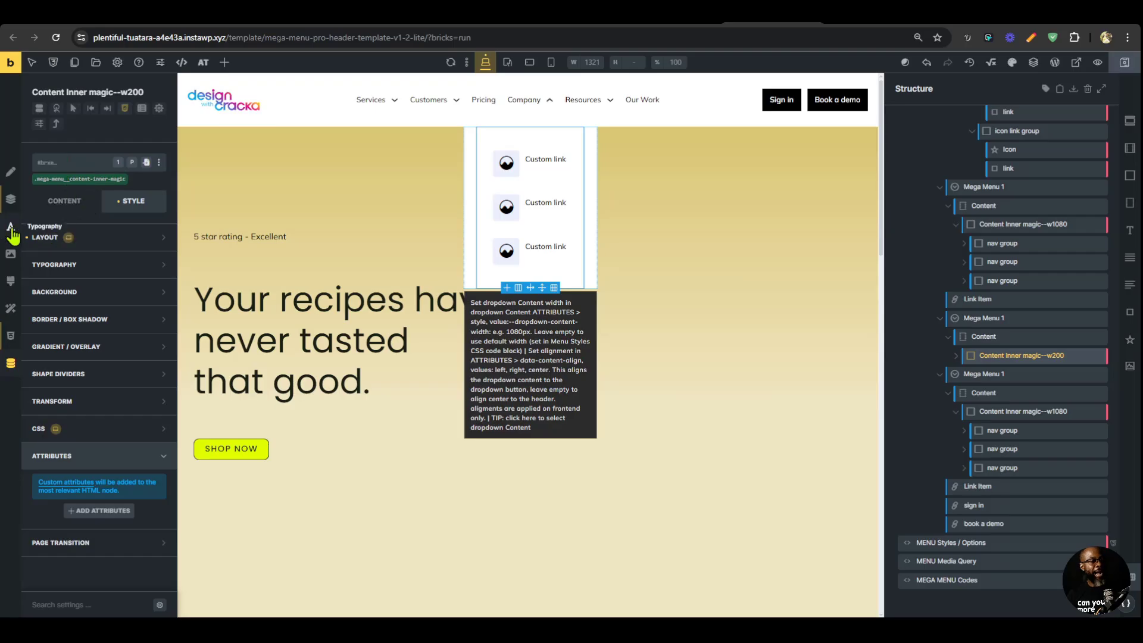
click(13, 216)
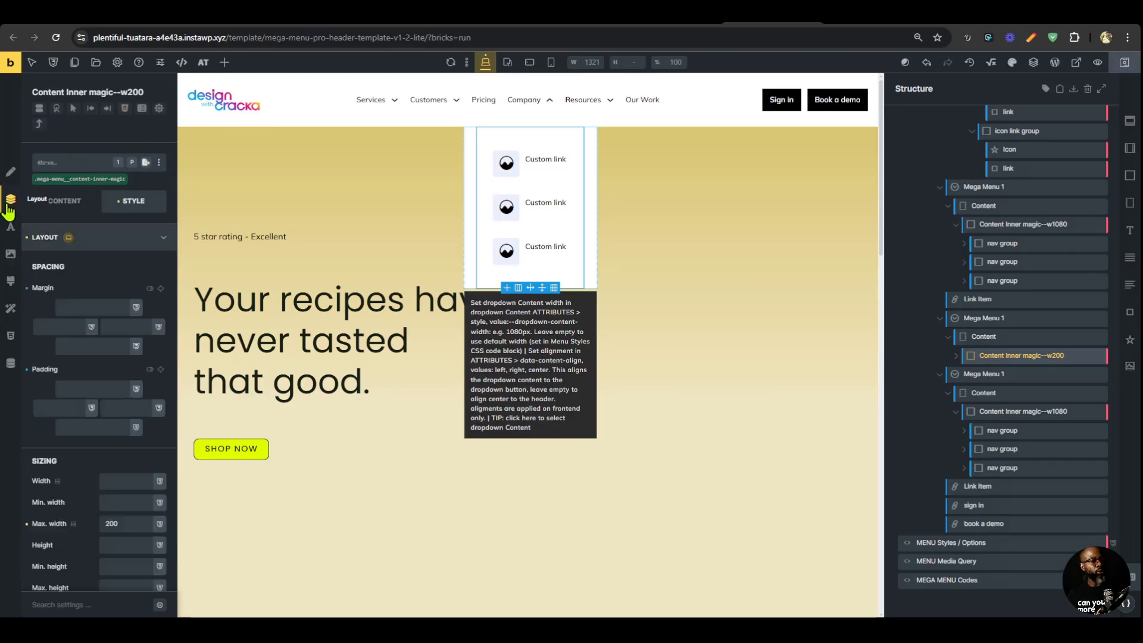
scroll(46, 295, down, 3)
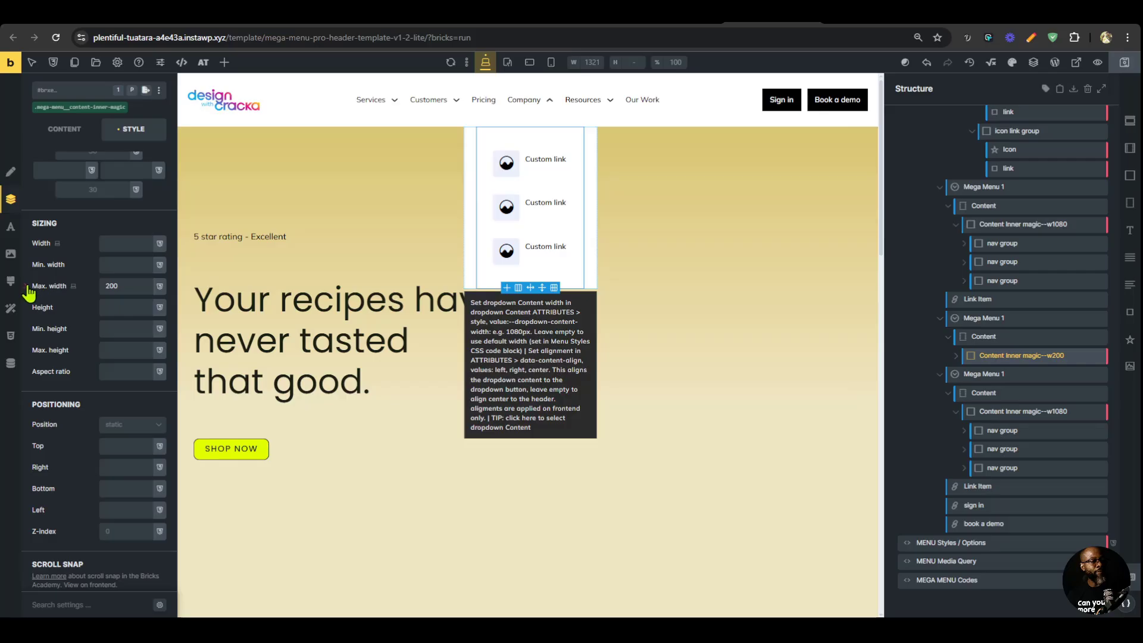
click(28, 286)
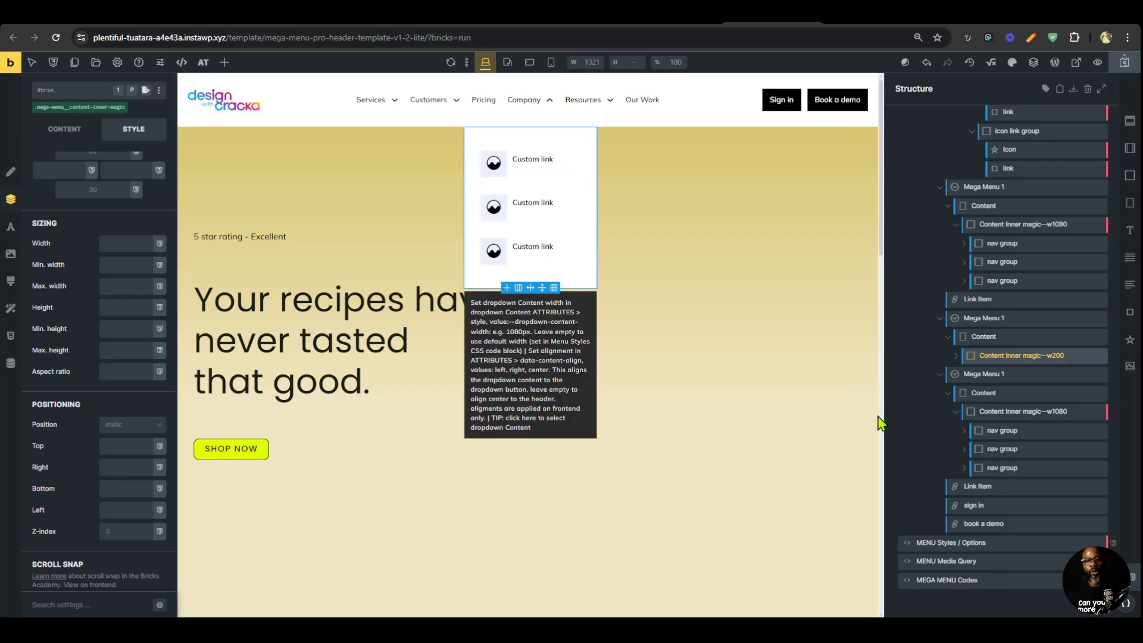
Inspect the layout spacing of the Services dropdown's content inner, first link and nav group, including the nav group at the tablet breakpoint.
scroll(1028, 350, up, 3)
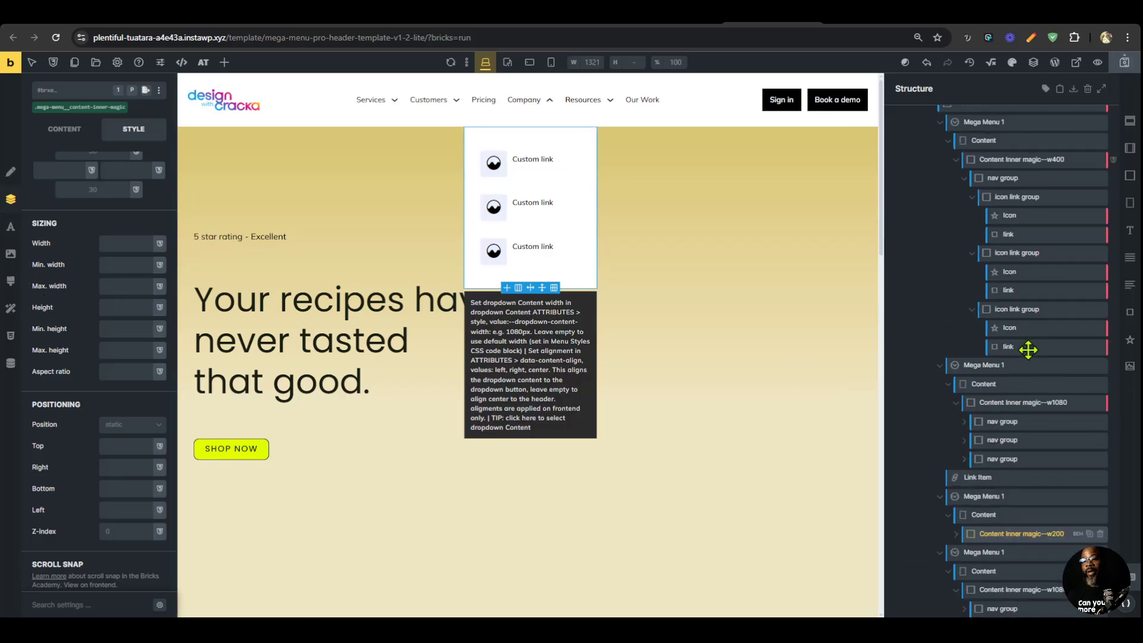
click(1039, 160)
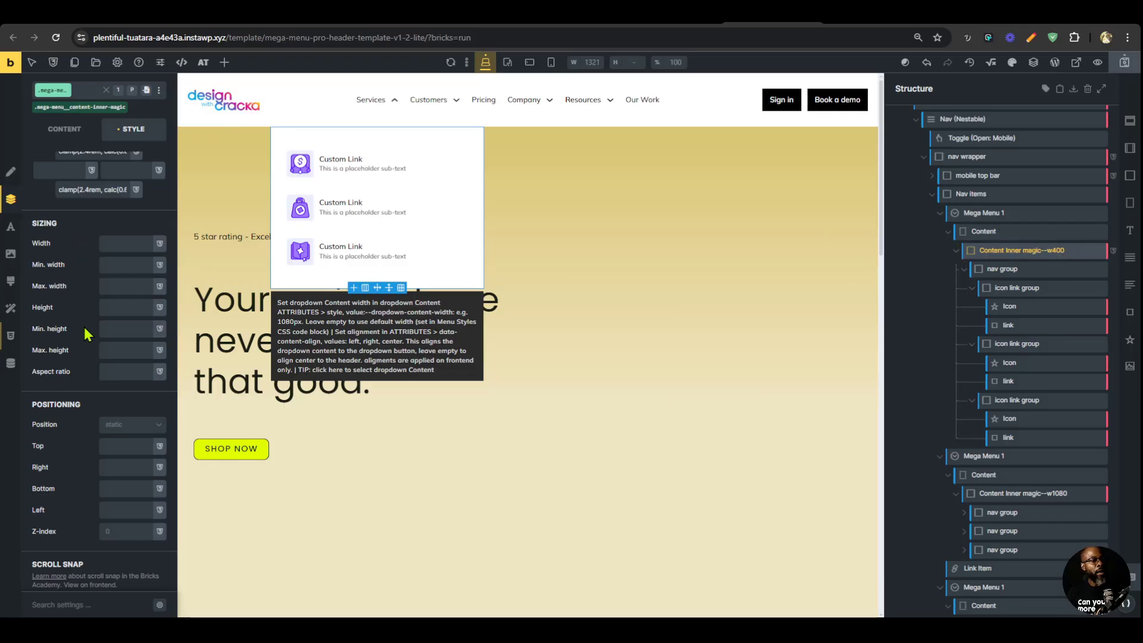
scroll(86, 335, up, 4)
scroll(94, 219, down, 3)
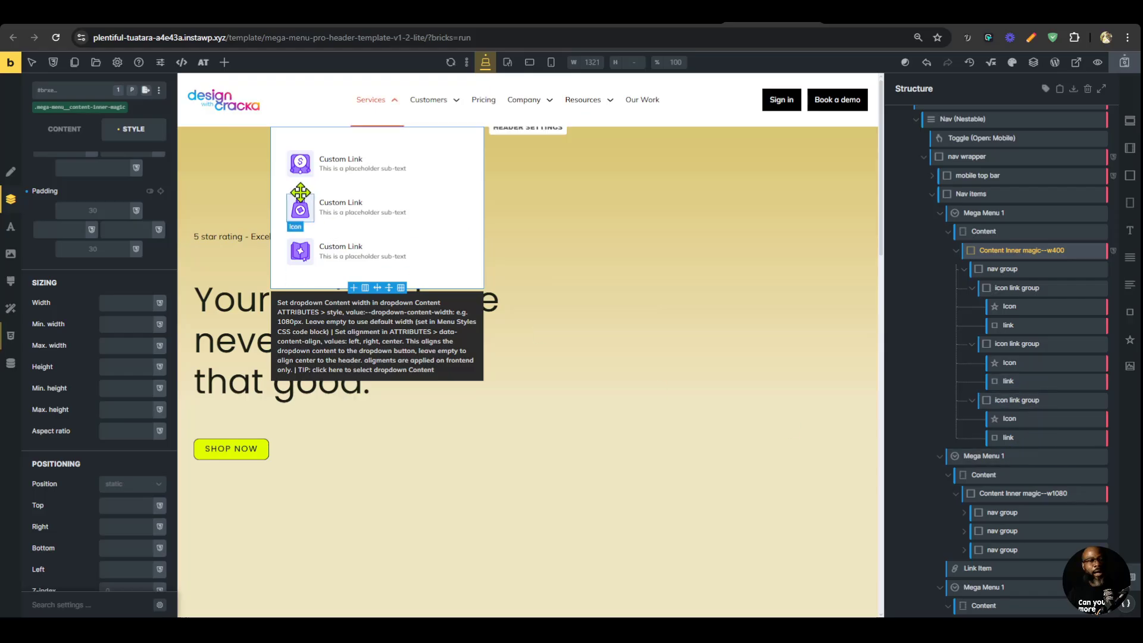
click(335, 161)
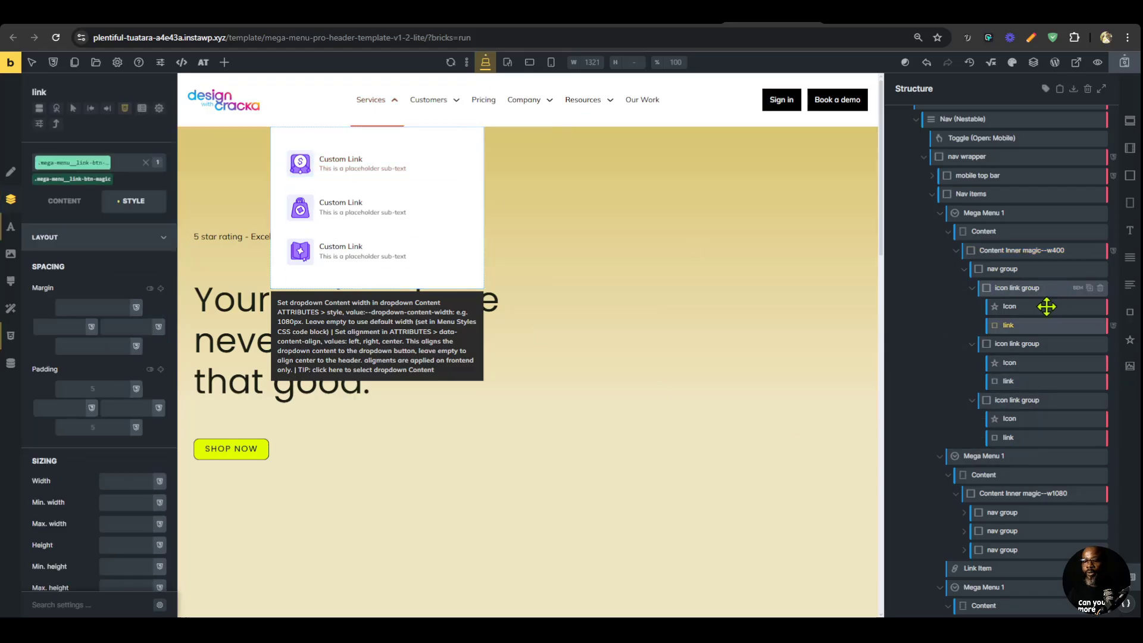
scroll(1021, 273, up, 1)
click(1024, 286)
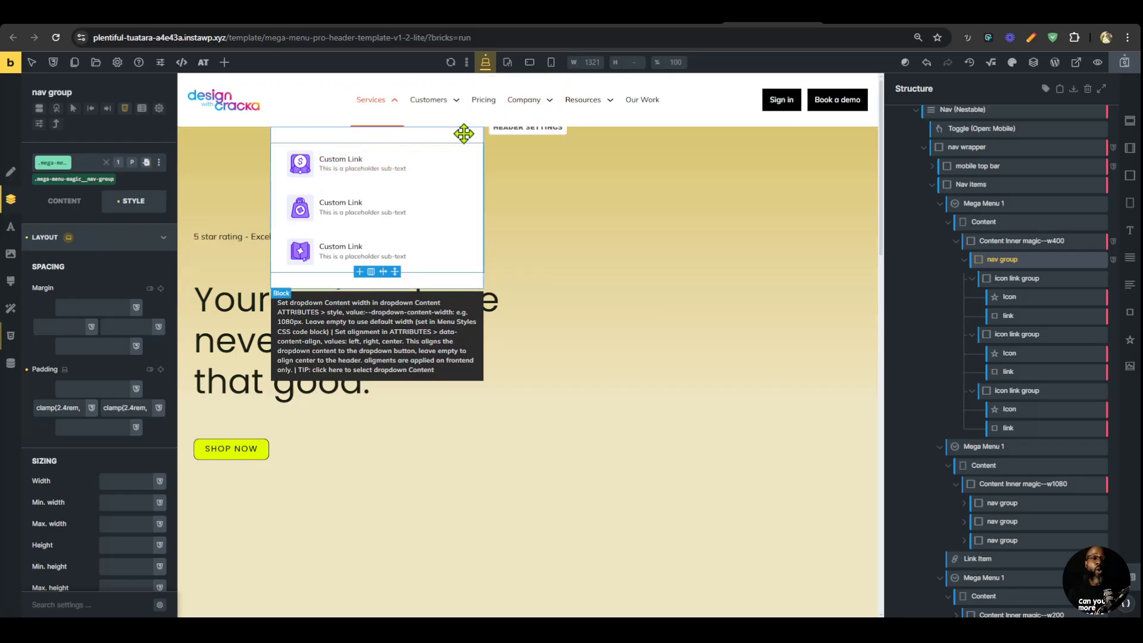
click(508, 64)
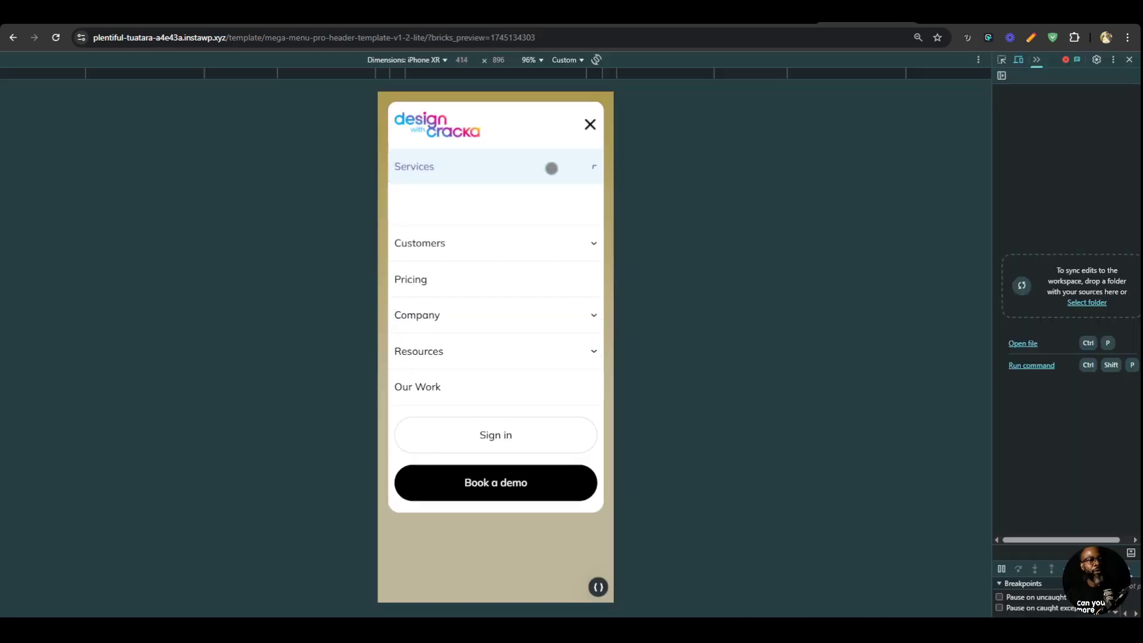
Review the preview's mobile menu, examining the spacing inside the Services, Customers, Company and Resources dropdowns.
click(528, 171)
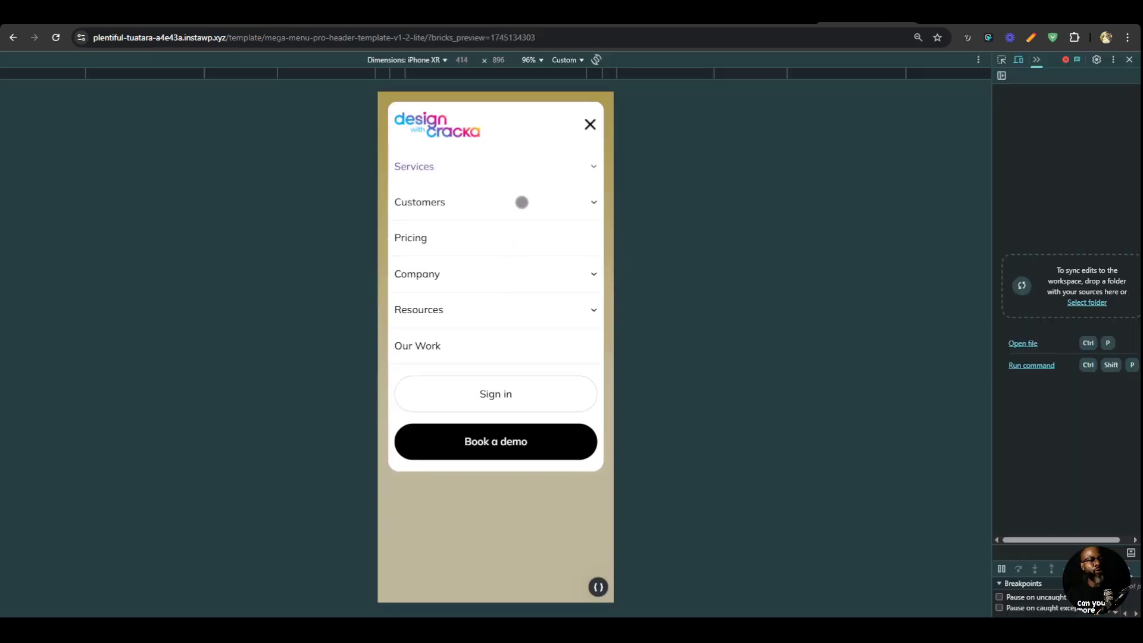
click(522, 202)
scroll(492, 395, down, 10)
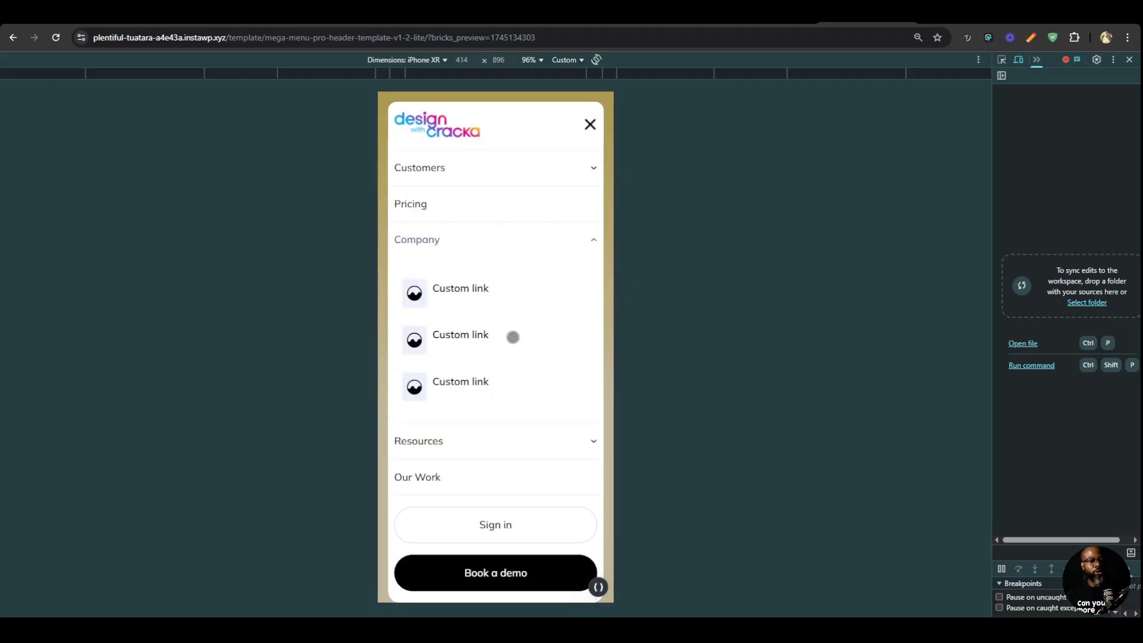
click(520, 446)
scroll(512, 417, down, 5)
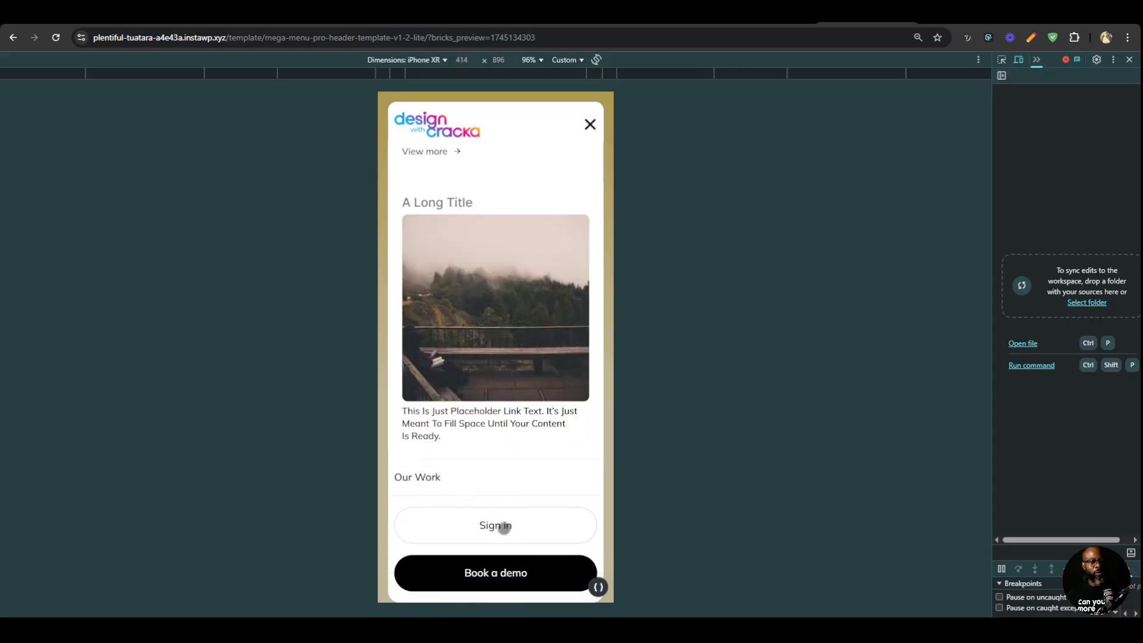
scroll(541, 438, up, 12)
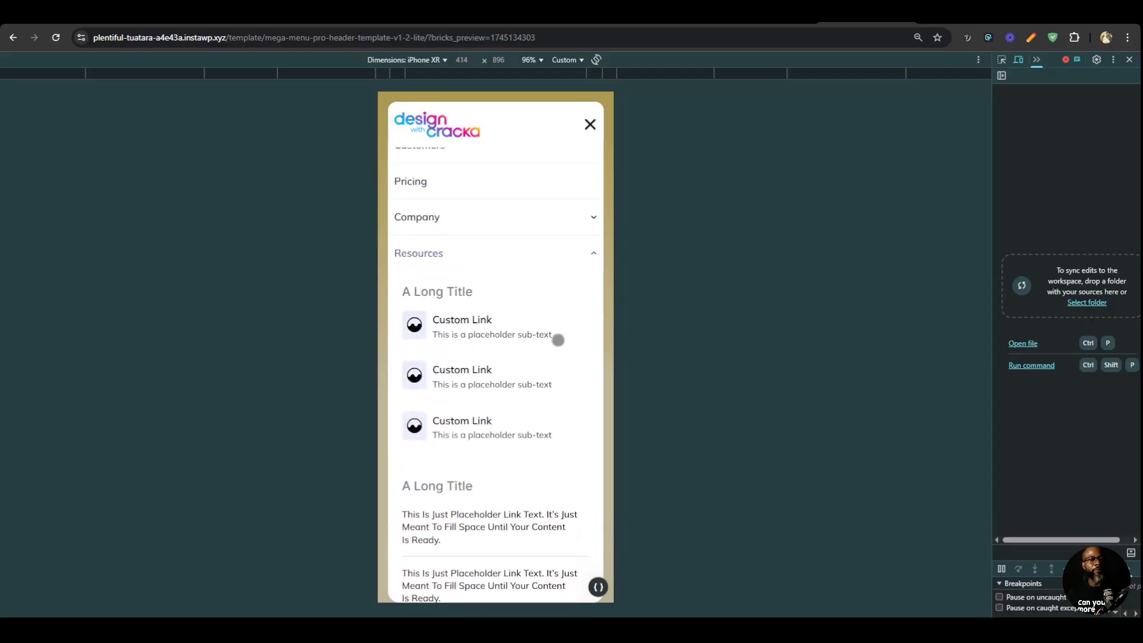
click(571, 200)
click(574, 174)
click(590, 124)
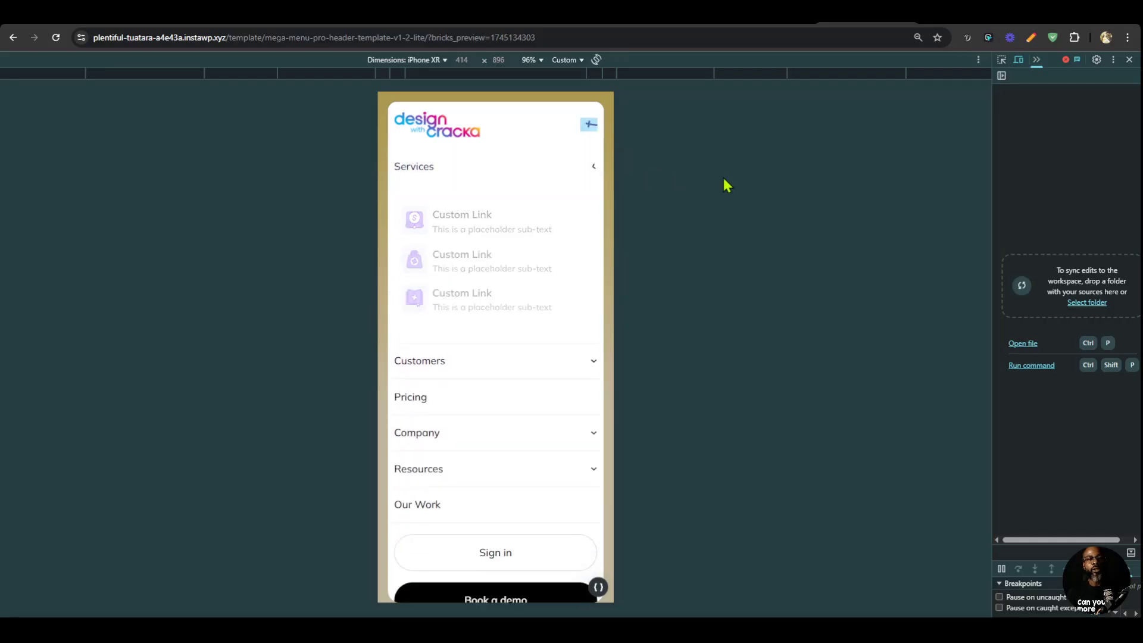
Close the preview's device emulation and developer tools, and toggle the Services dropdown in magier.com's mobile menu for comparison.
click(1019, 60)
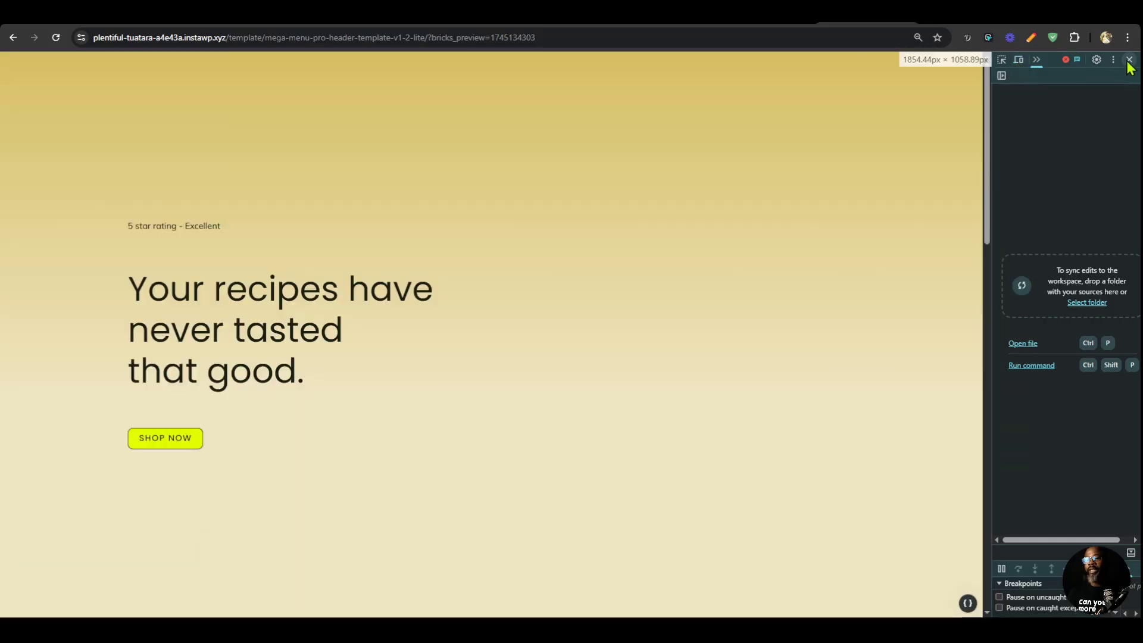
click(1129, 60)
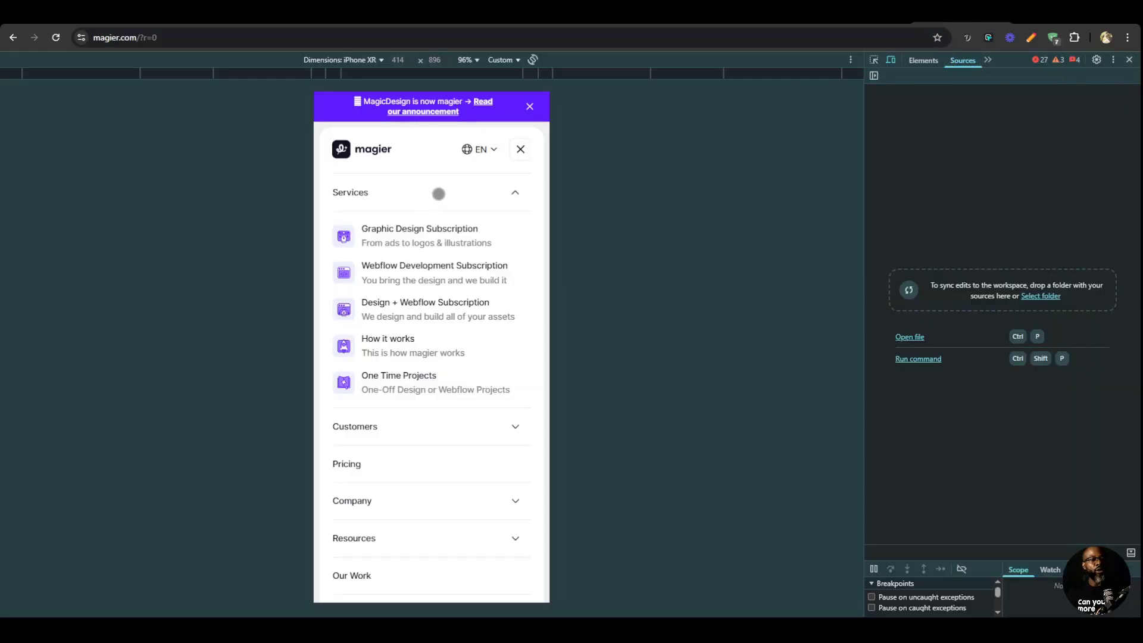
click(438, 194)
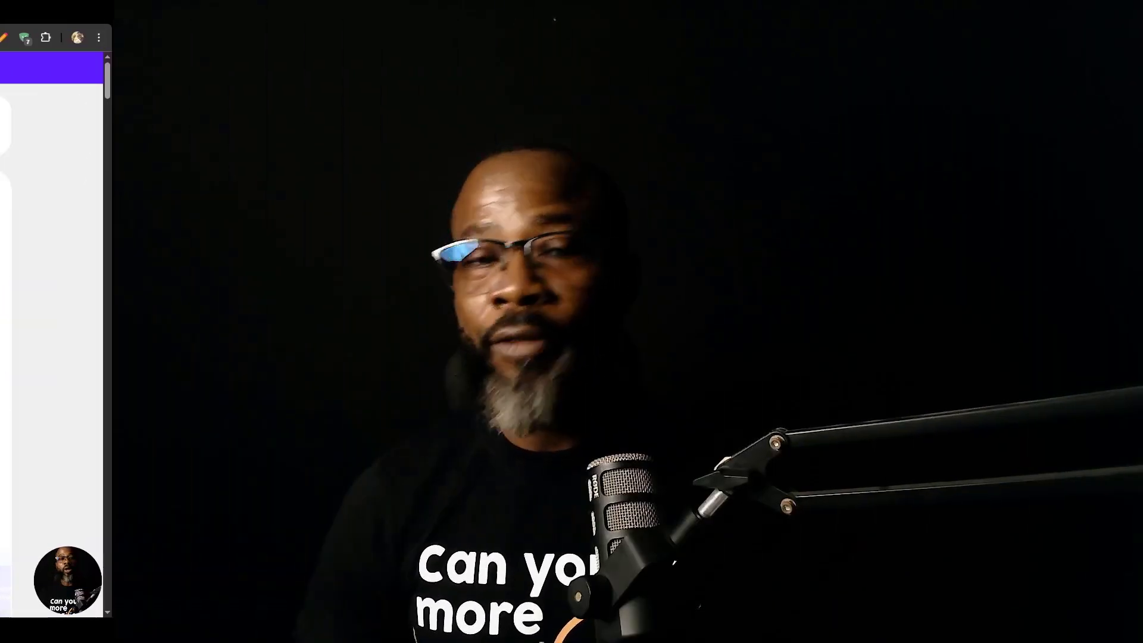